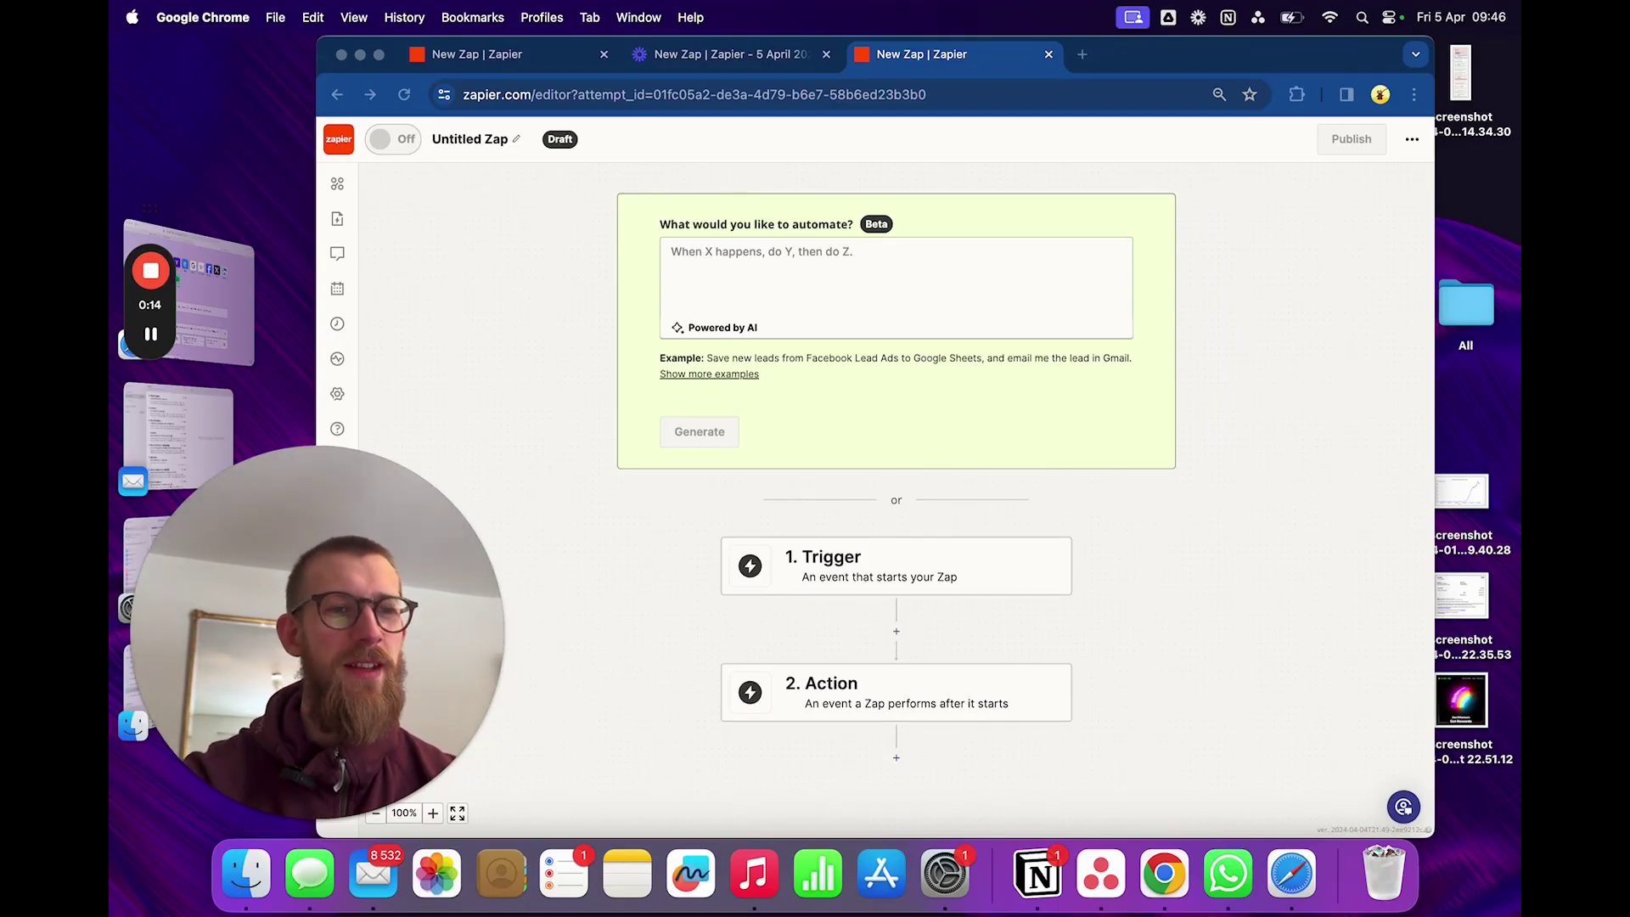
Step: Trigger the Zap on Google Drive New File in Folder for the YT videos folder, and test it
click(898, 550)
text(goo)
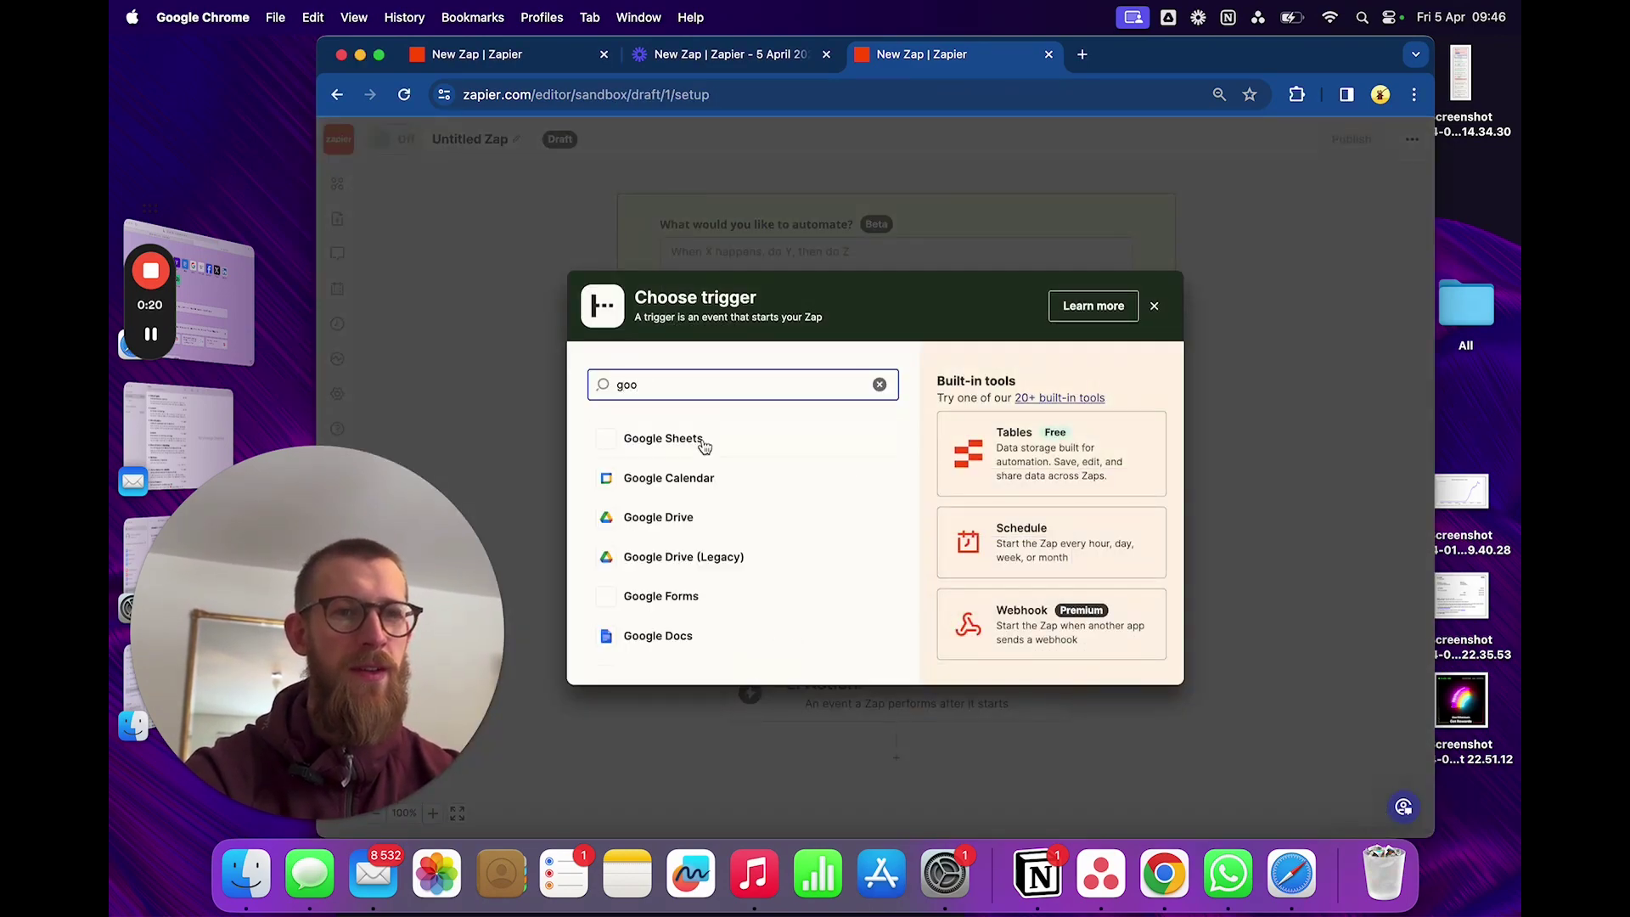
click(693, 520)
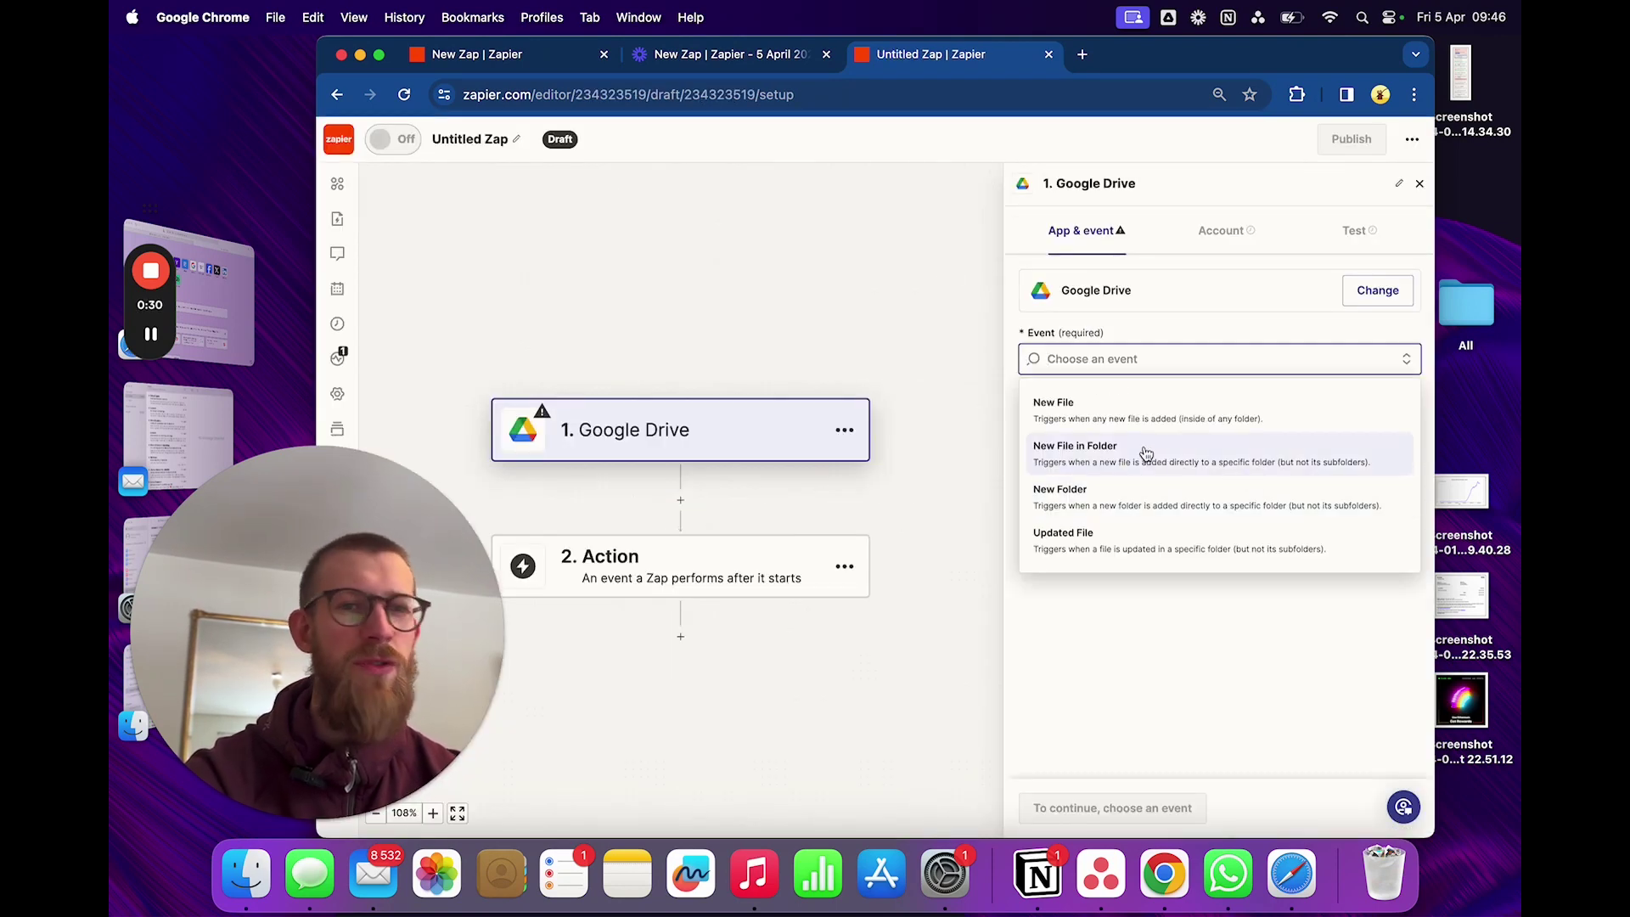
click(1145, 453)
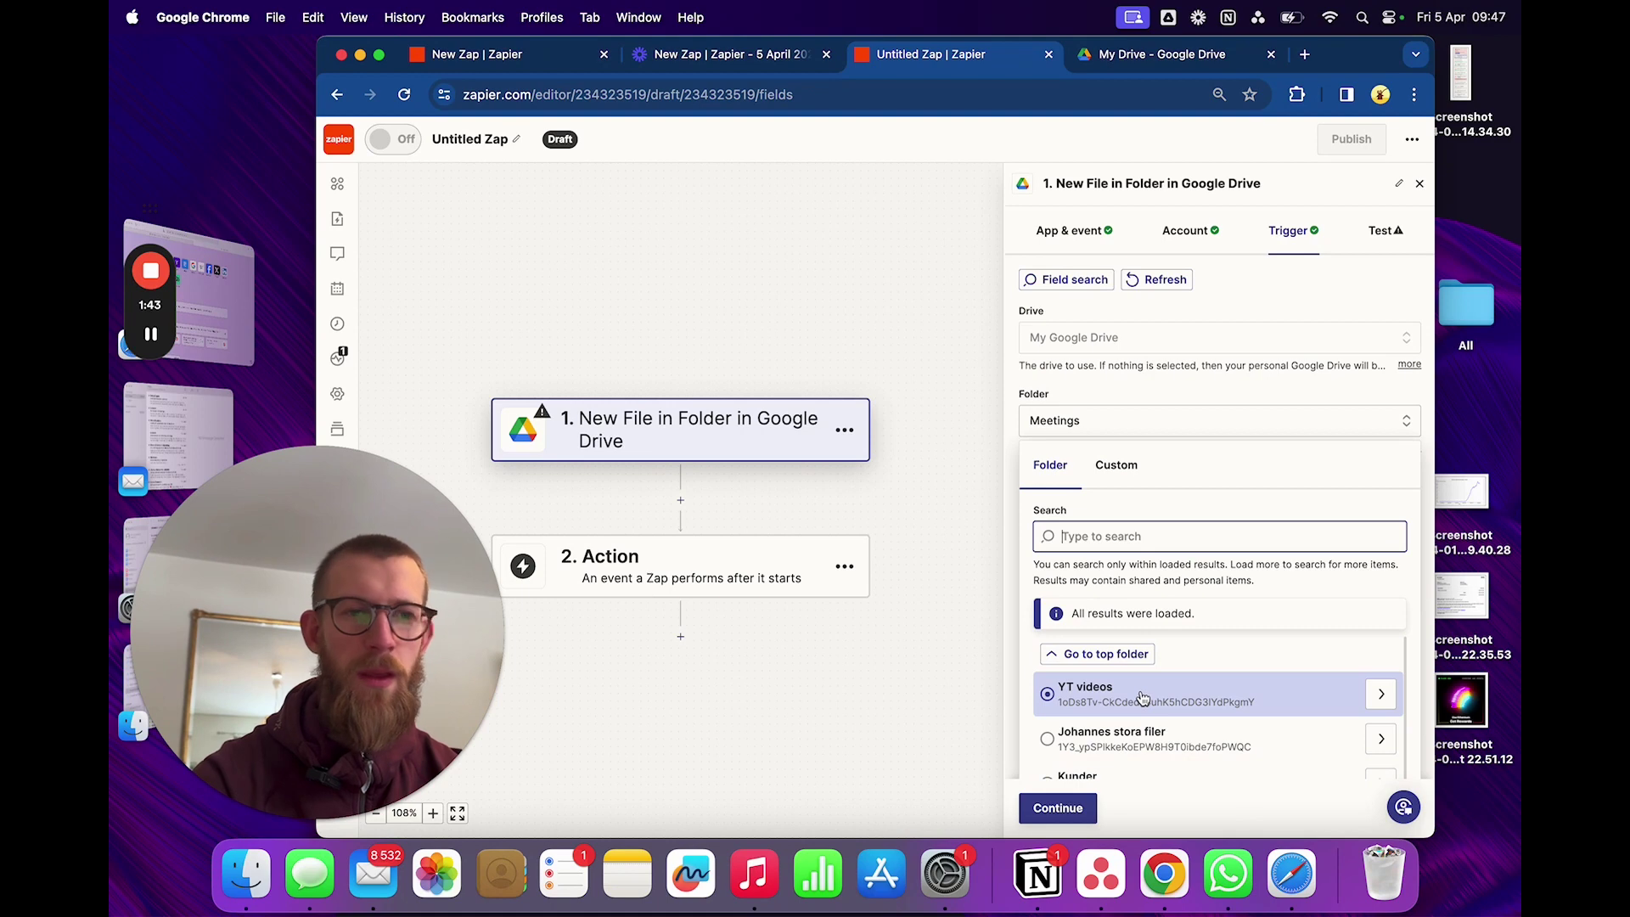
click(1138, 691)
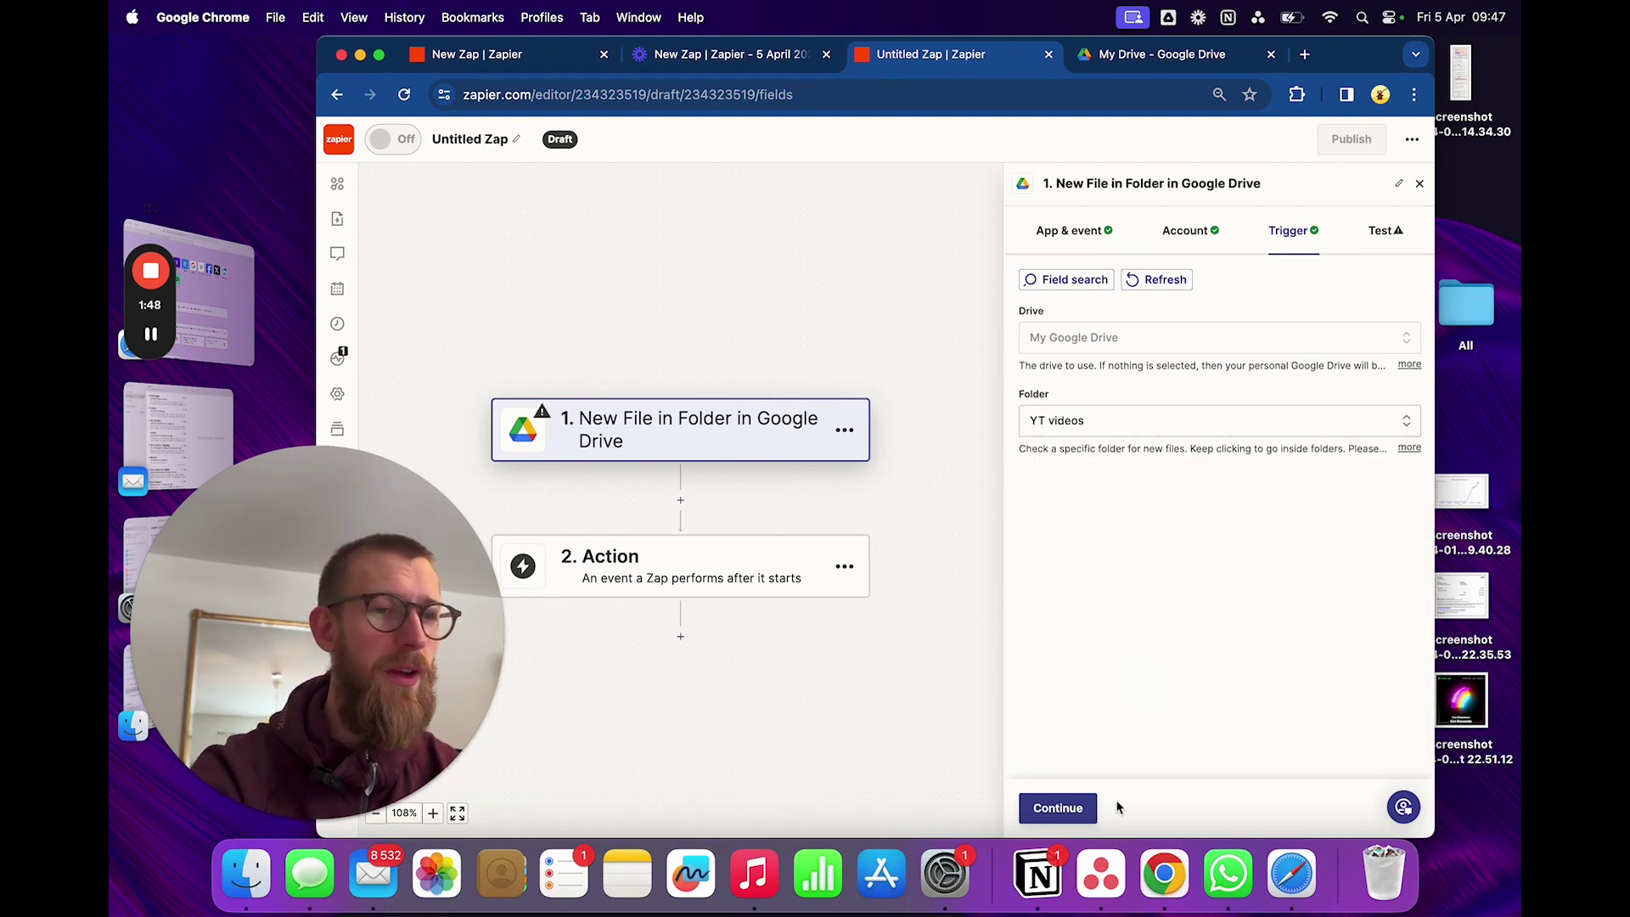
click(1071, 811)
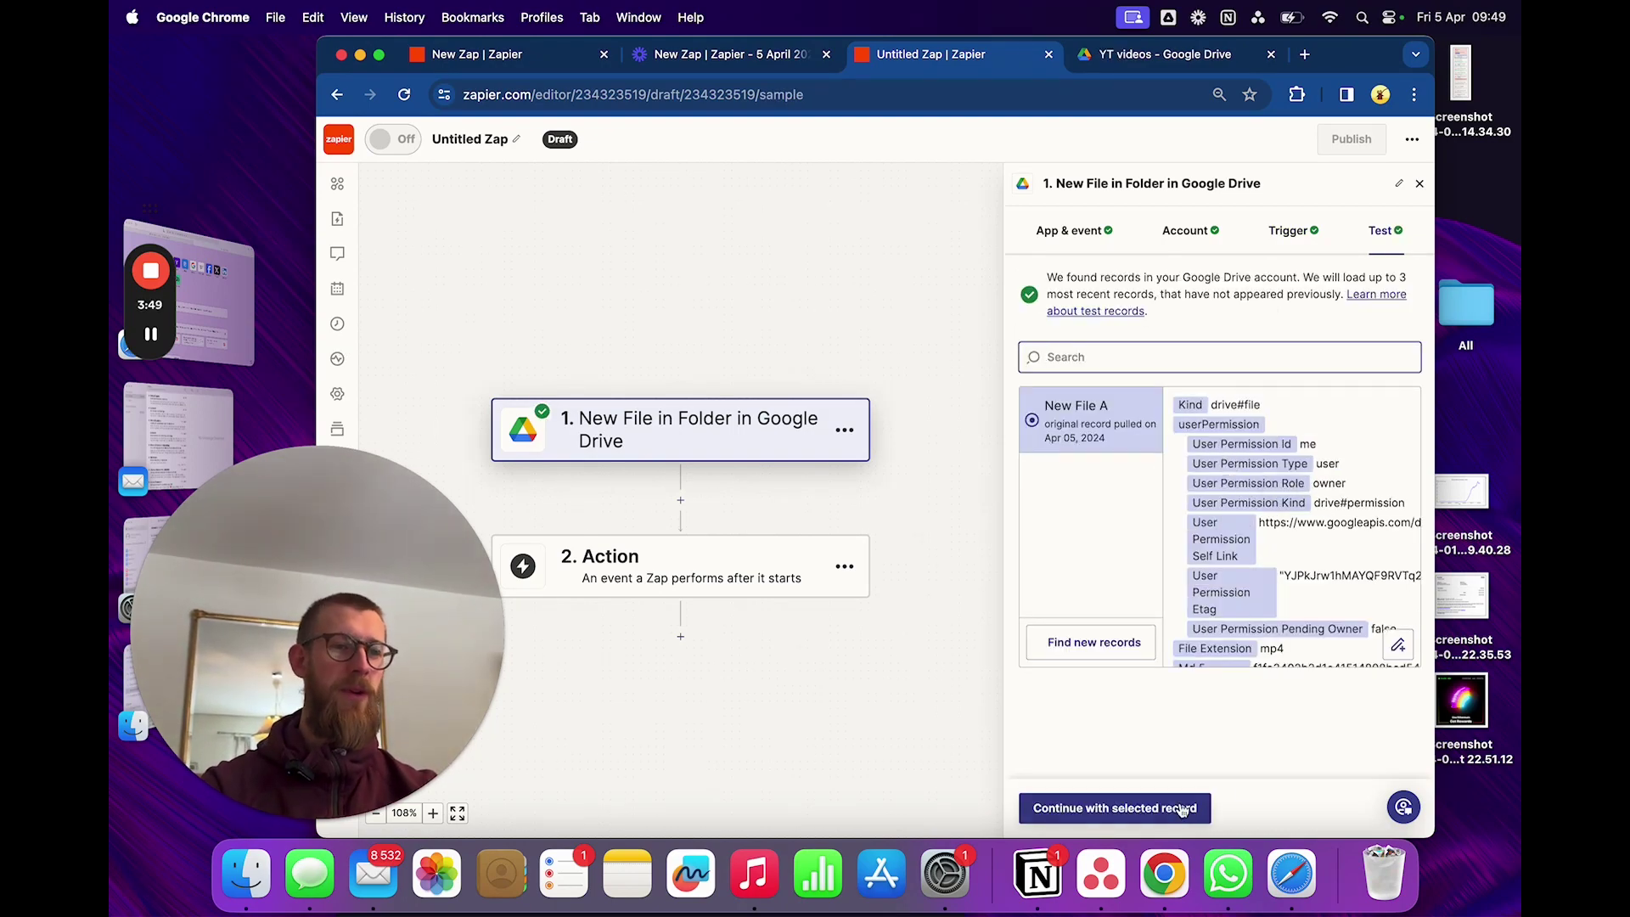
click(1168, 812)
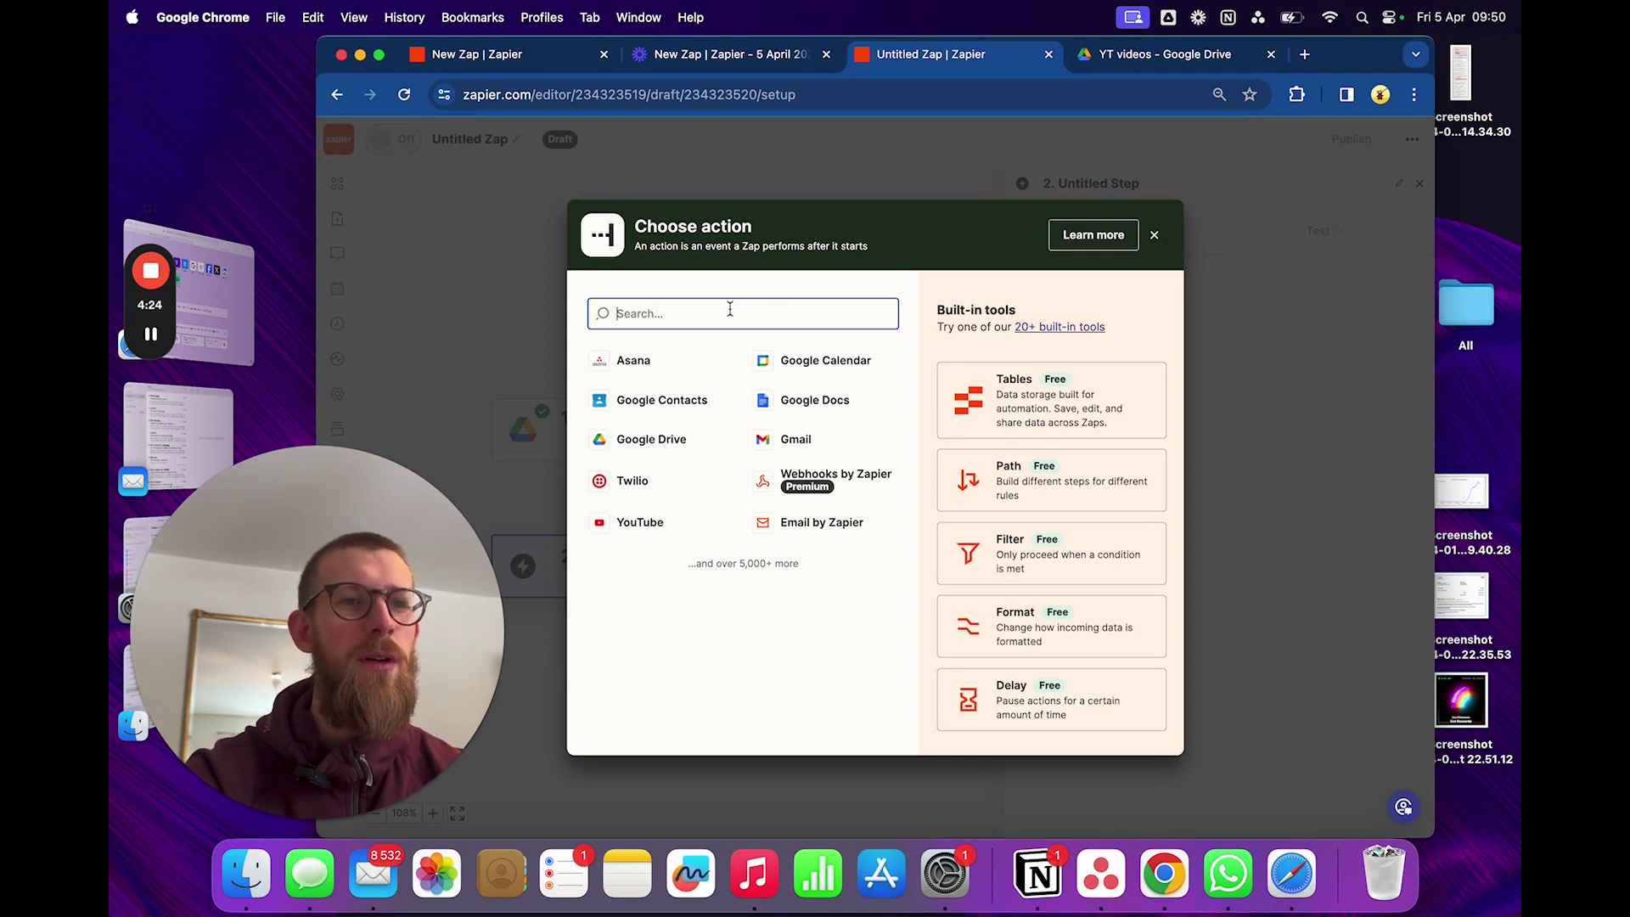
Step: Search 'clo' and select CloudConvert as the second step's app
text(co)
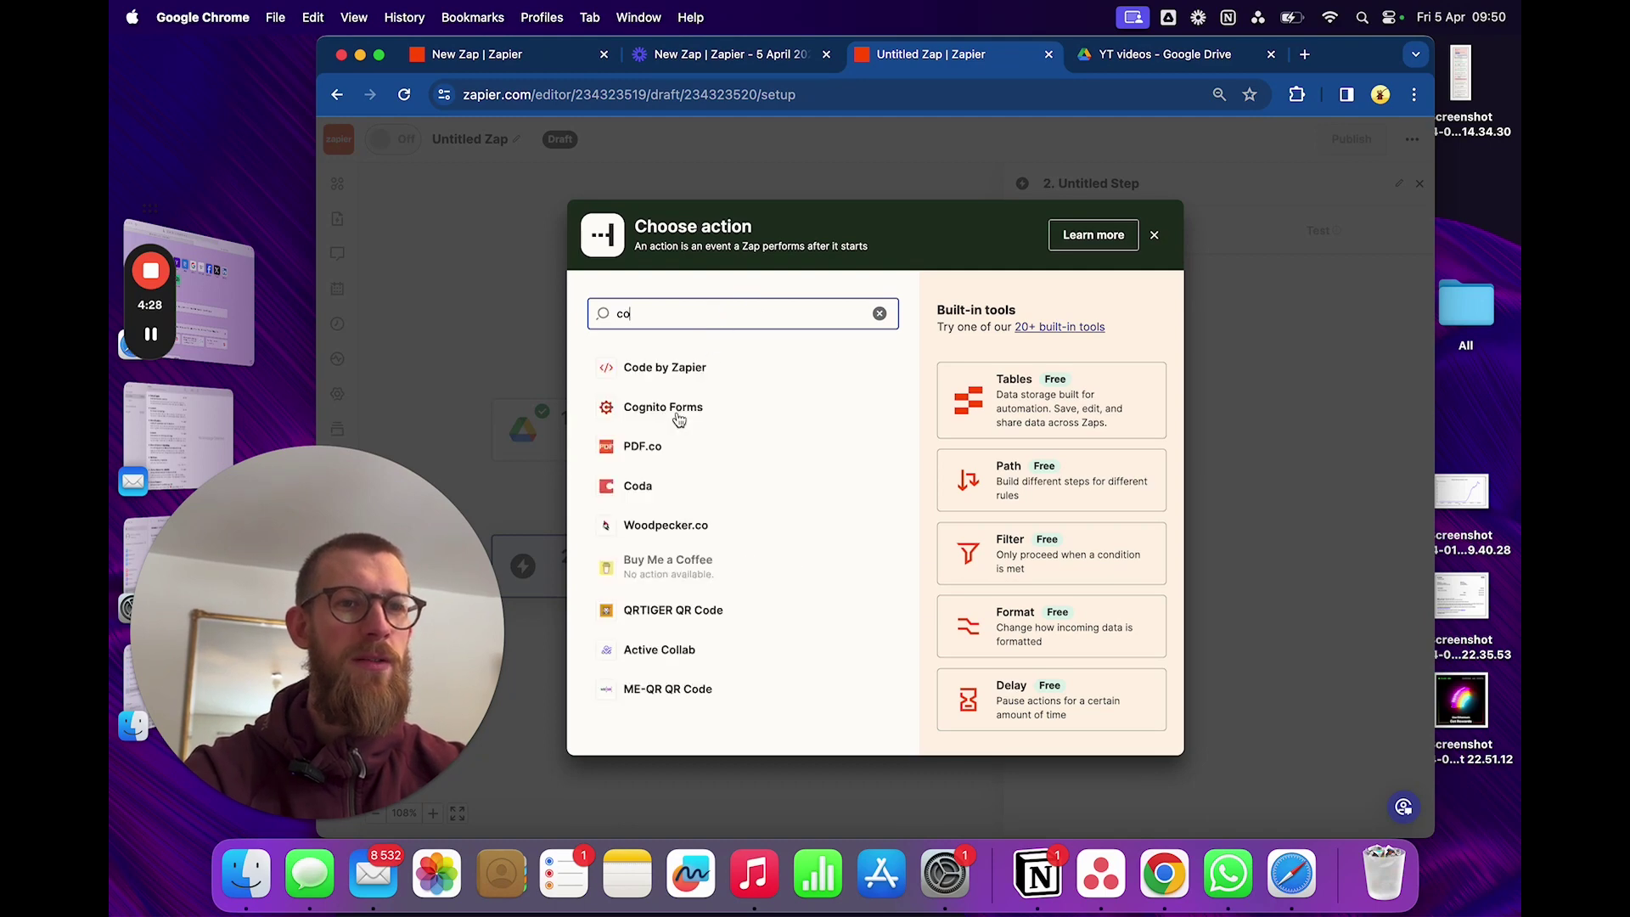
key(BackSpace)
text(lo)
click(677, 489)
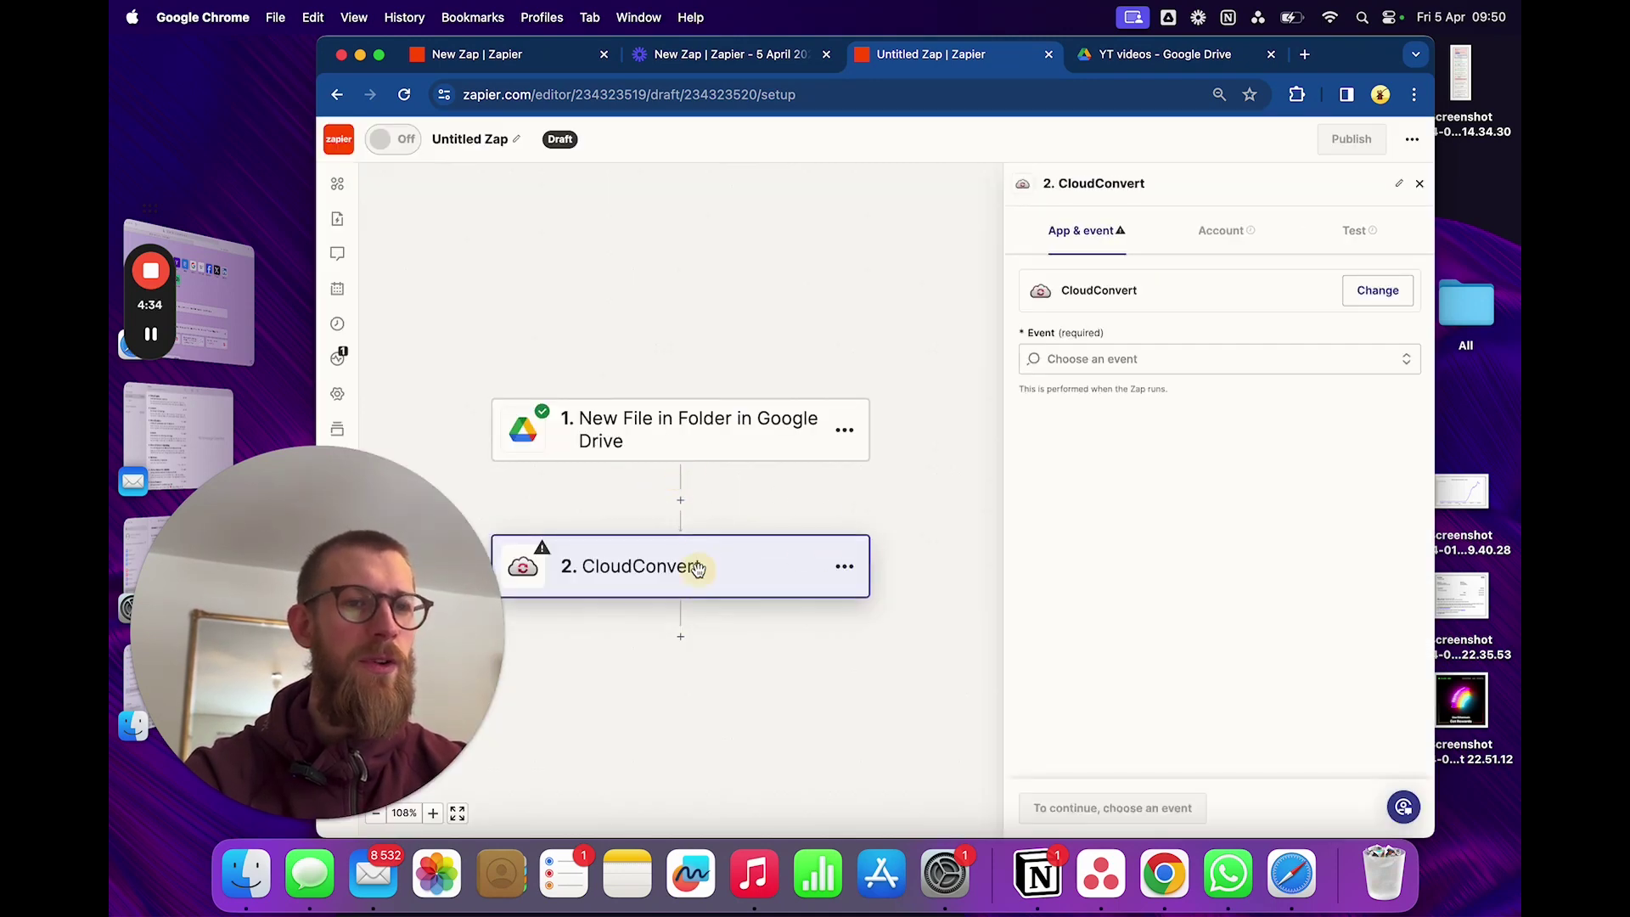
Step: Set the CloudConvert event to Convert a File and continue to its action fields
click(1144, 357)
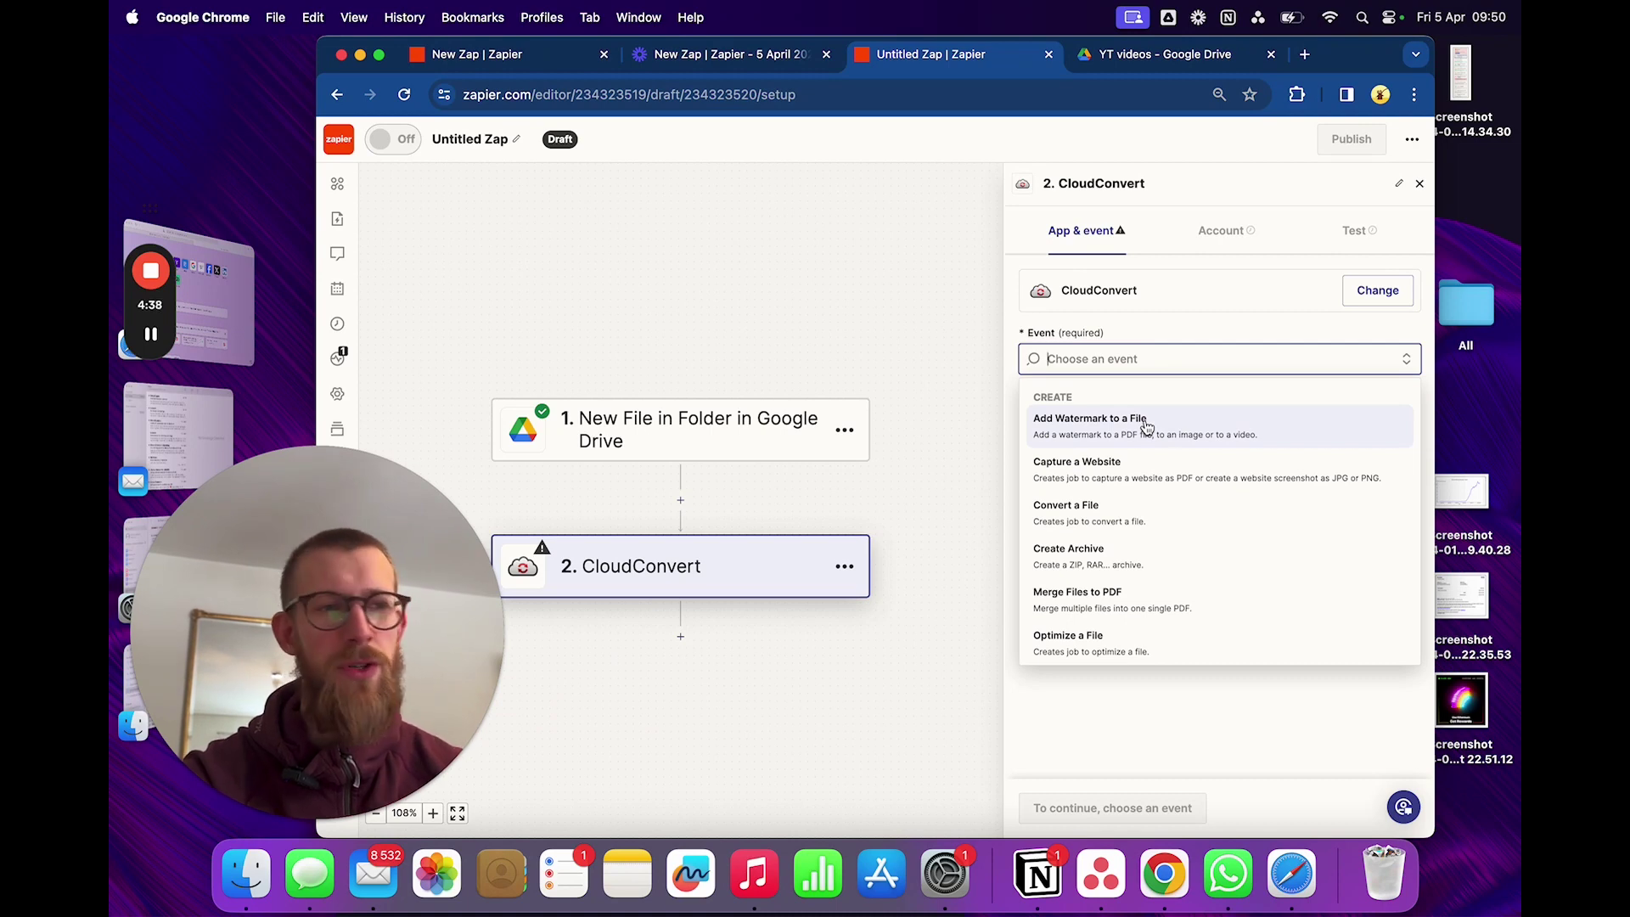
scroll(1169, 474, down, 1)
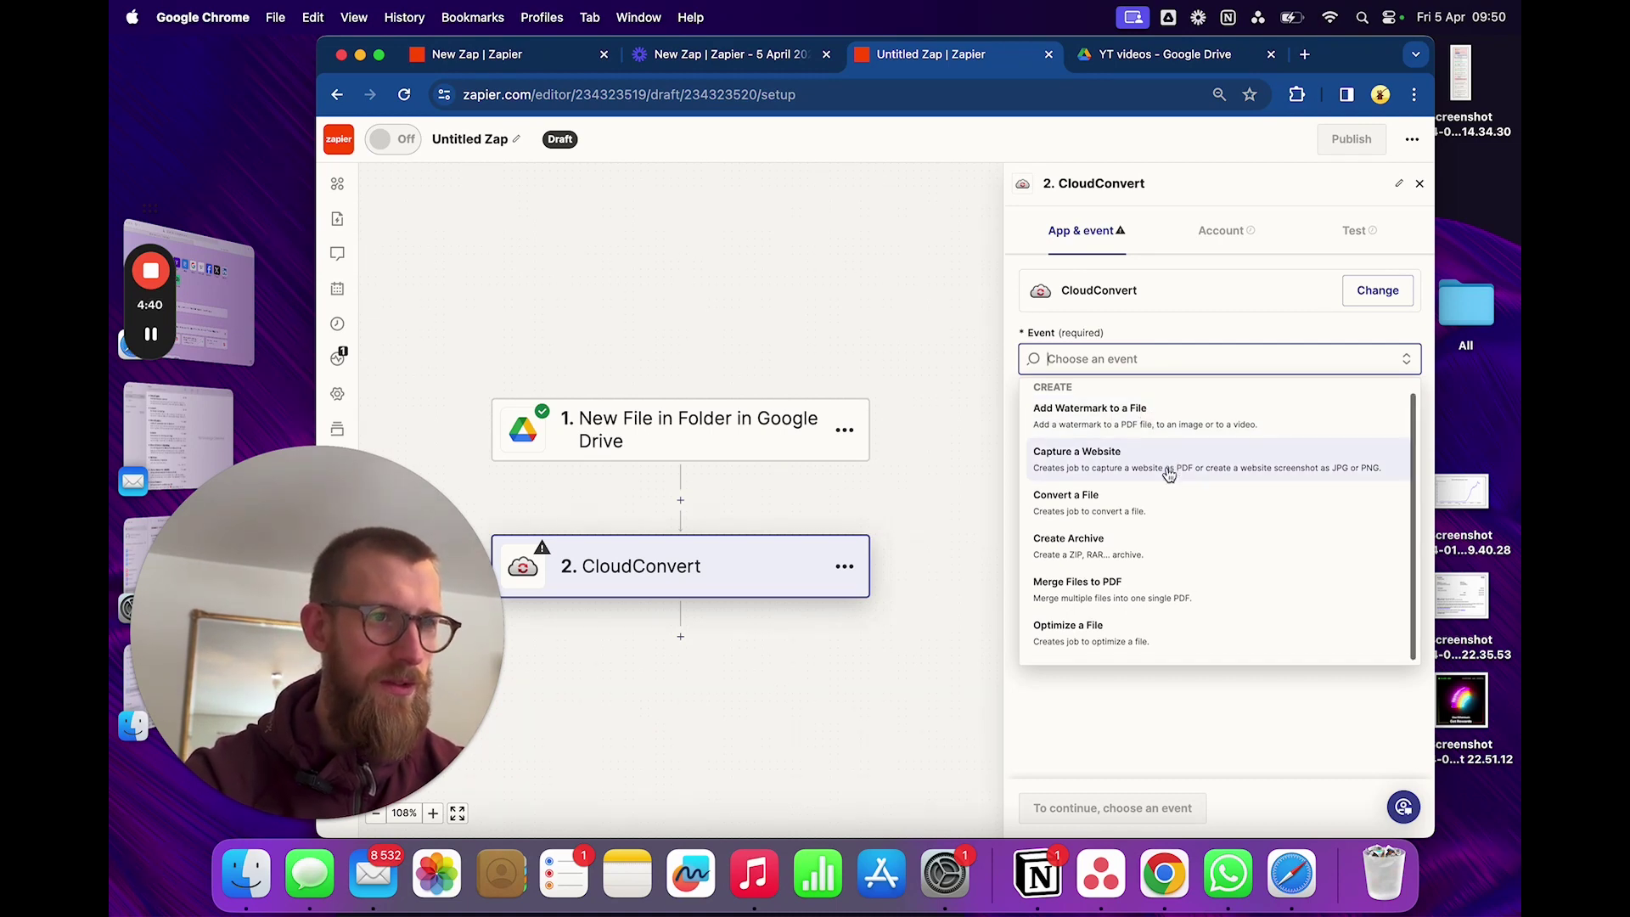
scroll(1169, 474, up, 1)
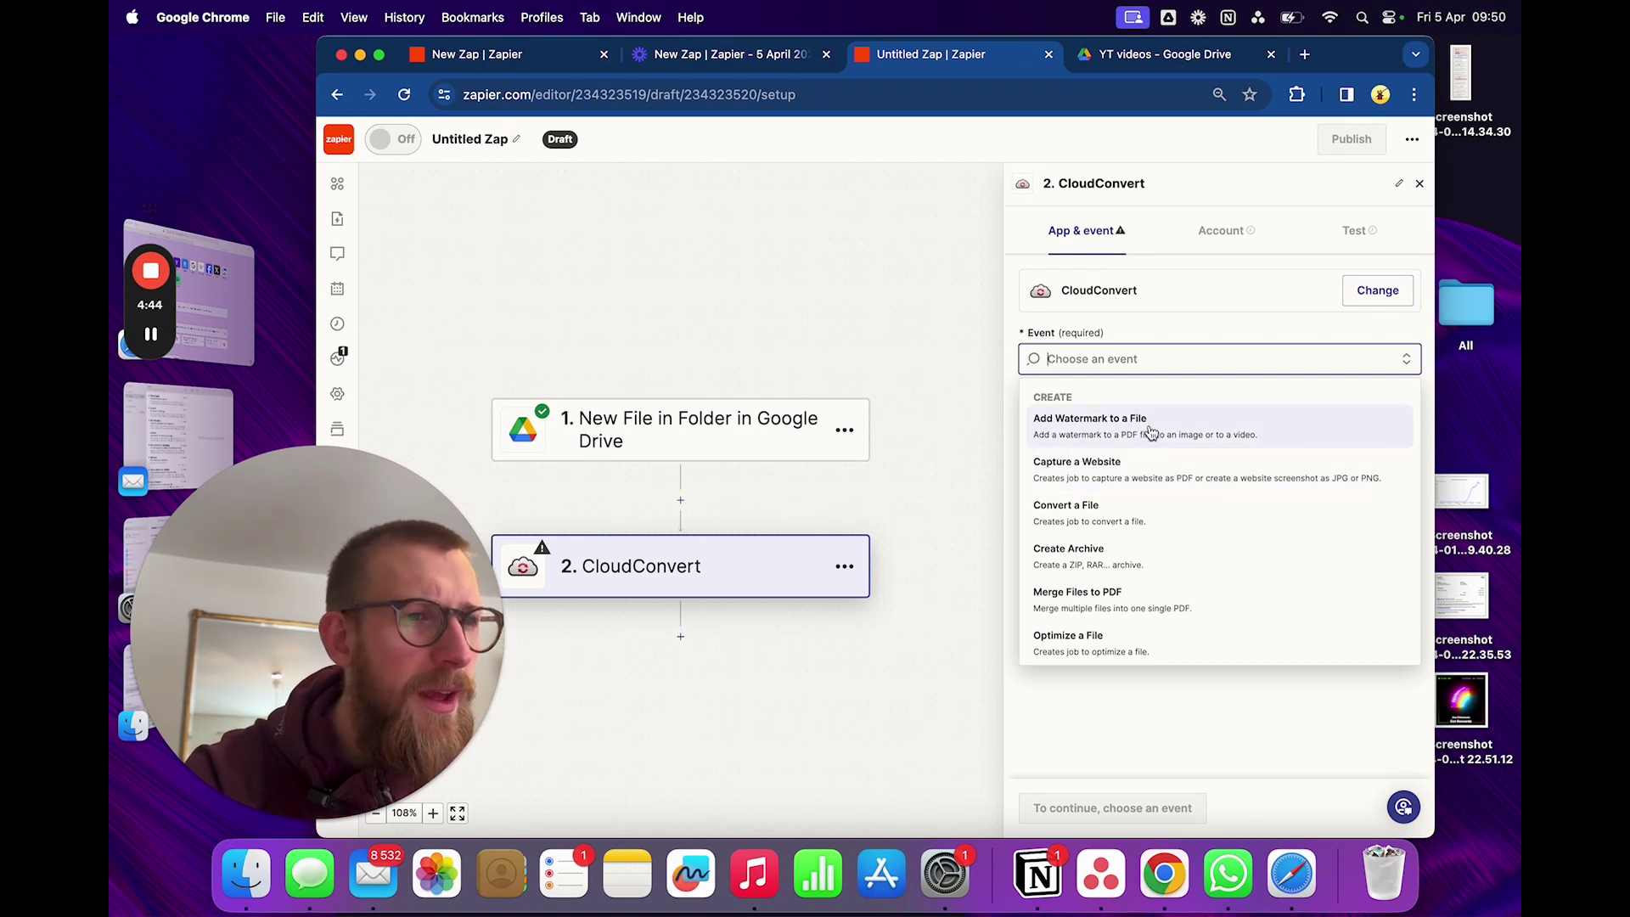
scroll(1152, 564, down, 1)
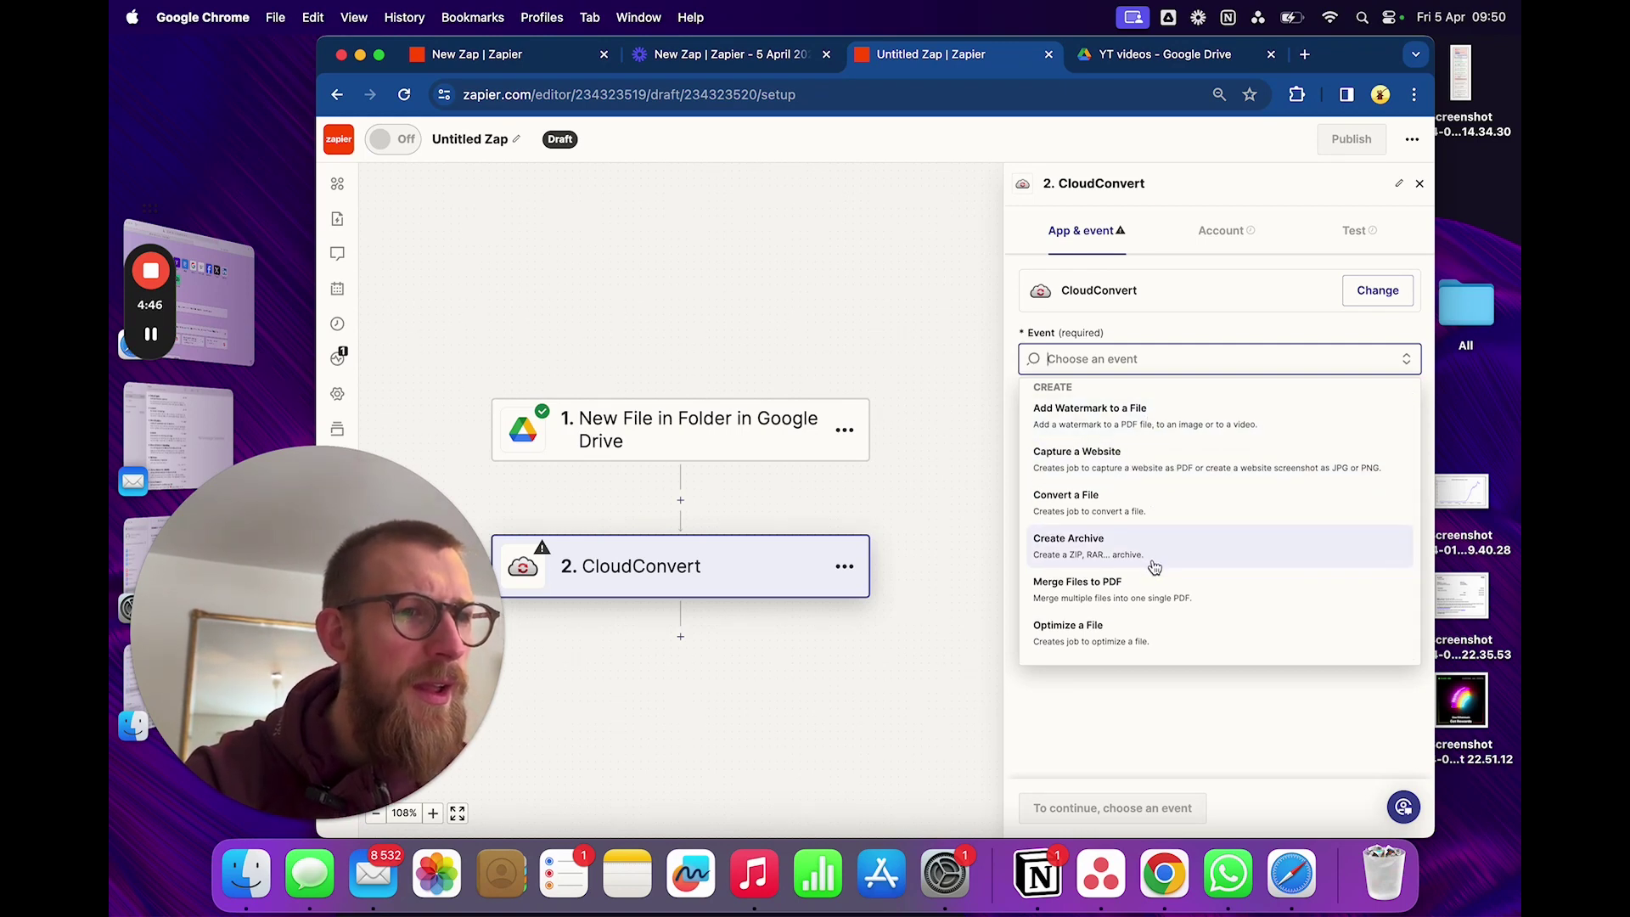
click(1156, 504)
click(1297, 234)
Step: Fill CloudConvert's File field with the Google Drive trigger's file
click(1162, 336)
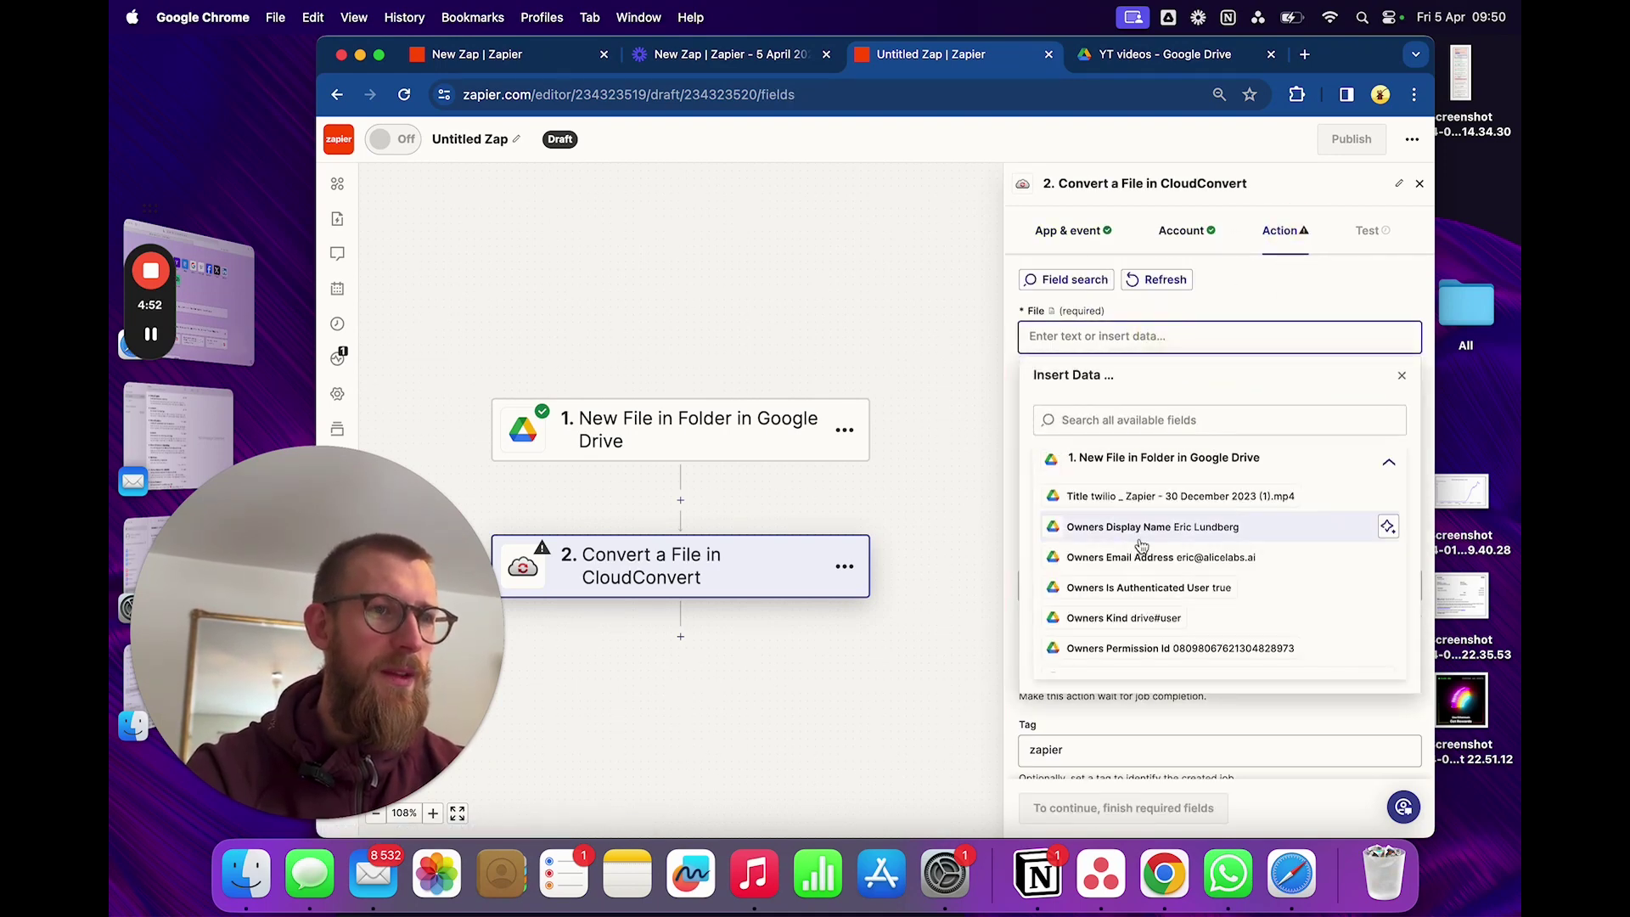
scroll(1284, 542, down, 1)
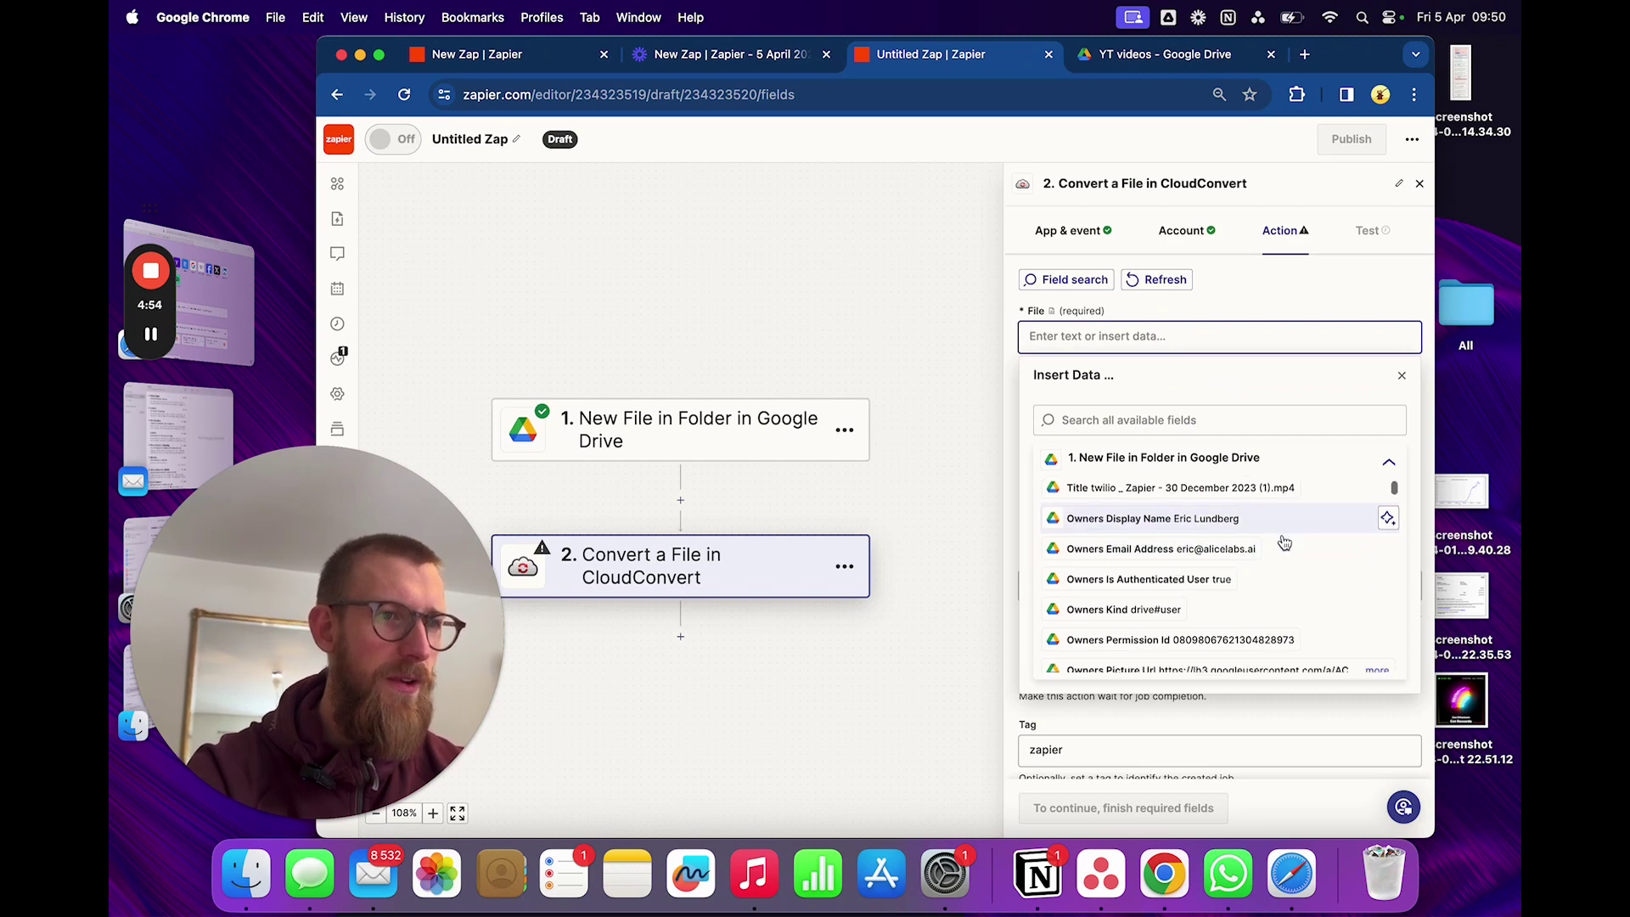
scroll(1284, 542, down, 10)
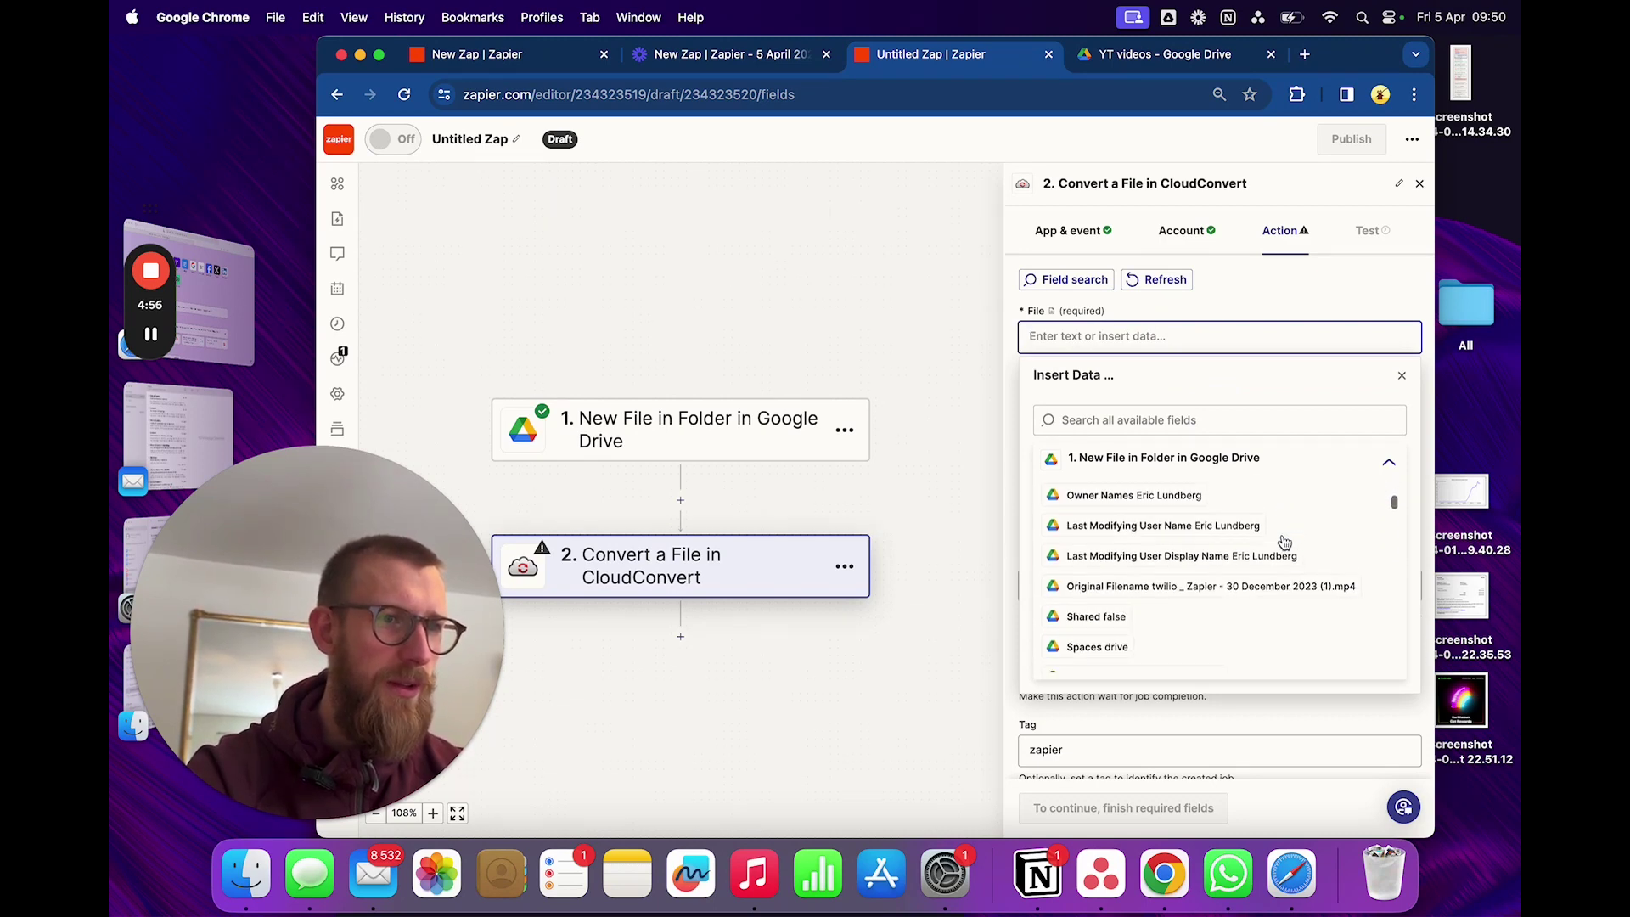
scroll(1284, 541, down, 3)
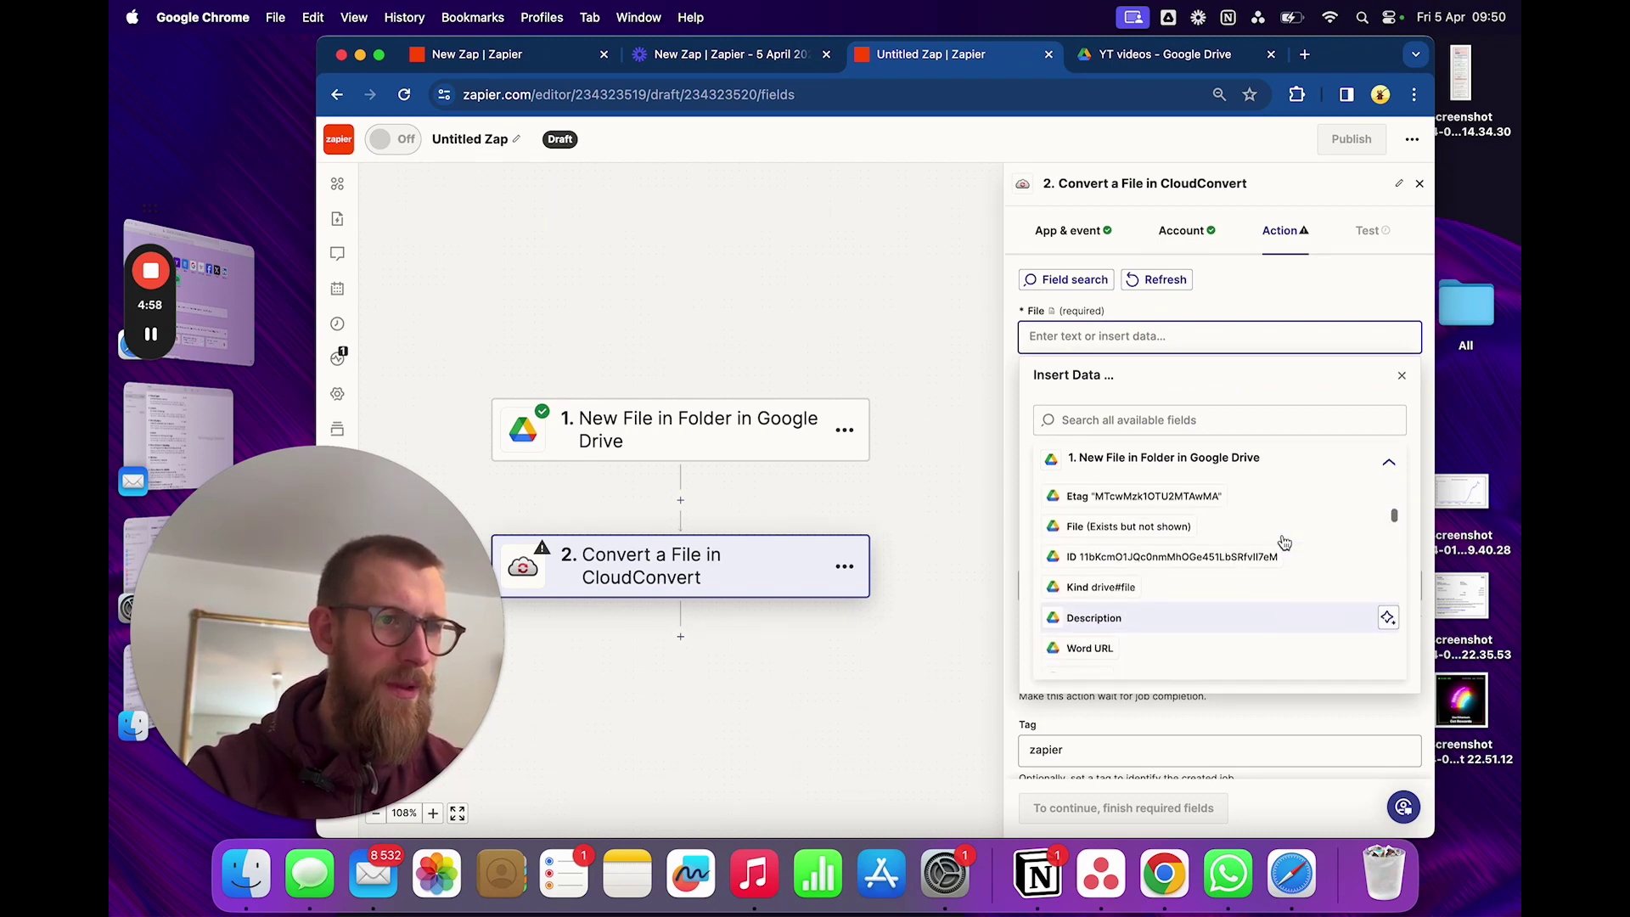
click(1156, 527)
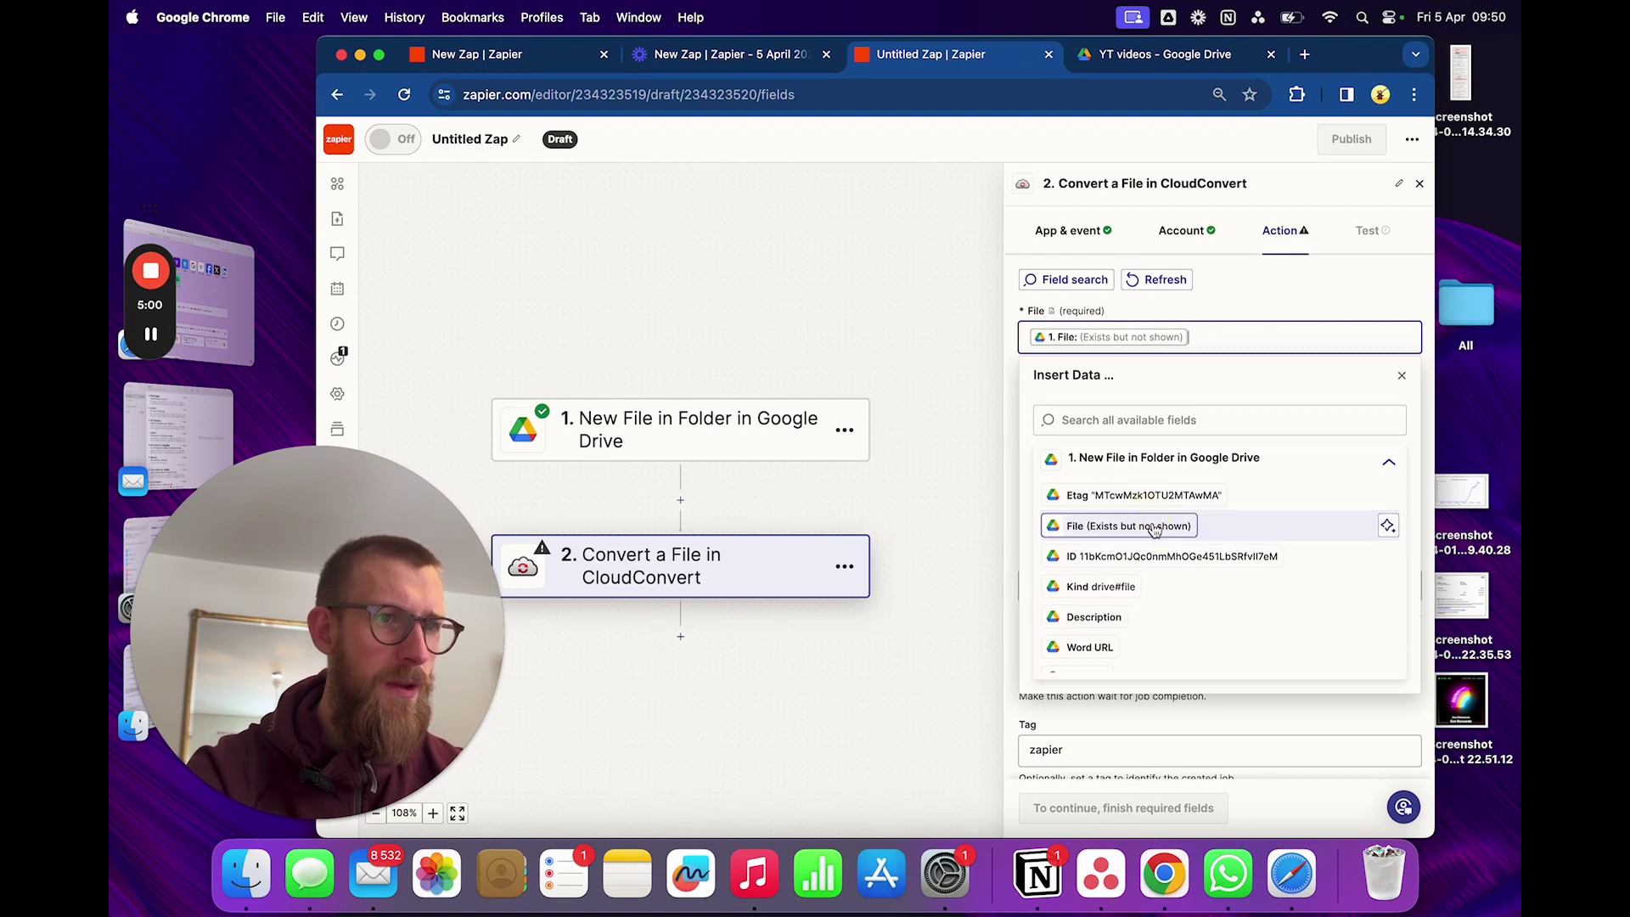
click(1255, 276)
scroll(1092, 402, down, 1)
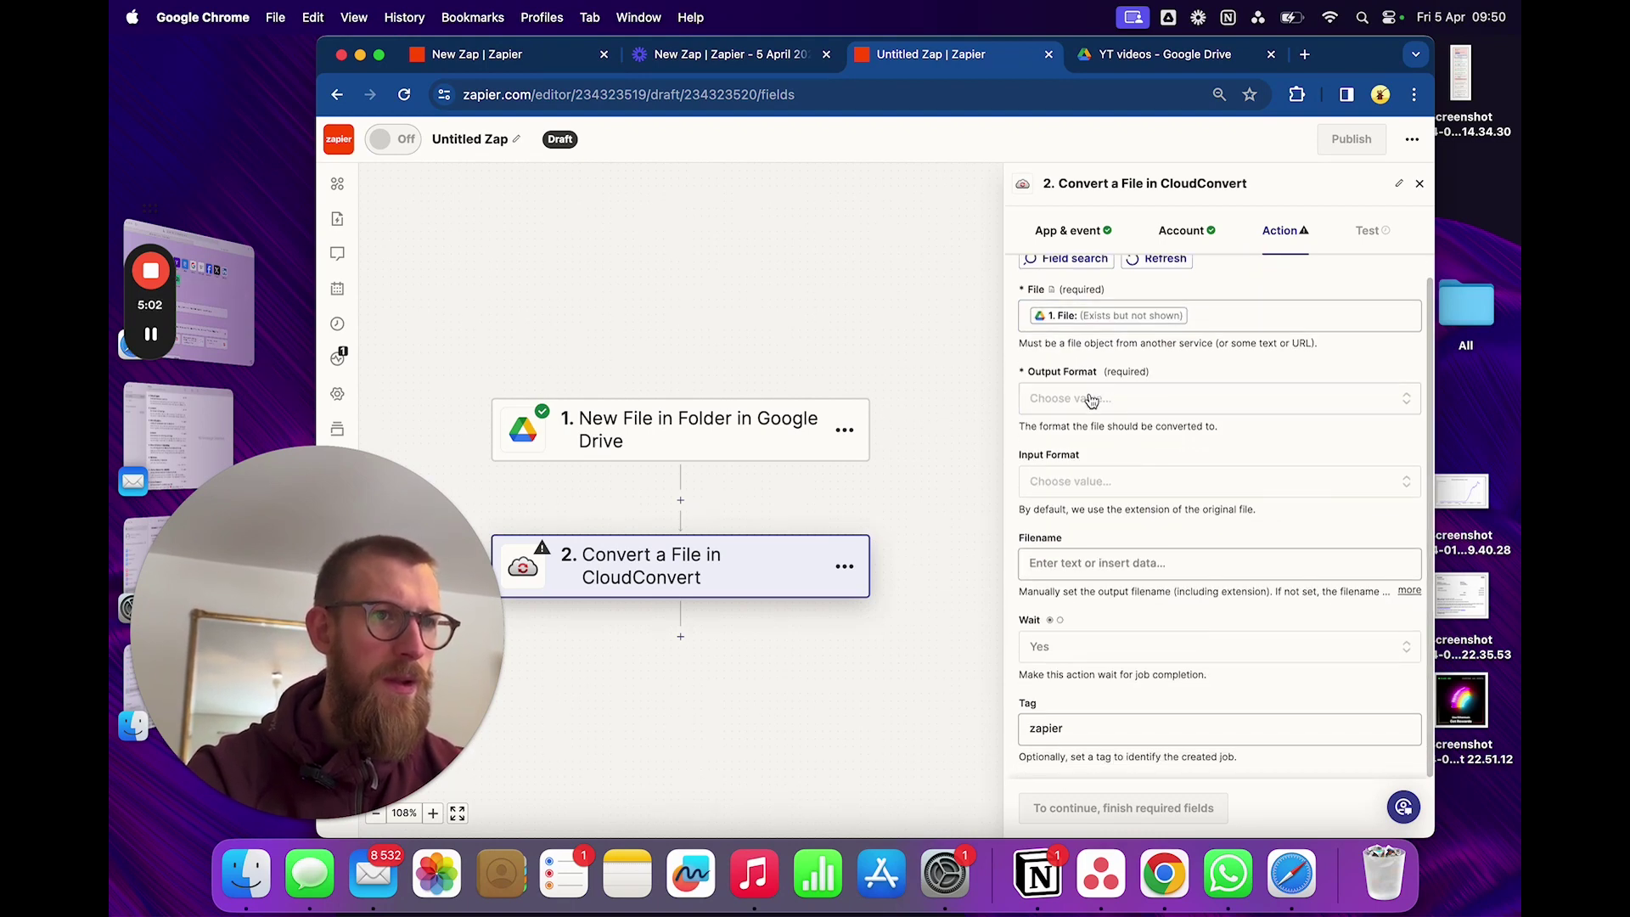
Step: Set Output Format to mp3 and Input Format to mp4
click(1091, 400)
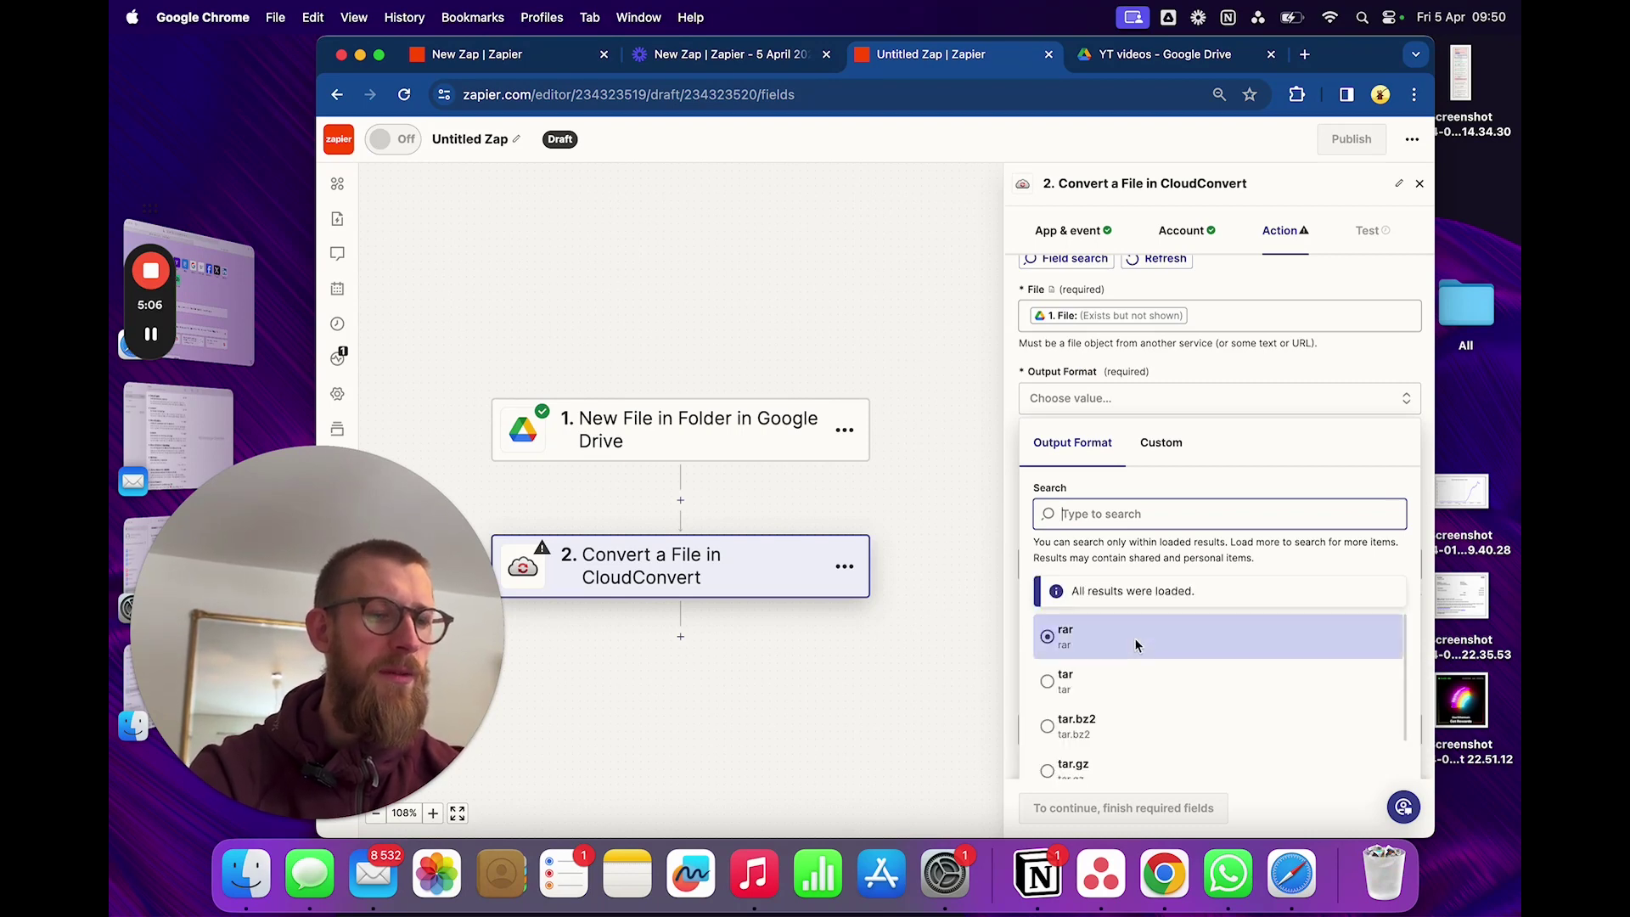
text(mp3)
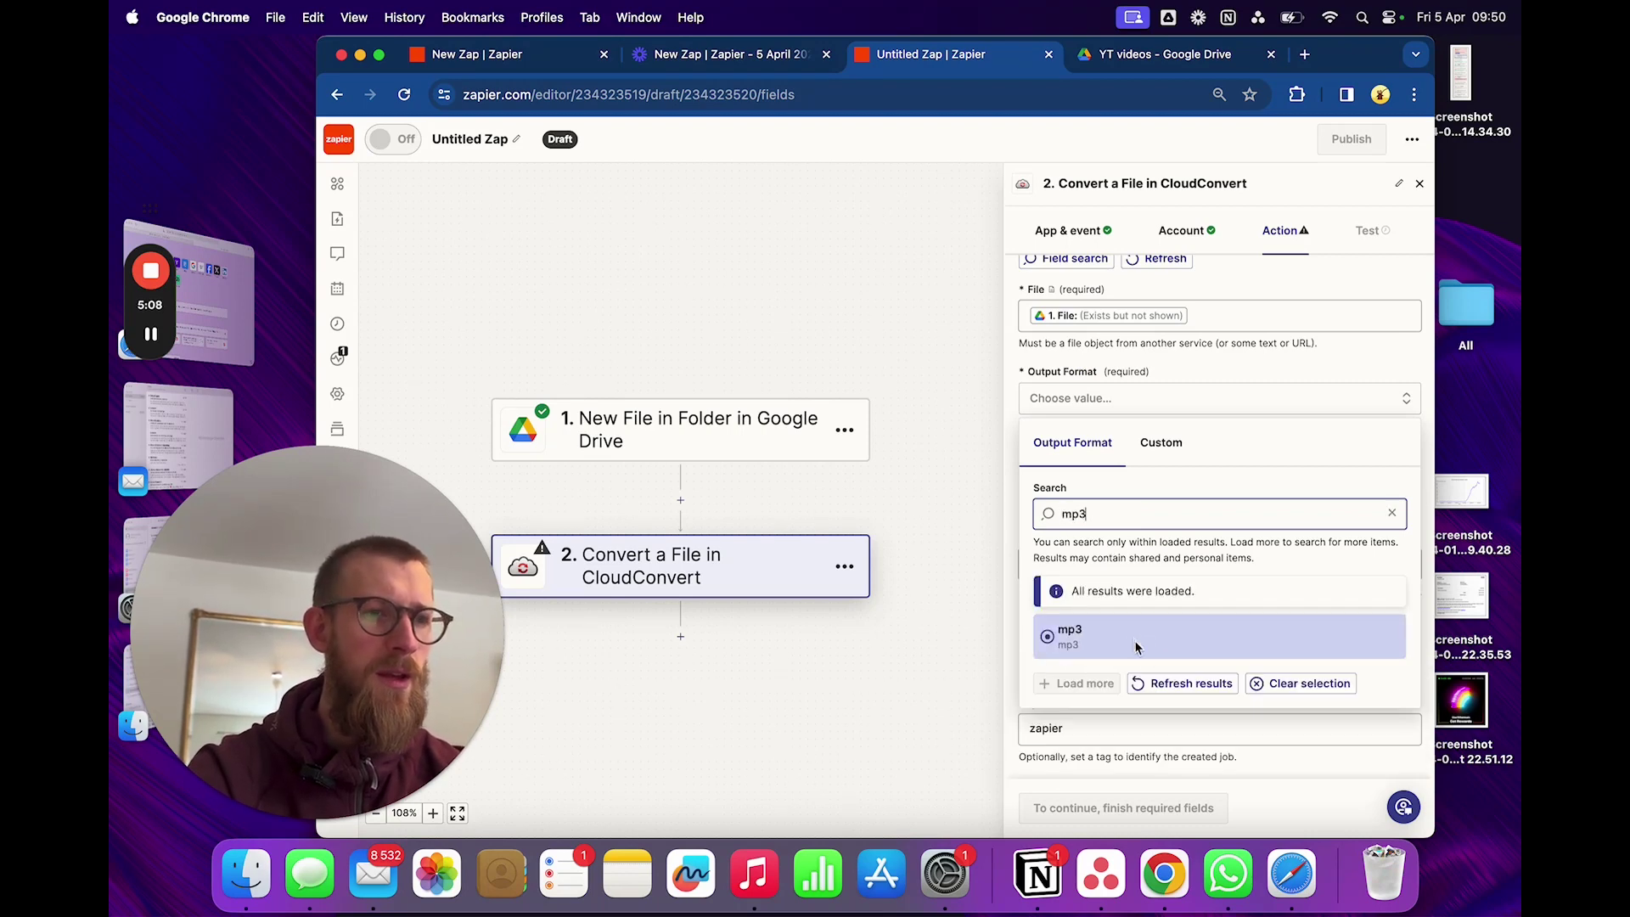
click(1153, 660)
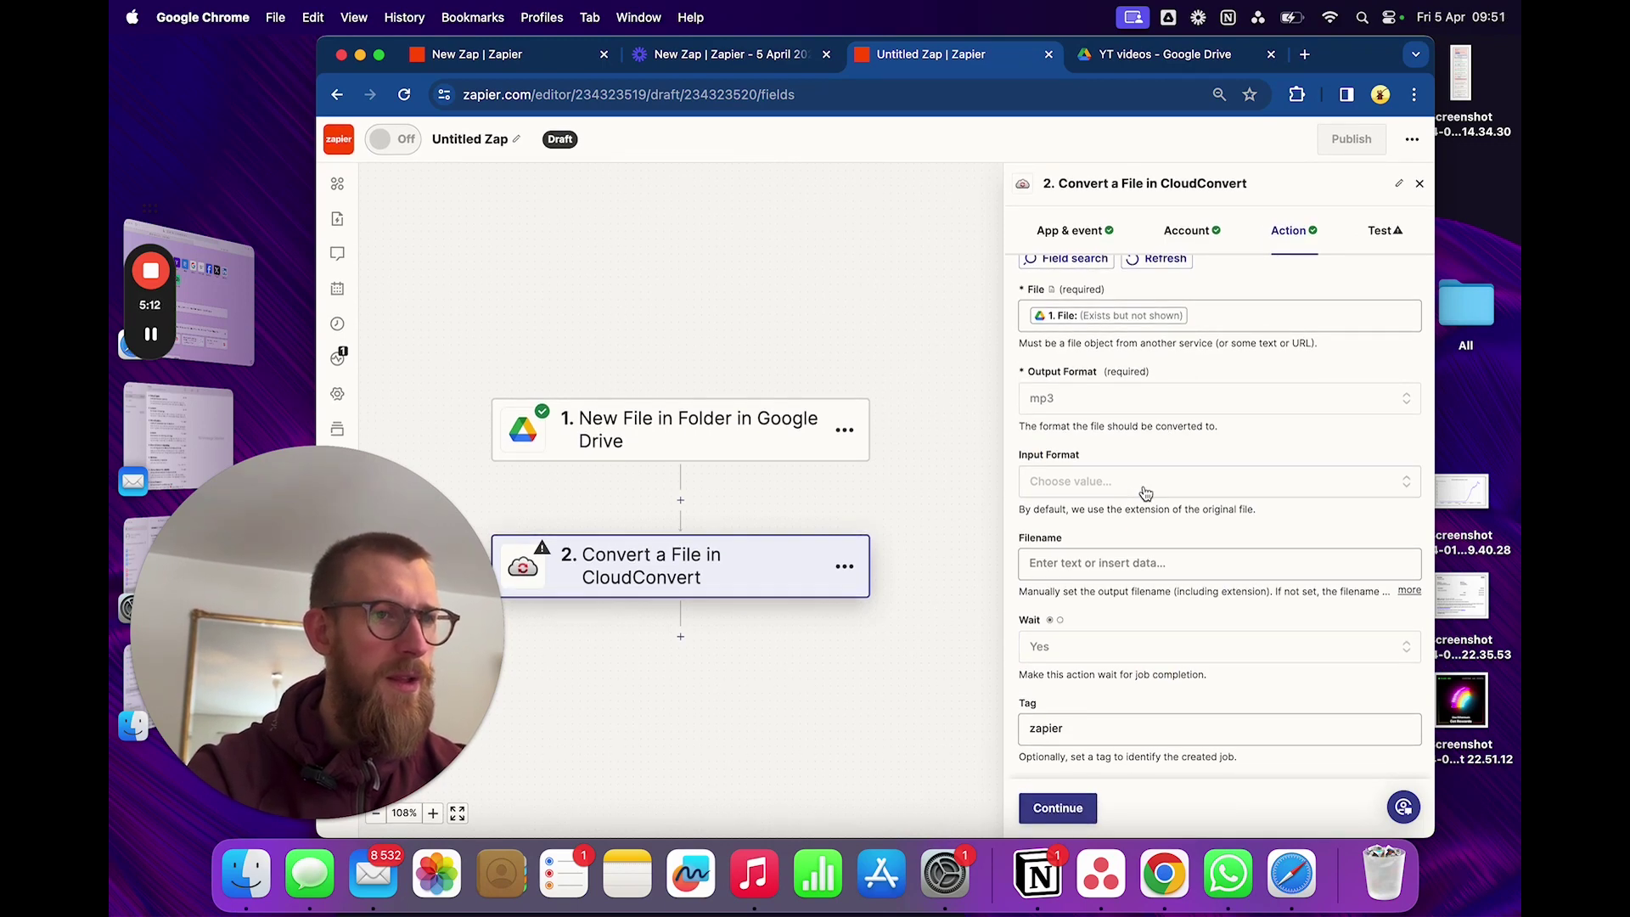
click(1145, 493)
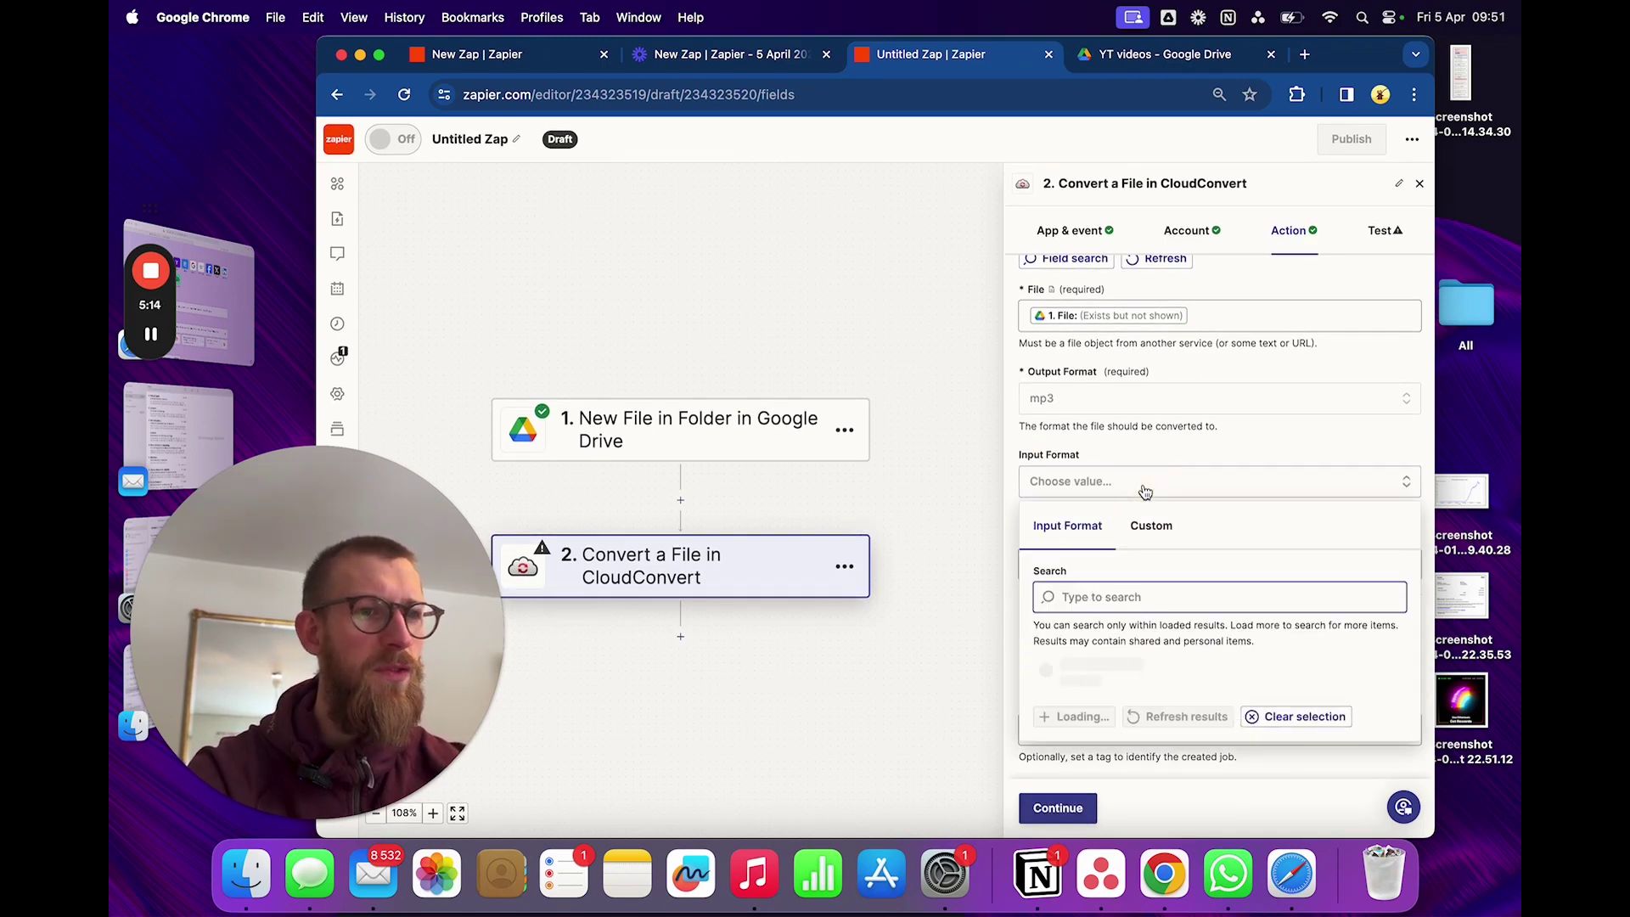
text(mp)
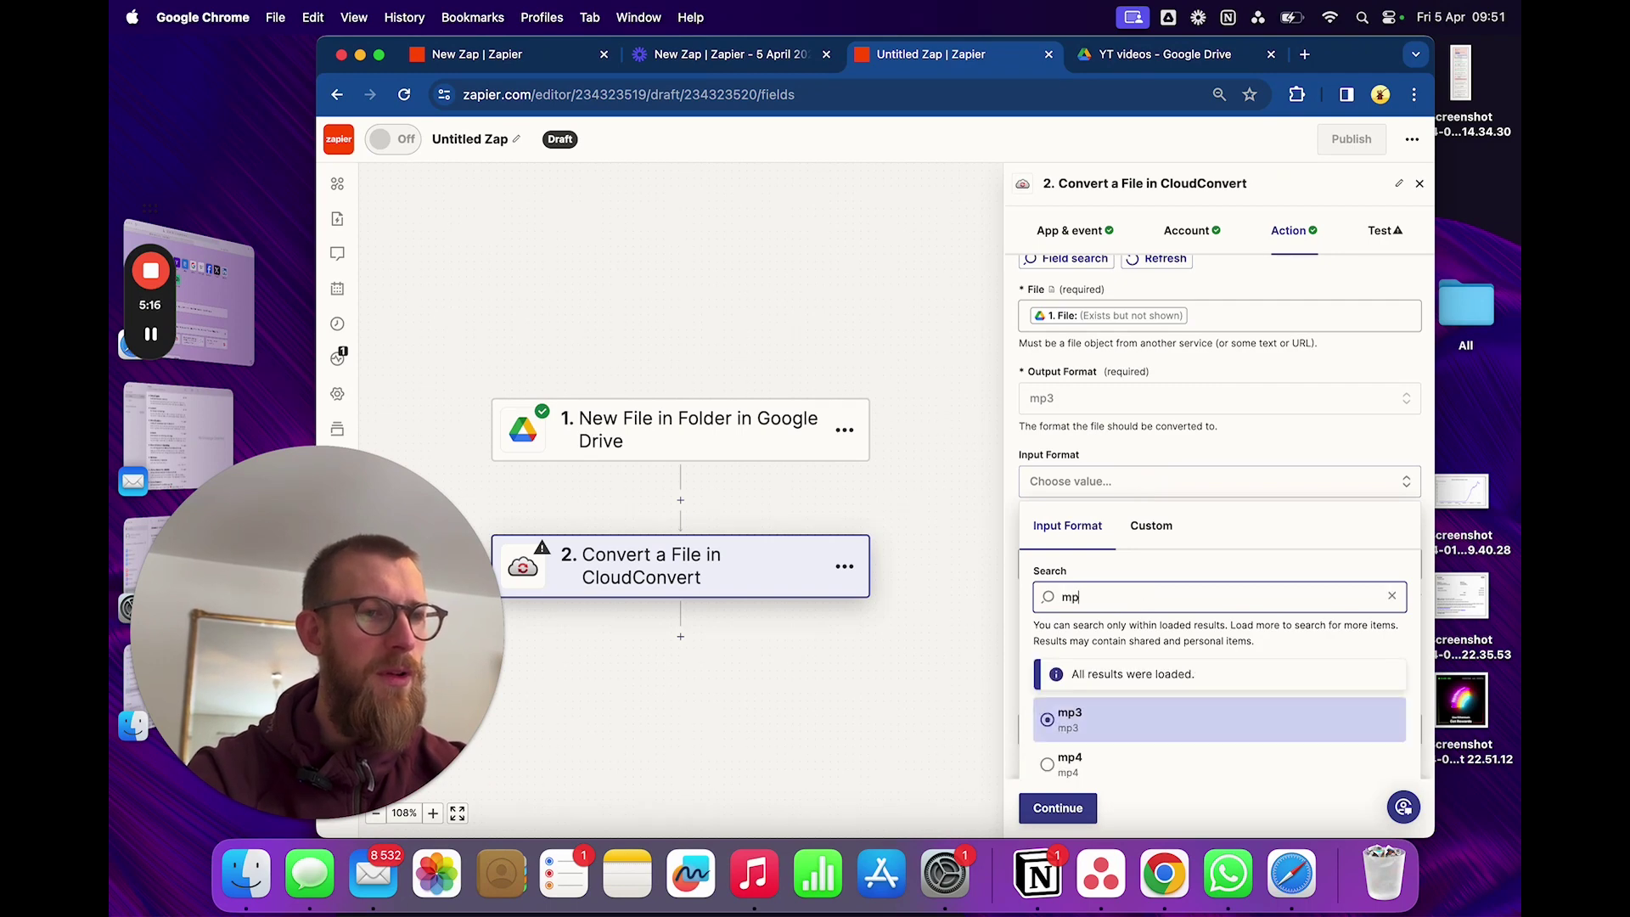
click(1151, 768)
Step: Name the output file with the Drive file's Title
scroll(1171, 585, down, 3)
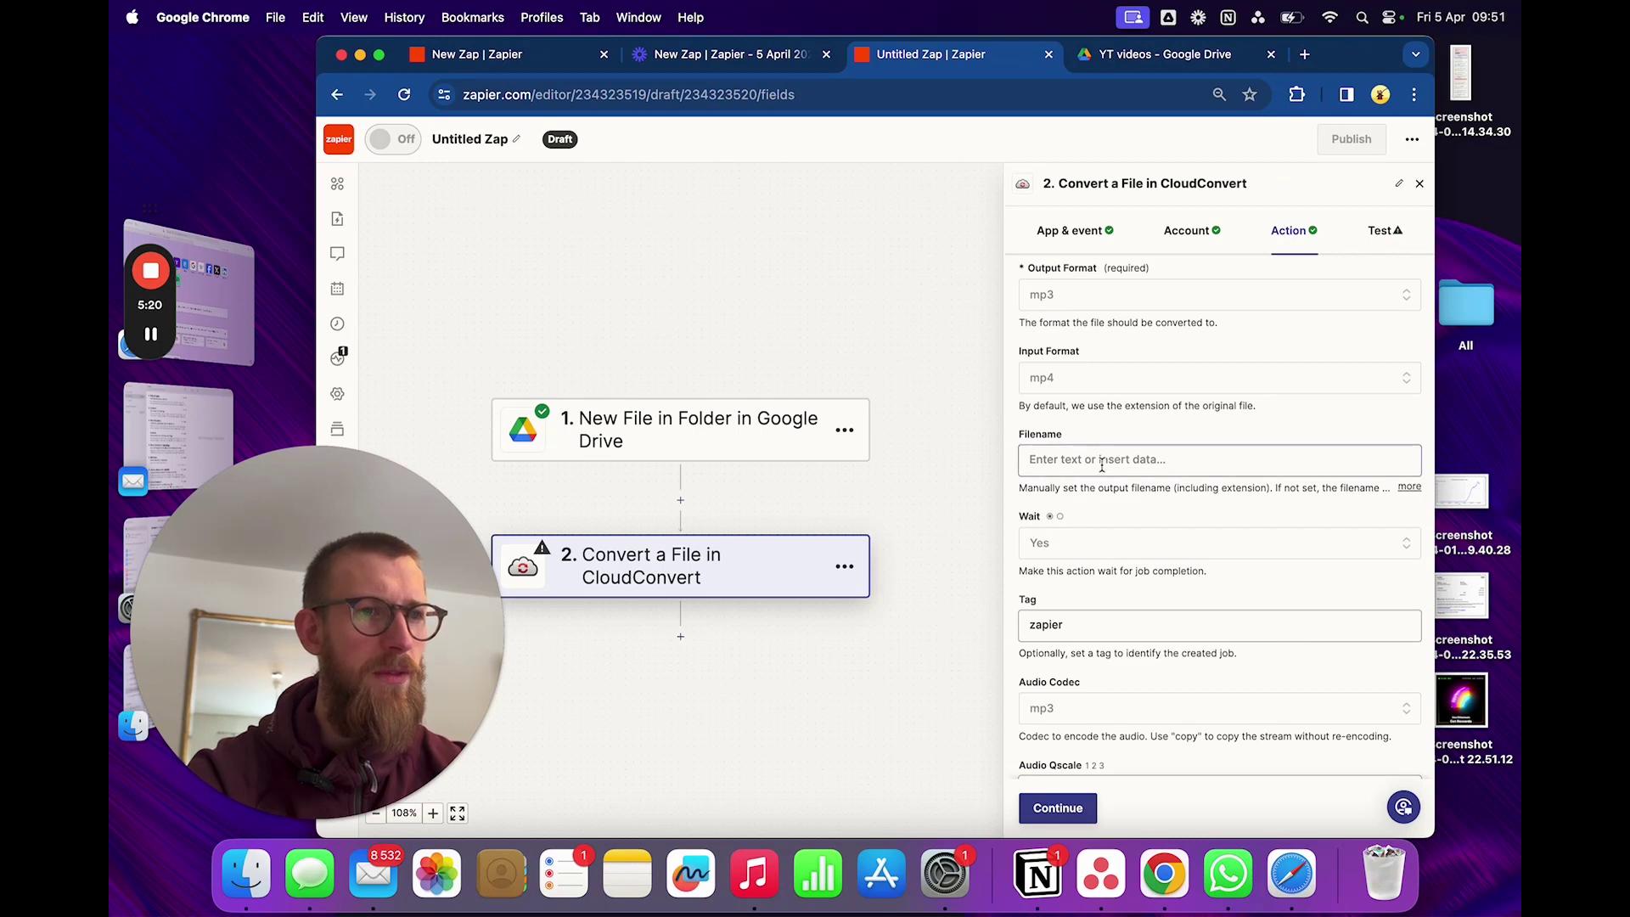
click(1105, 459)
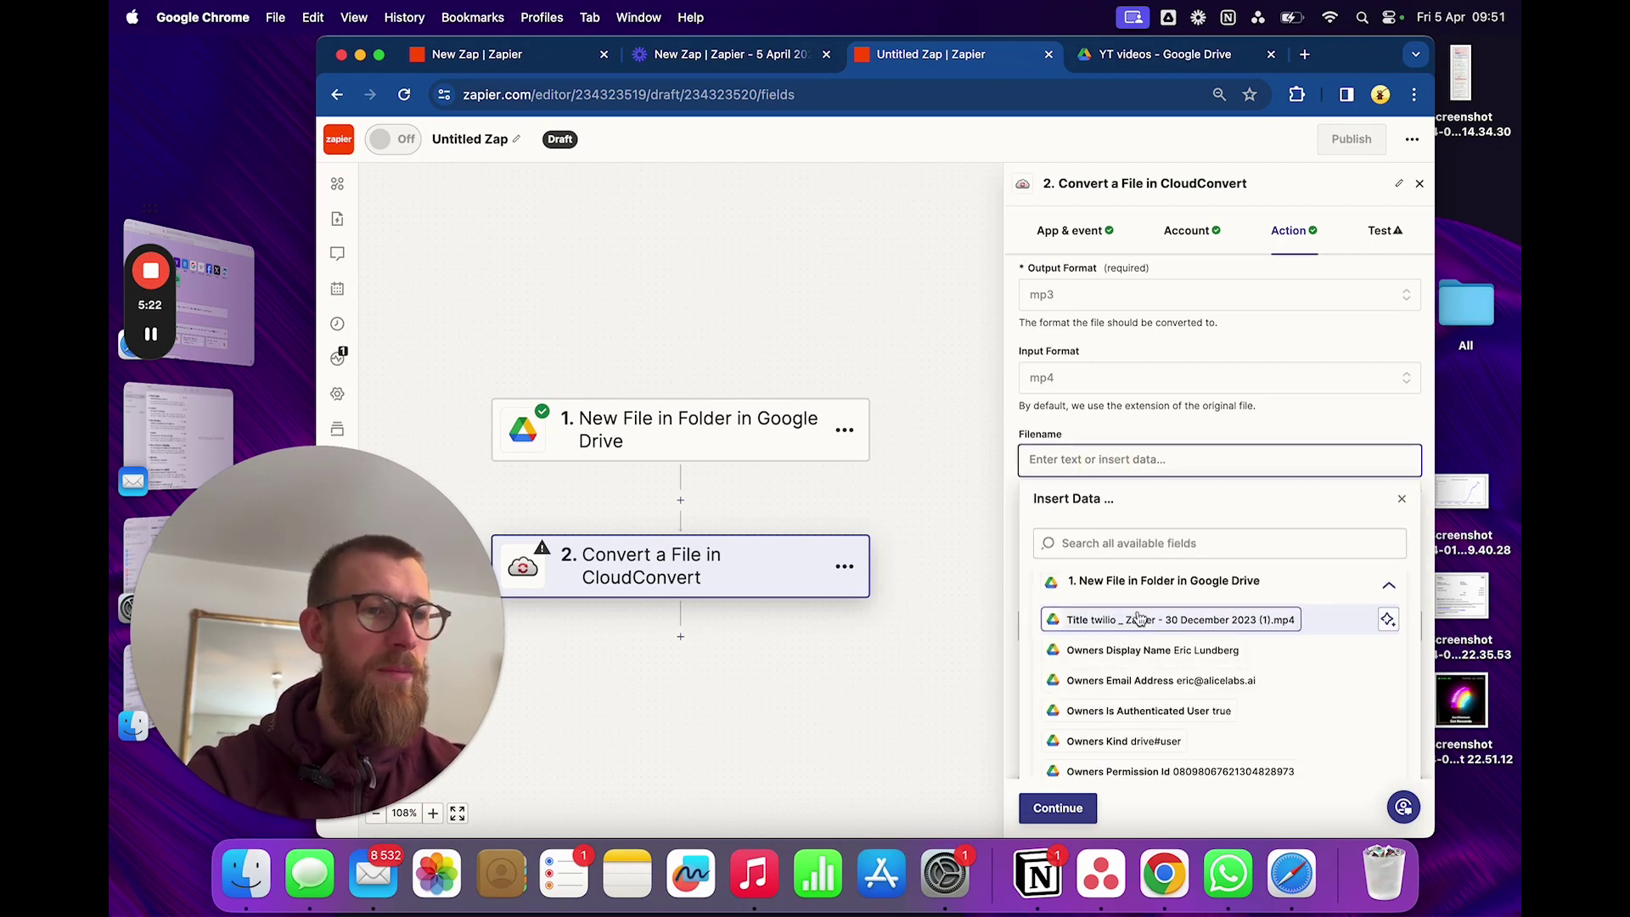
click(1209, 619)
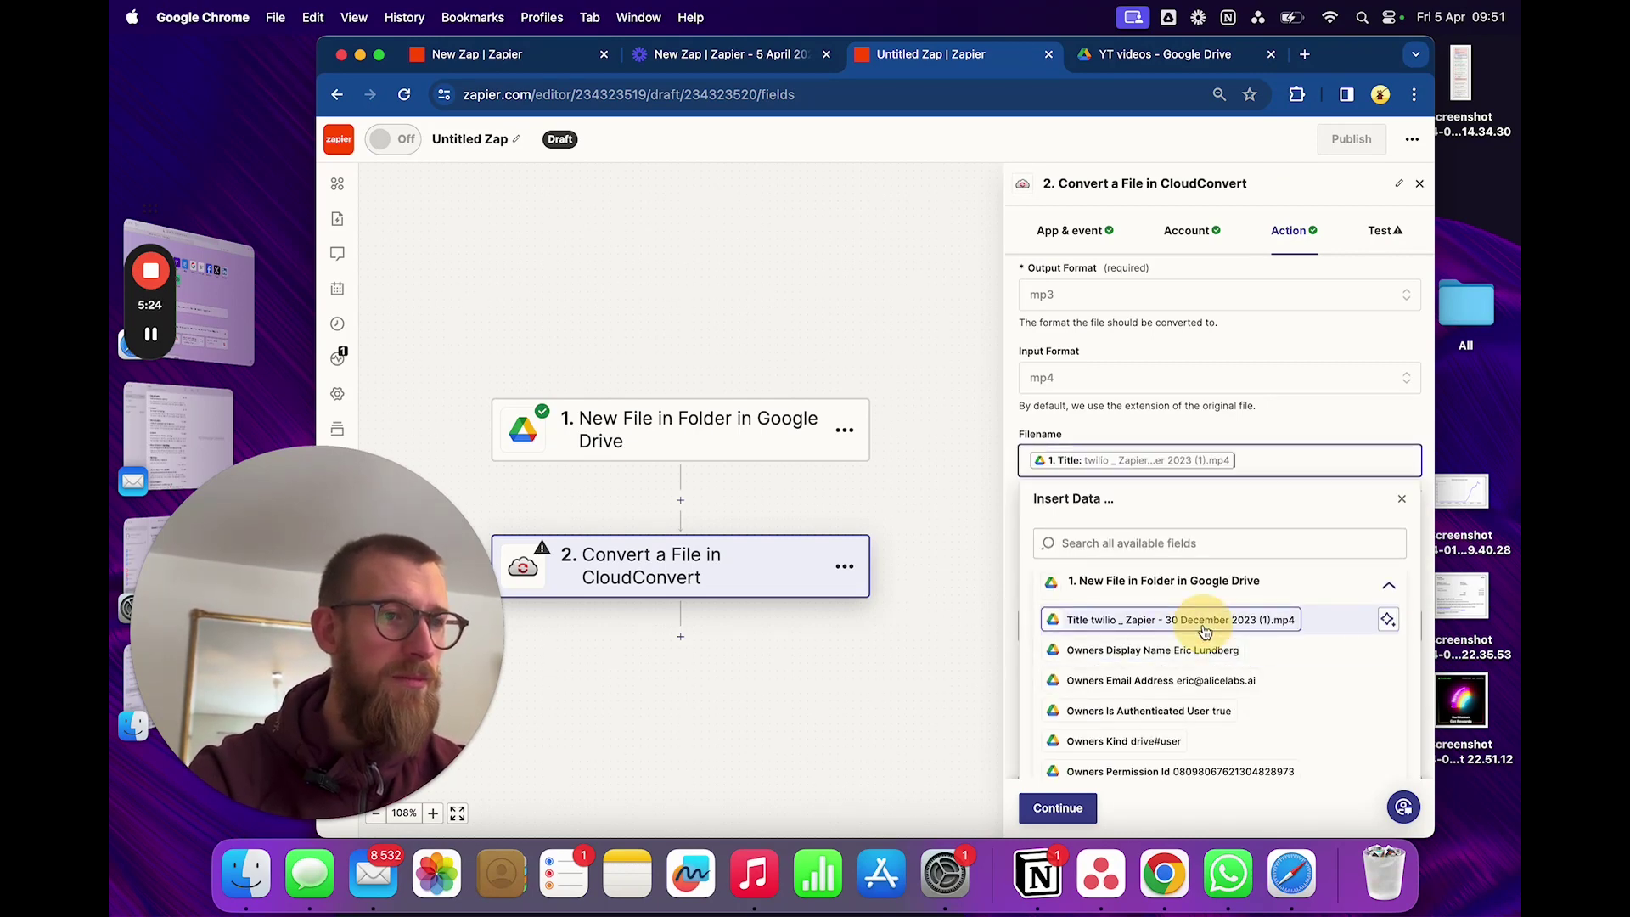
click(1284, 436)
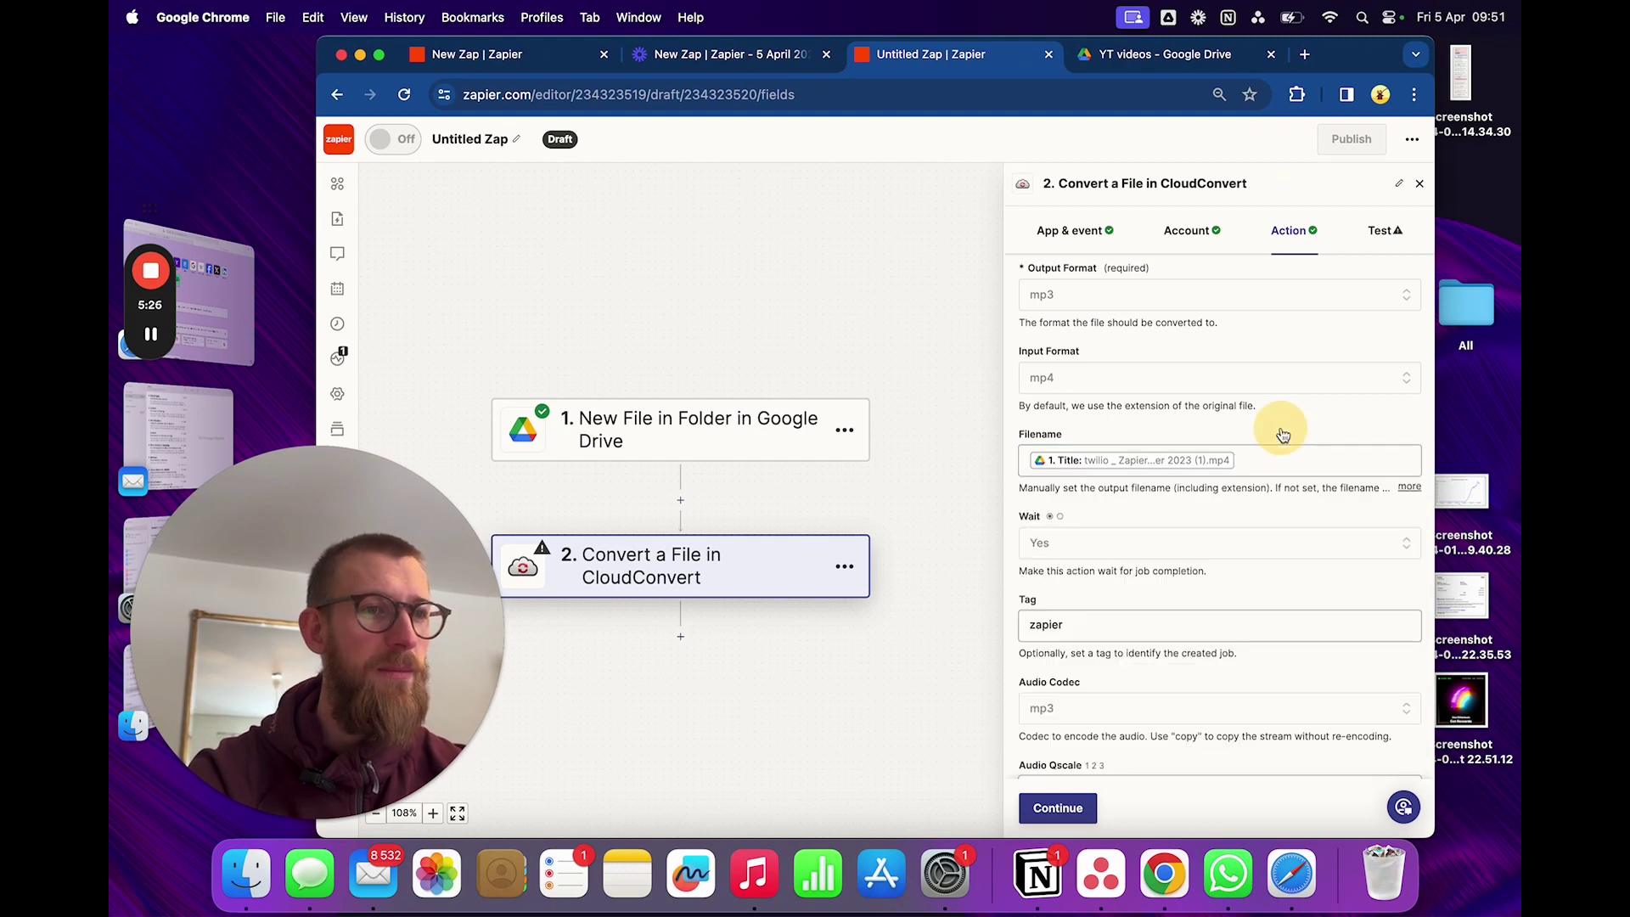
Step: Scroll through the CloudConvert audio fields to review them
scroll(1281, 492, down, 5)
scroll(1233, 494, up, 1)
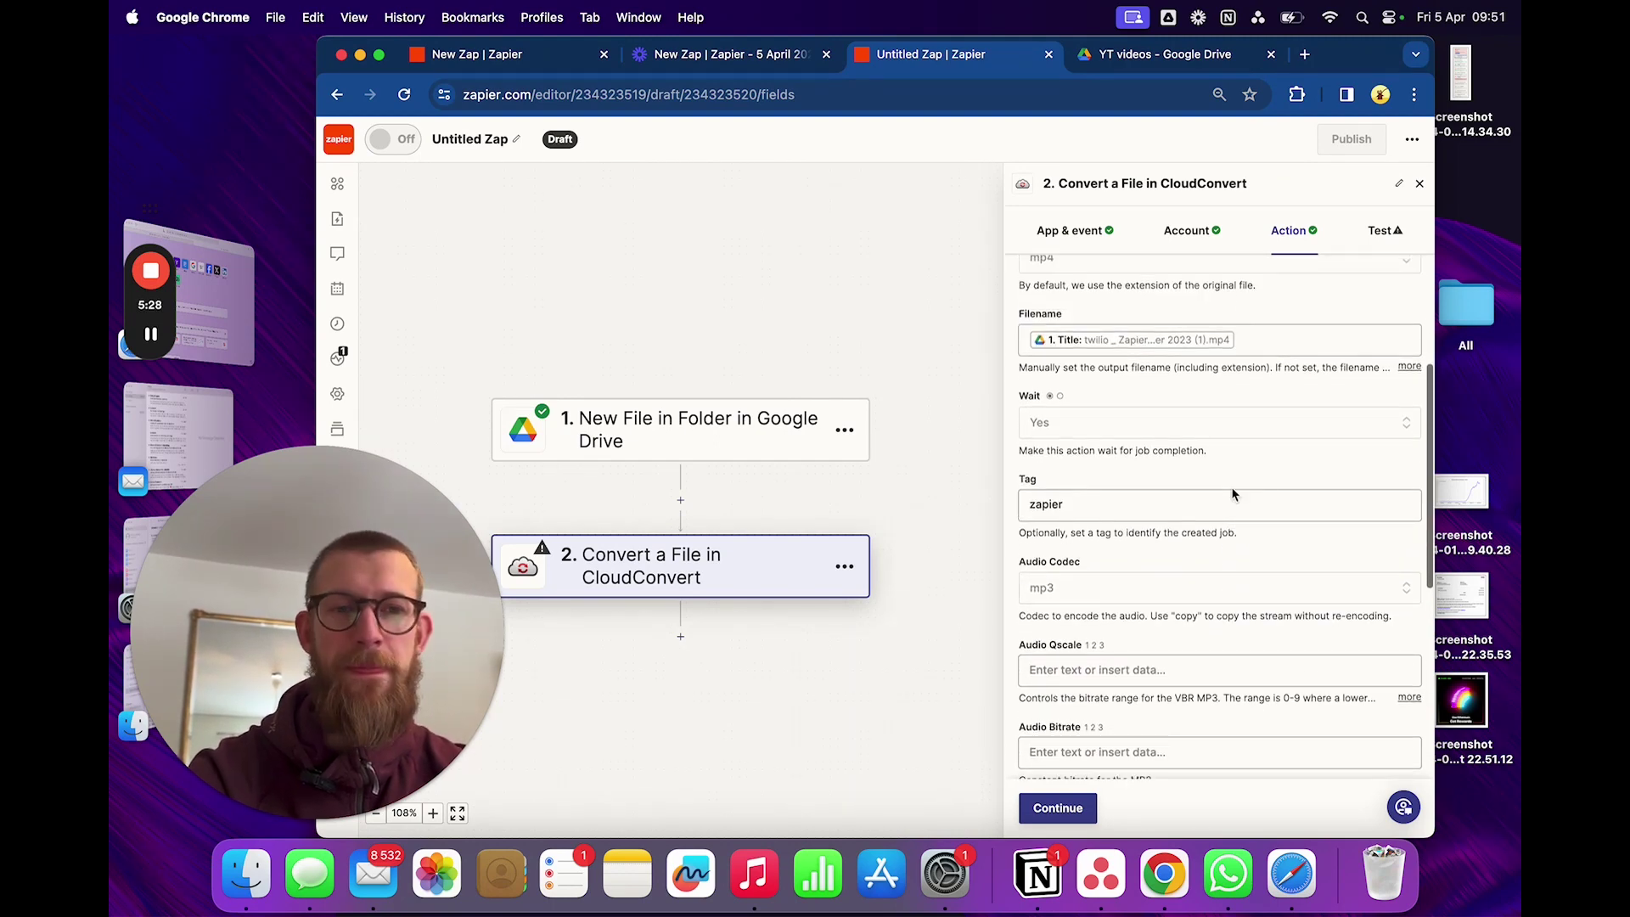
scroll(1222, 577, down, 3)
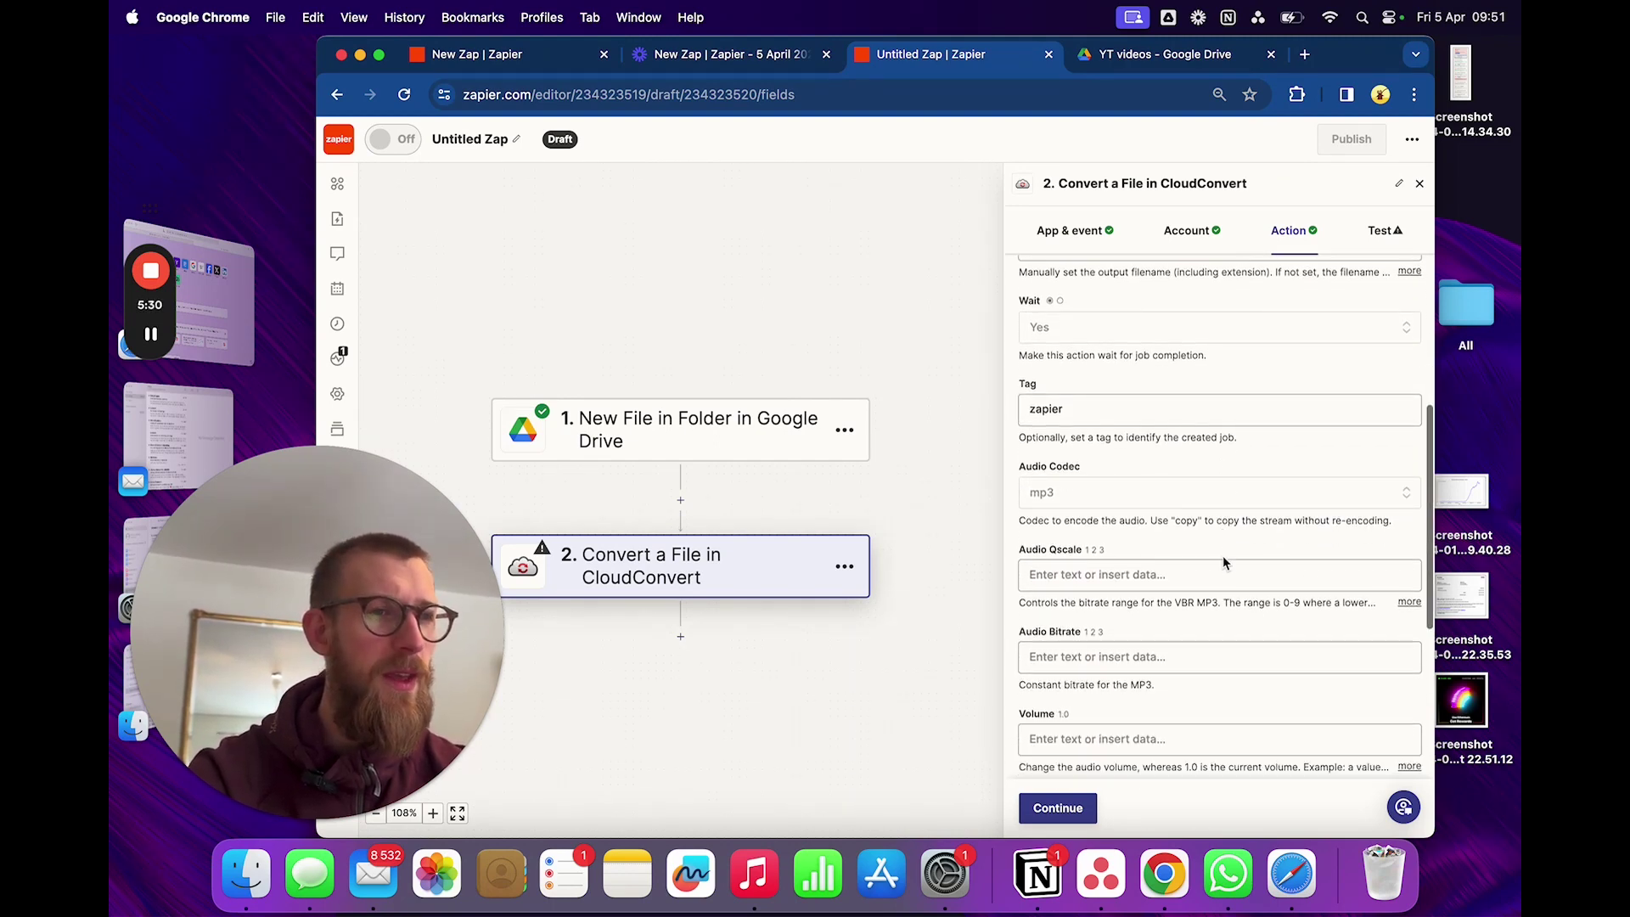
scroll(1215, 609, down, 3)
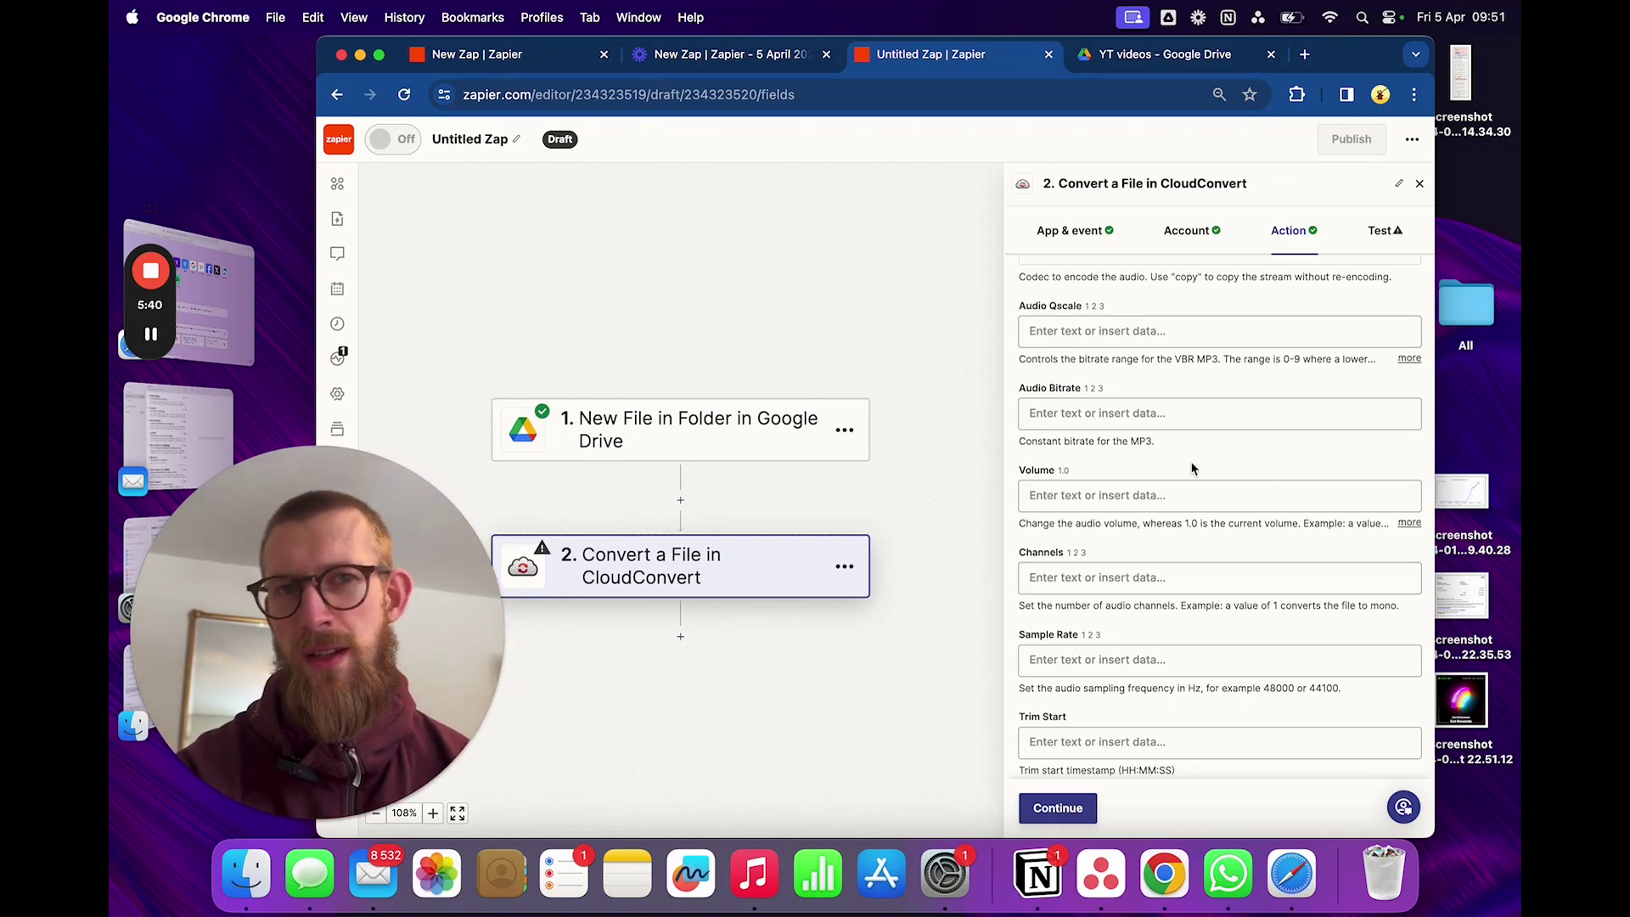
scroll(1191, 468, up, 3)
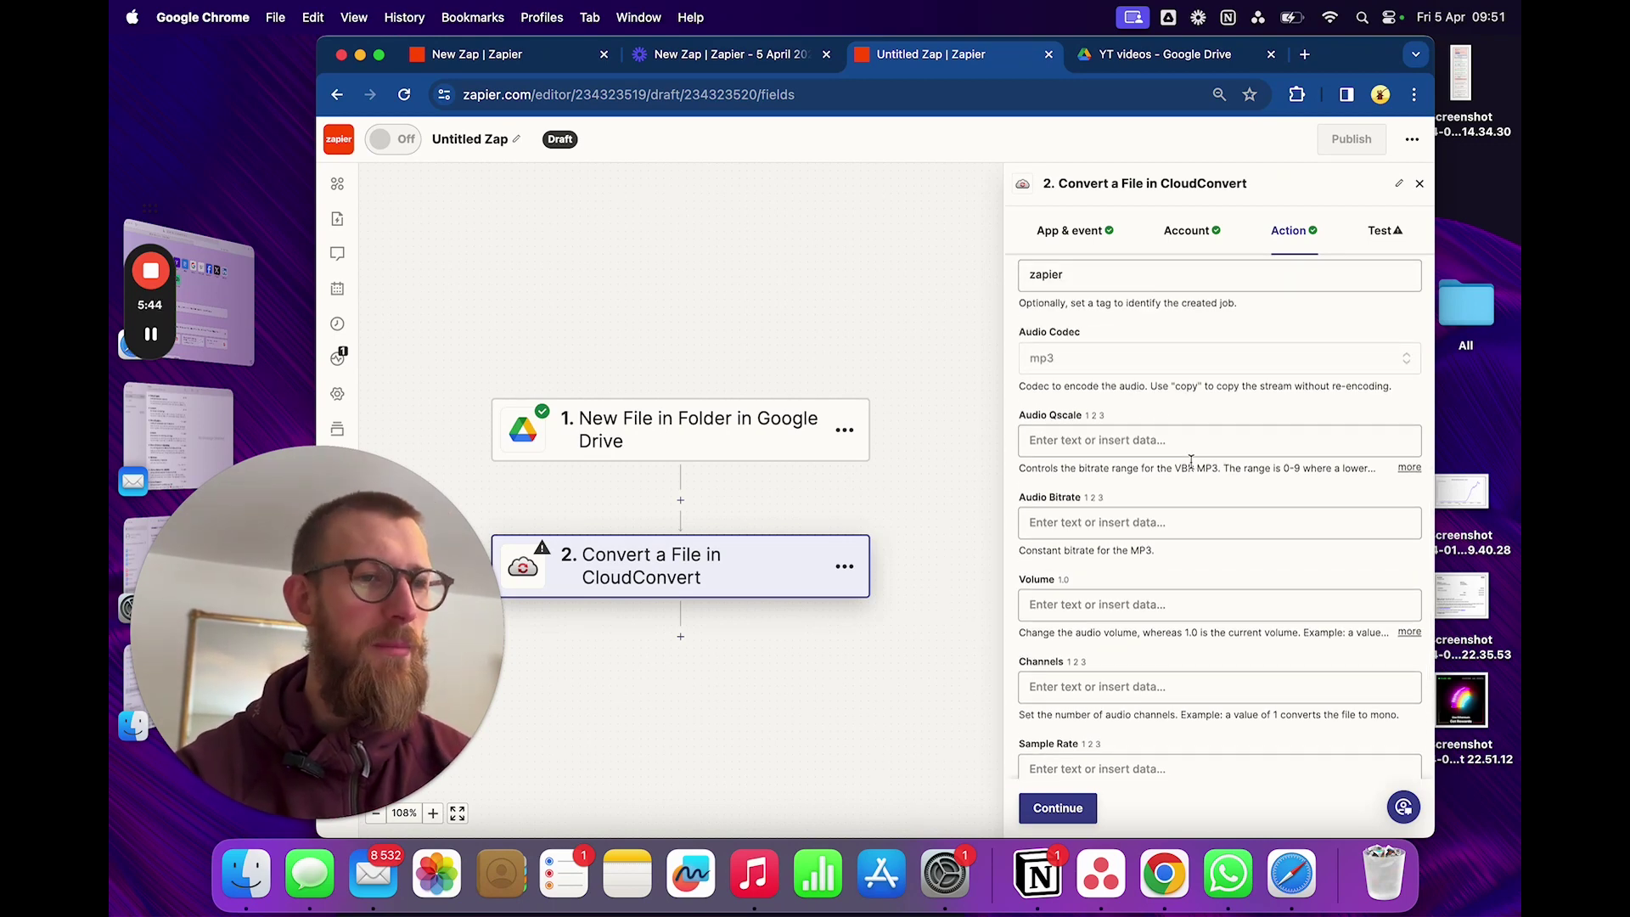
scroll(1191, 461, down, 3)
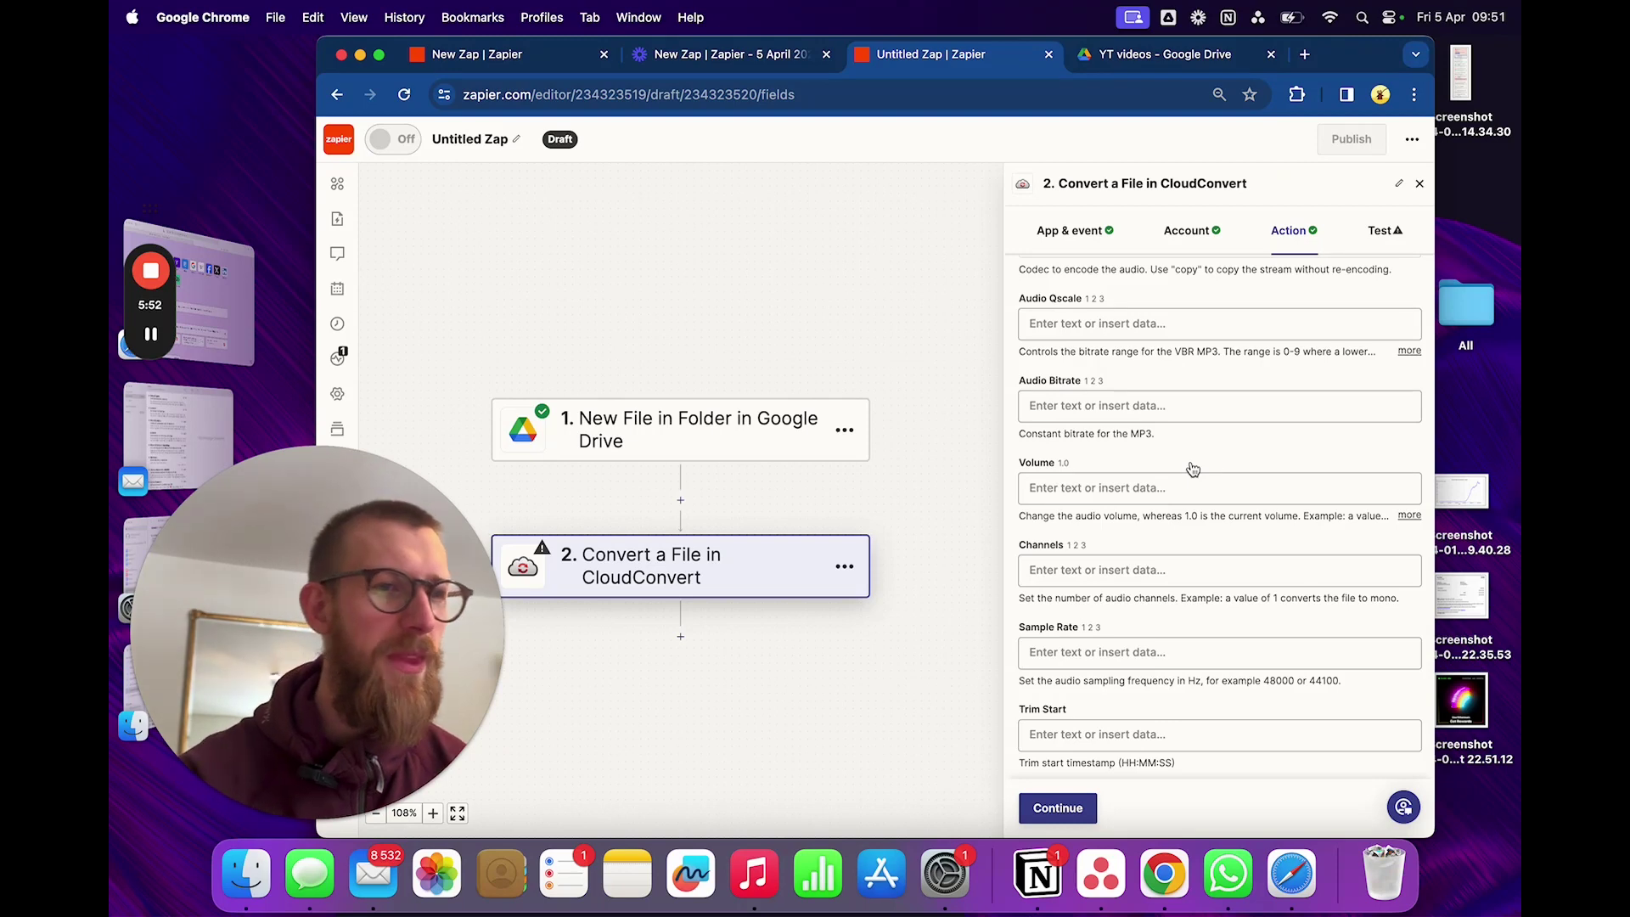
scroll(1193, 469, up, 1)
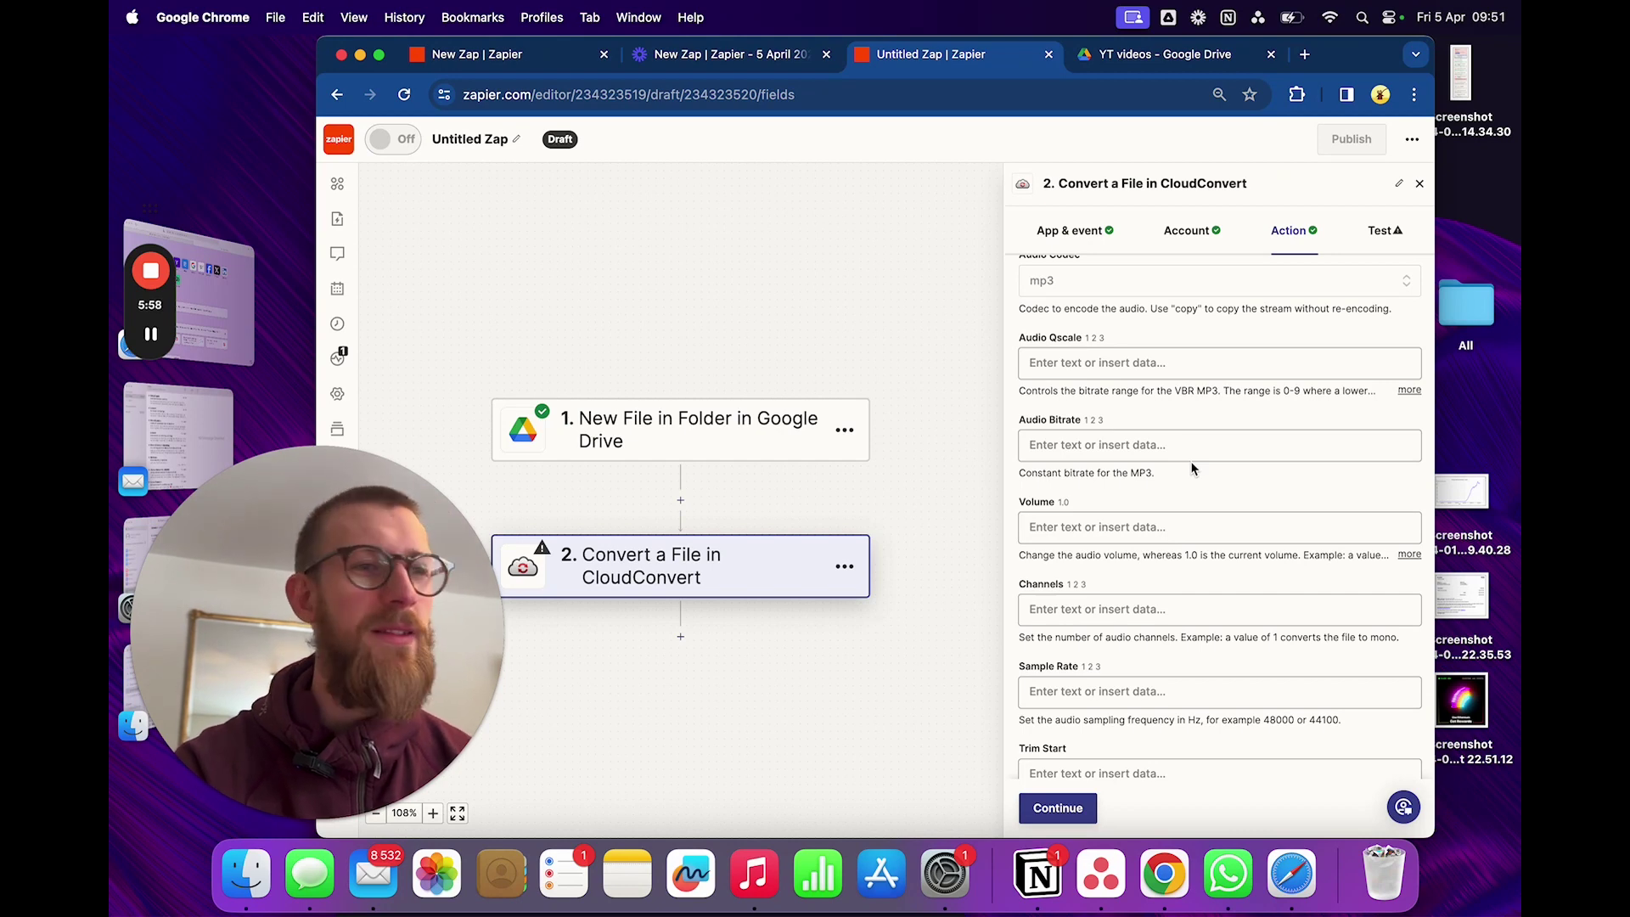
scroll(1196, 463, up, 1)
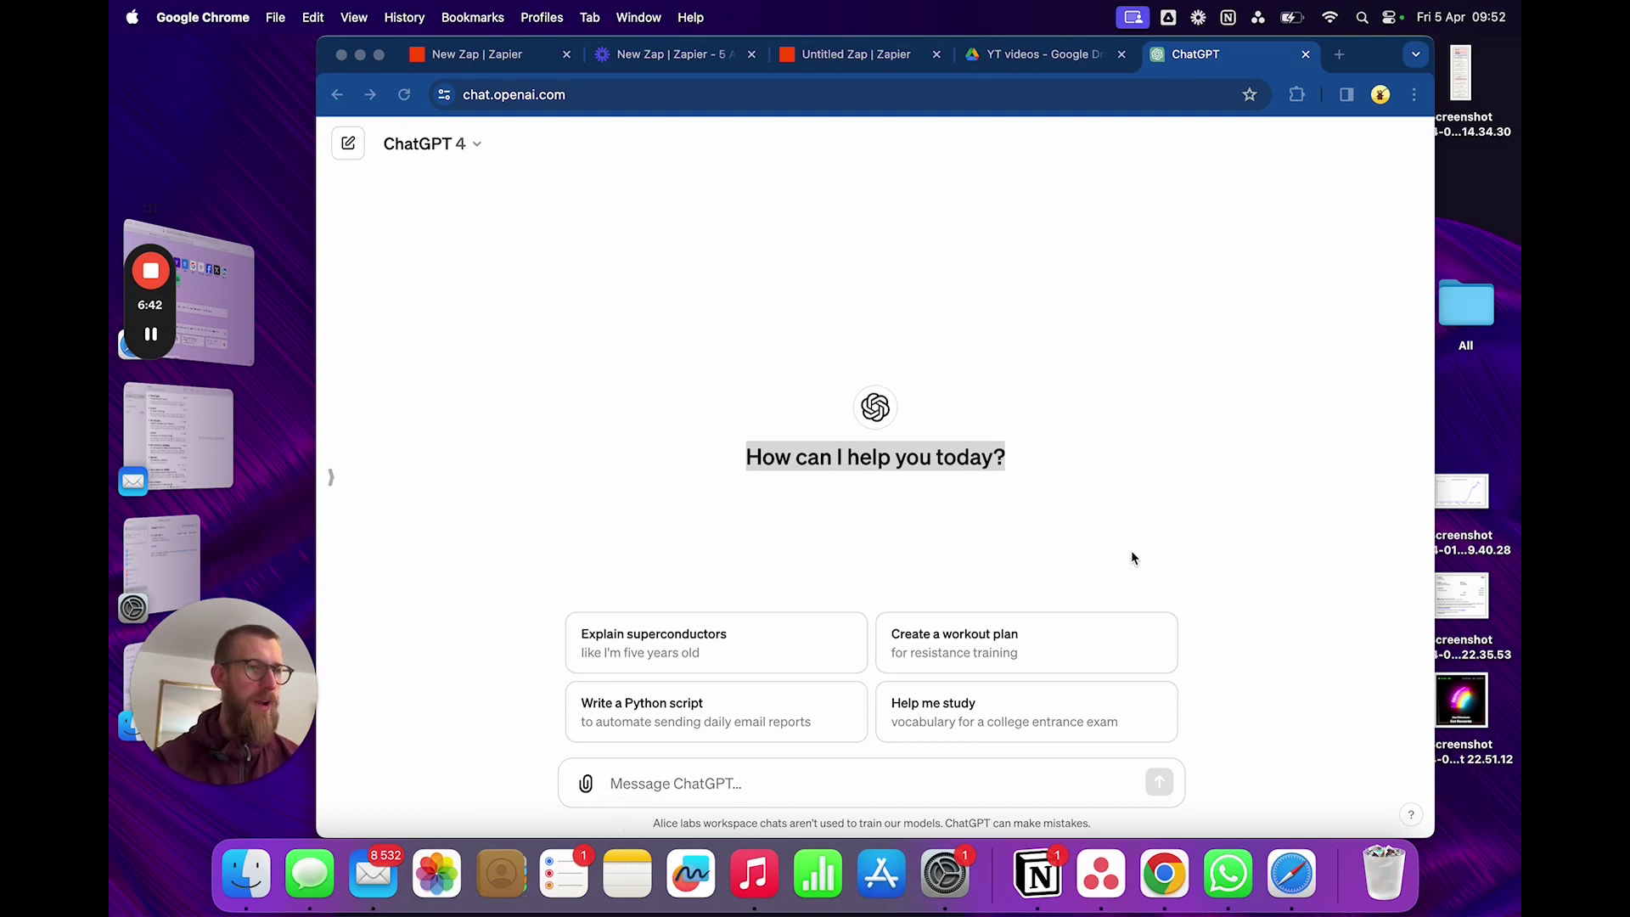
click(1081, 494)
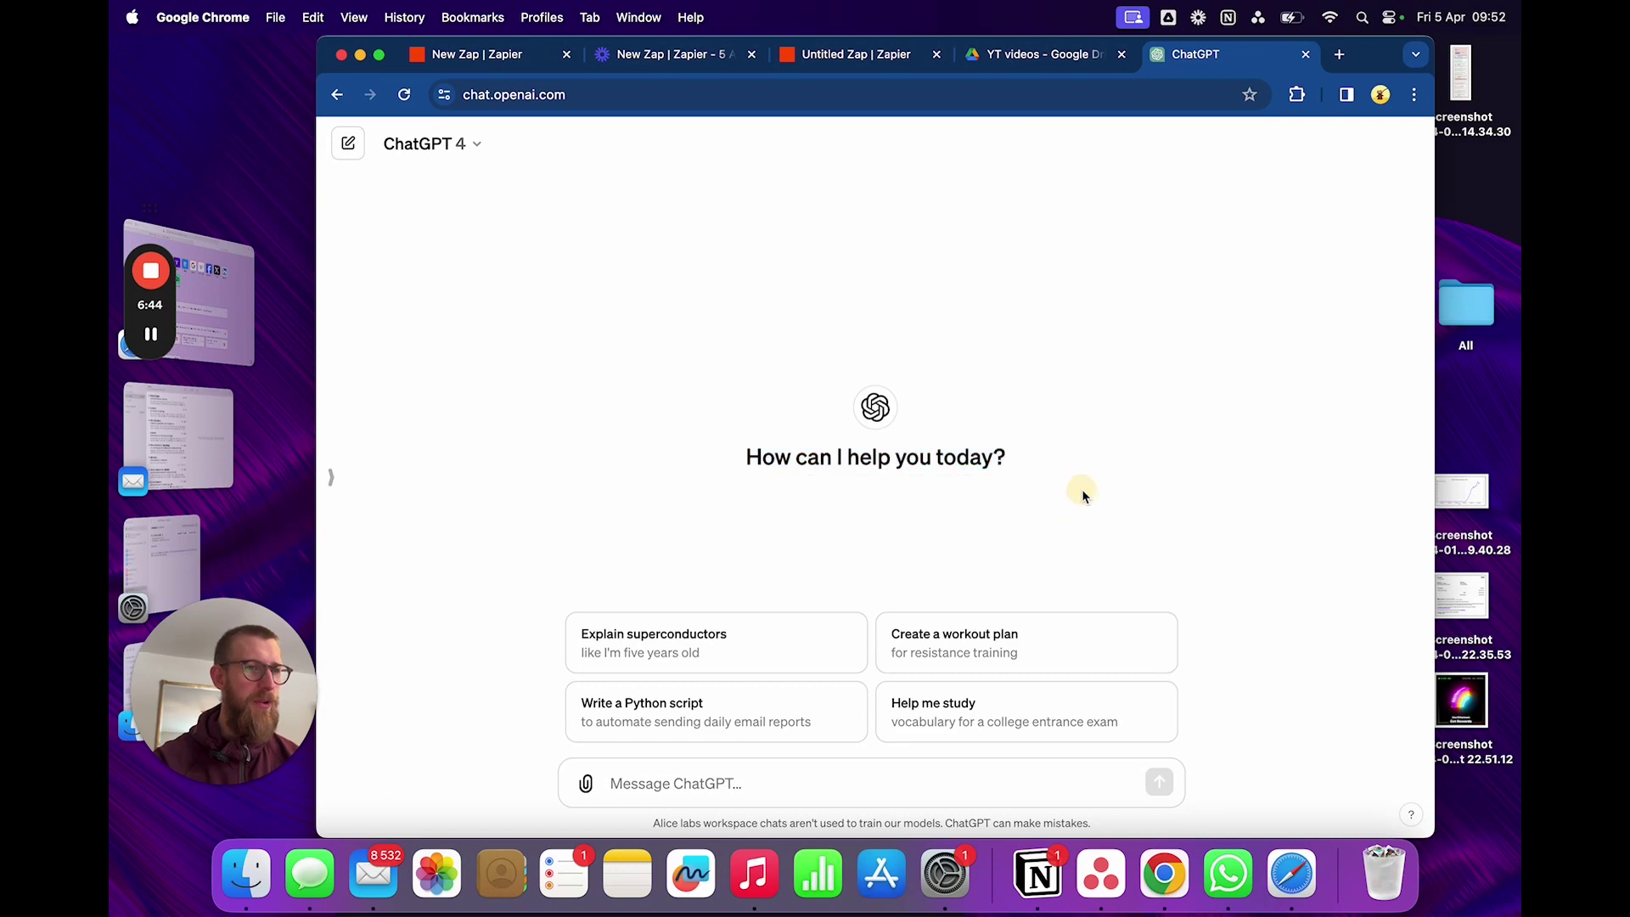
click(752, 778)
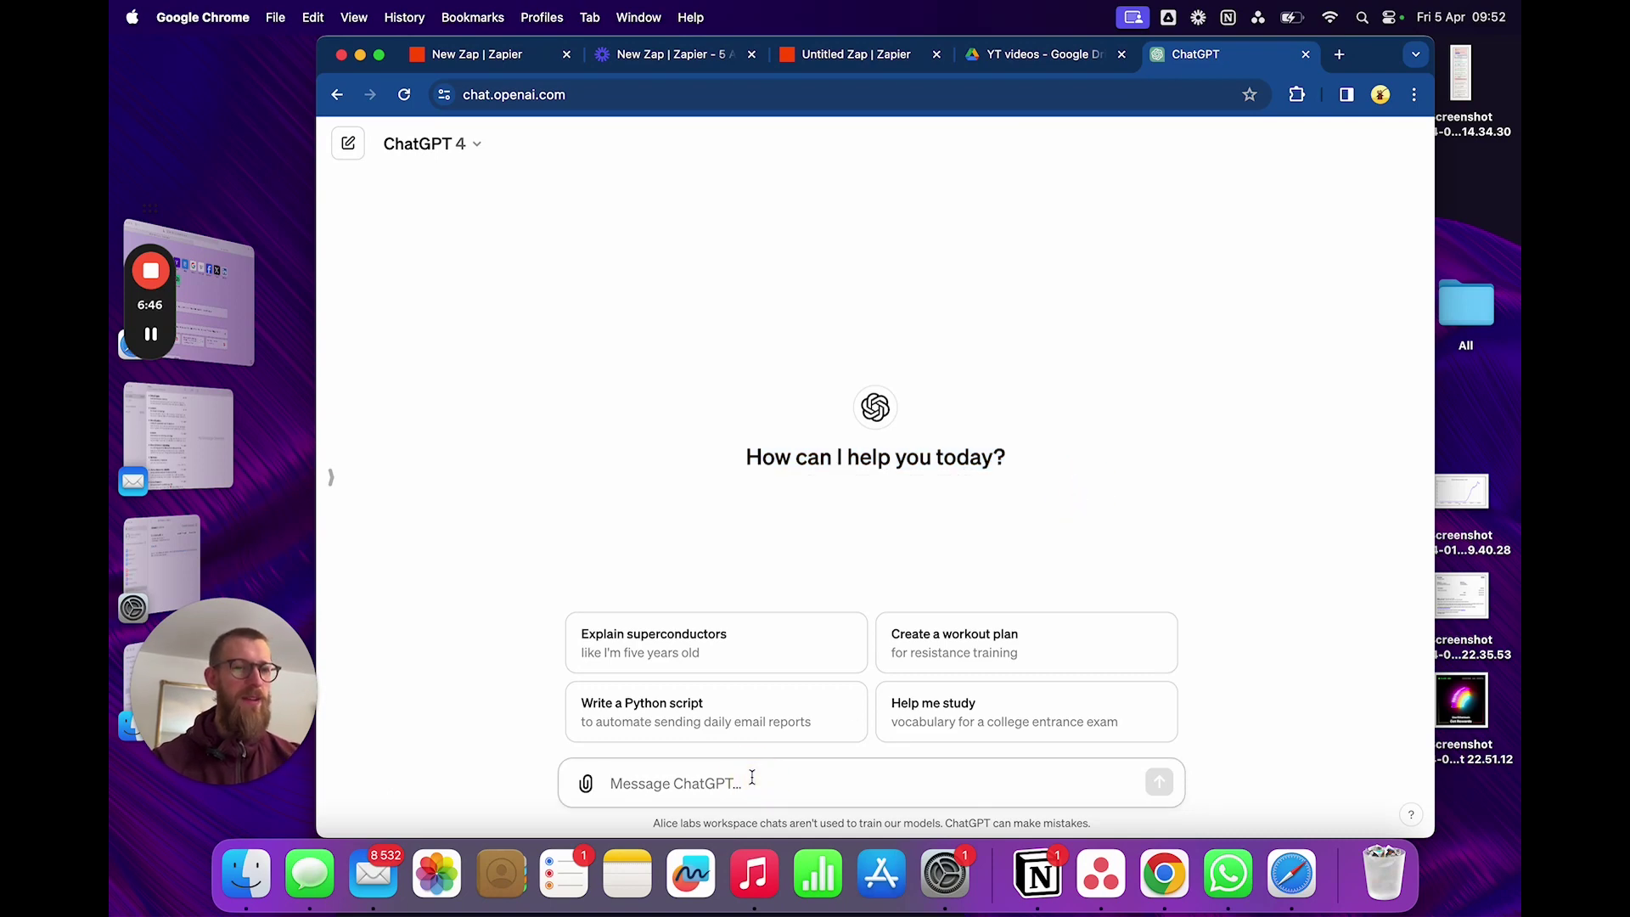
click(870, 56)
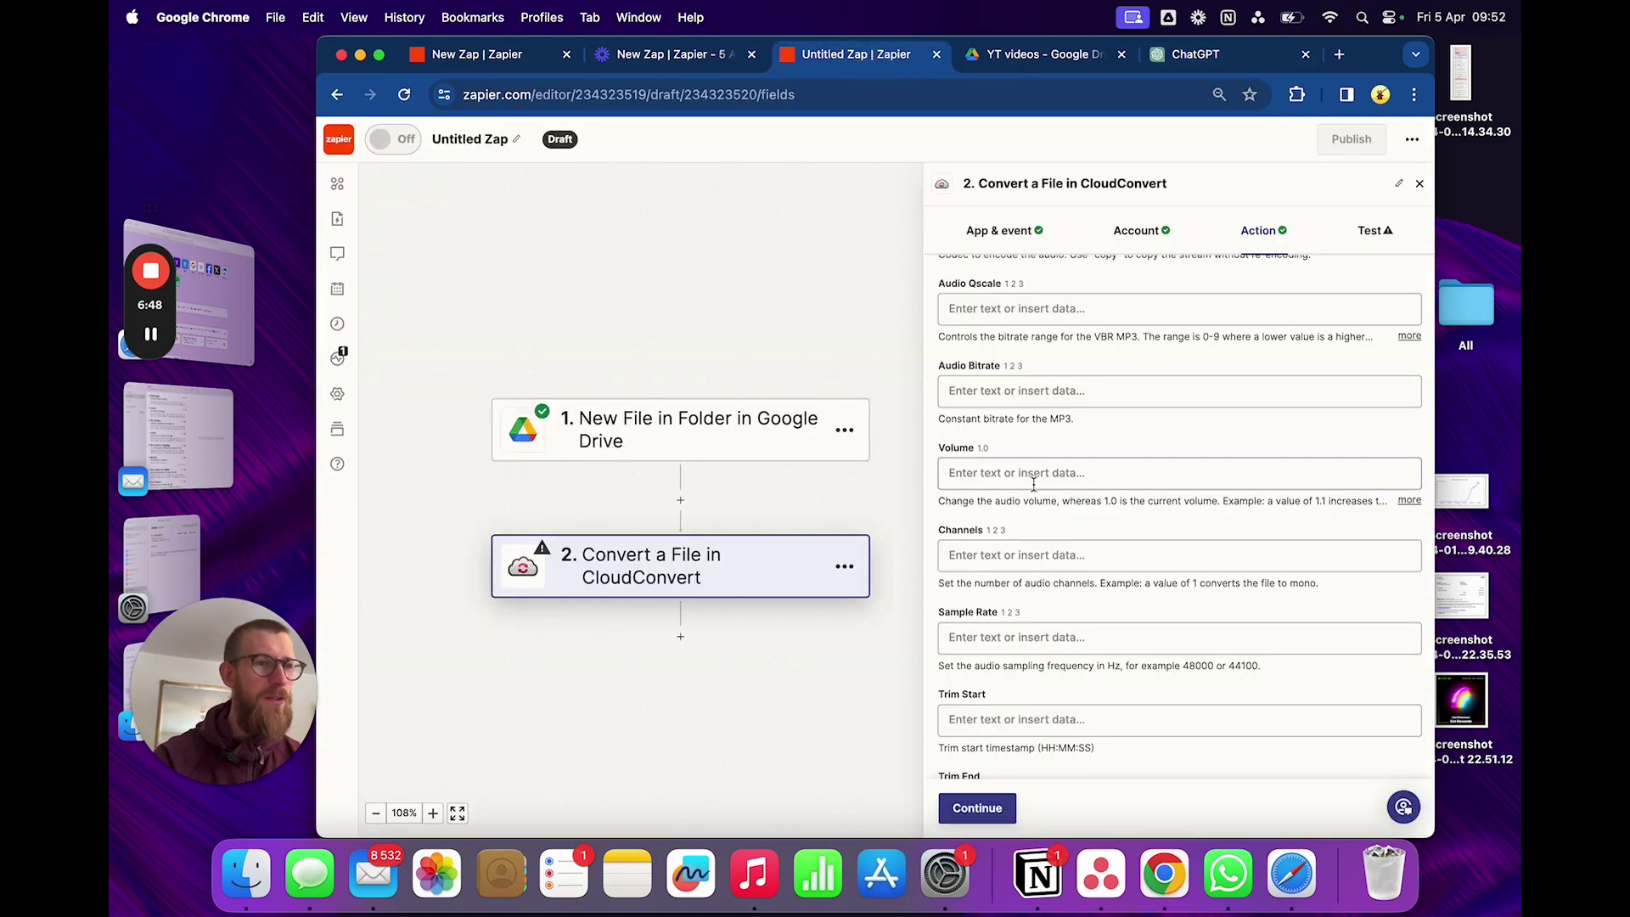
key(super+shift+4)
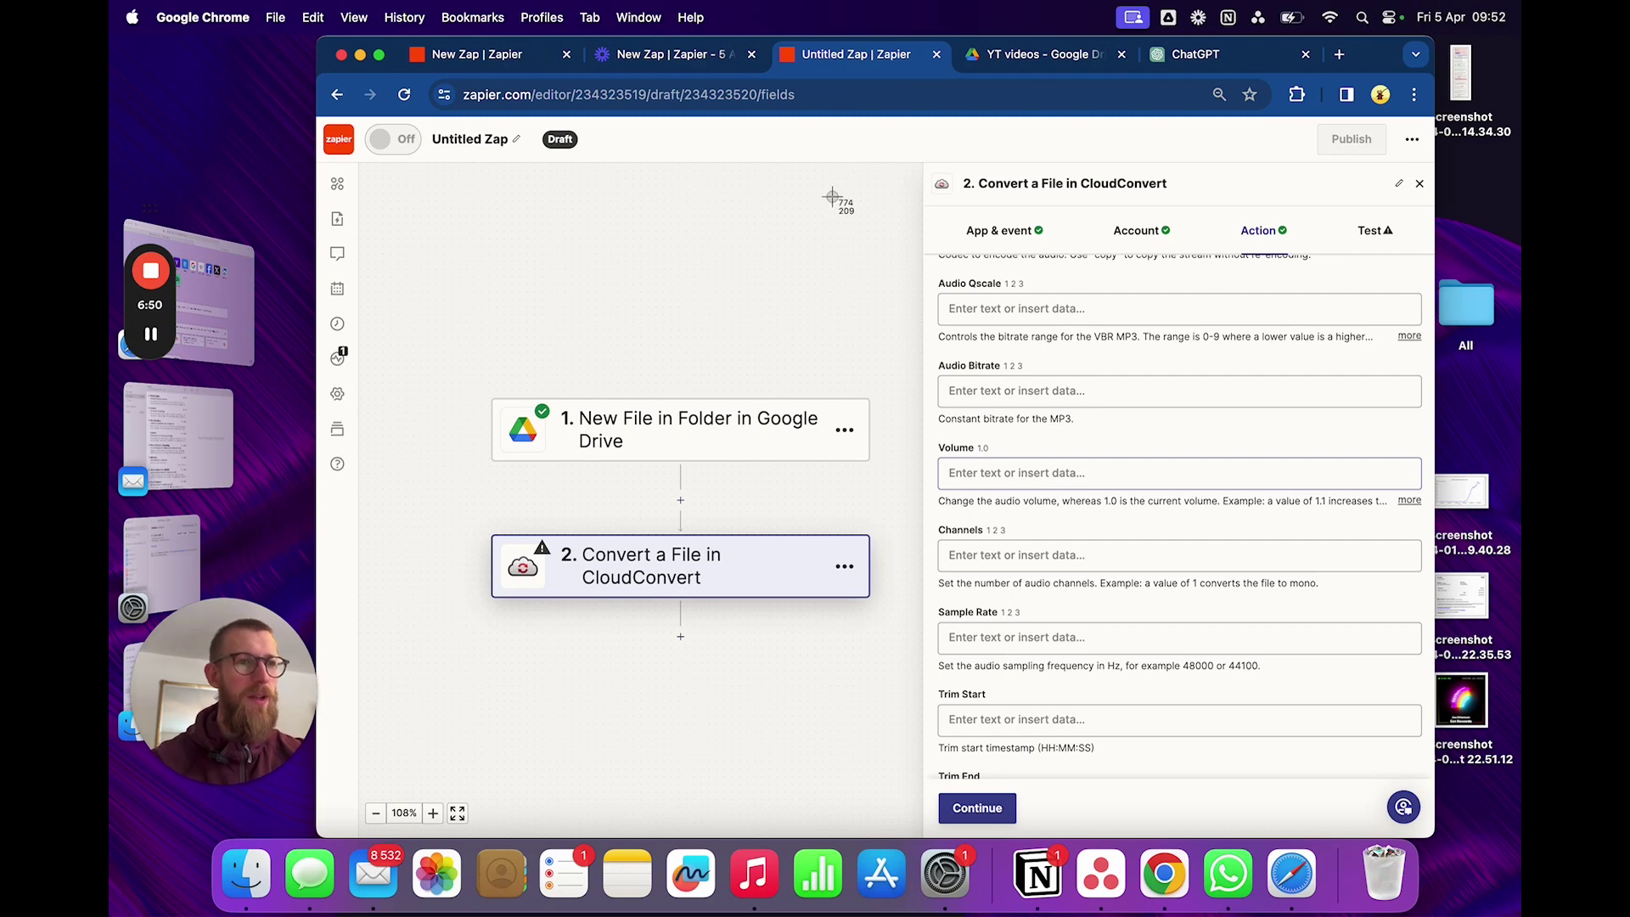
drag(501, 106, 1477, 871)
click(1171, 58)
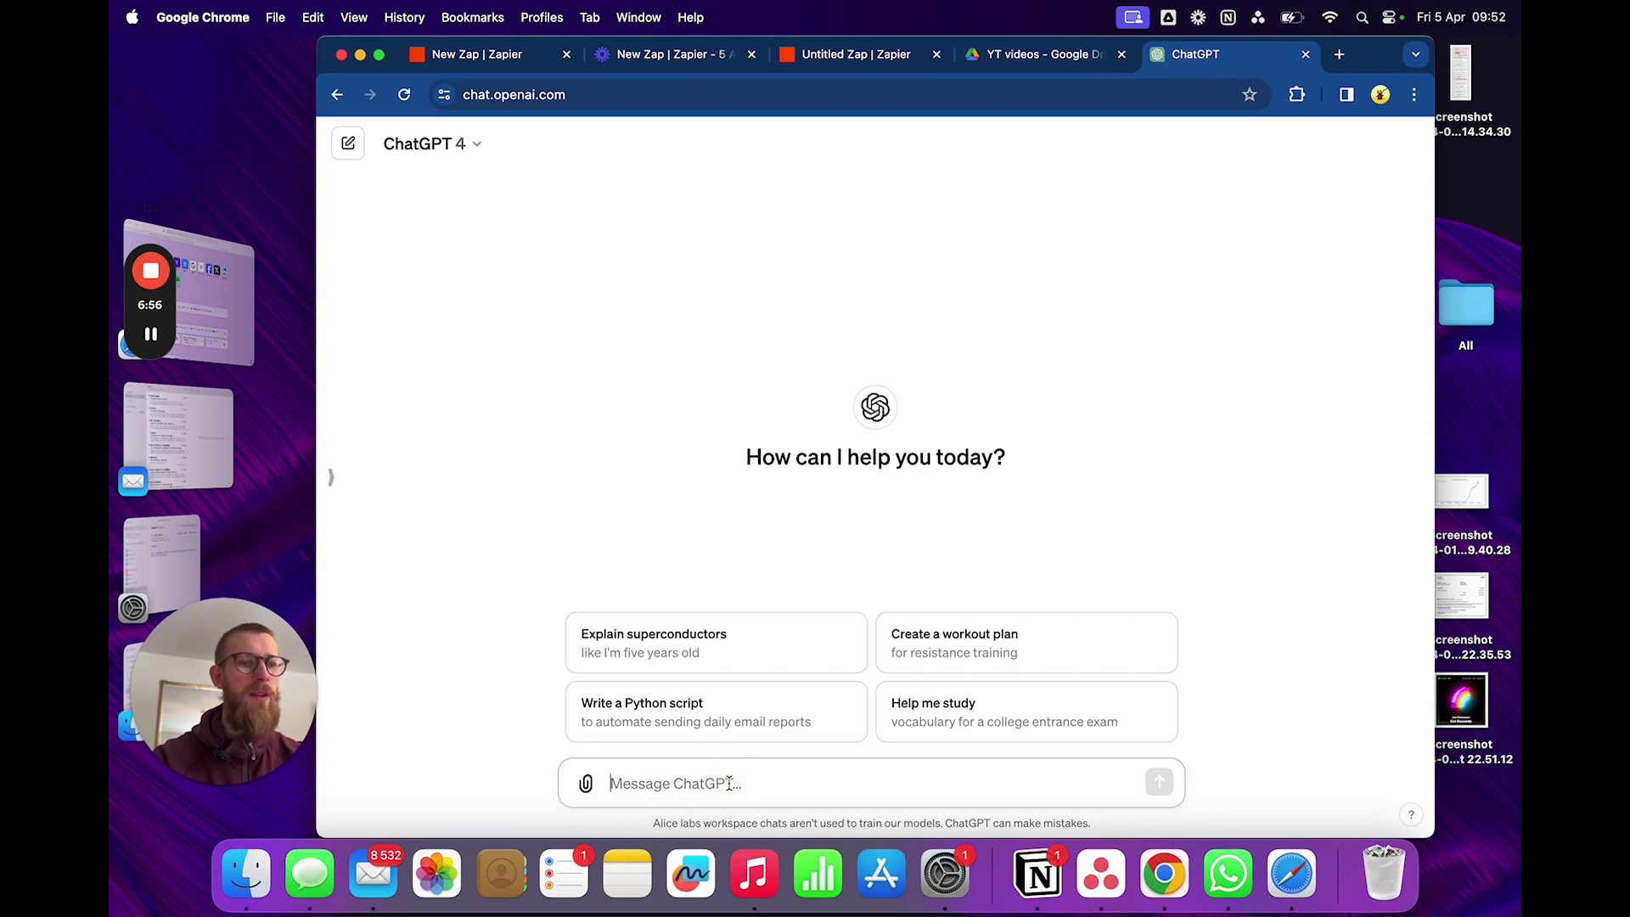
Step: Send ChatGPT the CloudConvert screenshot, asking what to enter for a small, low-quality mp3
text(we uploaded )
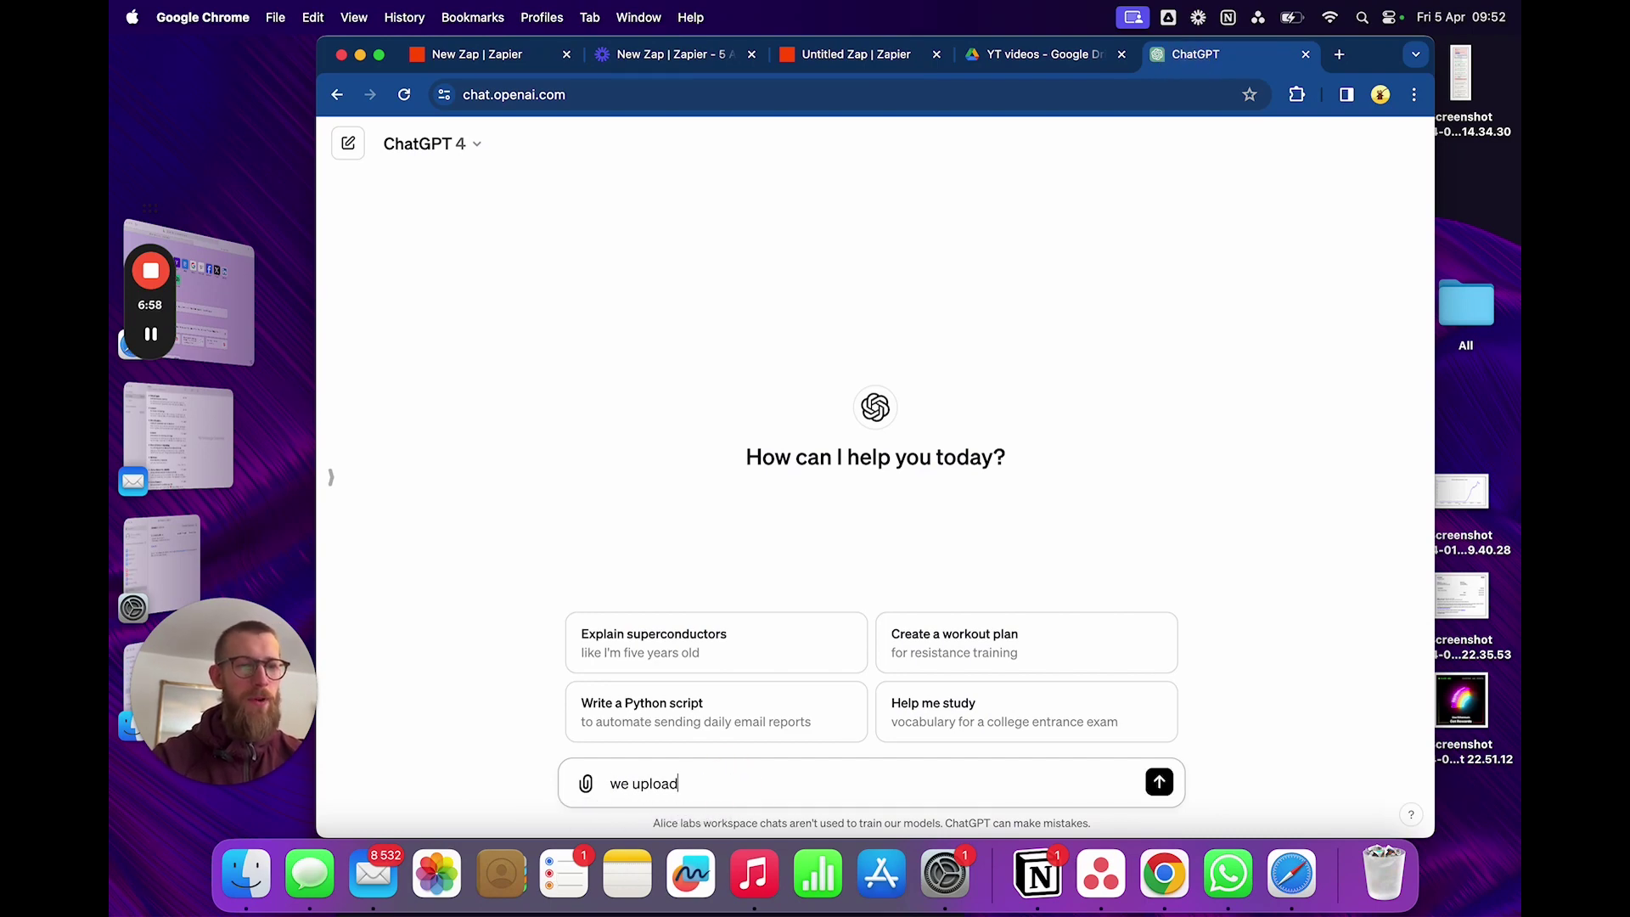
text(a video with x)
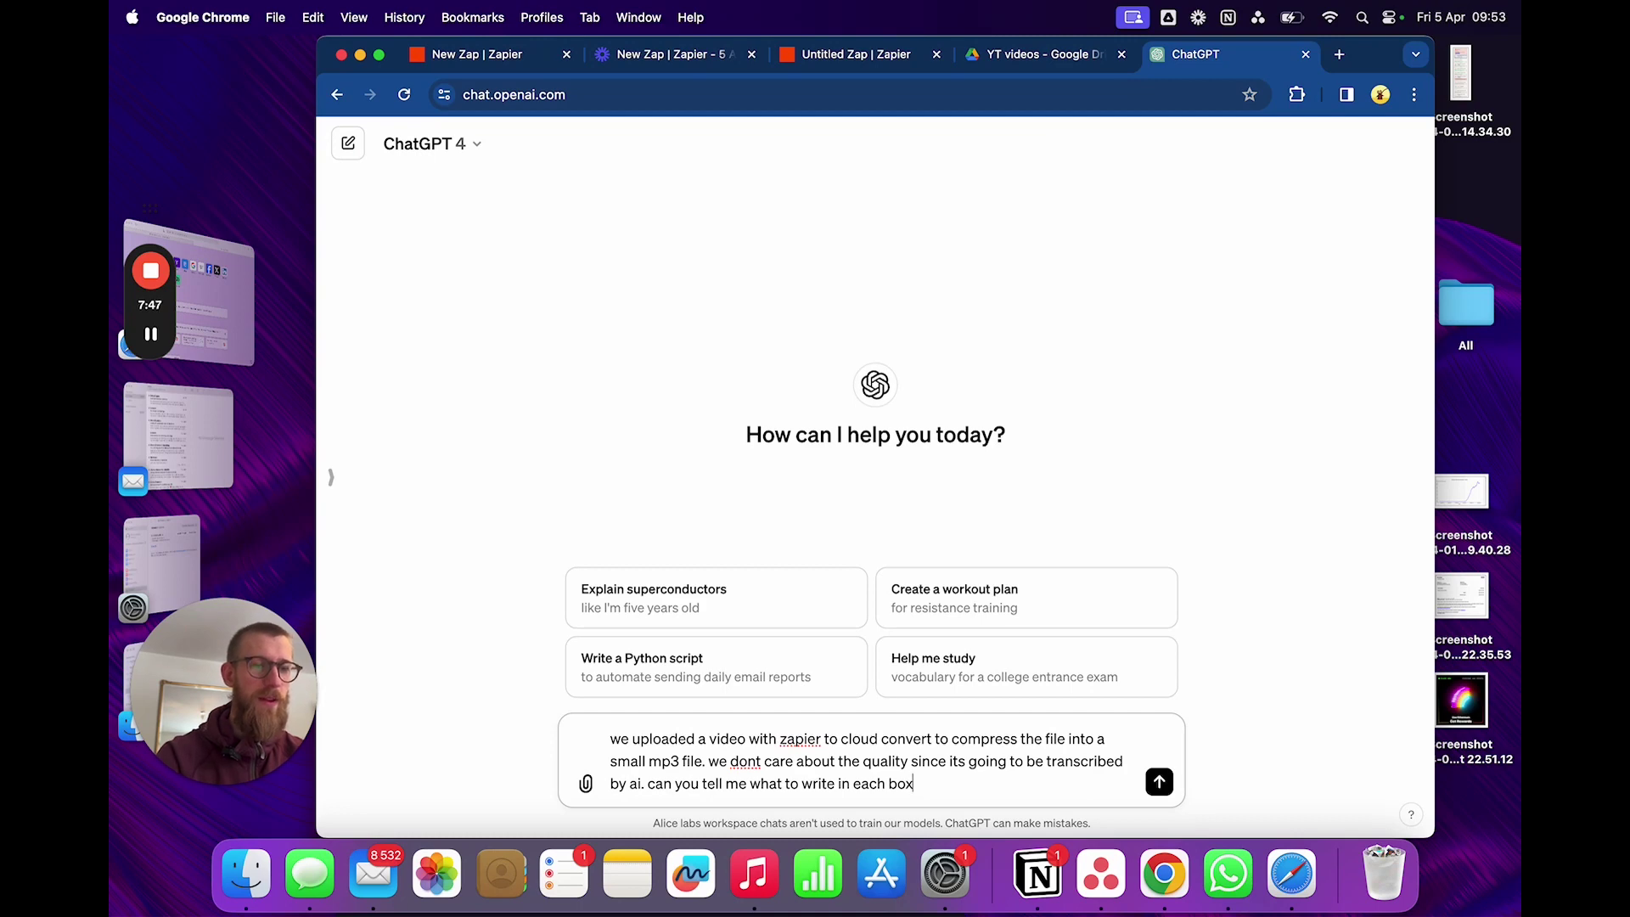
key(super+v)
key(Return)
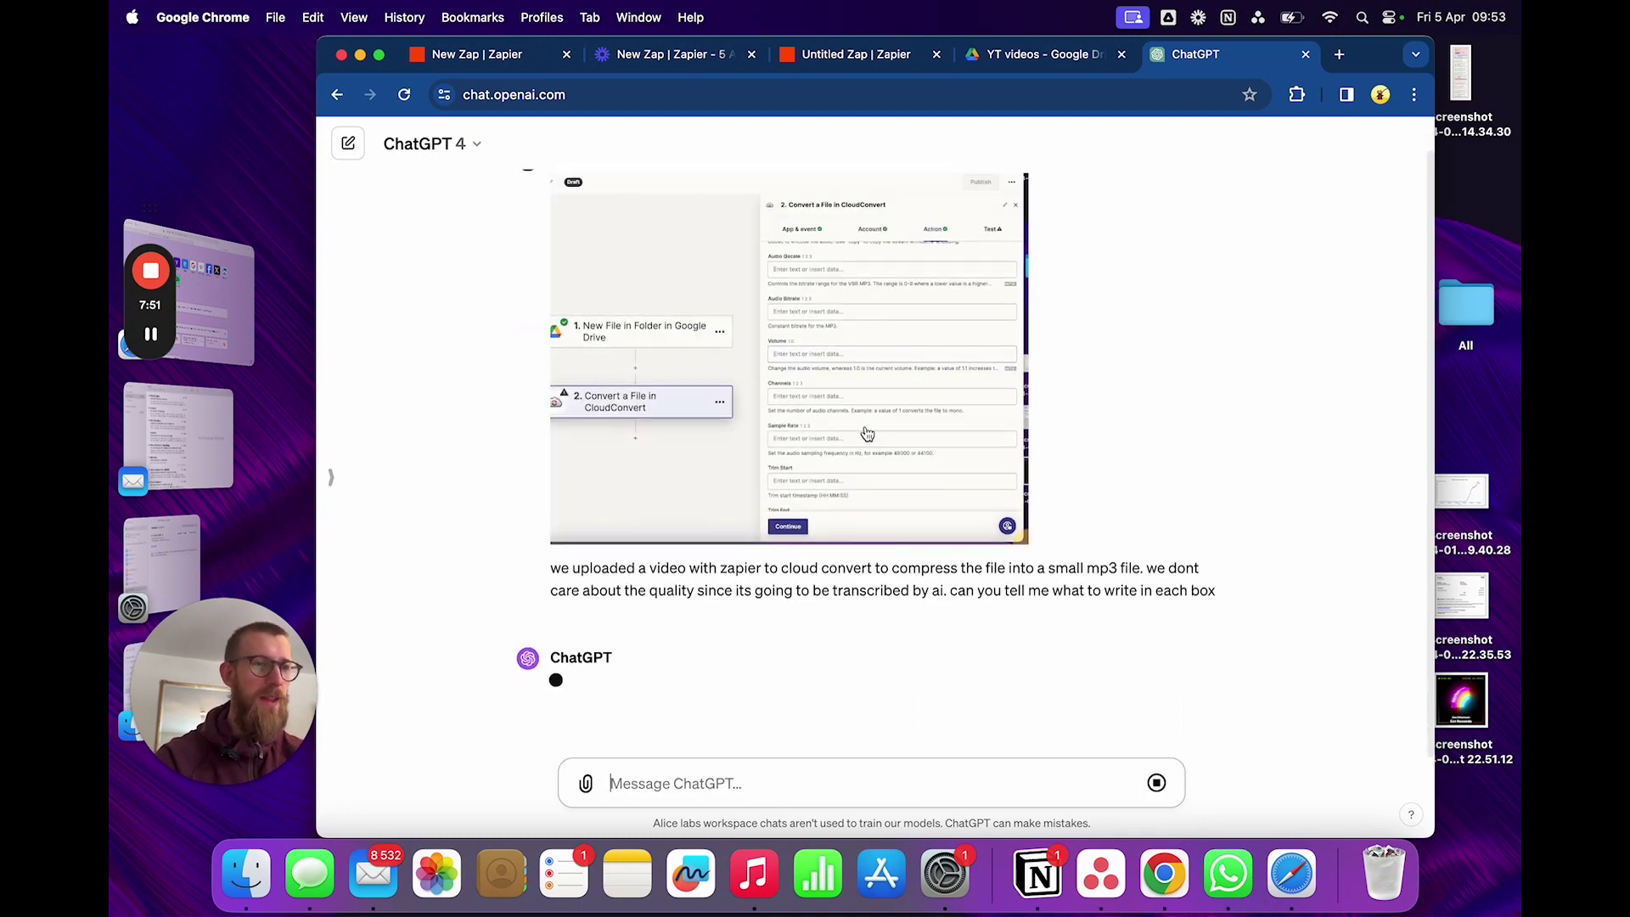
scroll(867, 434, up, 1)
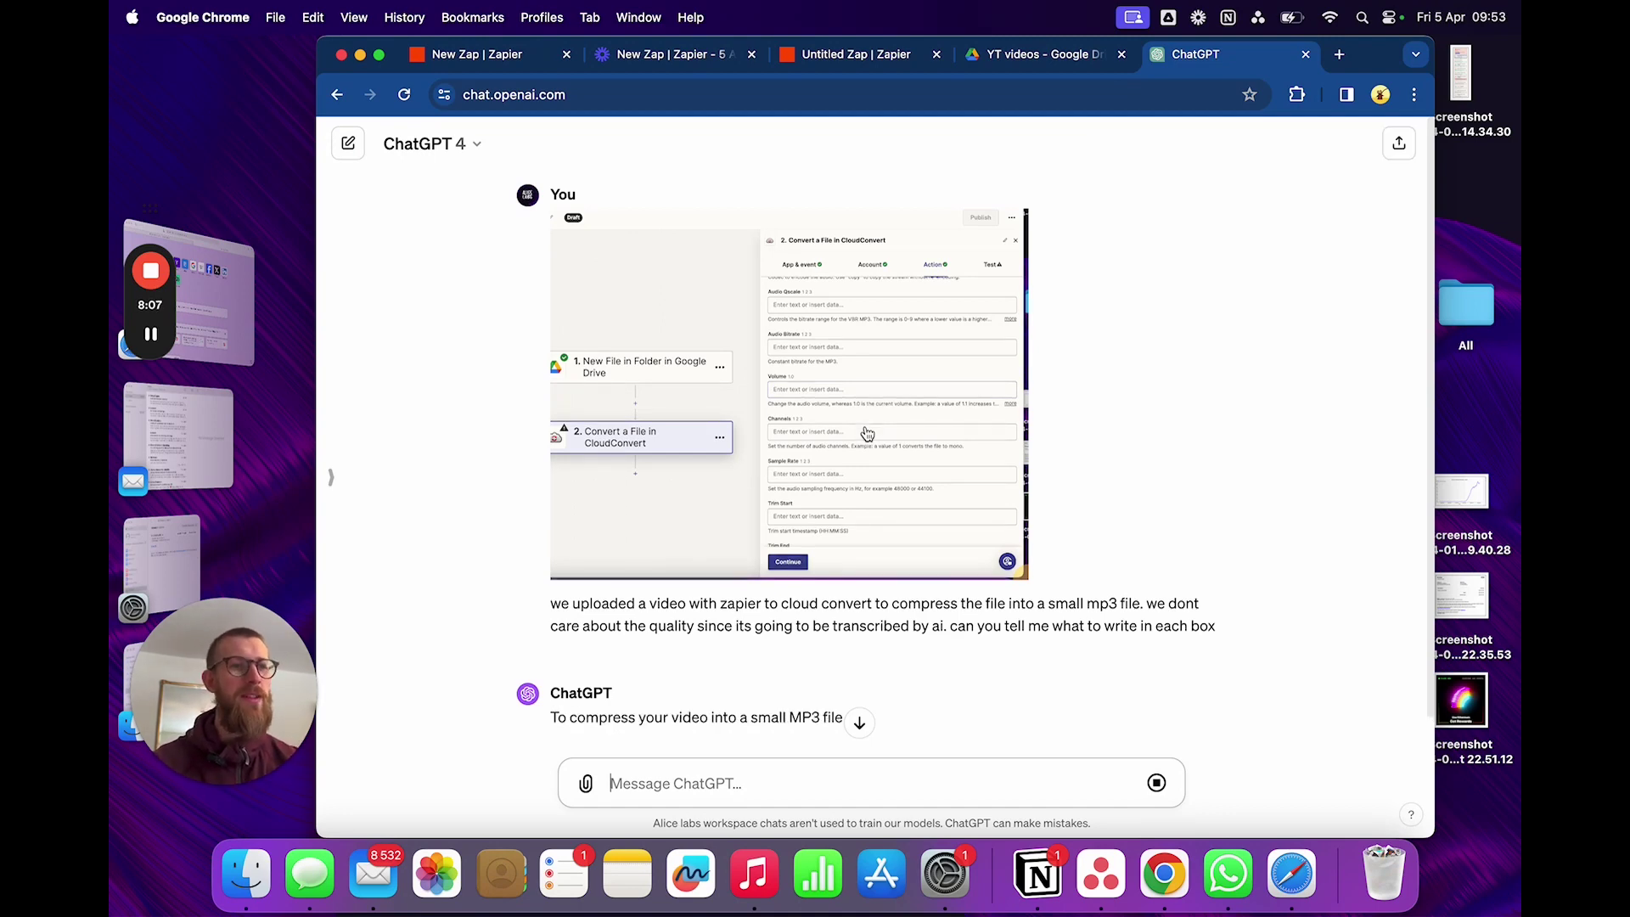
Step: Stop the long reply and ask ChatGPT for just the number for each field
scroll(867, 434, down, 2)
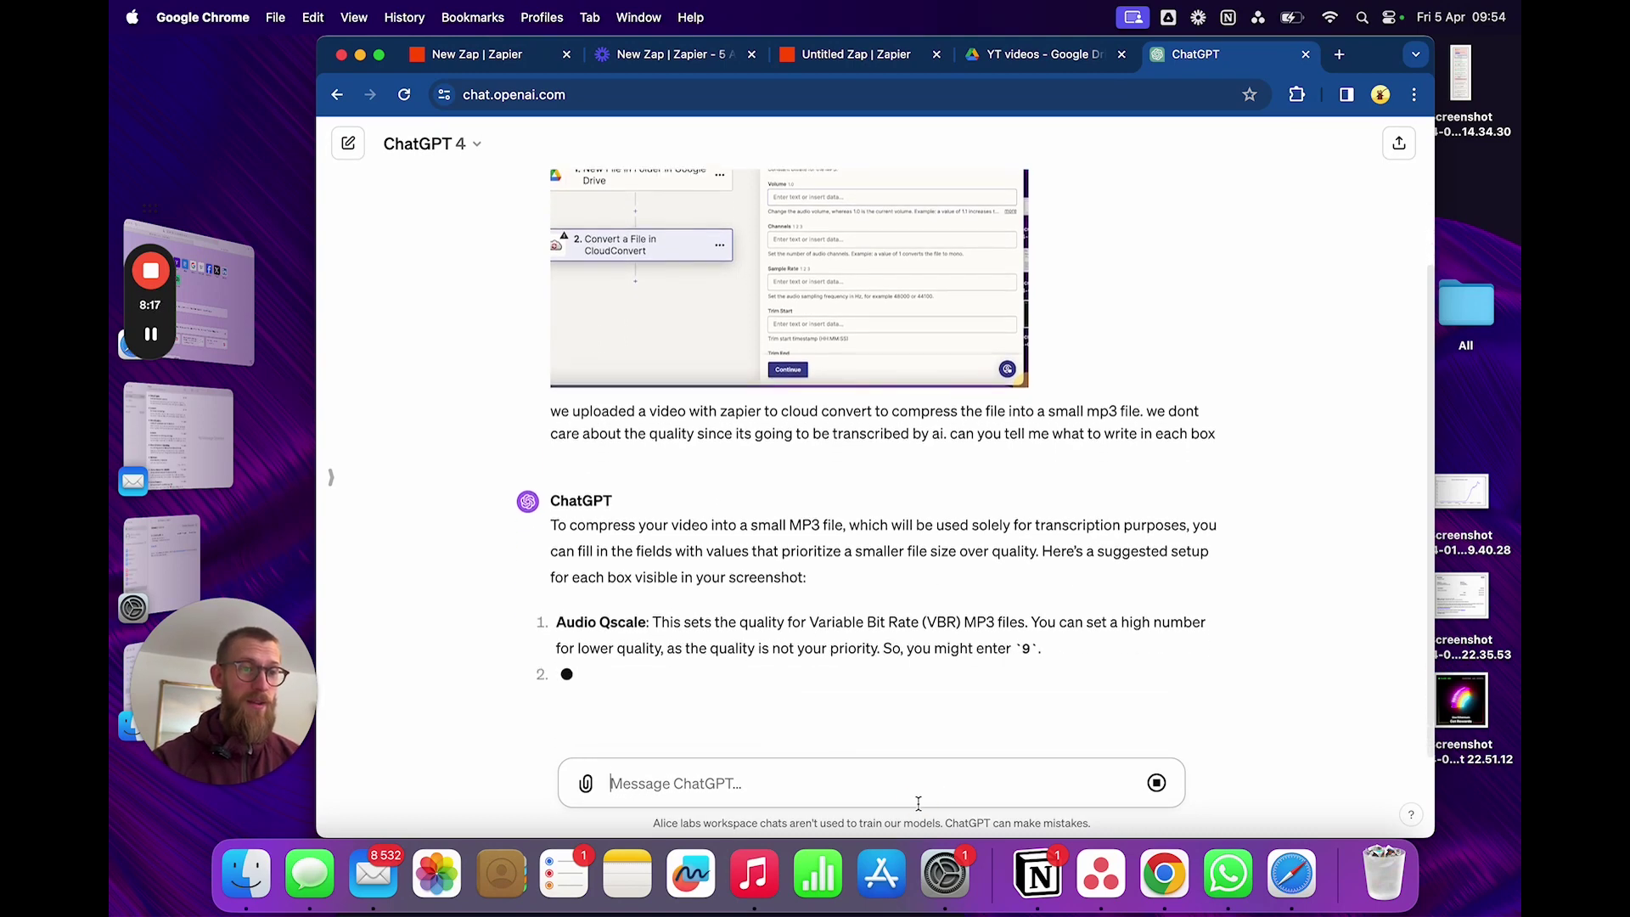
text(Just w)
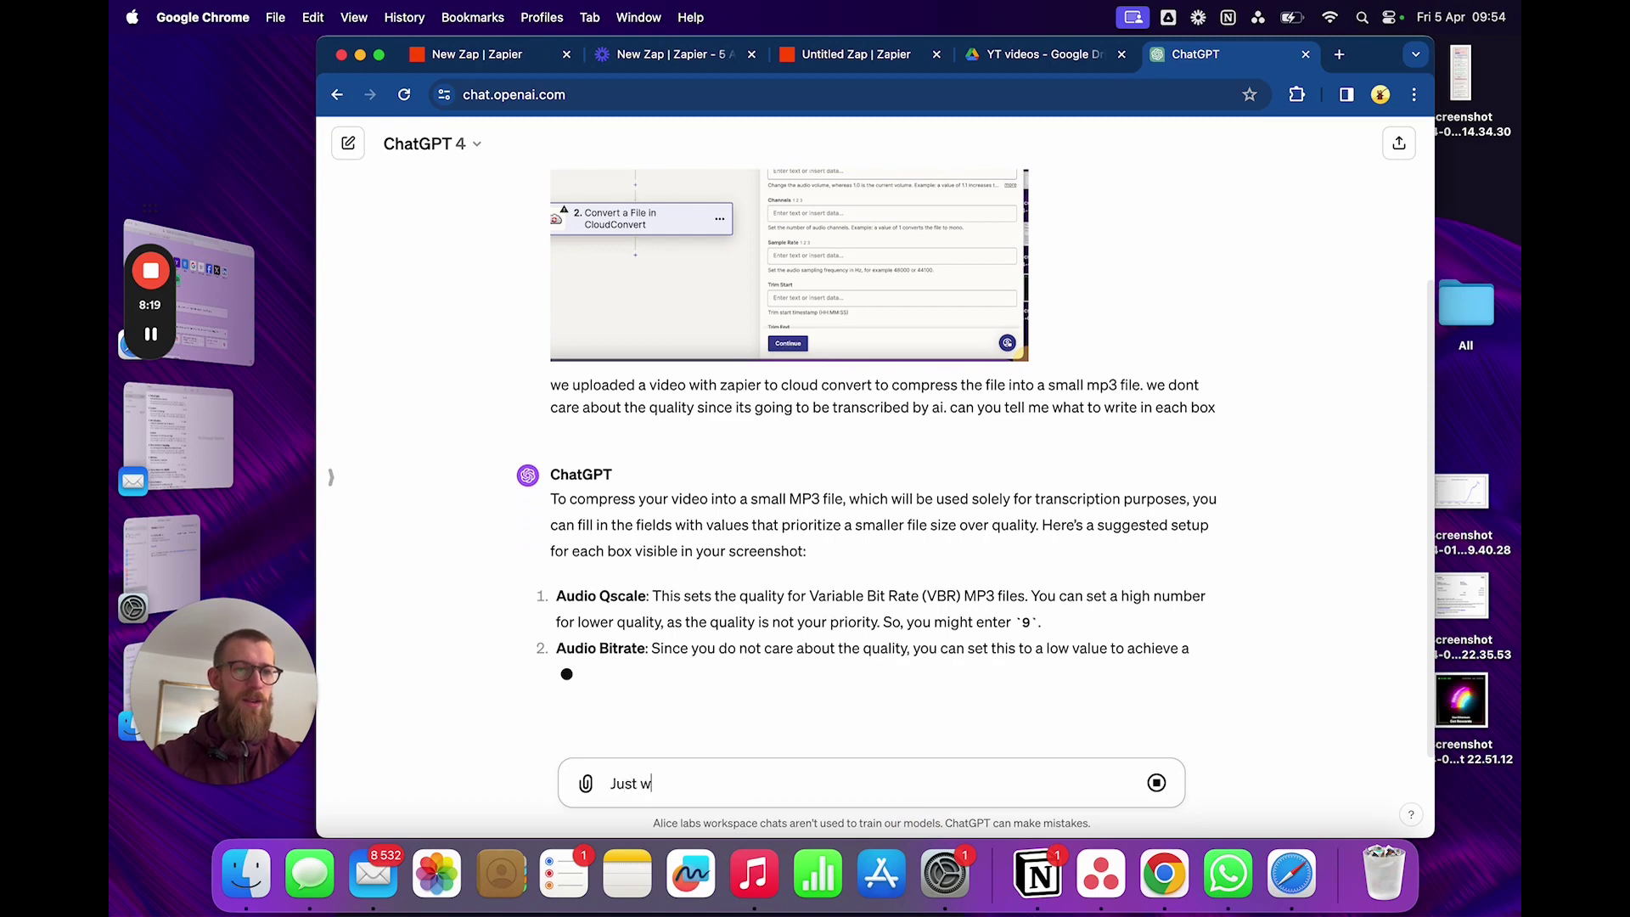
text(rite the number)
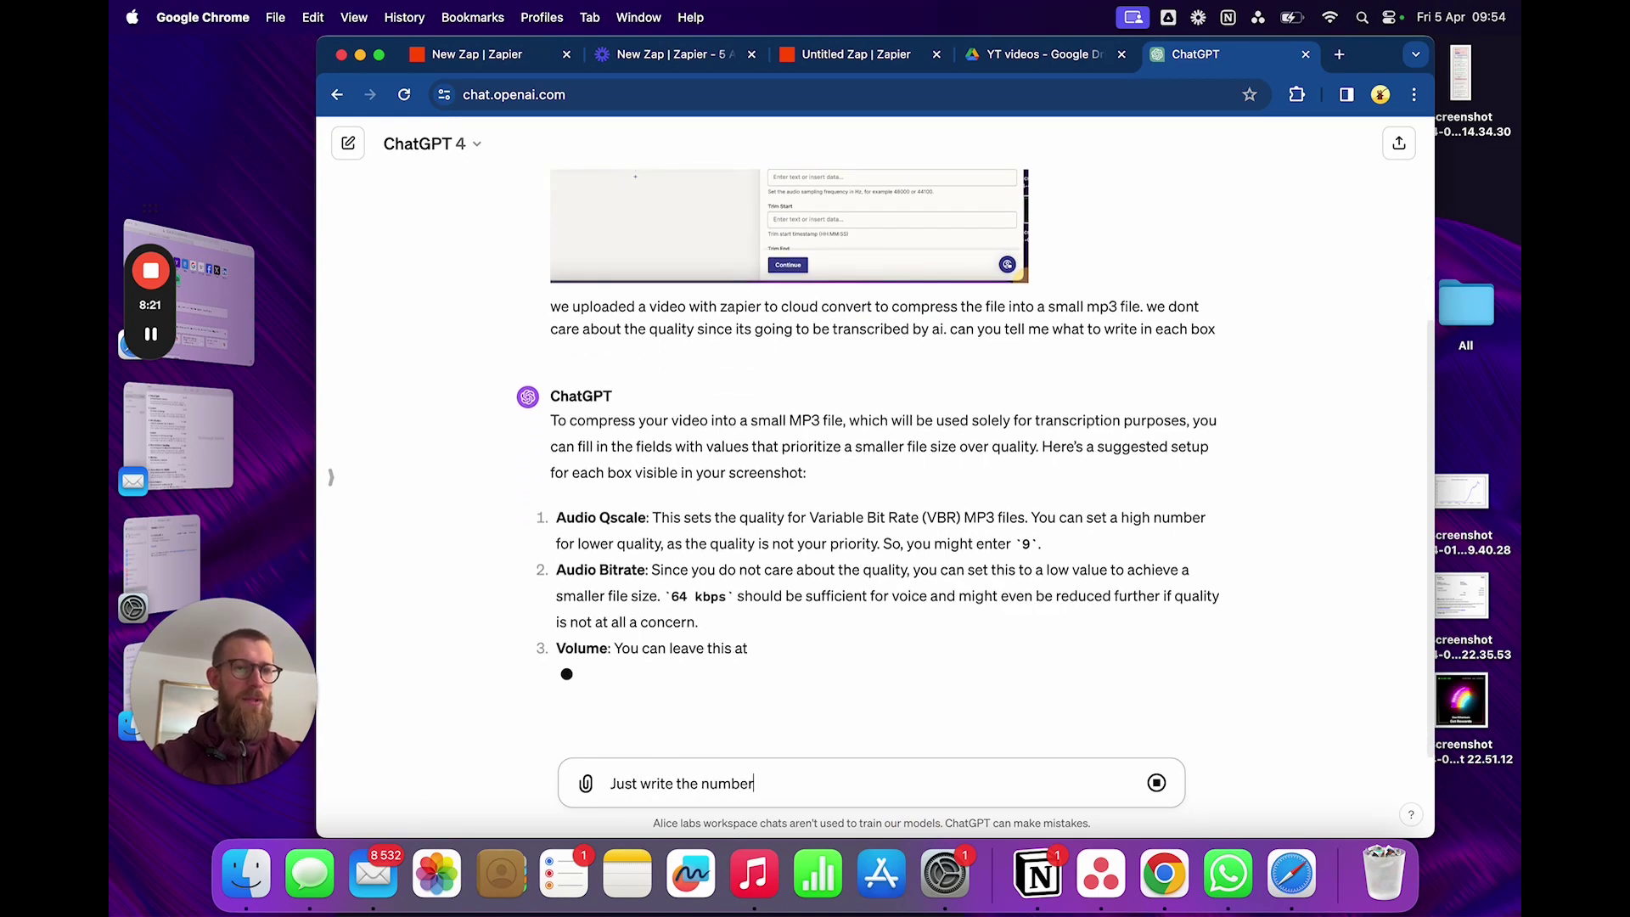
text( i should write in each)
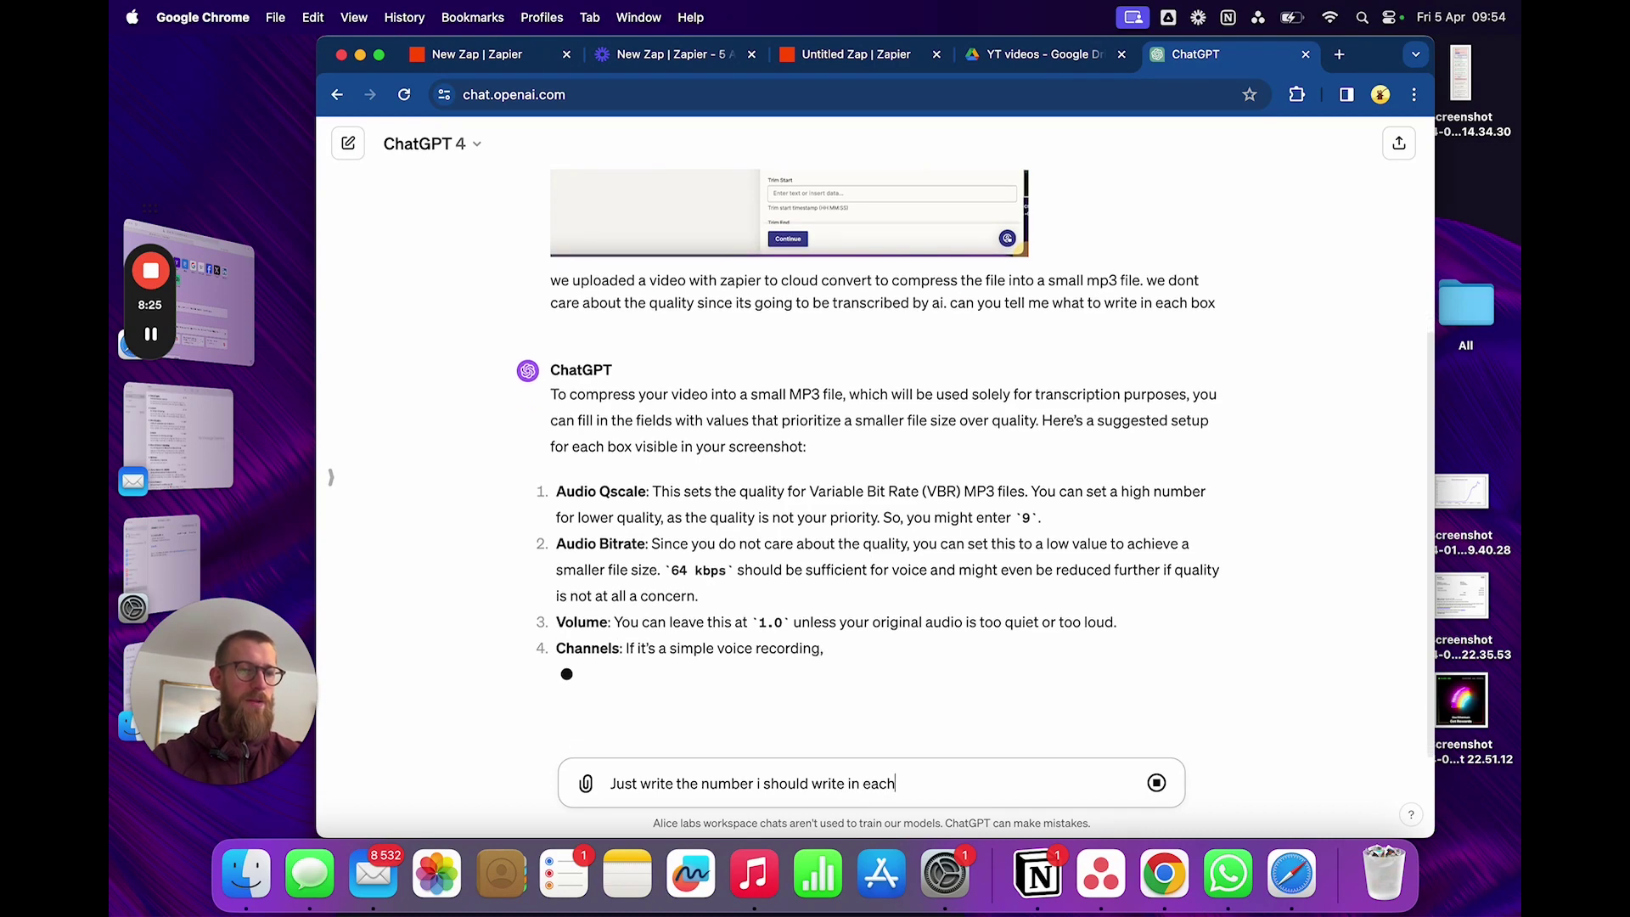
text( nothing more)
key(shift+Return)
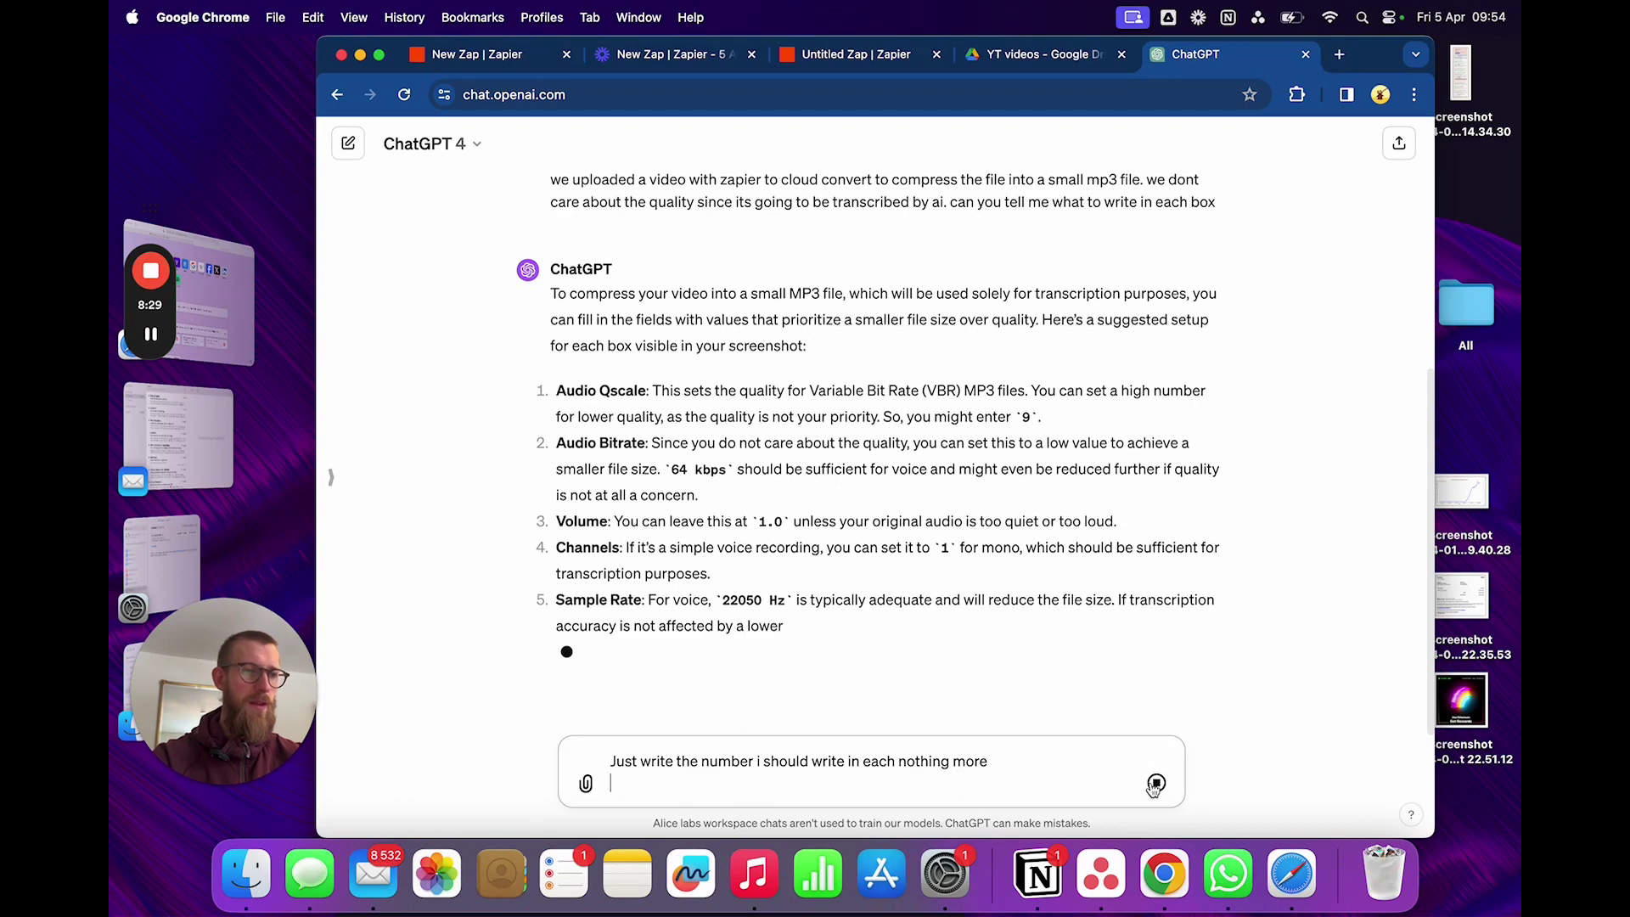
click(1155, 783)
click(1155, 783)
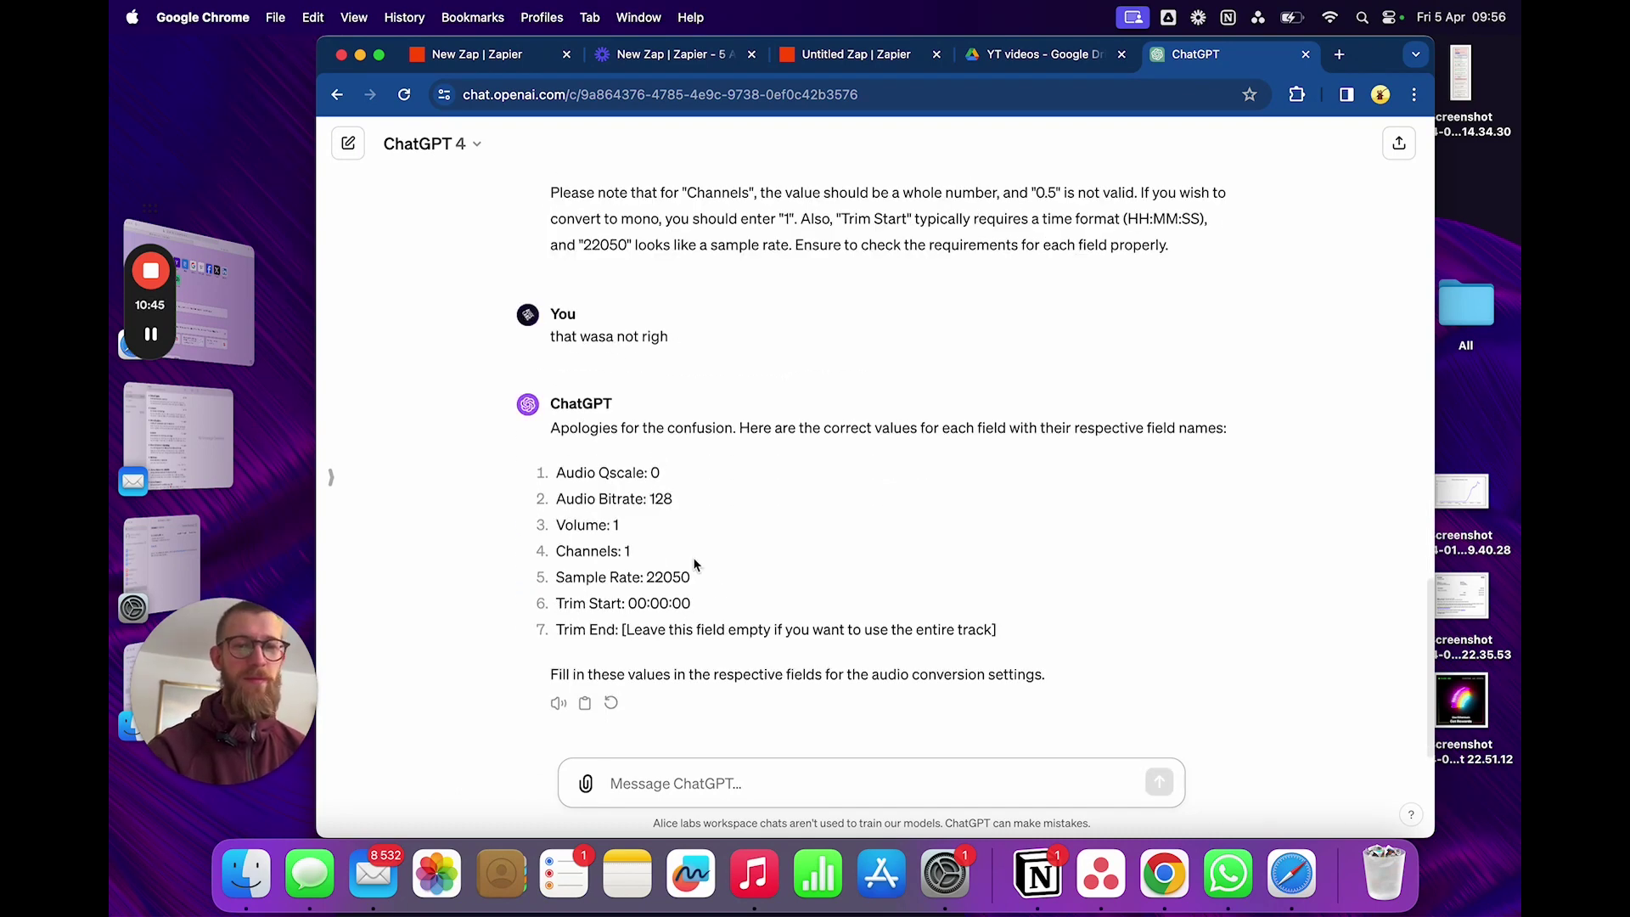
Step: Select the Audio Qscale value 0 and return to the Zap editor
double_click(655, 472)
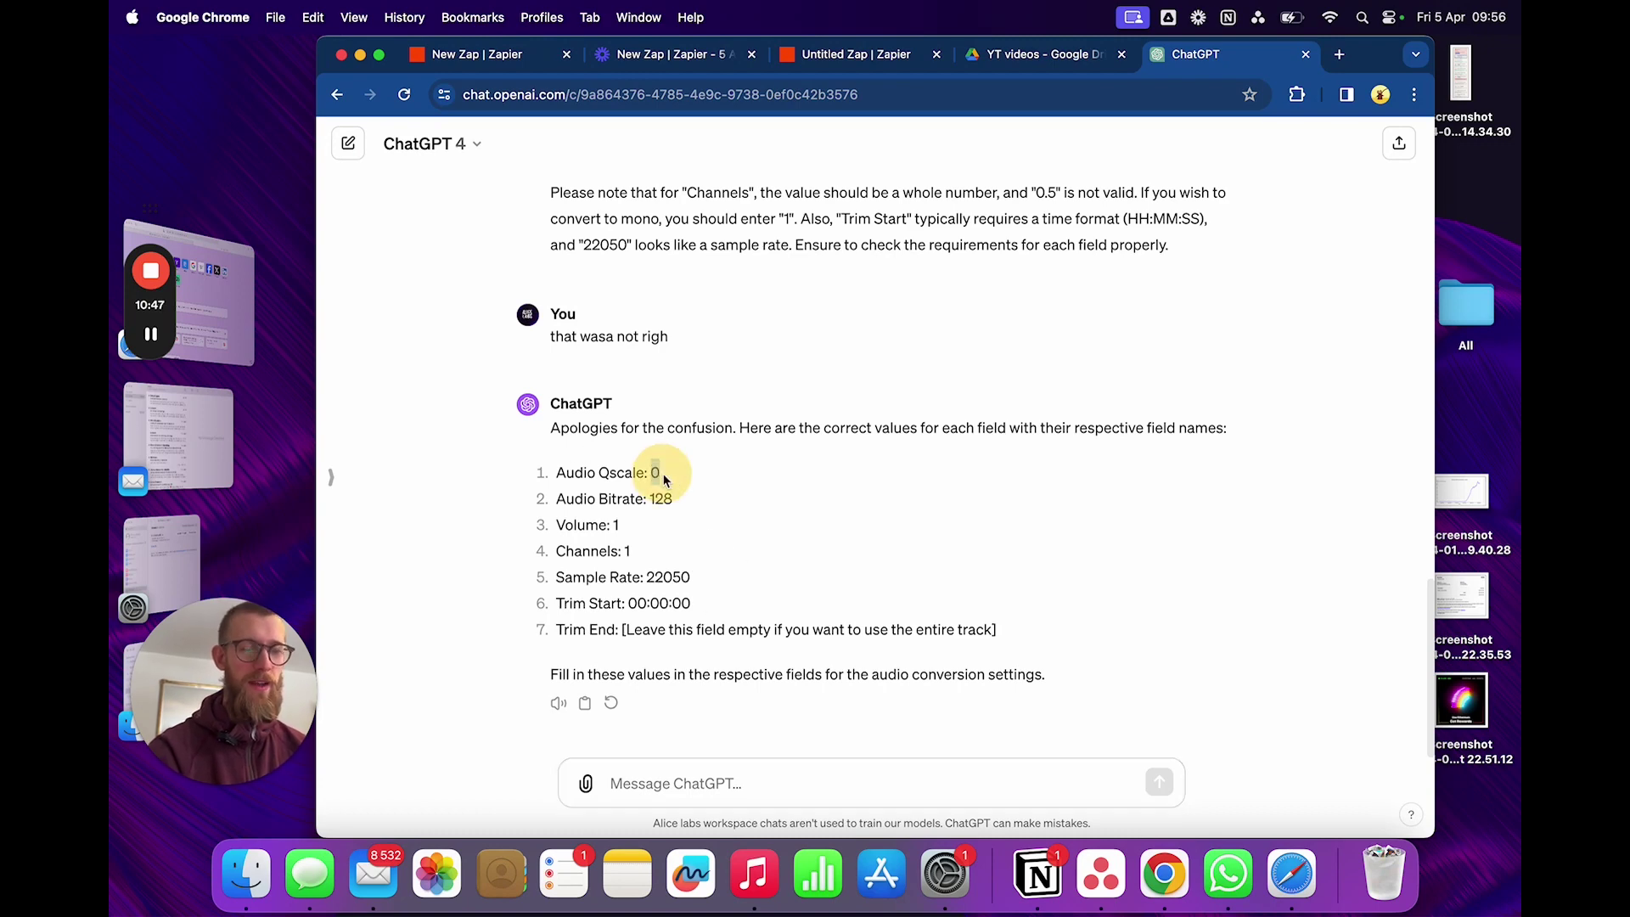
click(1029, 49)
click(858, 53)
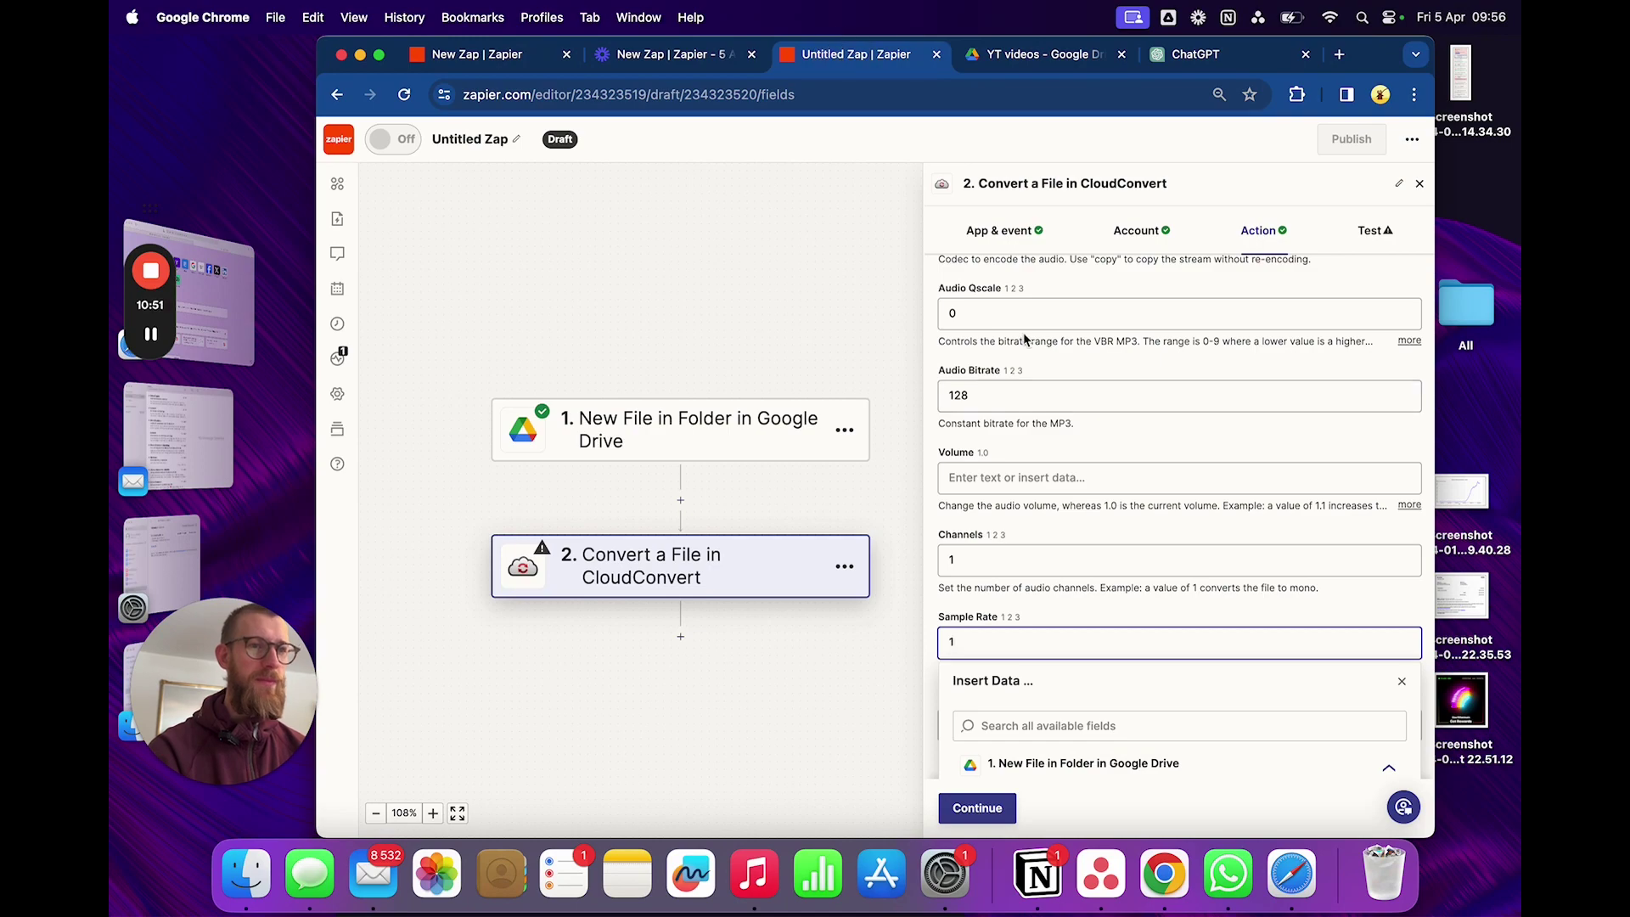
Step: Set CloudConvert's Sample Rate to 22050 from ChatGPT's answer and Volume to 1
click(1189, 59)
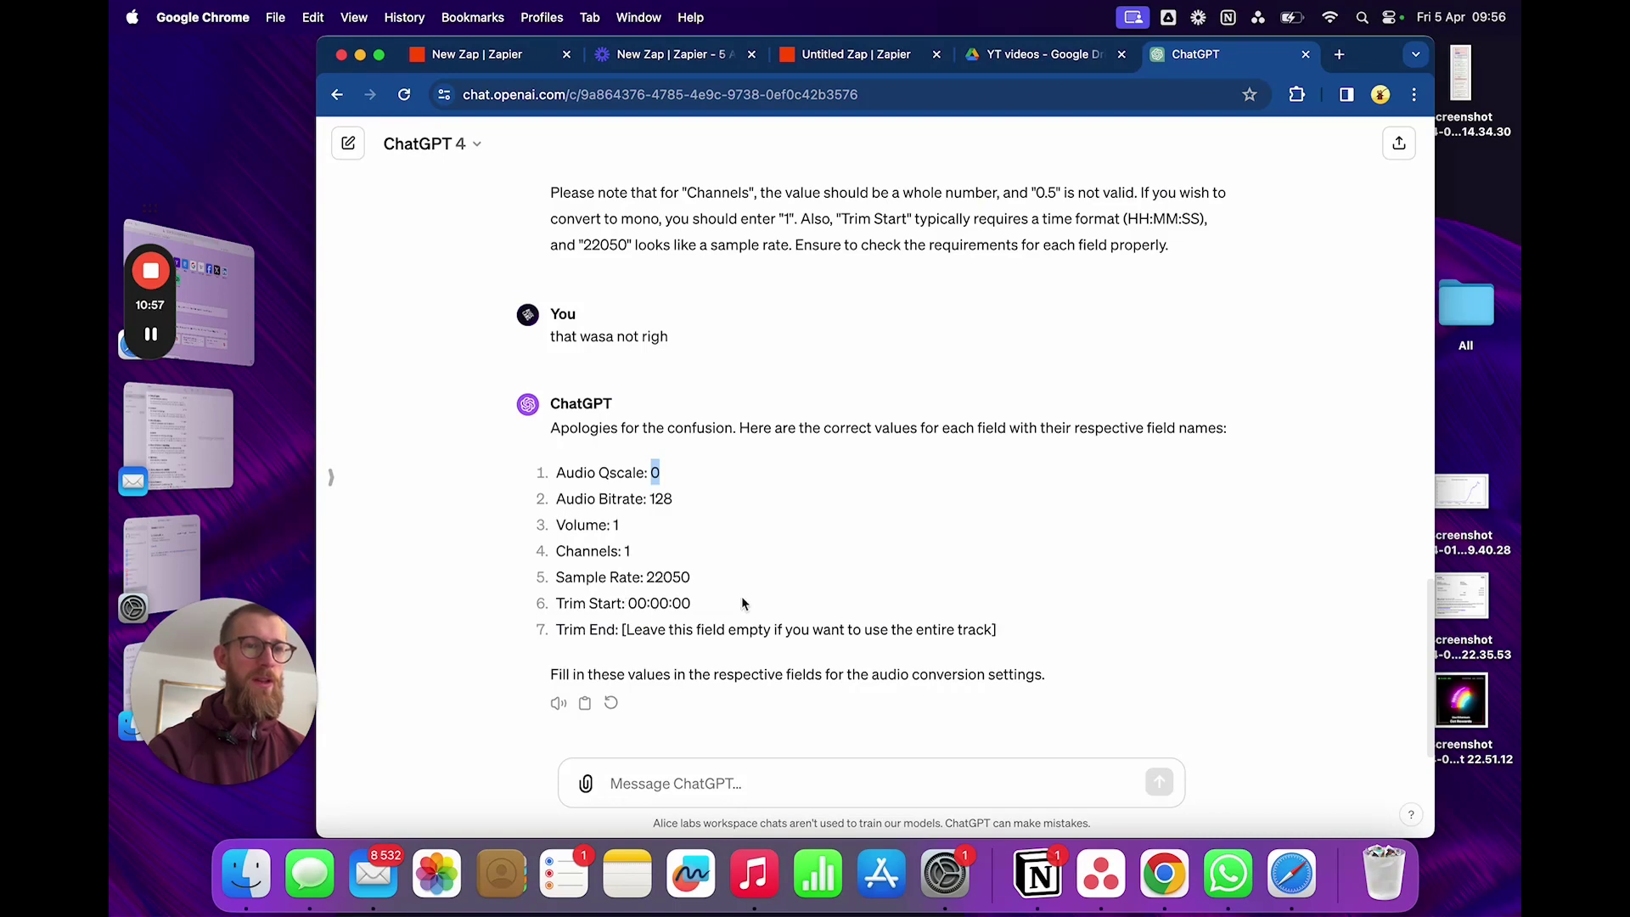
drag(648, 576, 714, 580)
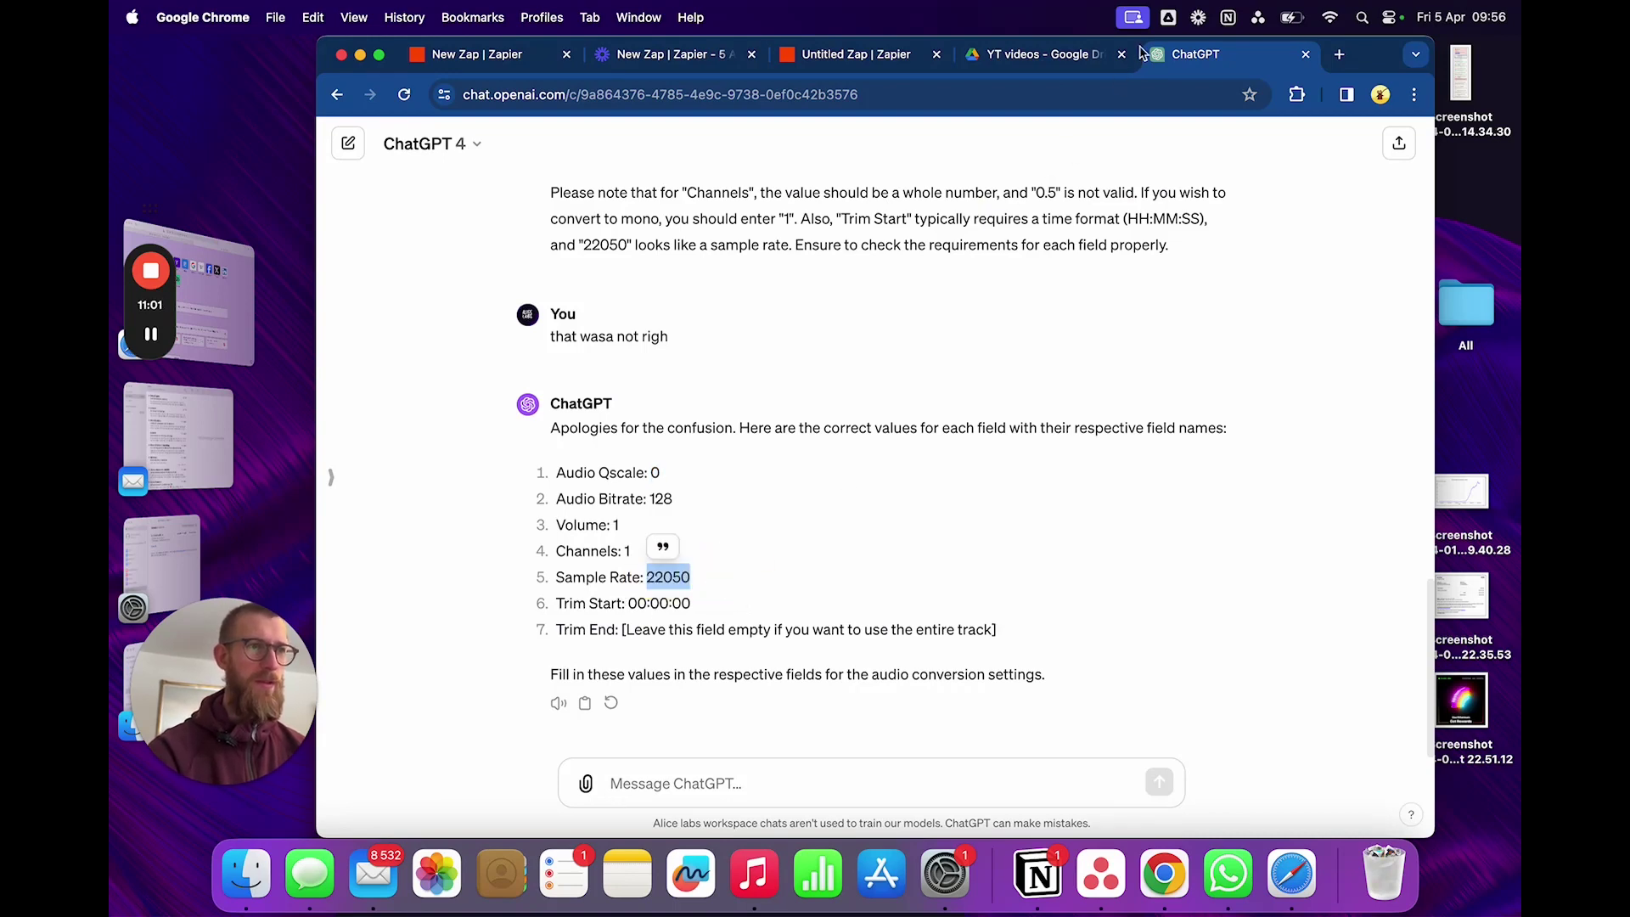
click(848, 55)
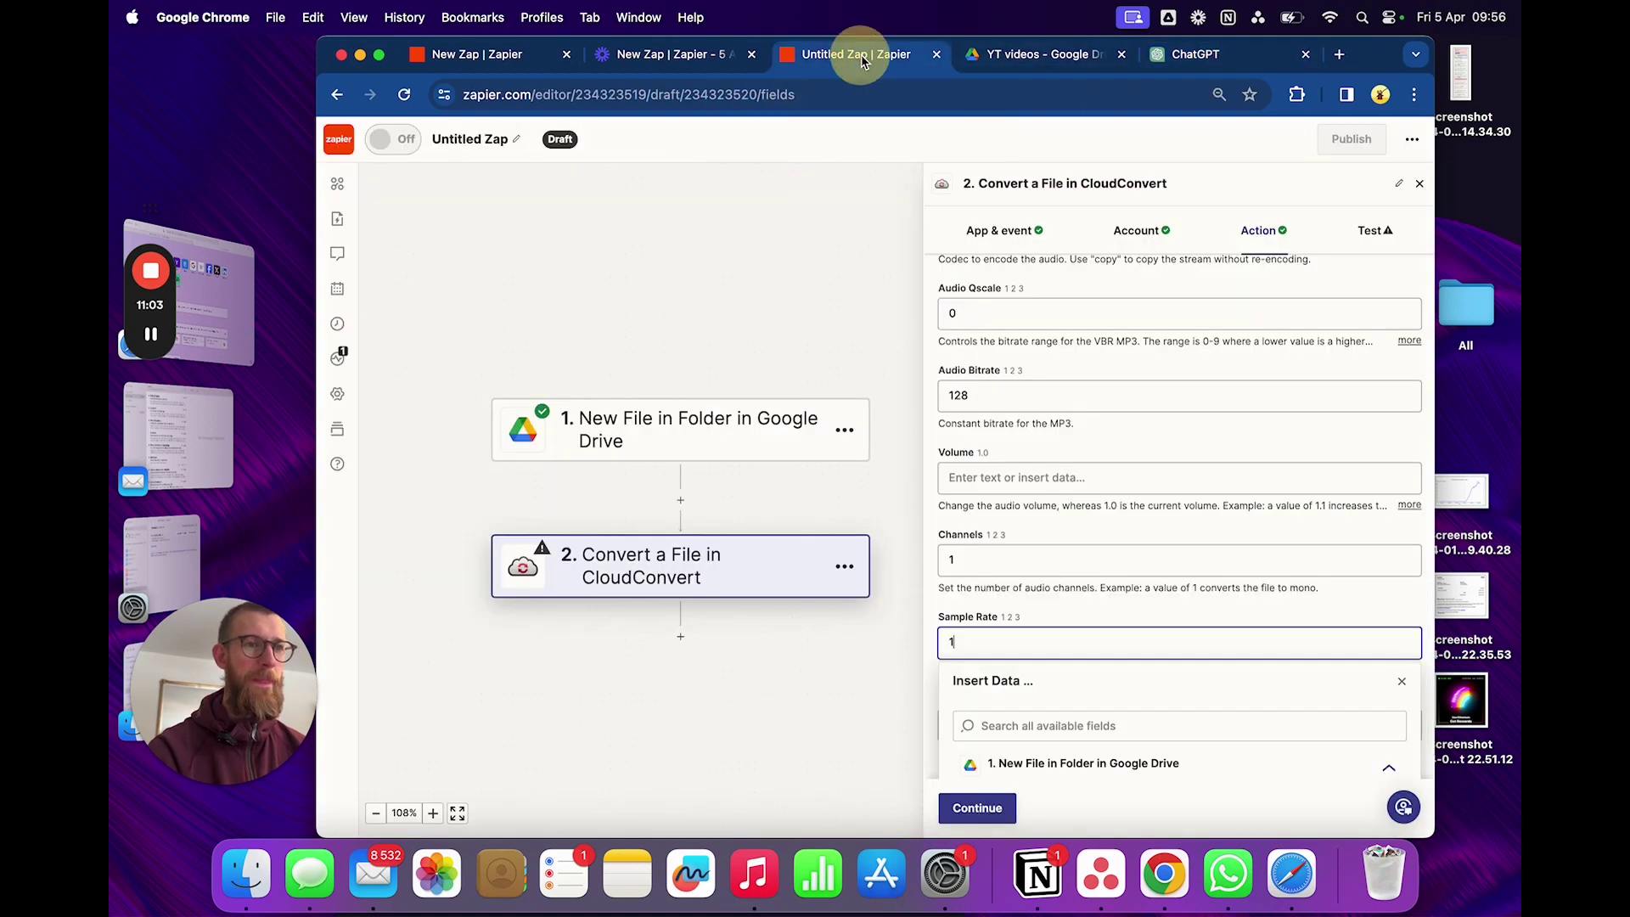
click(1011, 401)
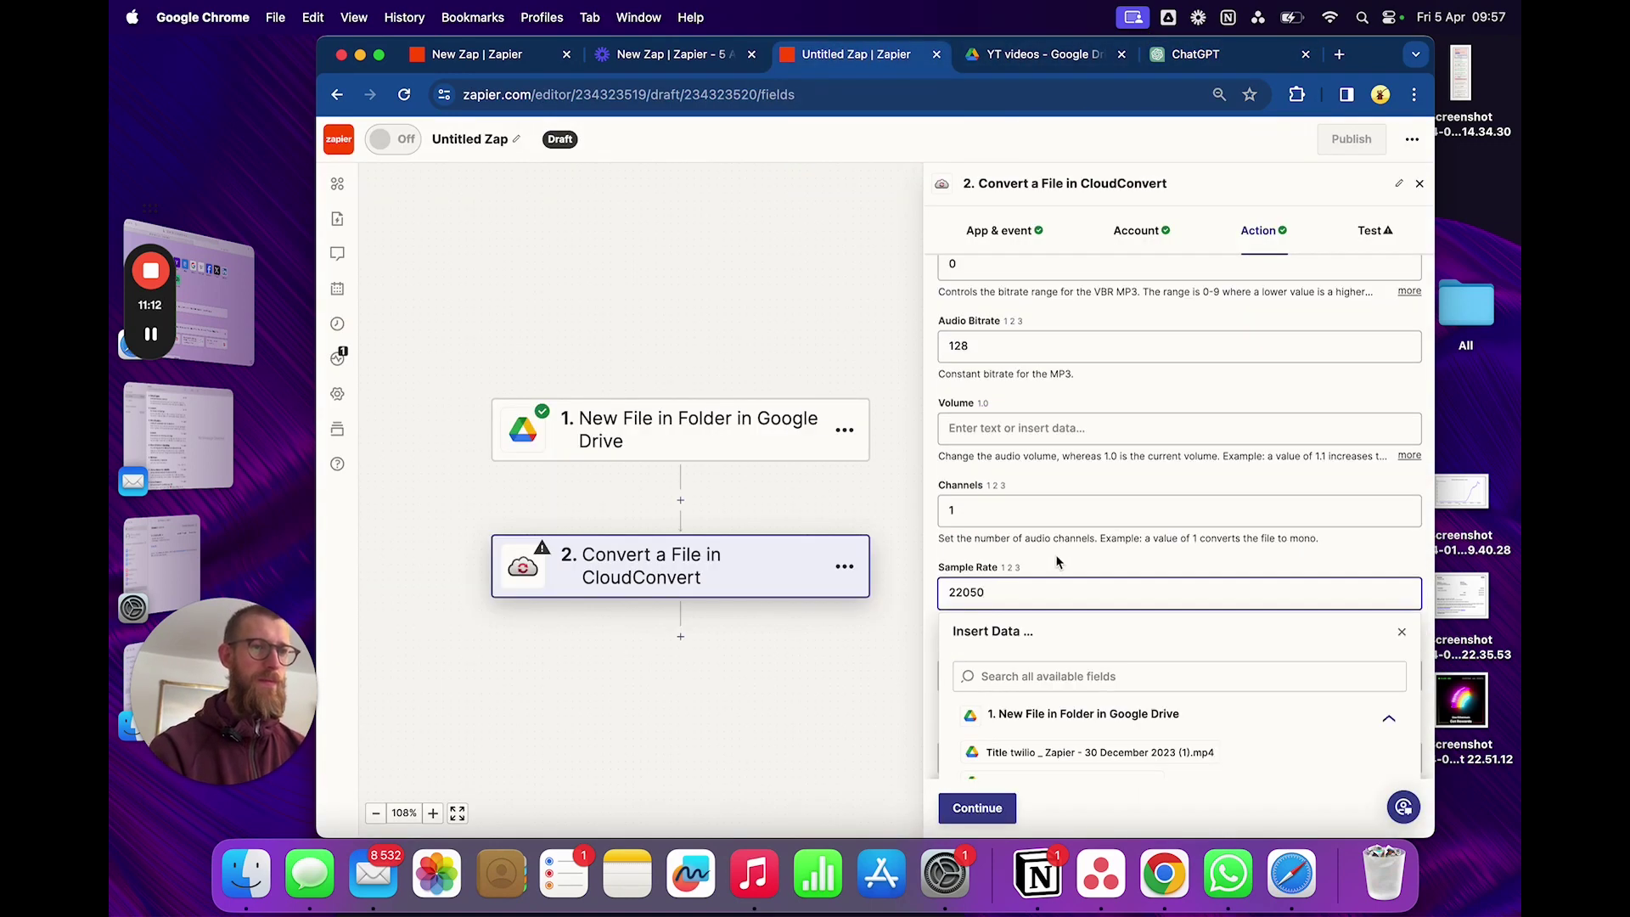
click(1019, 409)
click(992, 427)
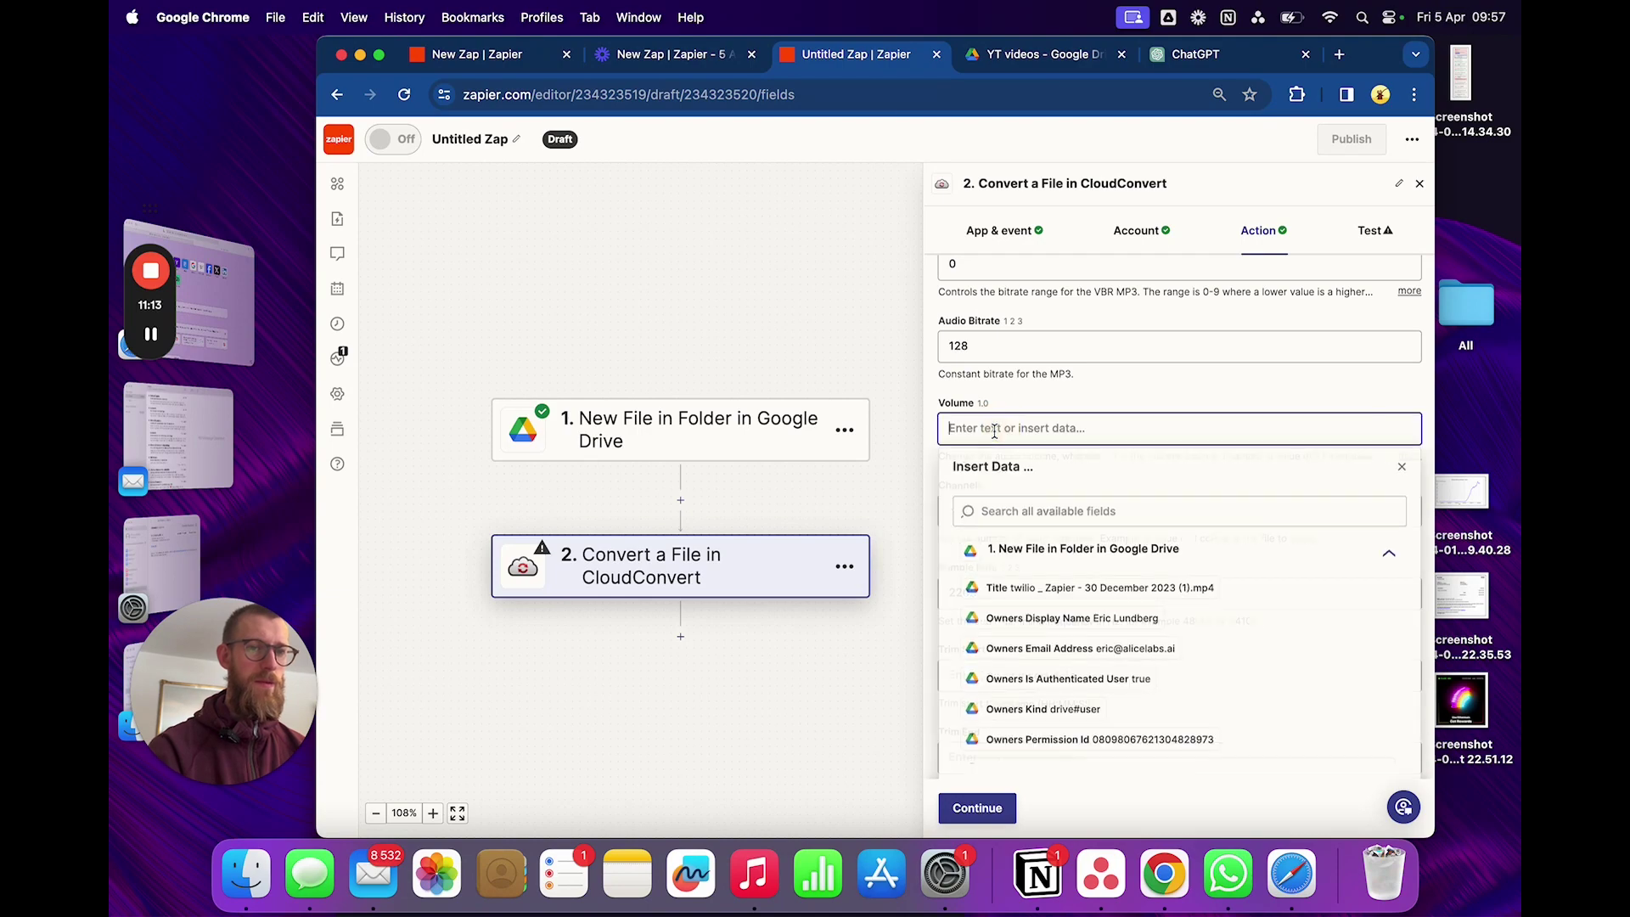
text(1)
click(866, 374)
Step: Test the CloudConvert step to get the converted file's download link
scroll(1057, 567, down, 1)
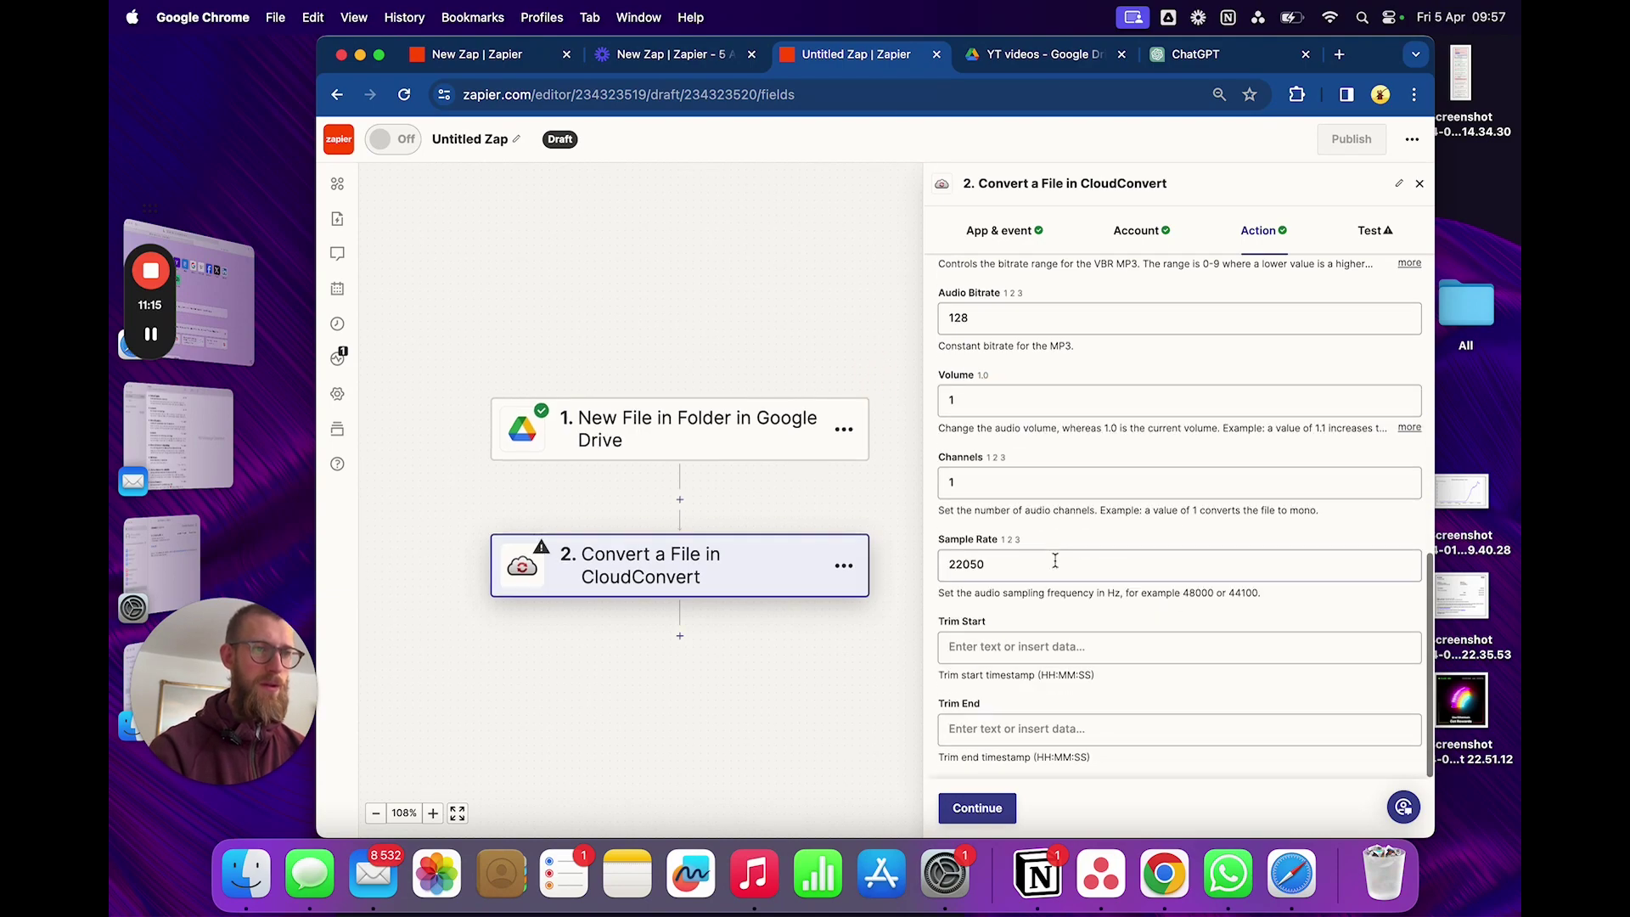
scroll(1057, 567, up, 10)
scroll(1057, 594, down, 10)
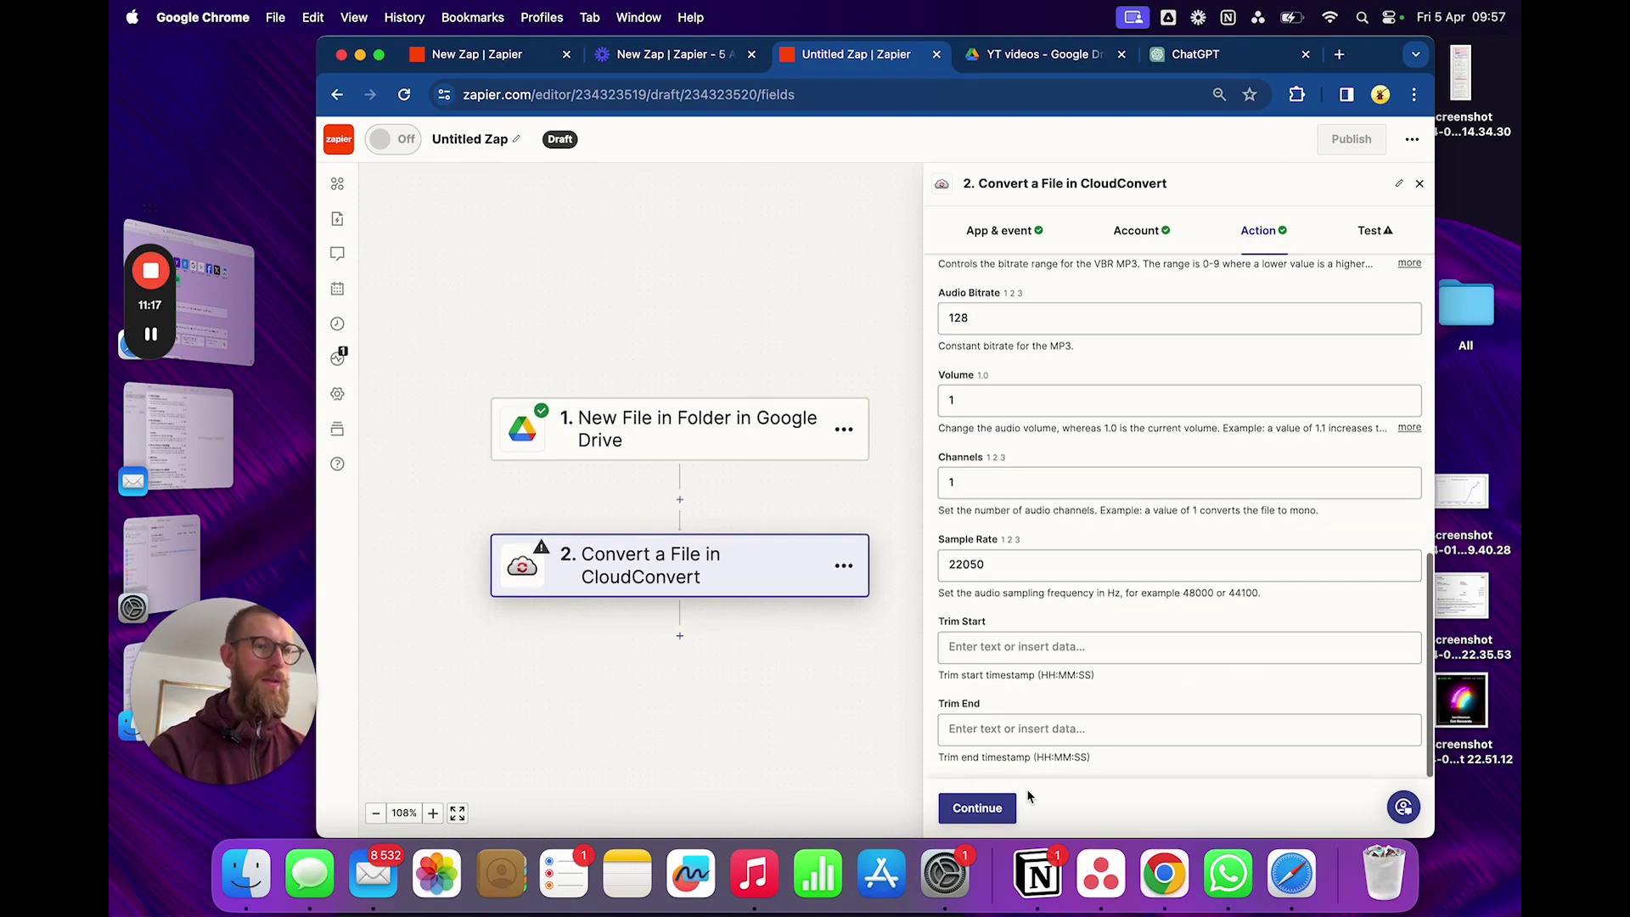
click(977, 807)
click(1068, 806)
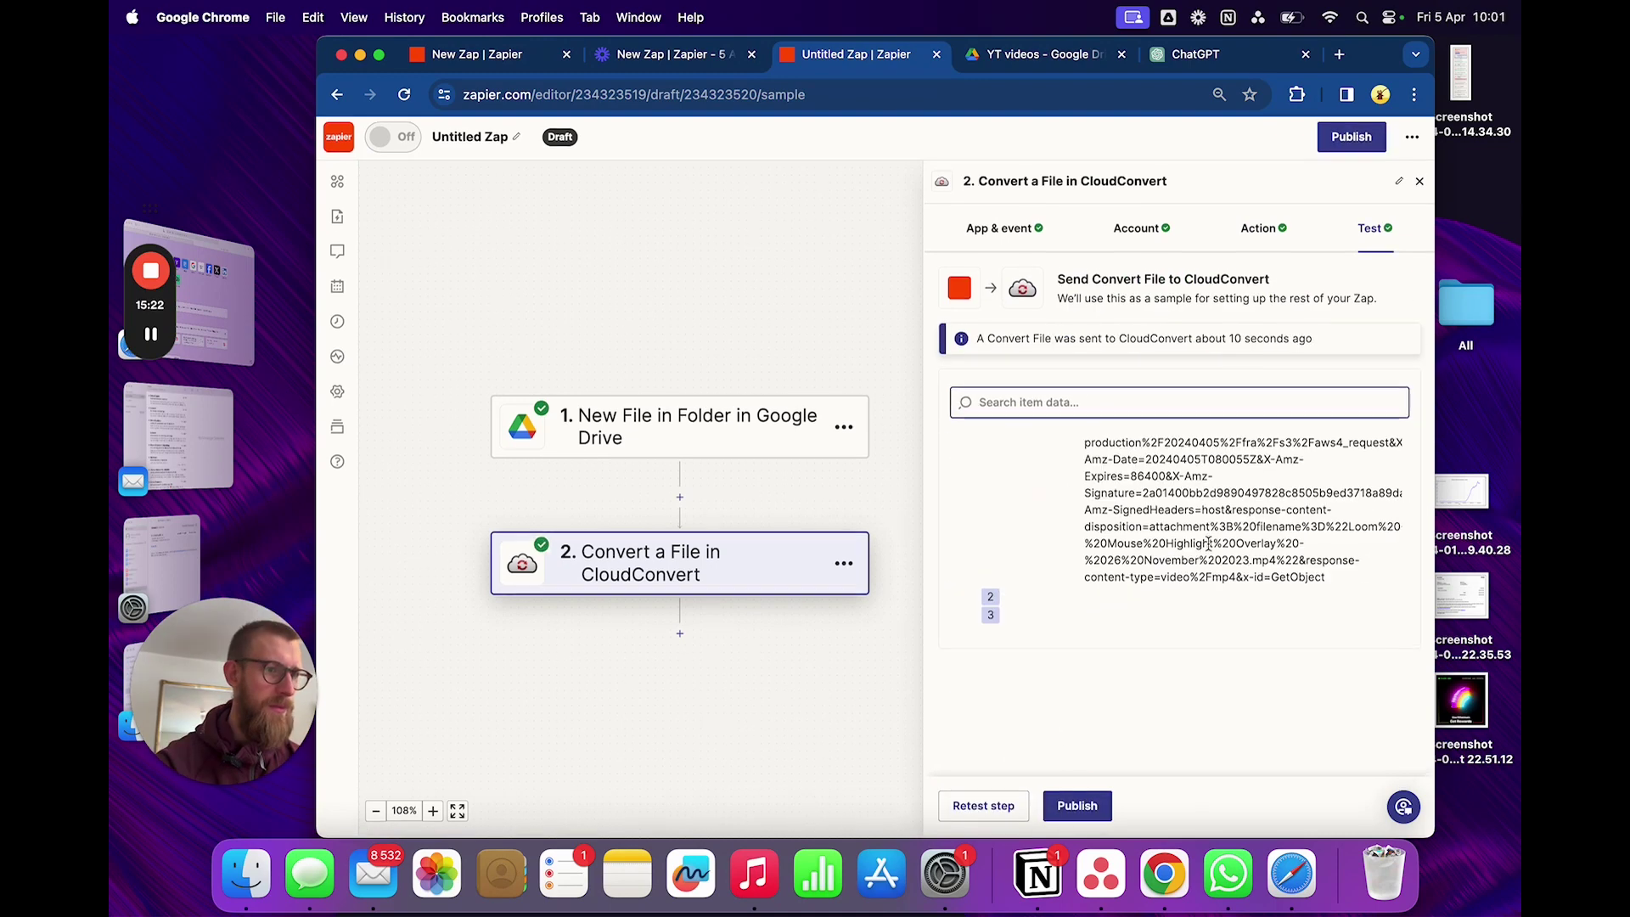
scroll(1209, 543, down, 5)
scroll(1209, 544, up, 3)
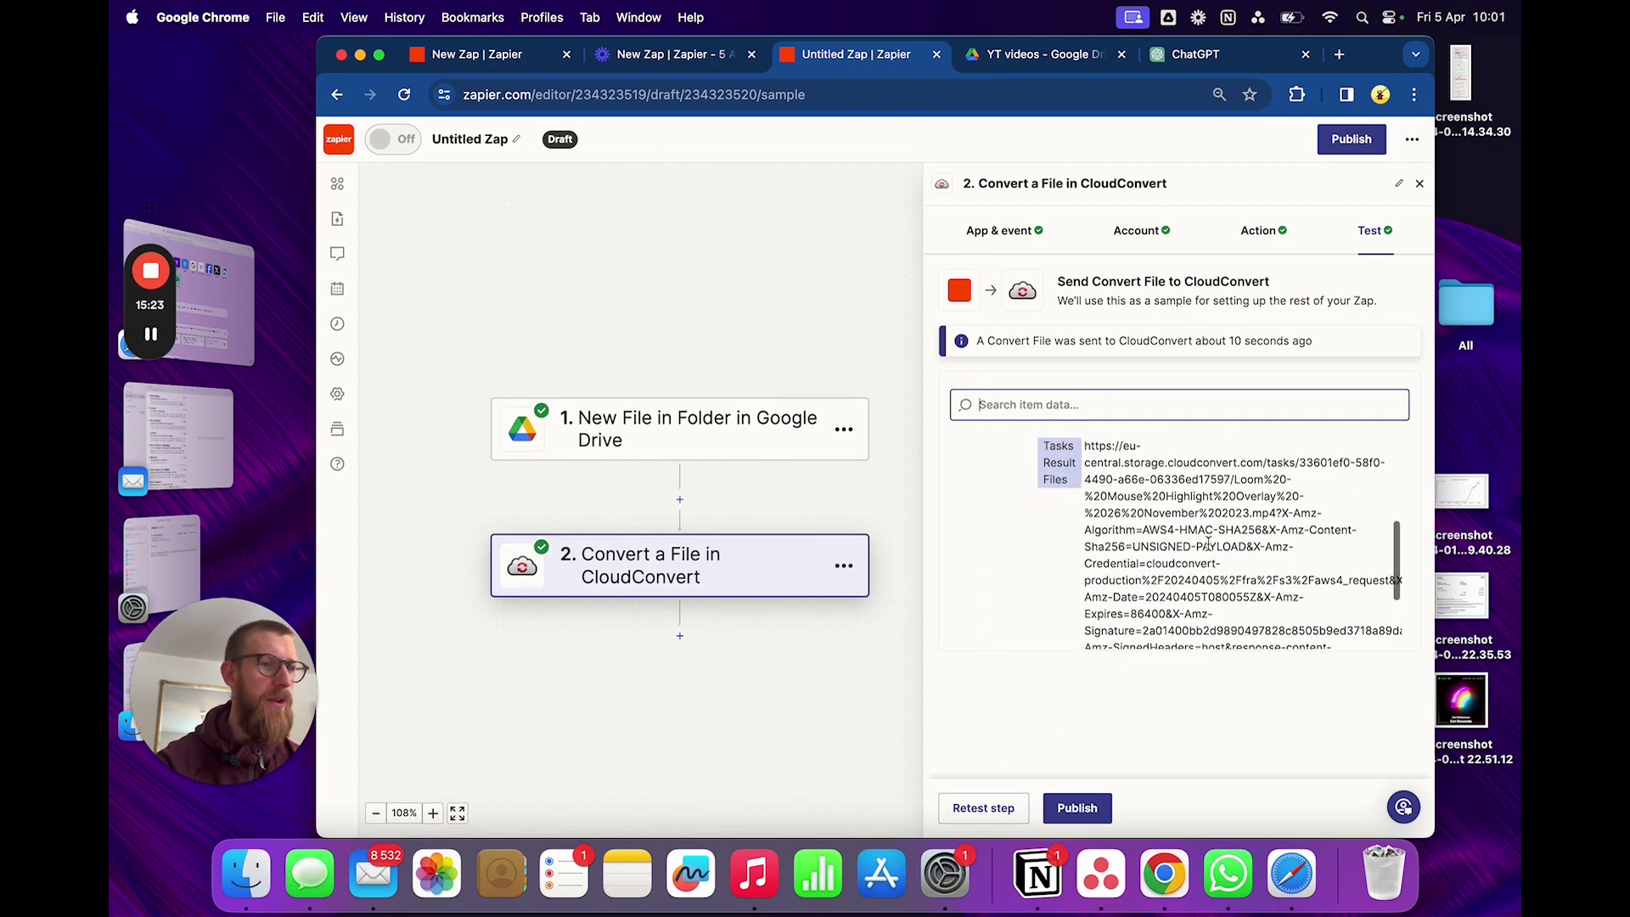
Step: Add a third step using OpenAI (GPT-3, DALL-E, Whisper), found by searching 'whi'
click(680, 636)
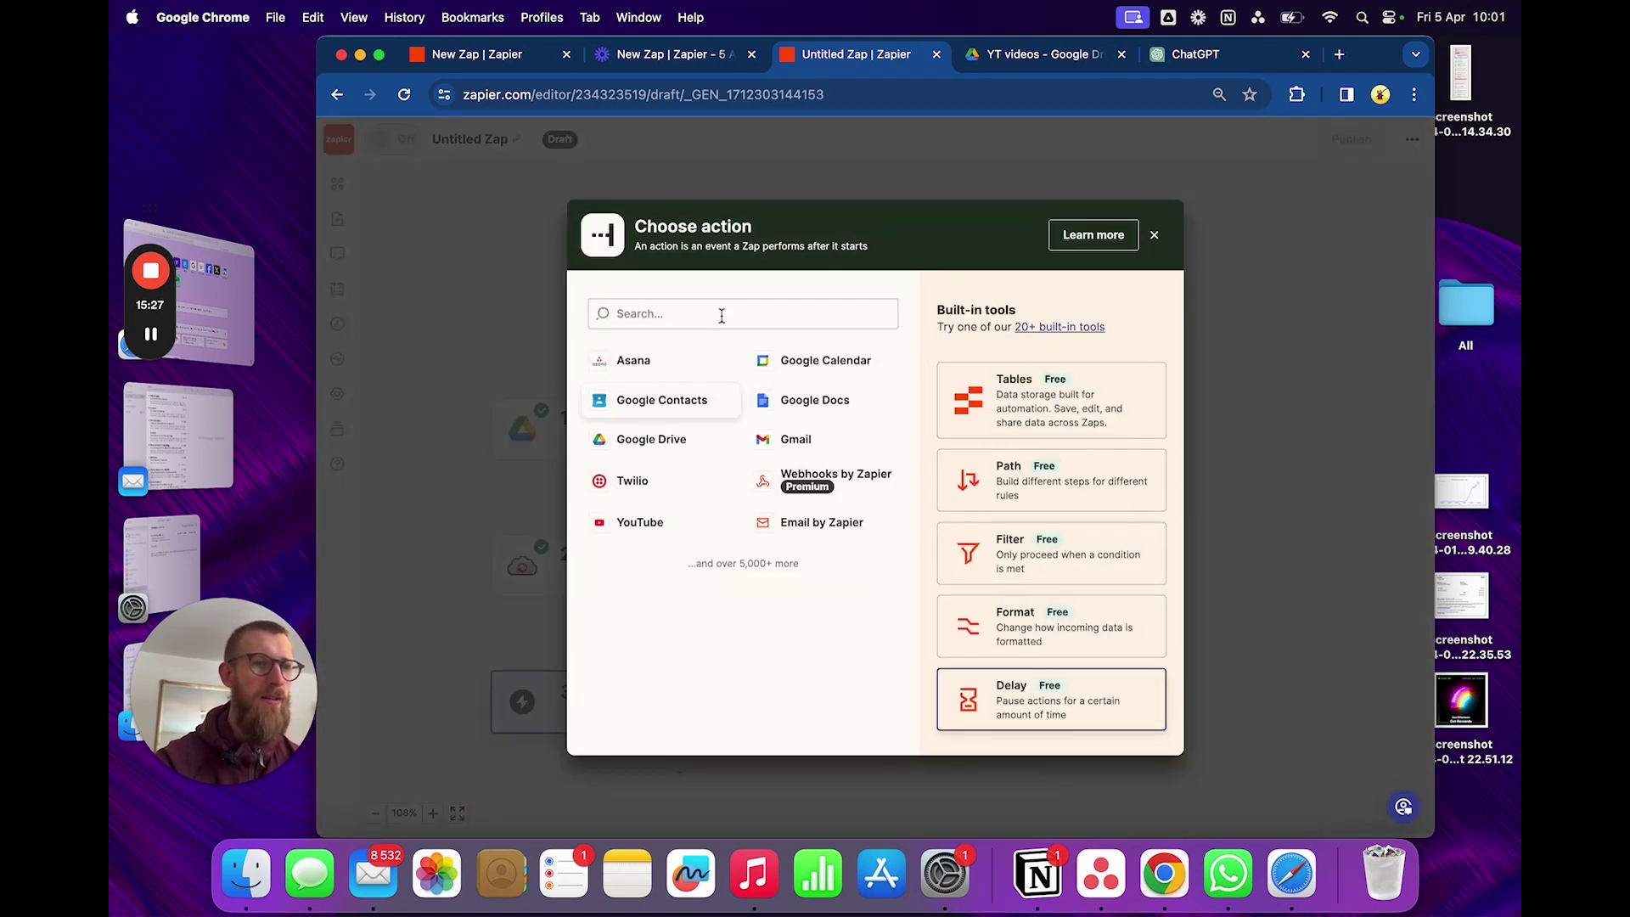
click(748, 314)
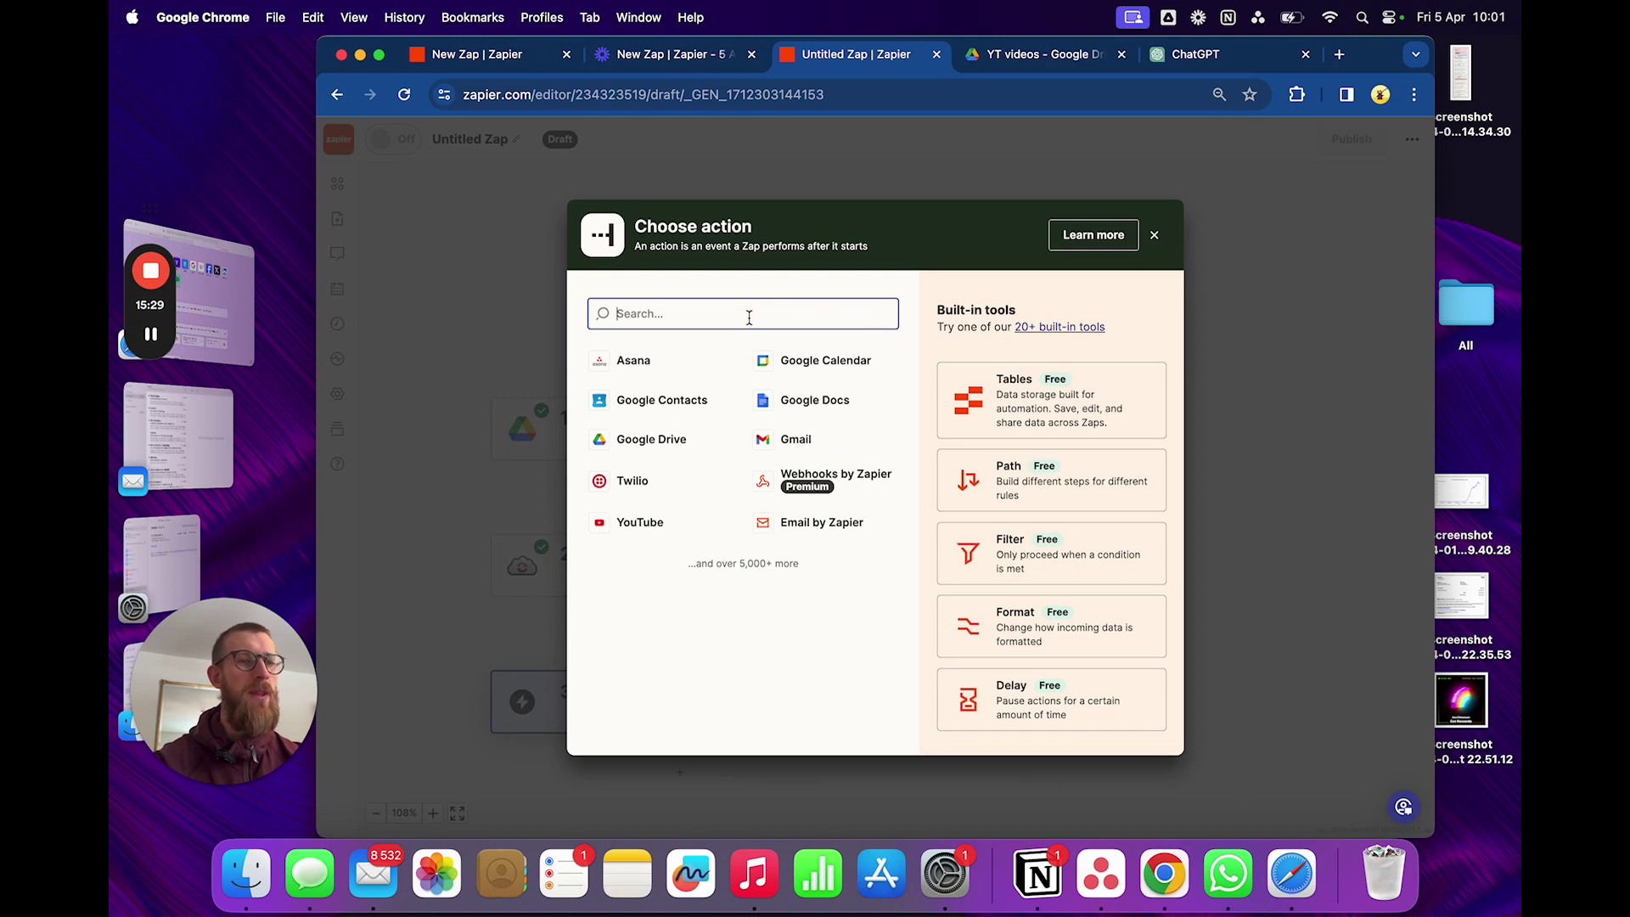
text(whi)
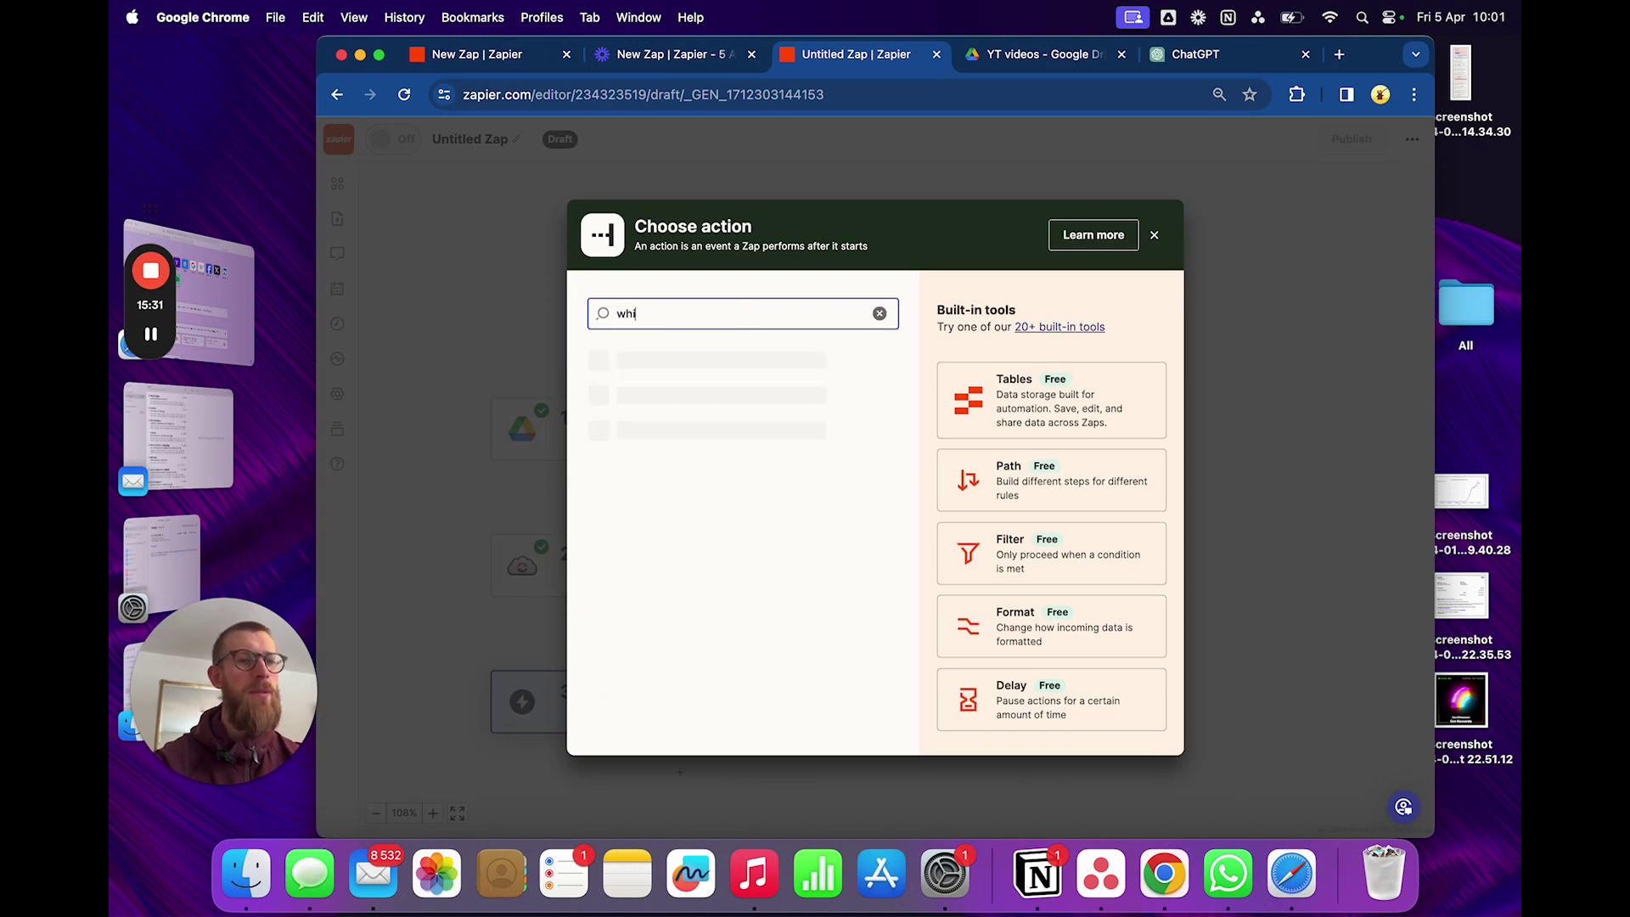
key(BackSpace)
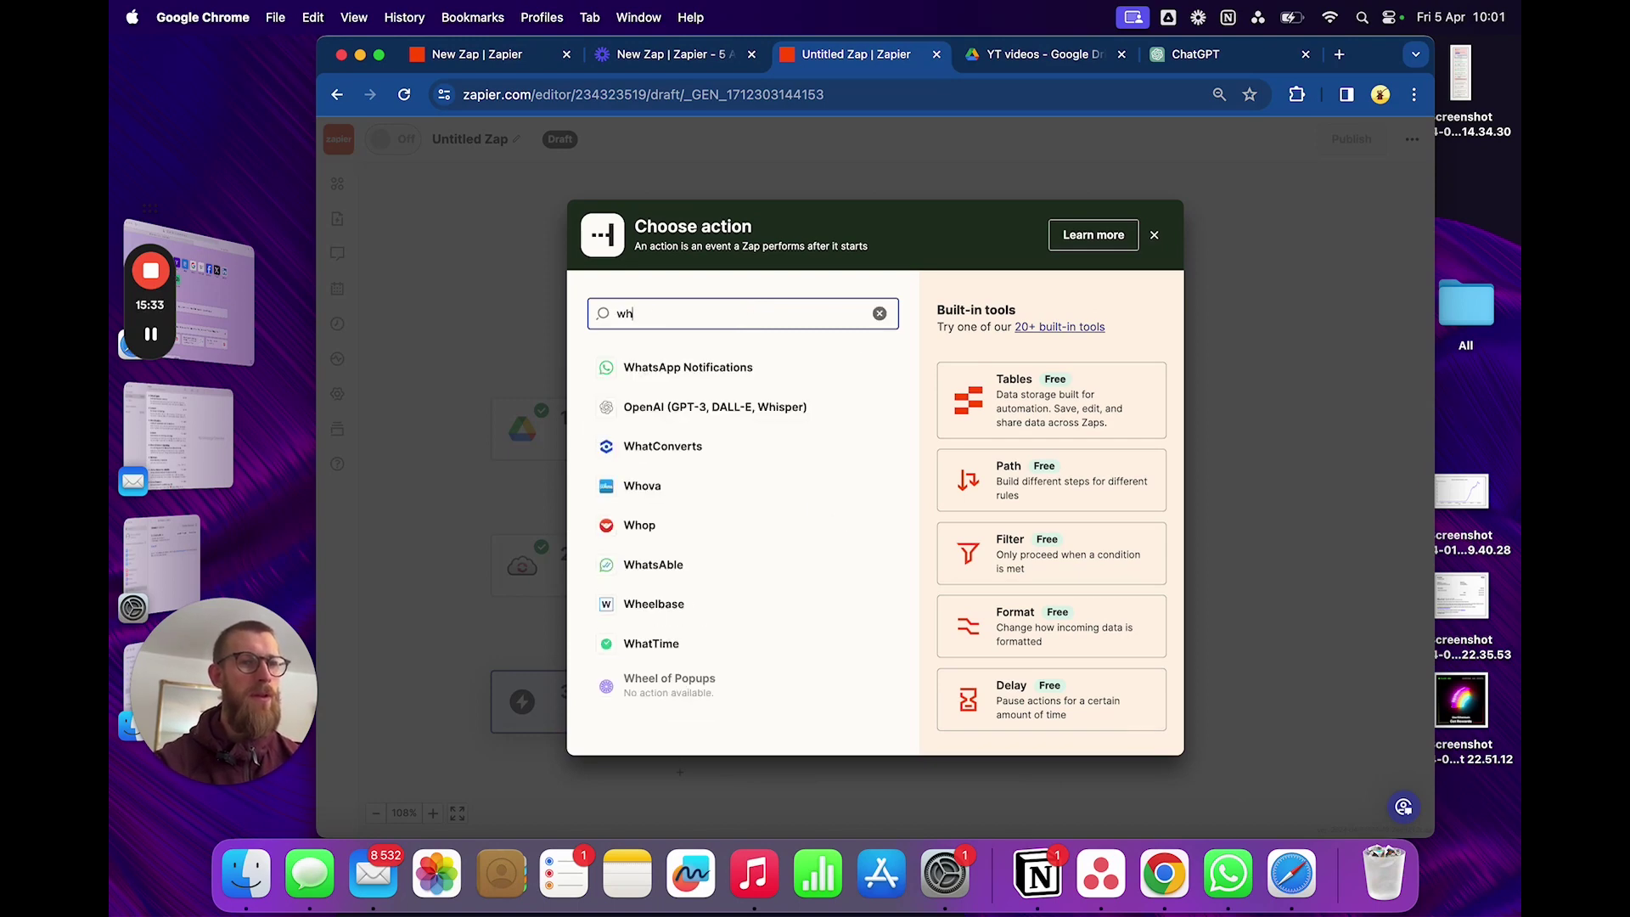
text(i)
click(716, 368)
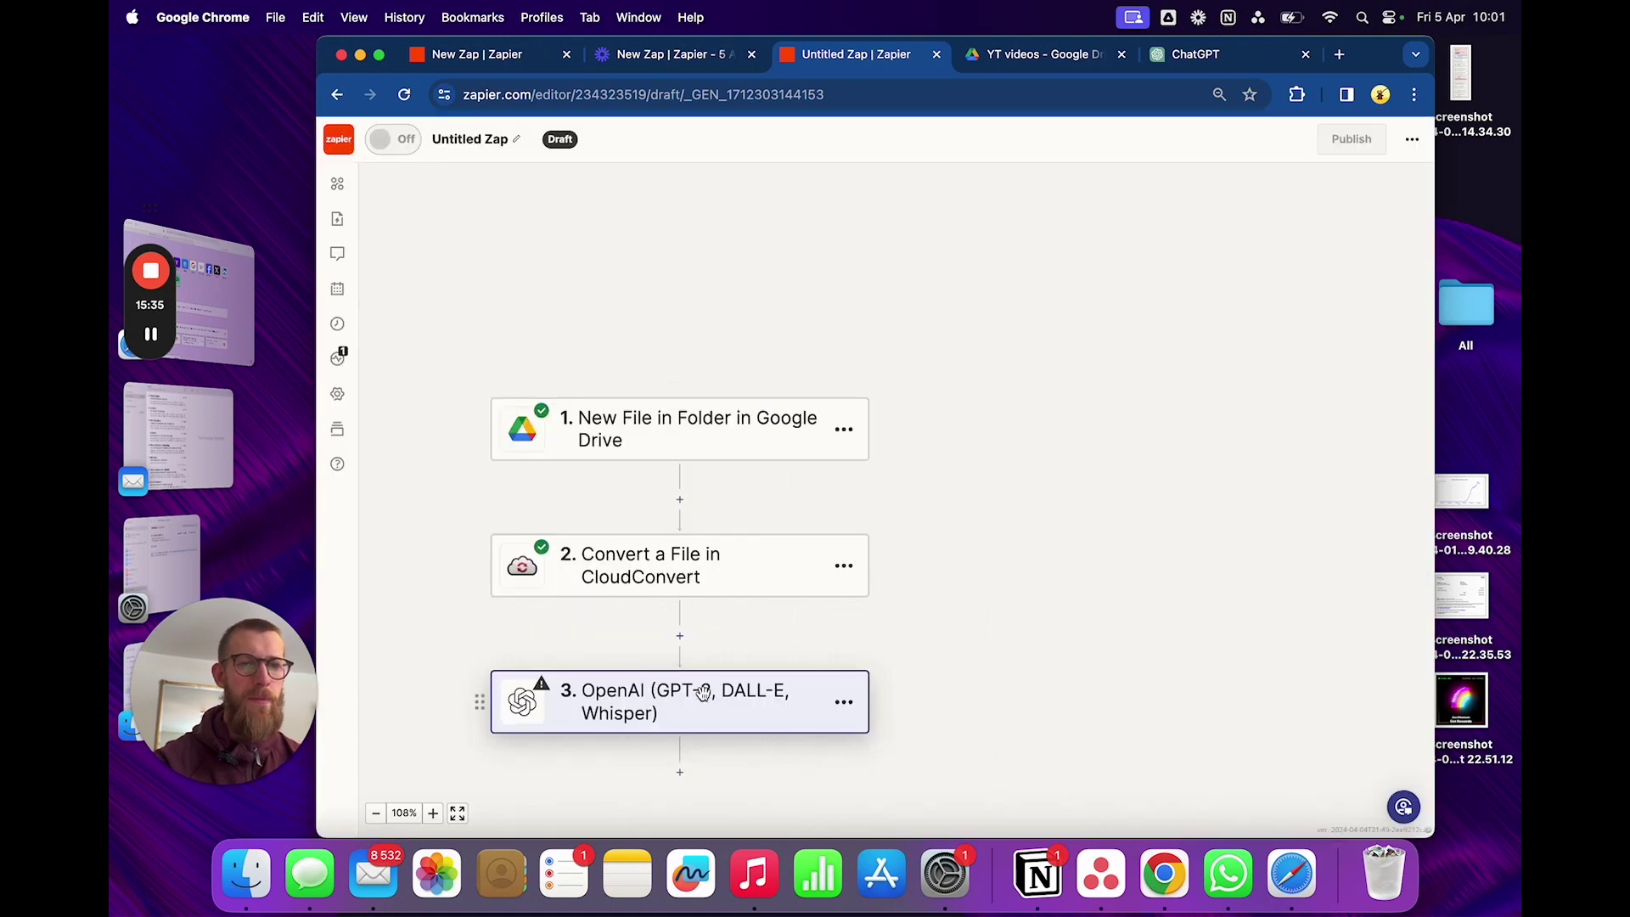
Step: Choose Create Transcription as the OpenAI step's event
click(703, 696)
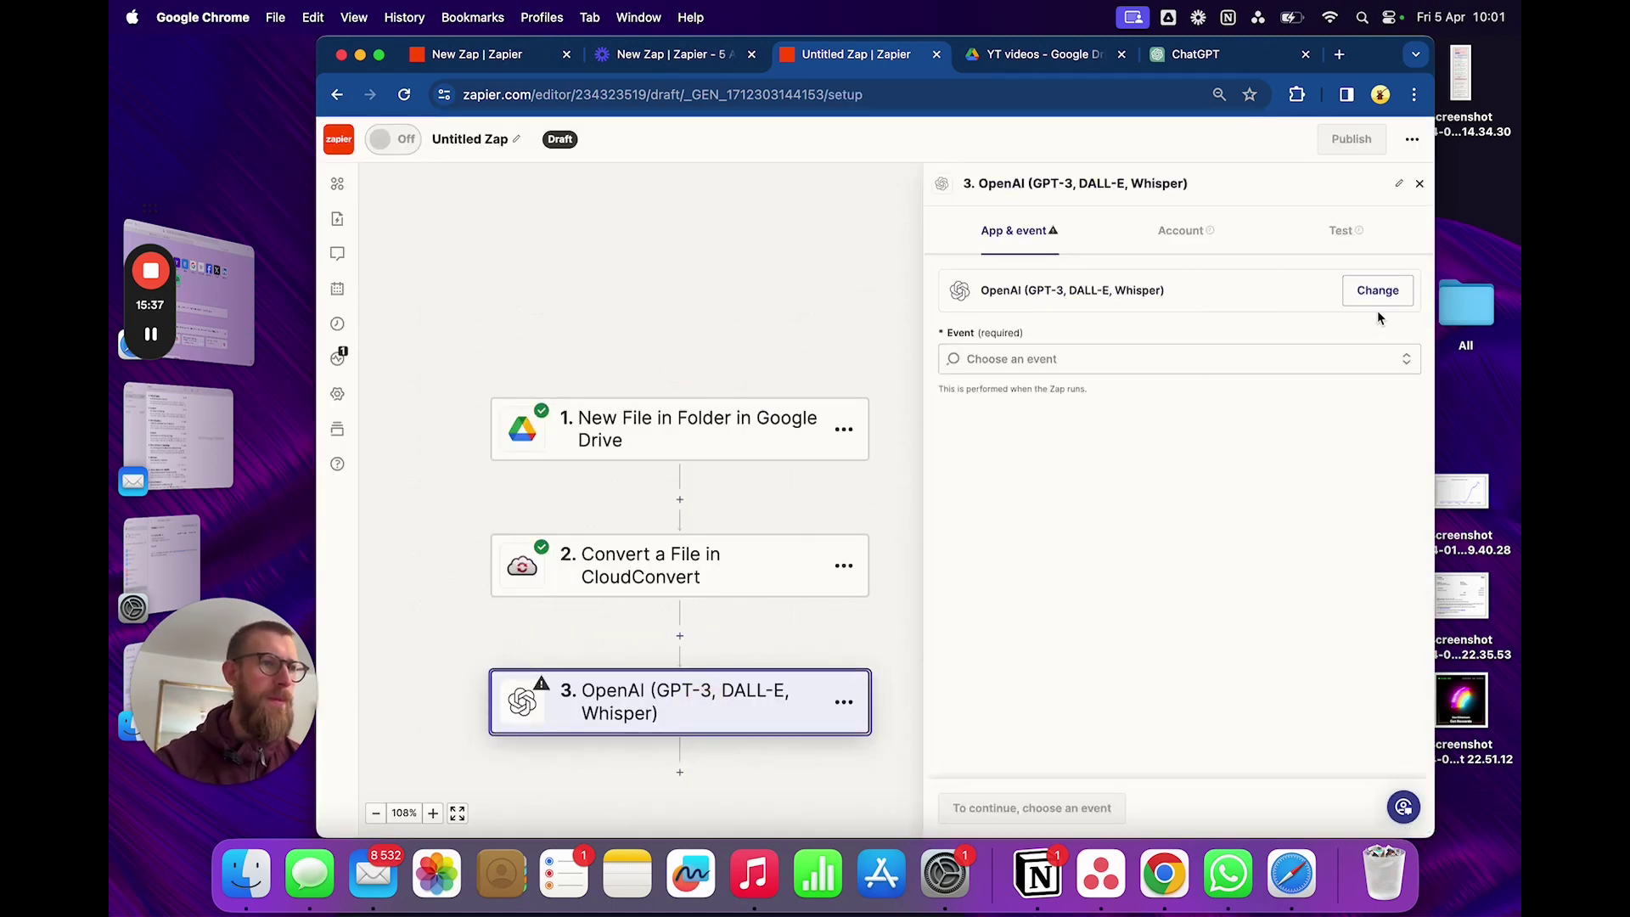
click(1082, 363)
scroll(1074, 578, down, 2)
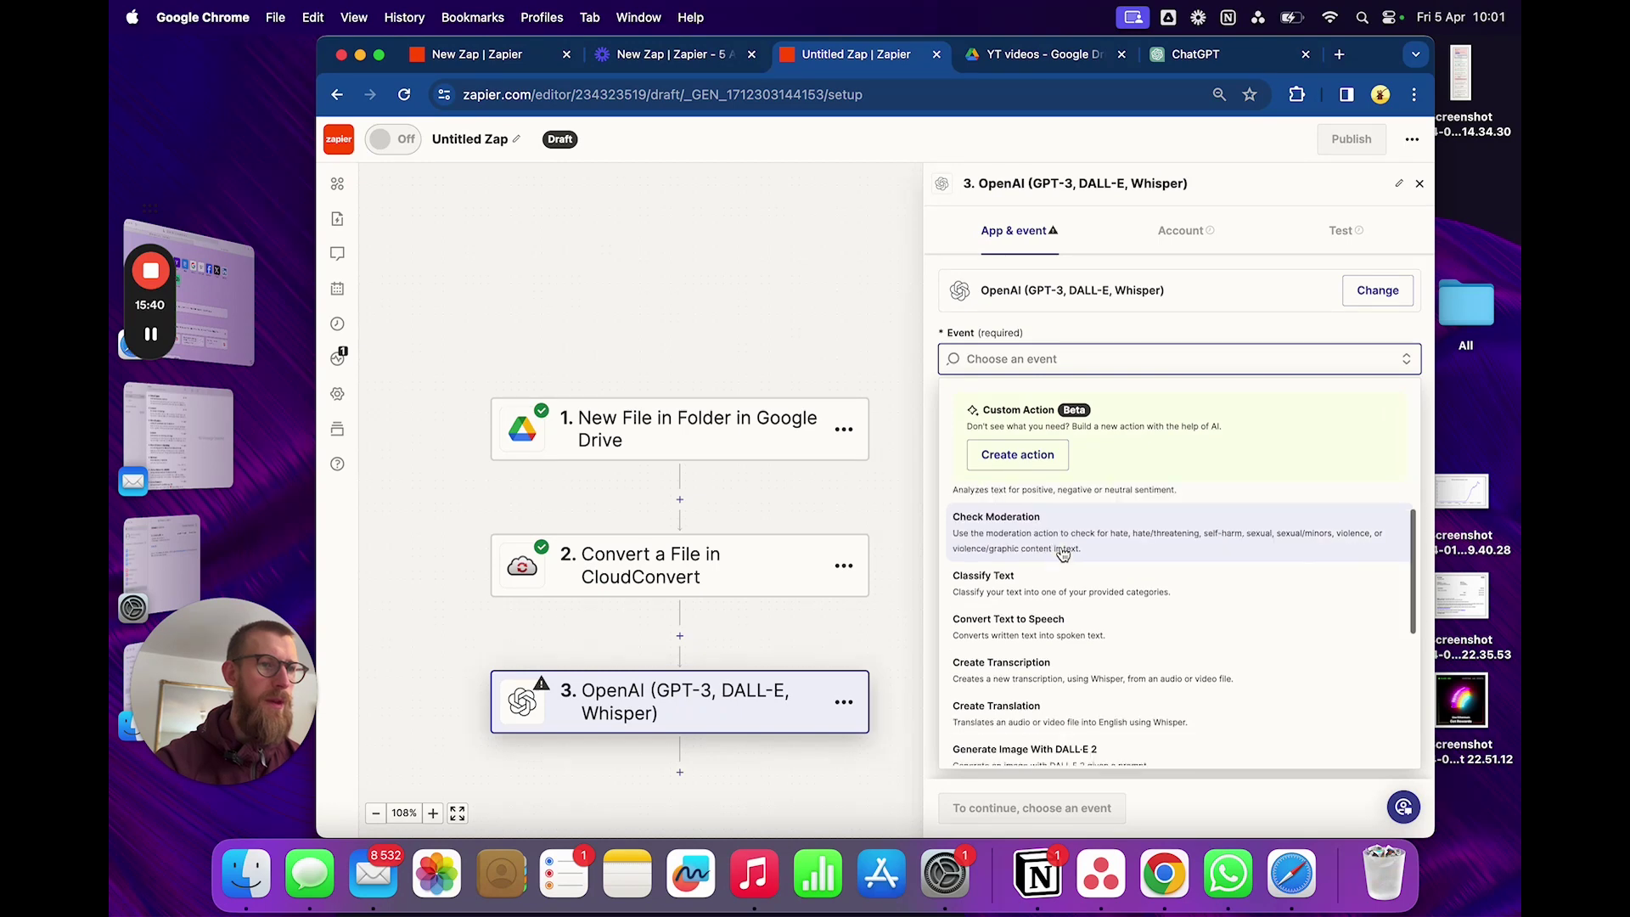
click(1100, 686)
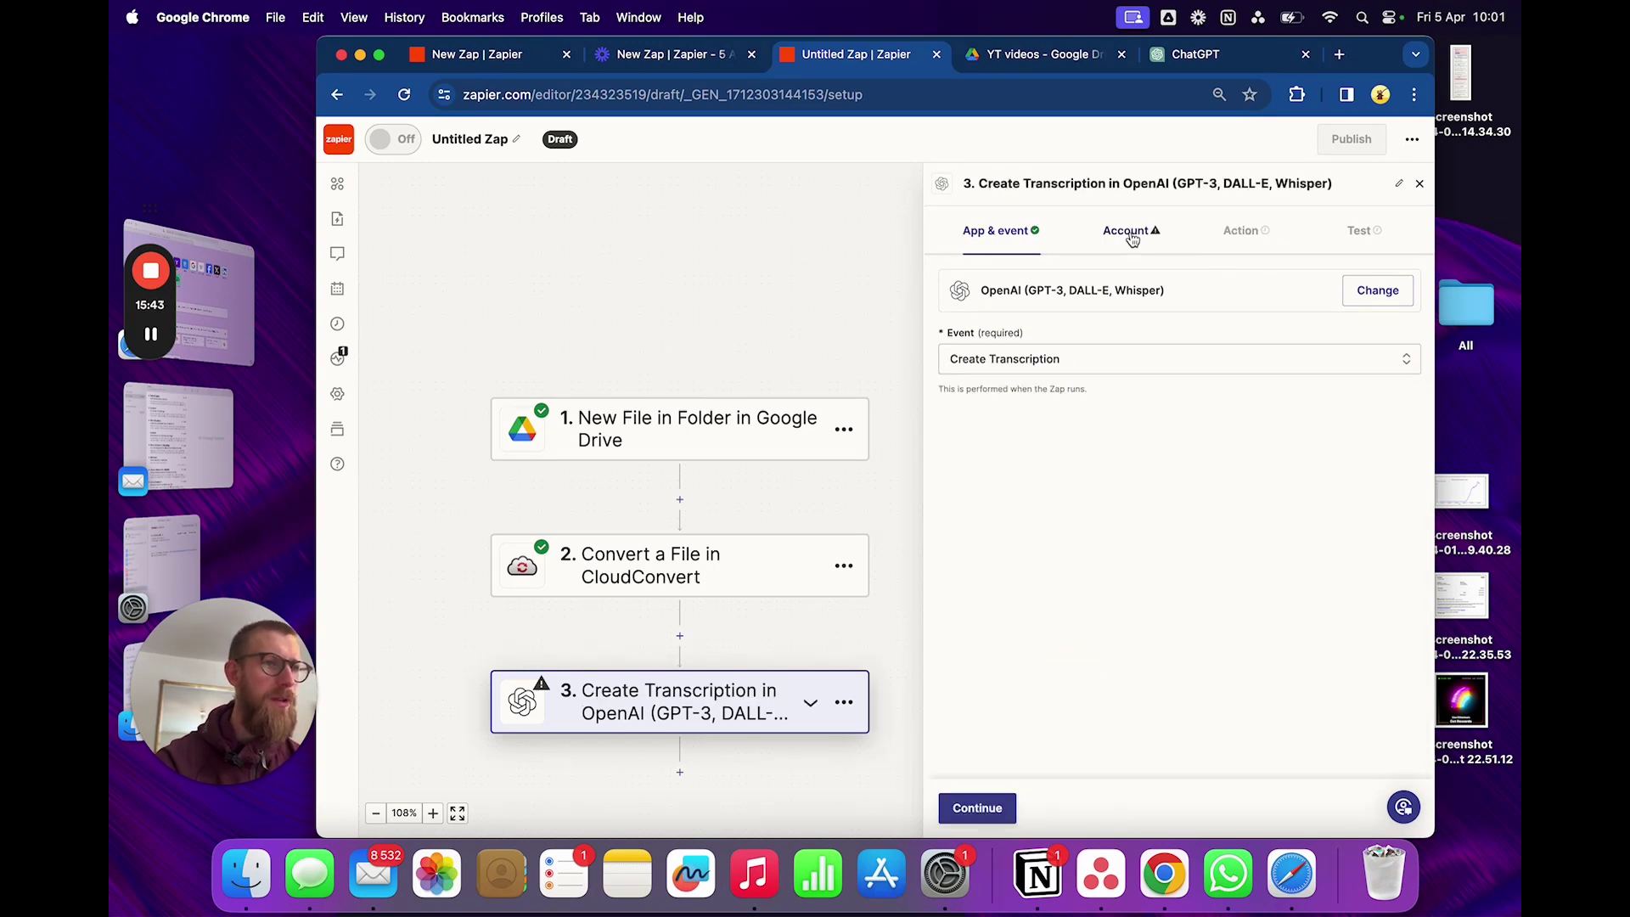
Step: Map CloudConvert's Tasks Result Files into the transcription step's File field
click(1132, 231)
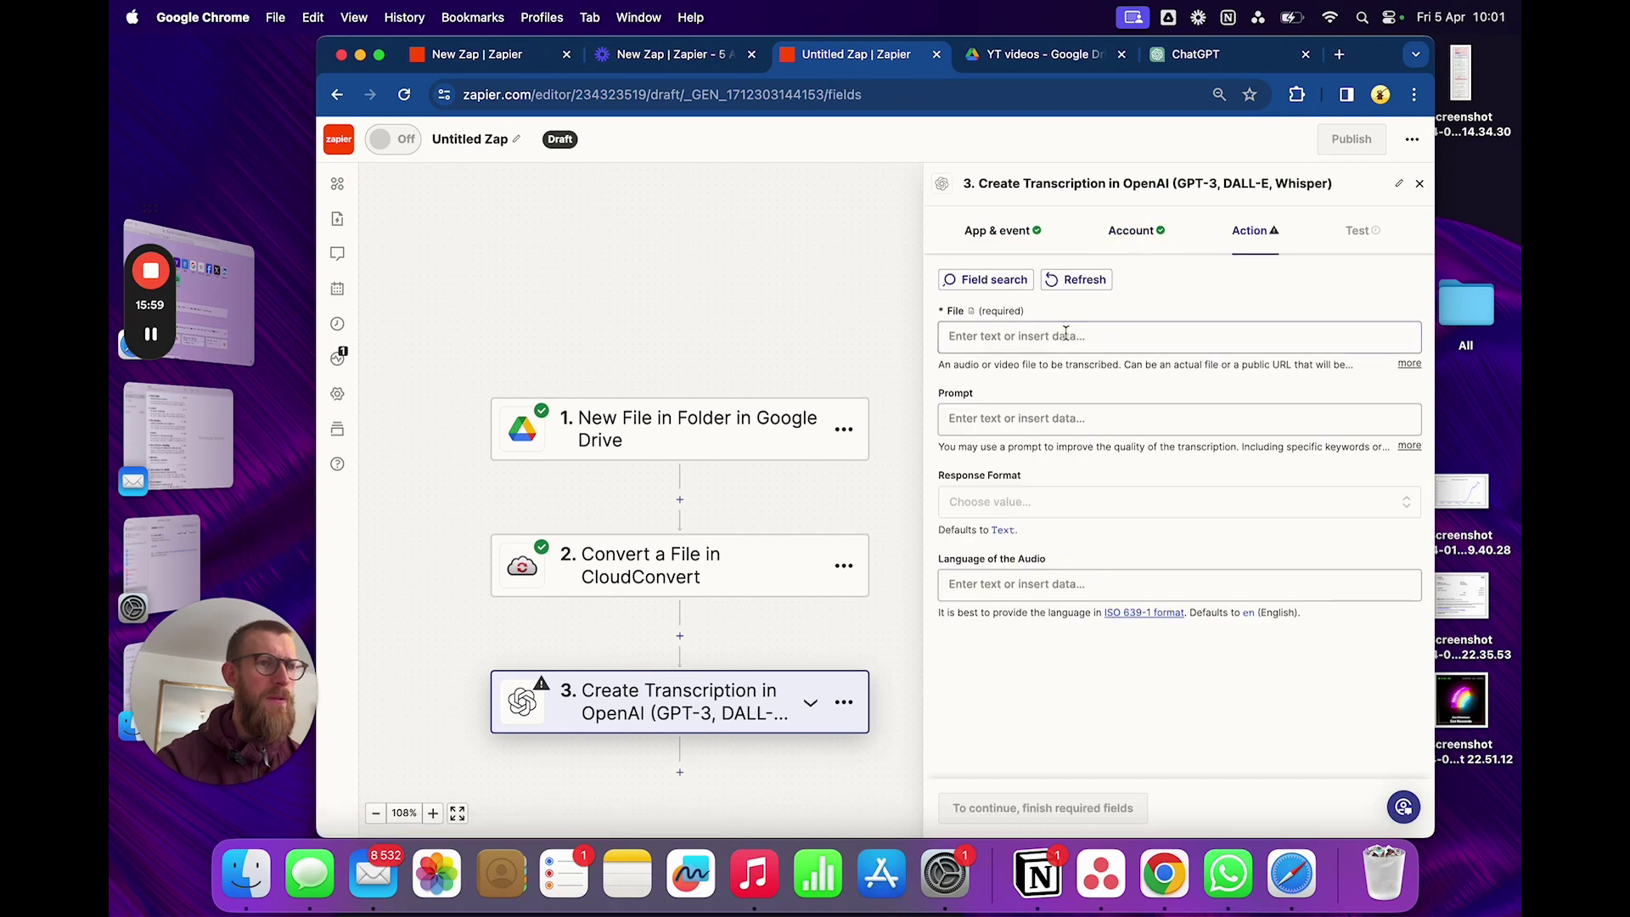
click(1126, 495)
scroll(1175, 586, down, 5)
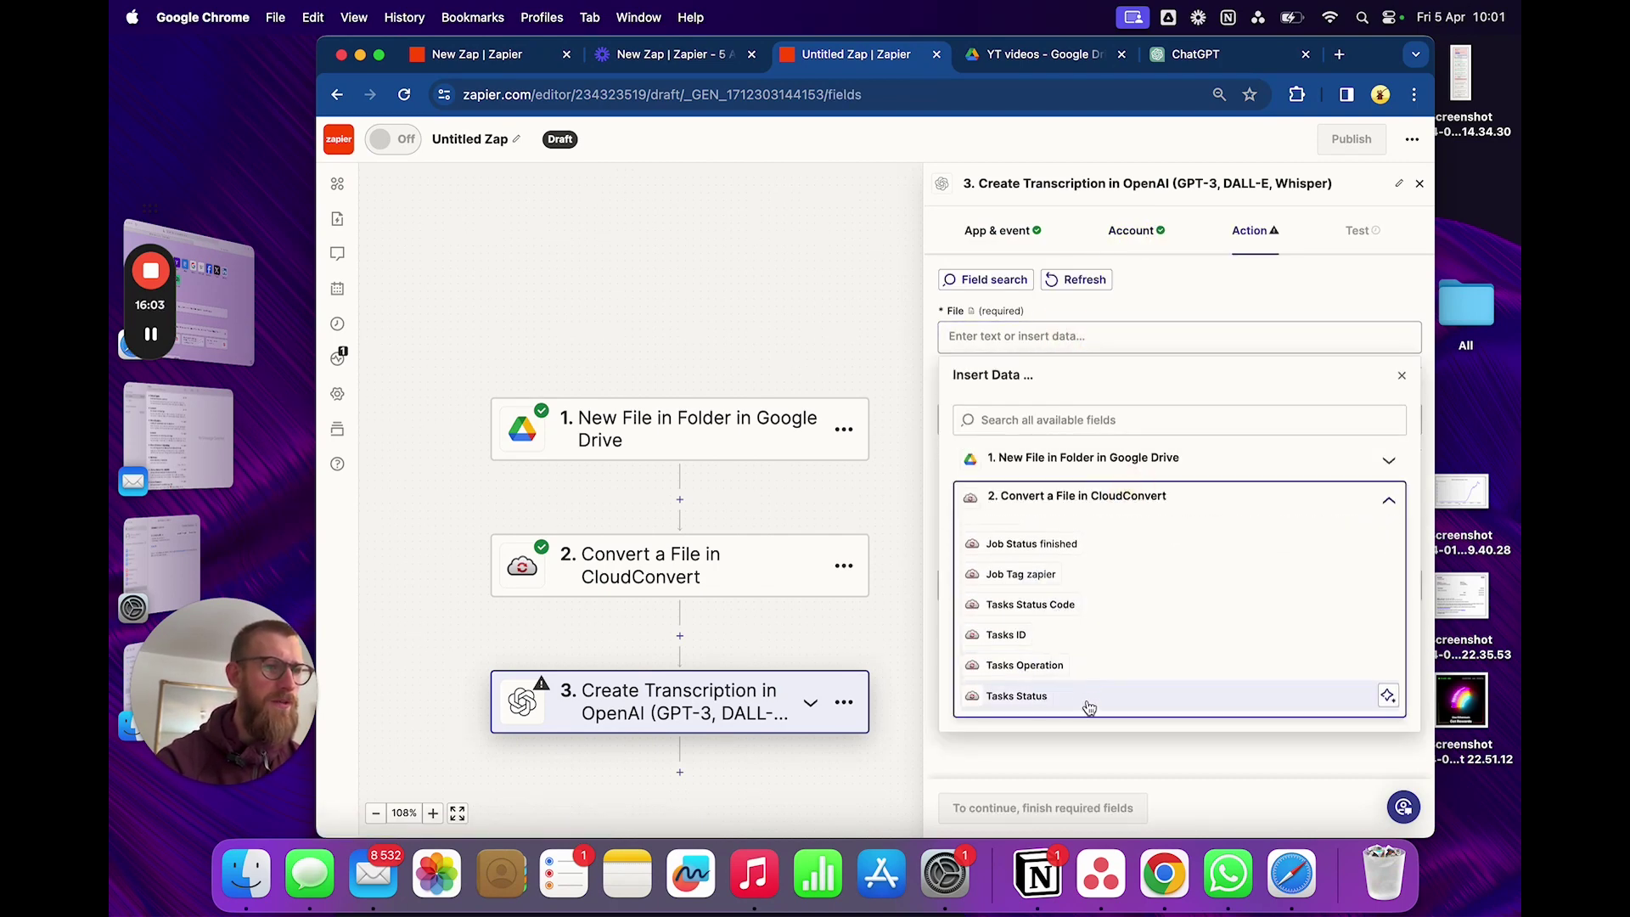
scroll(1078, 617, up, 3)
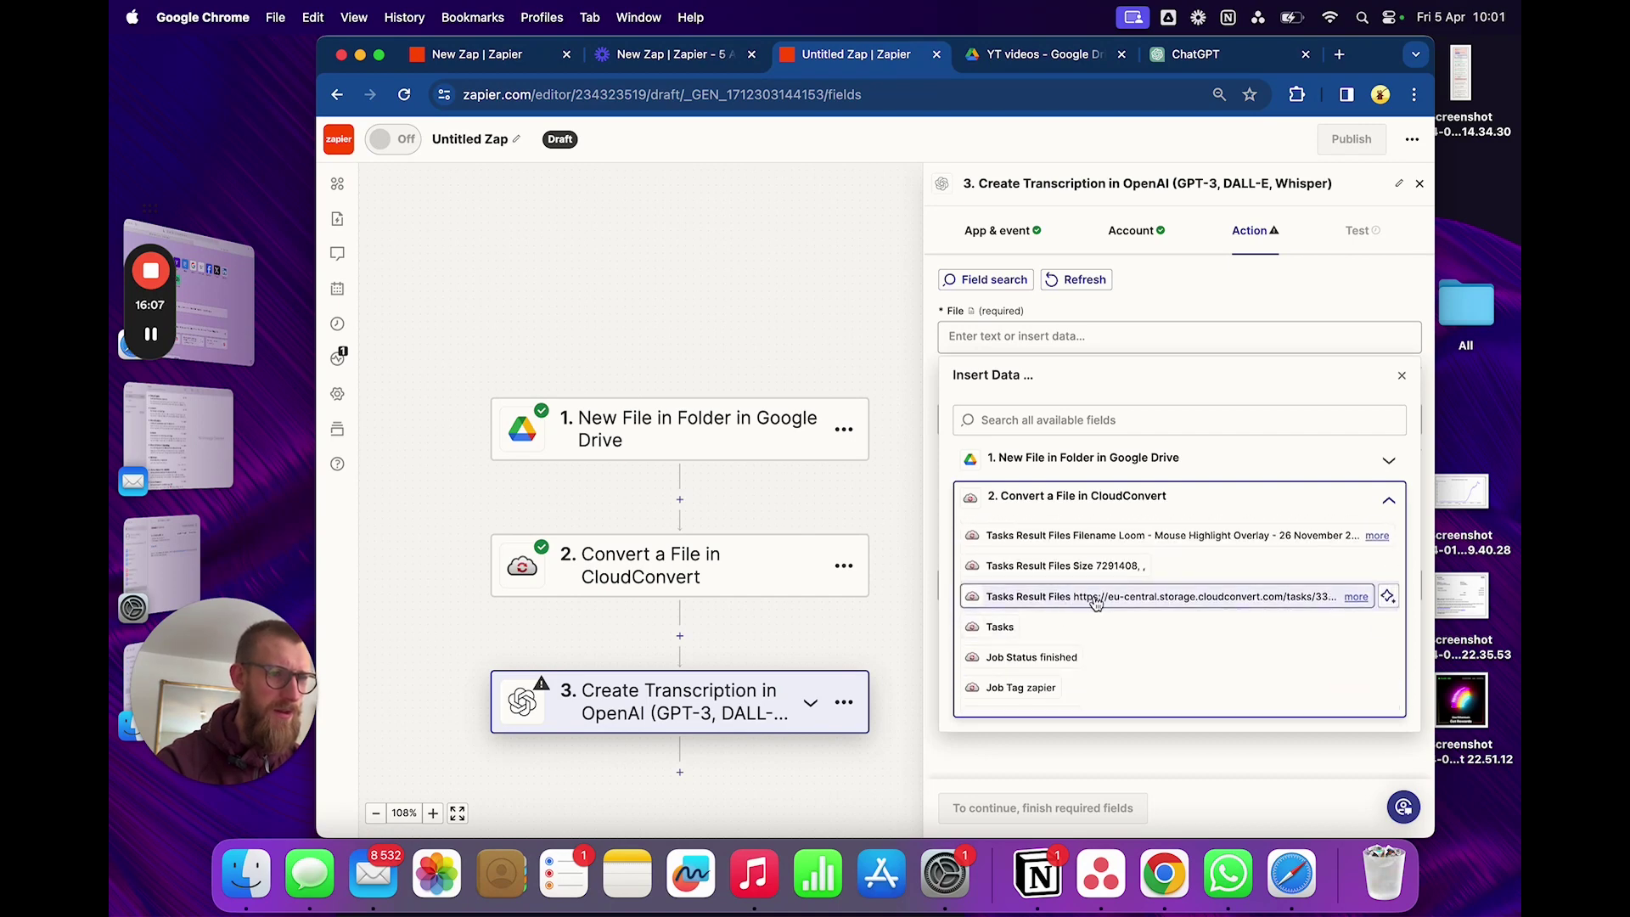
click(1113, 599)
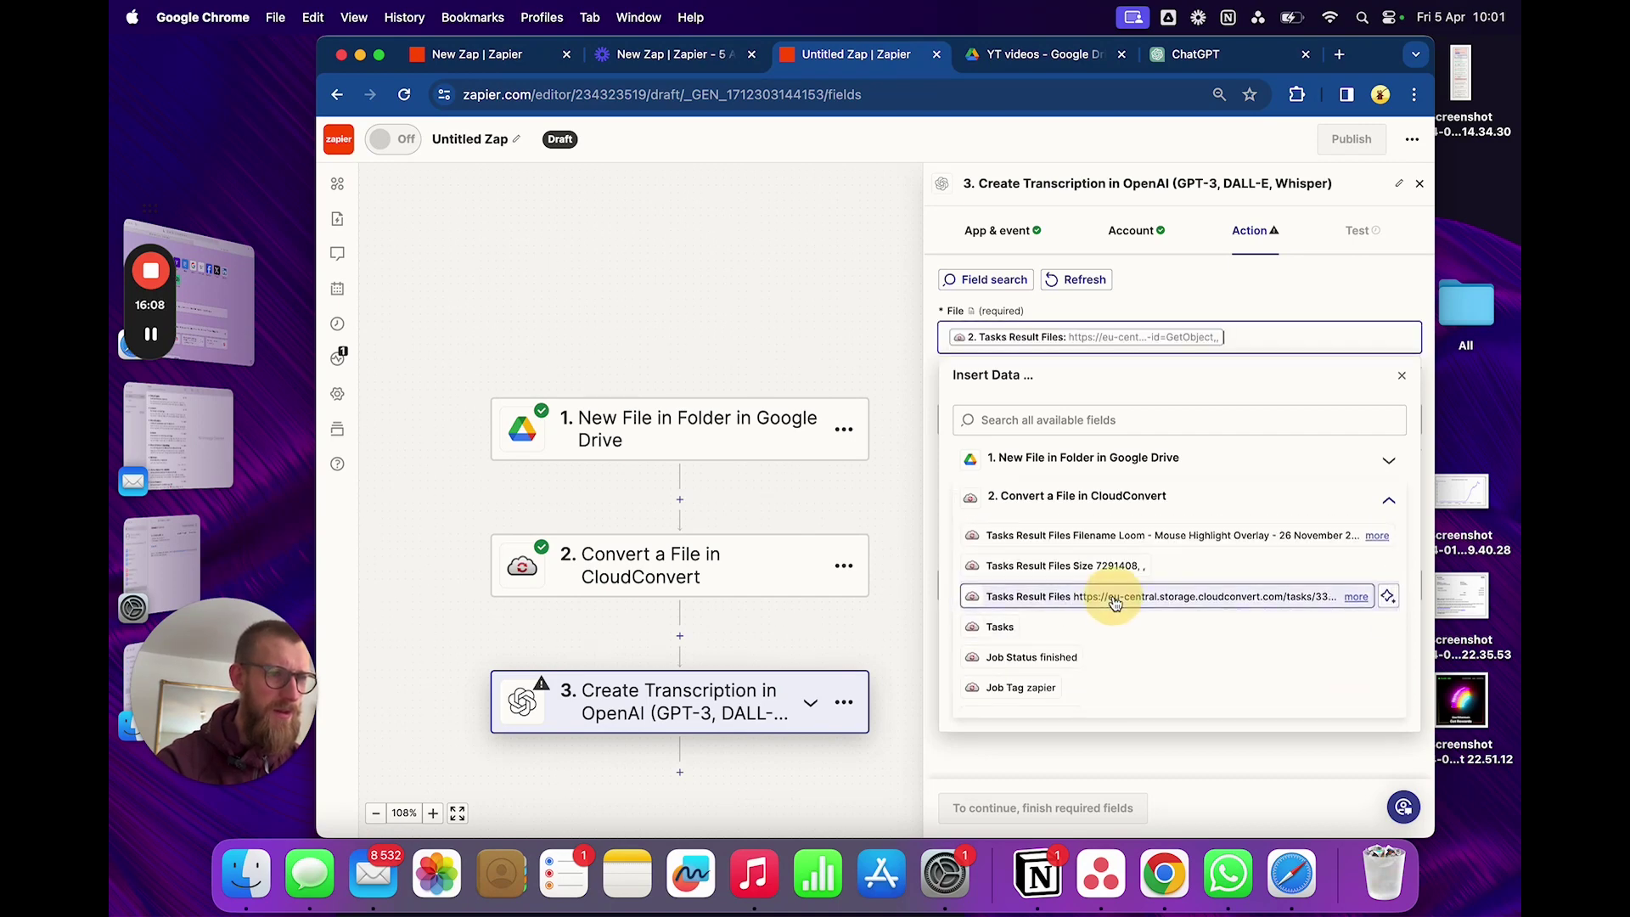
click(1199, 295)
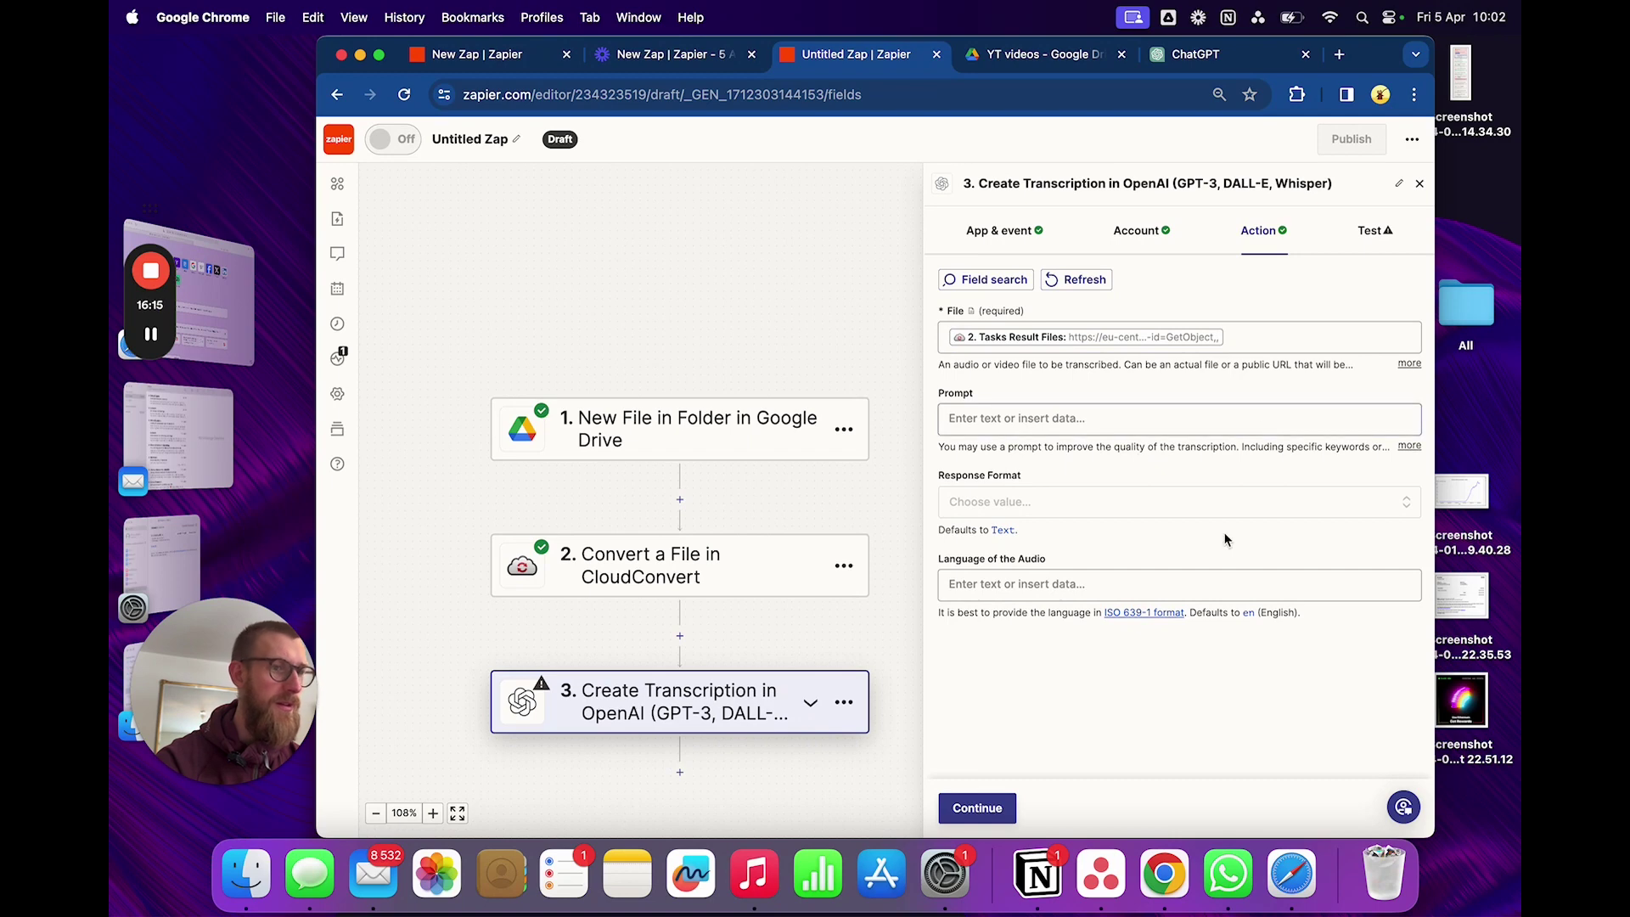
Step: Set the audio language to EN and run a test transcription
click(1028, 585)
text(EN)
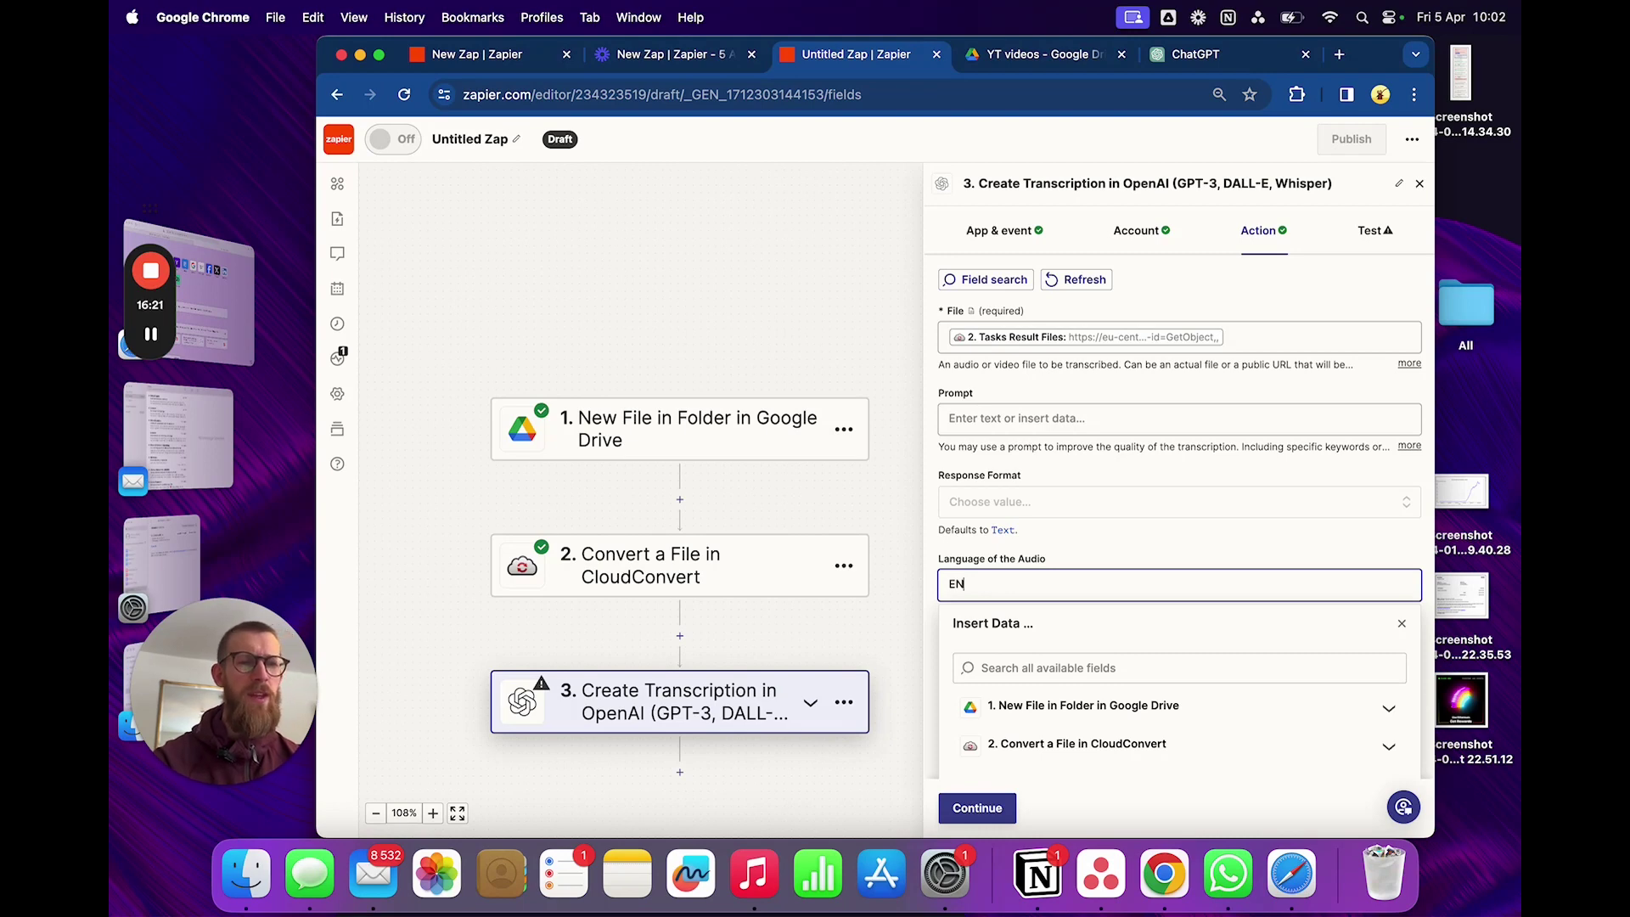
click(1104, 537)
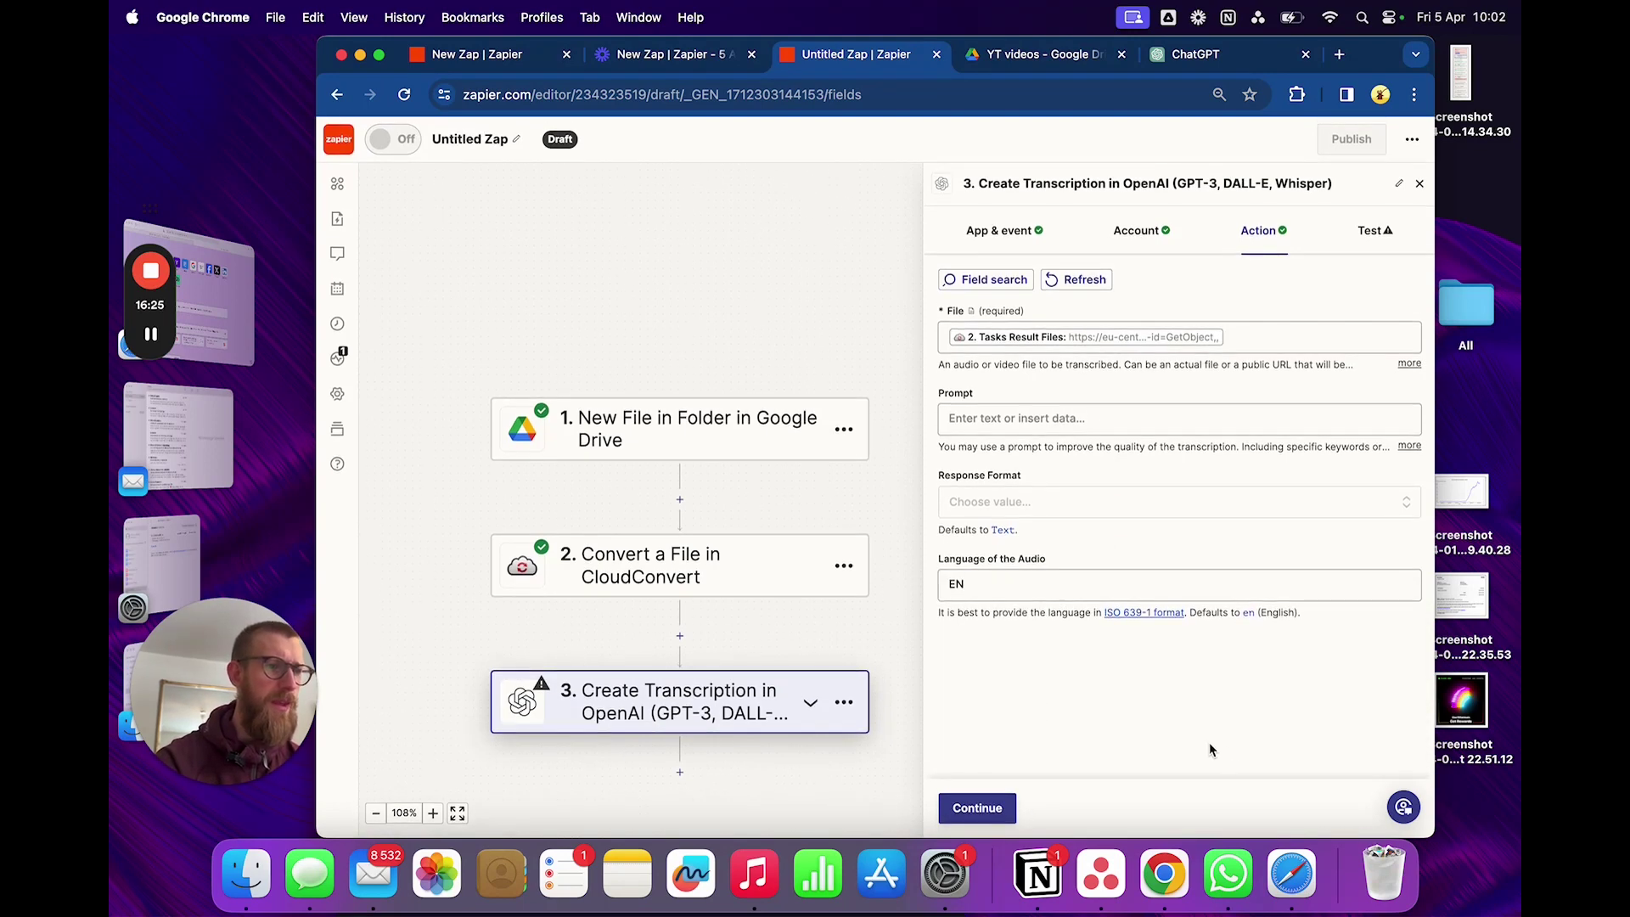
click(967, 807)
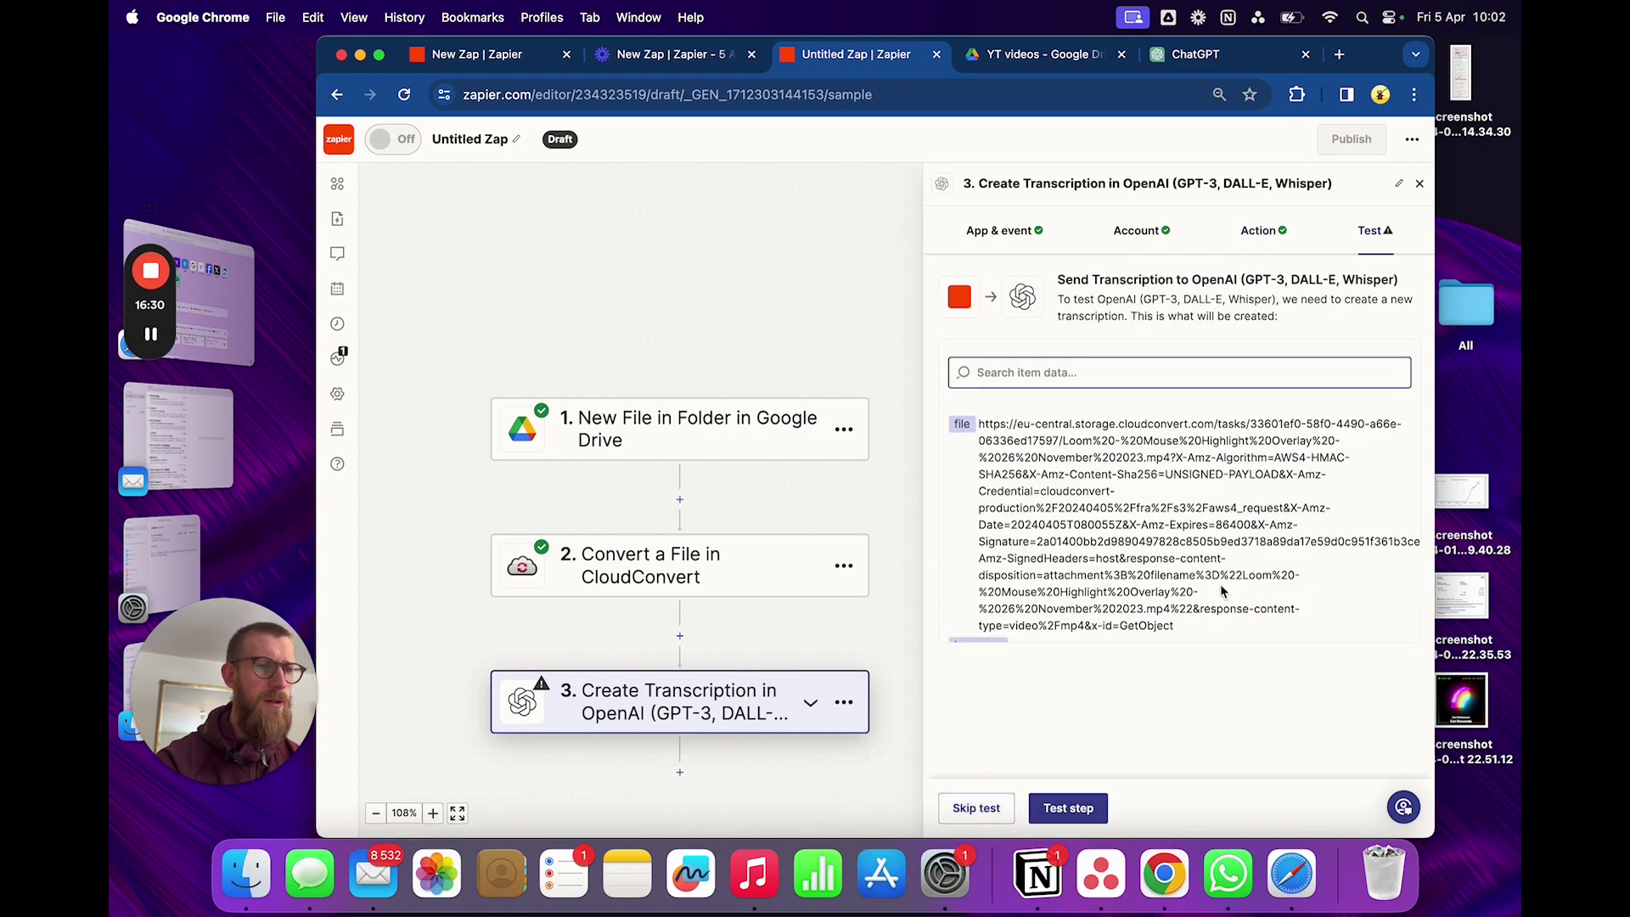
click(1065, 811)
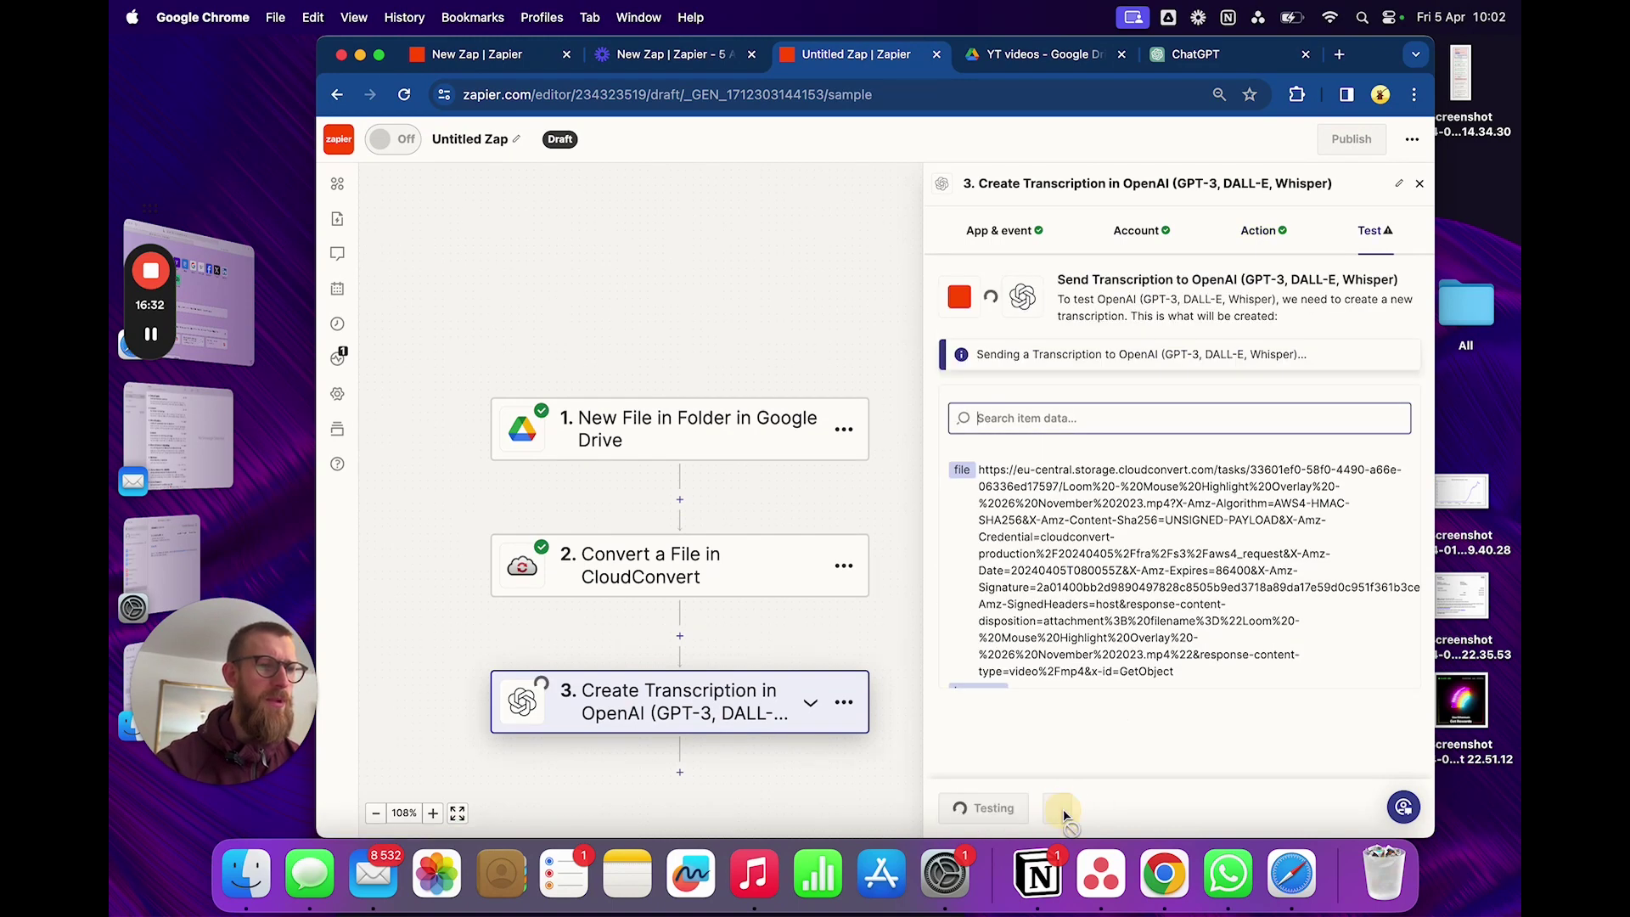
scroll(1082, 556, down, 5)
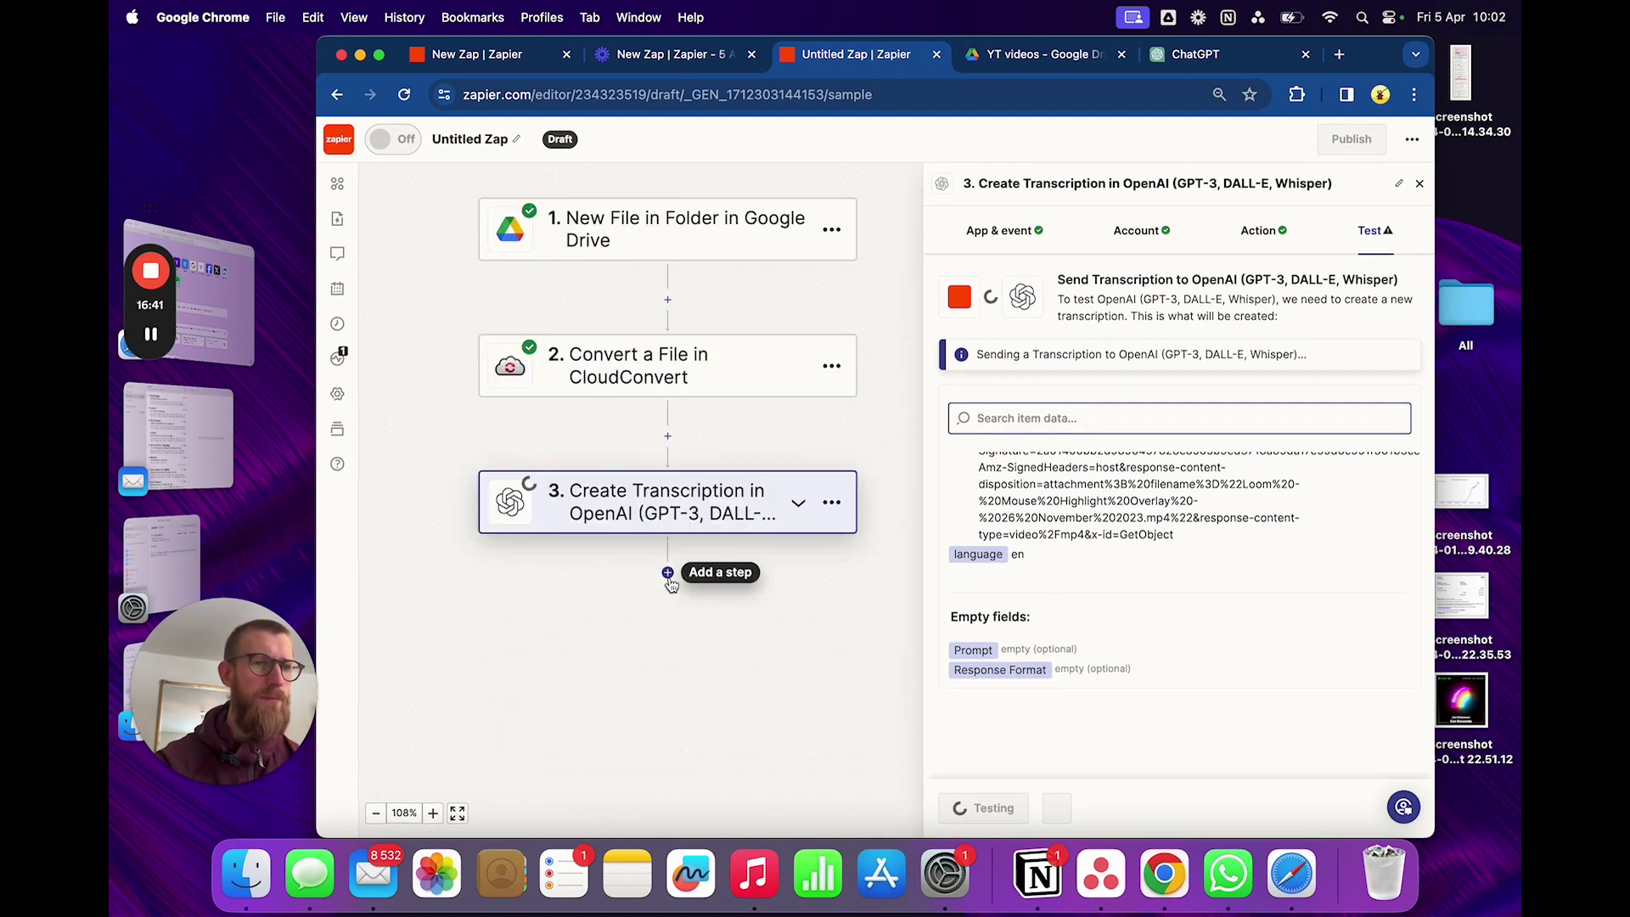
Step: Add a fourth step using Anthropic (Claude) with the Send Message event
click(668, 573)
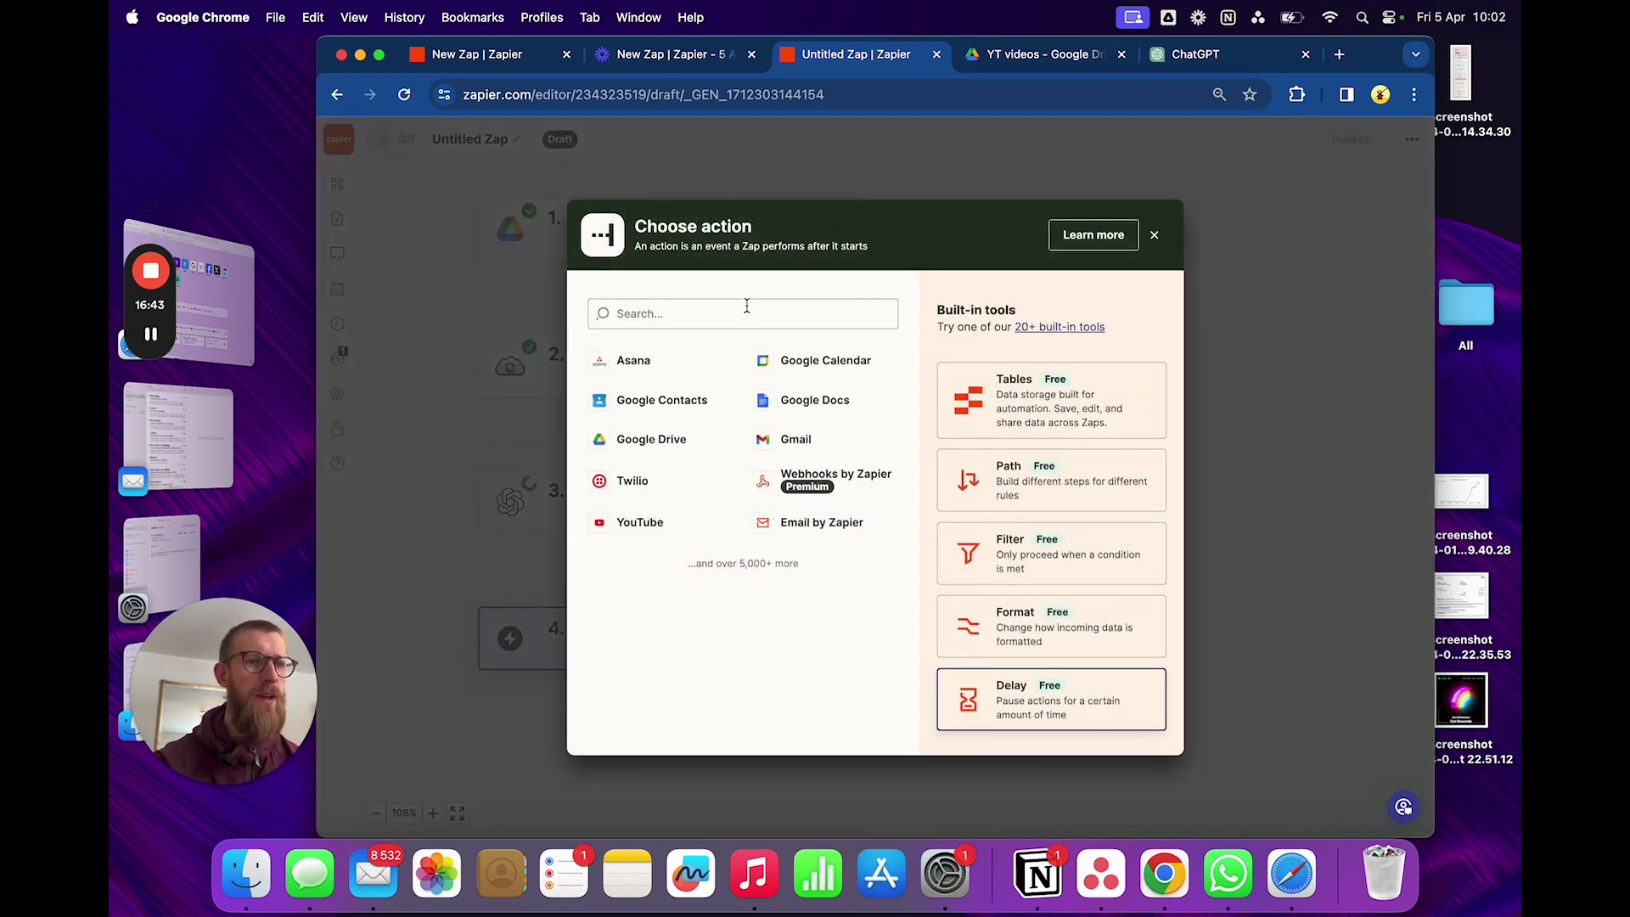
click(740, 313)
text(ant)
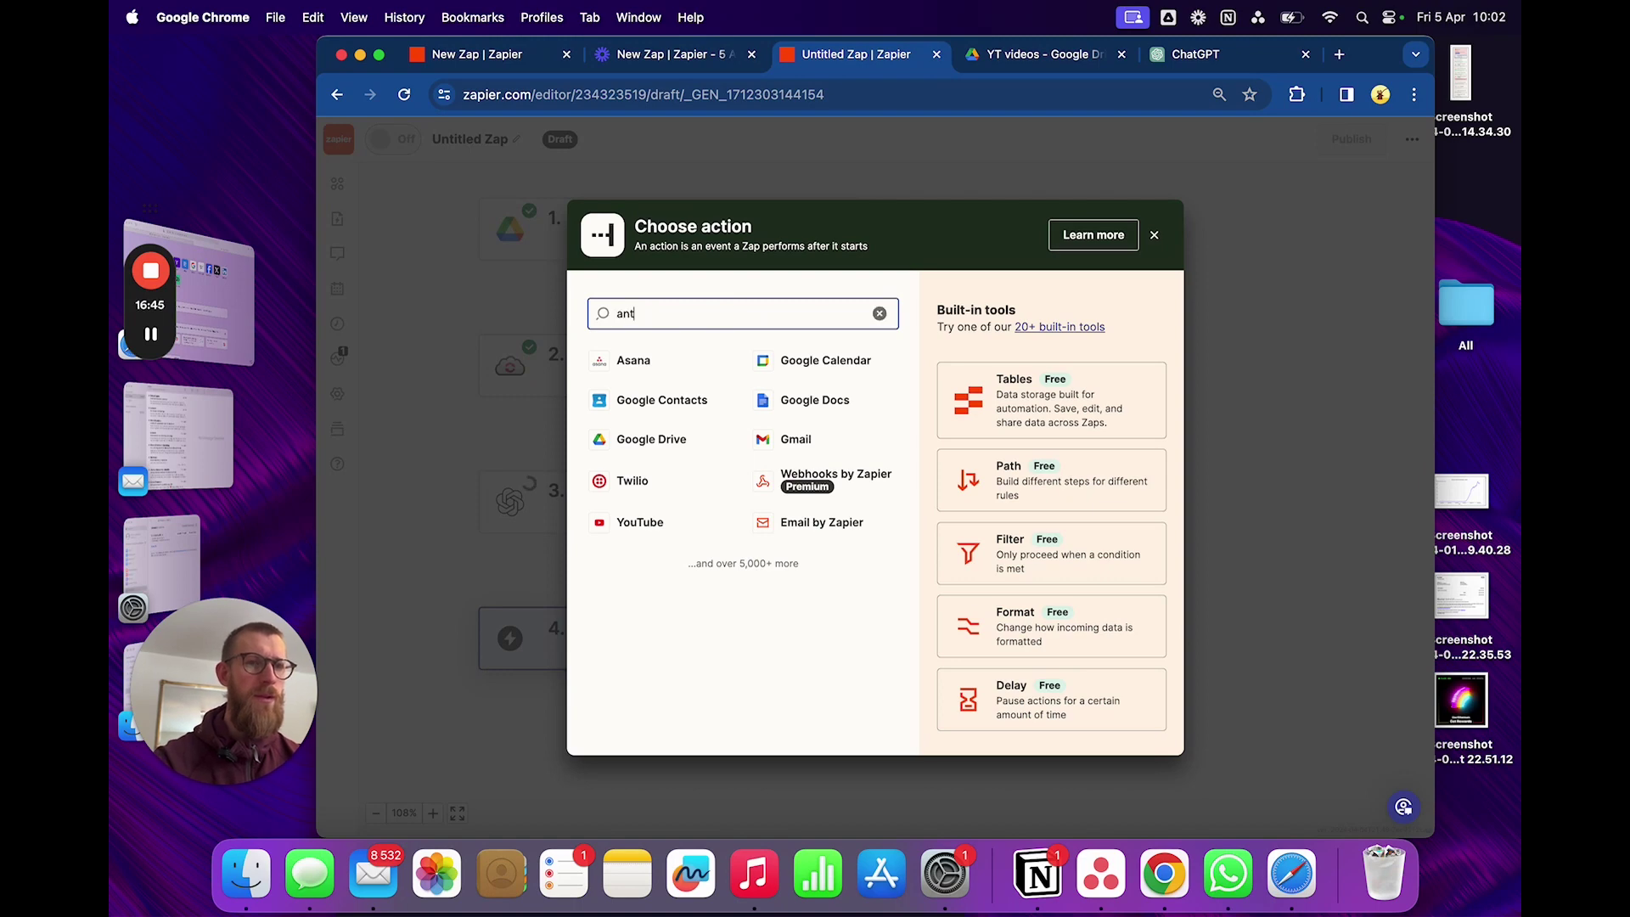
click(688, 378)
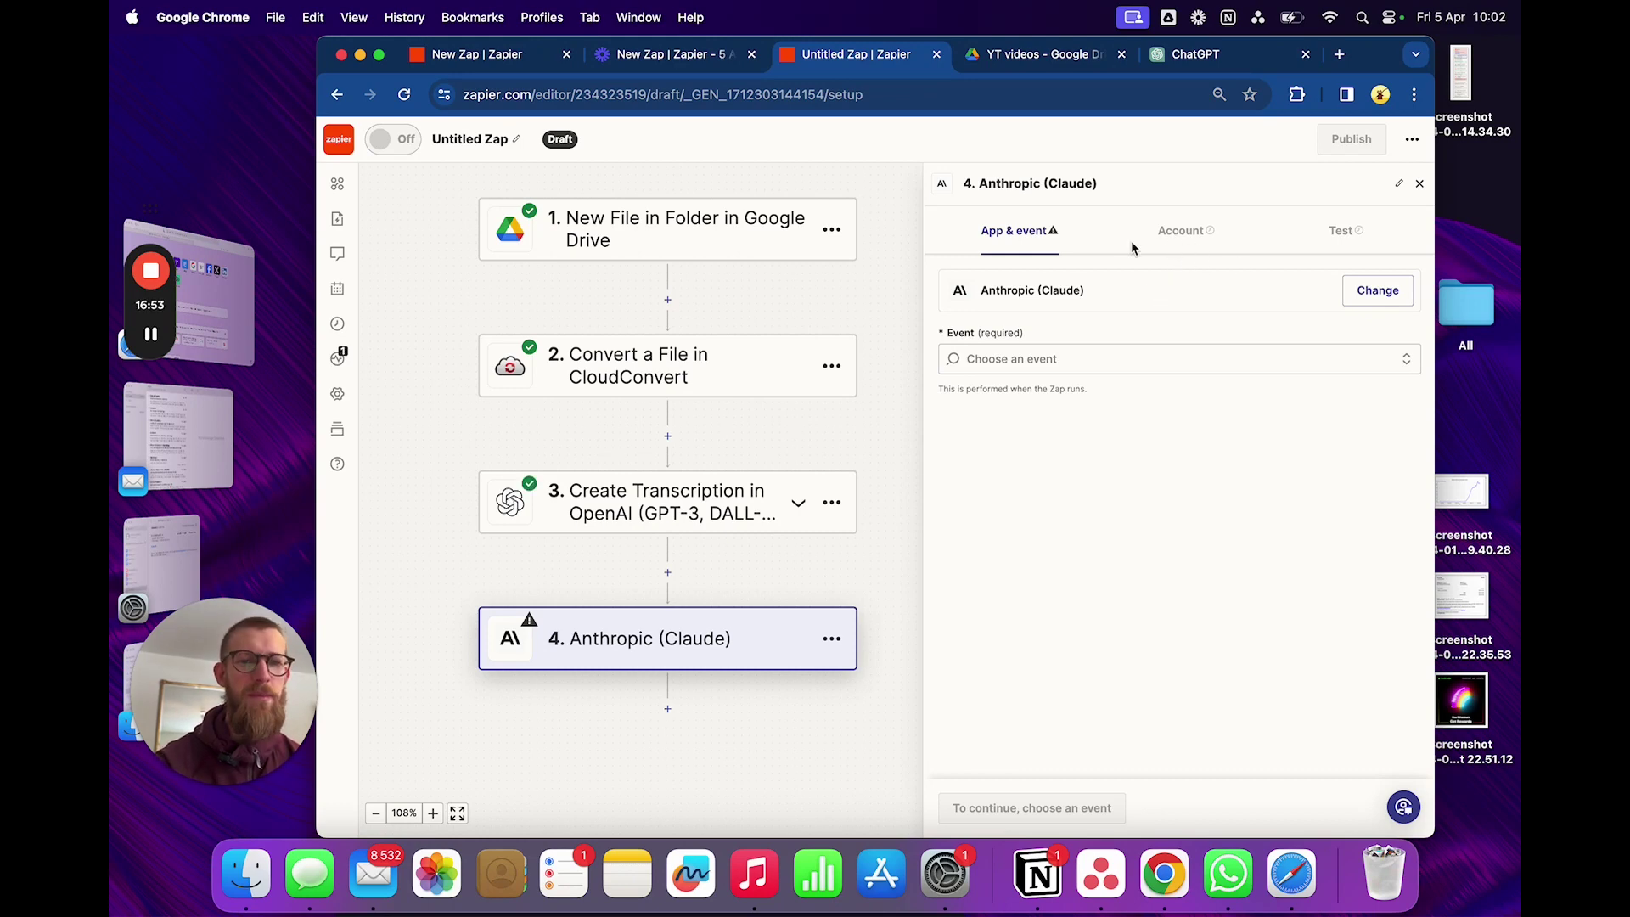
click(692, 645)
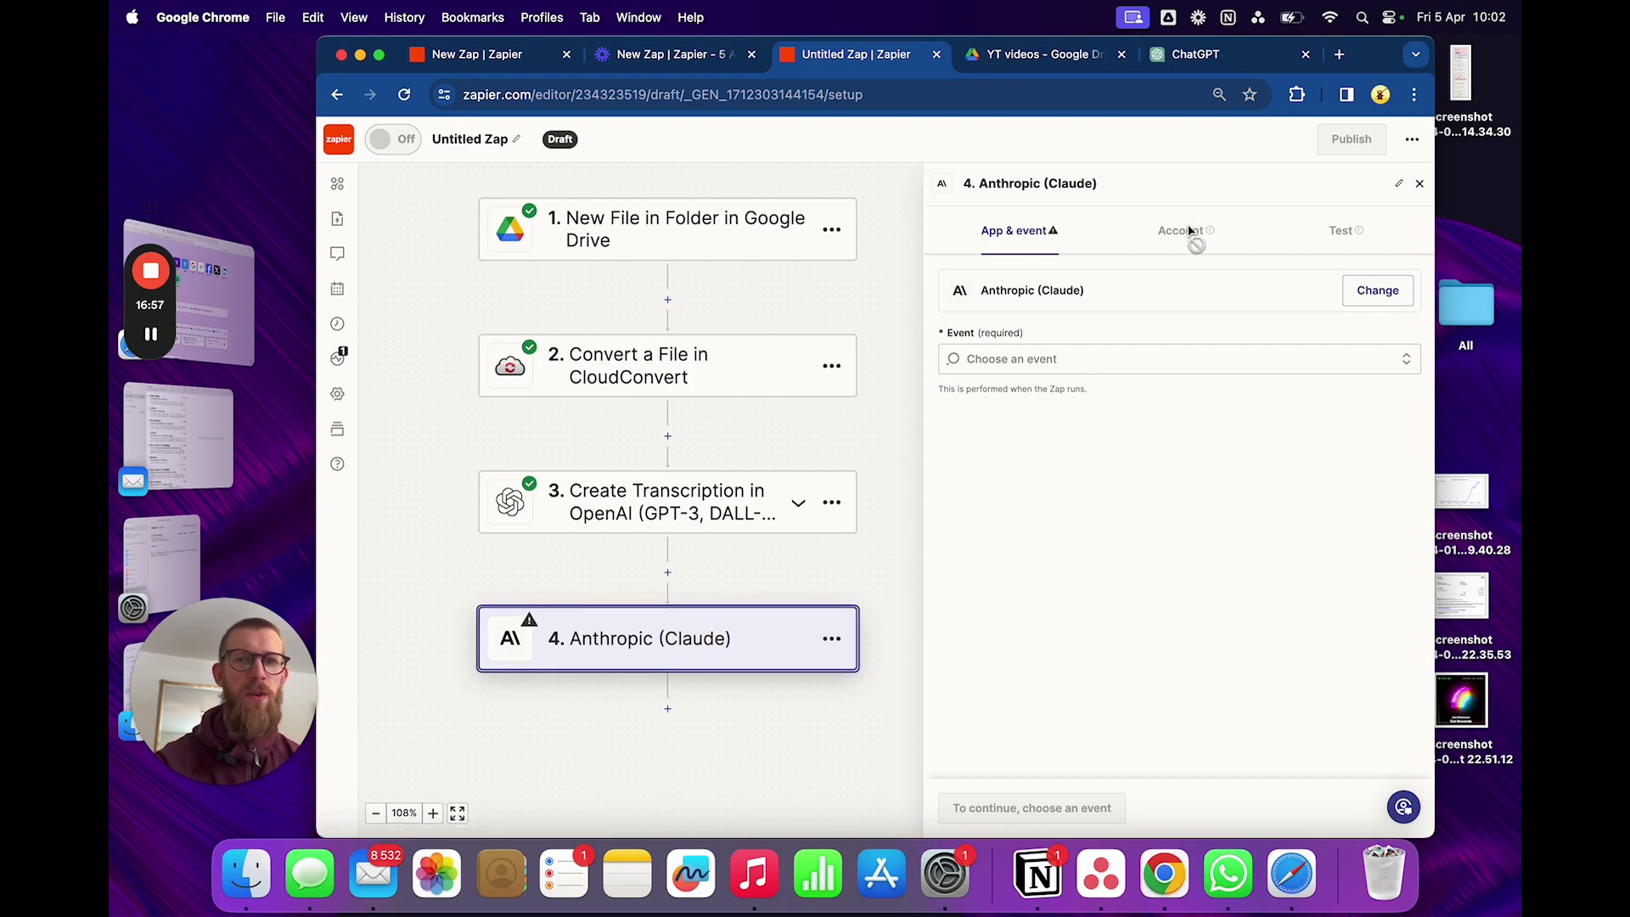
click(1075, 361)
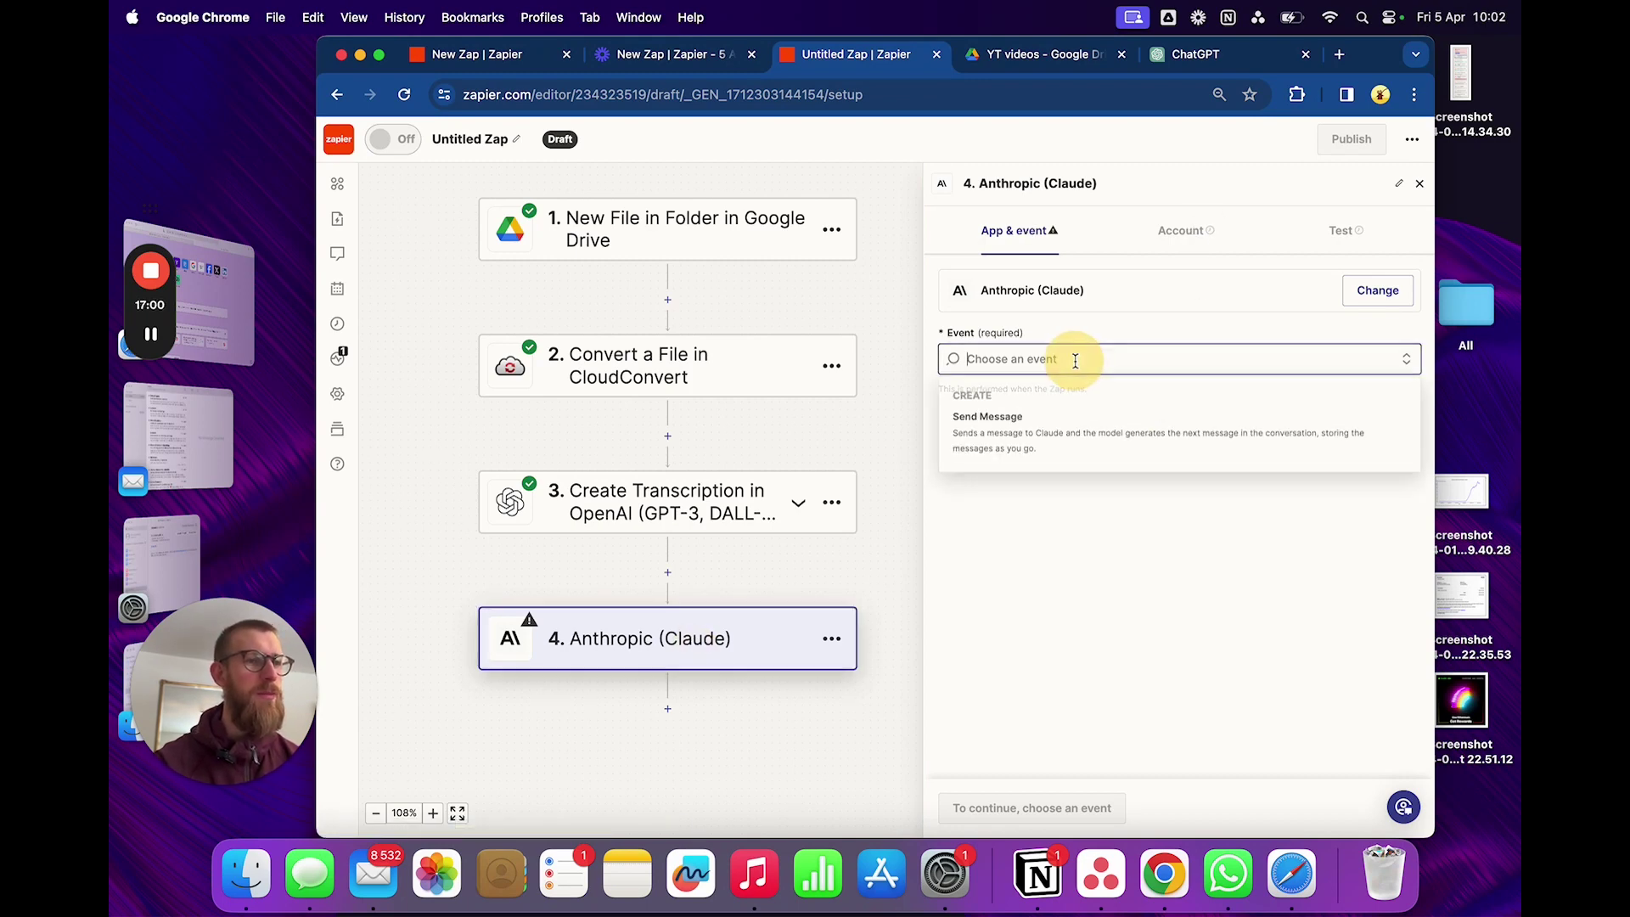
click(1073, 430)
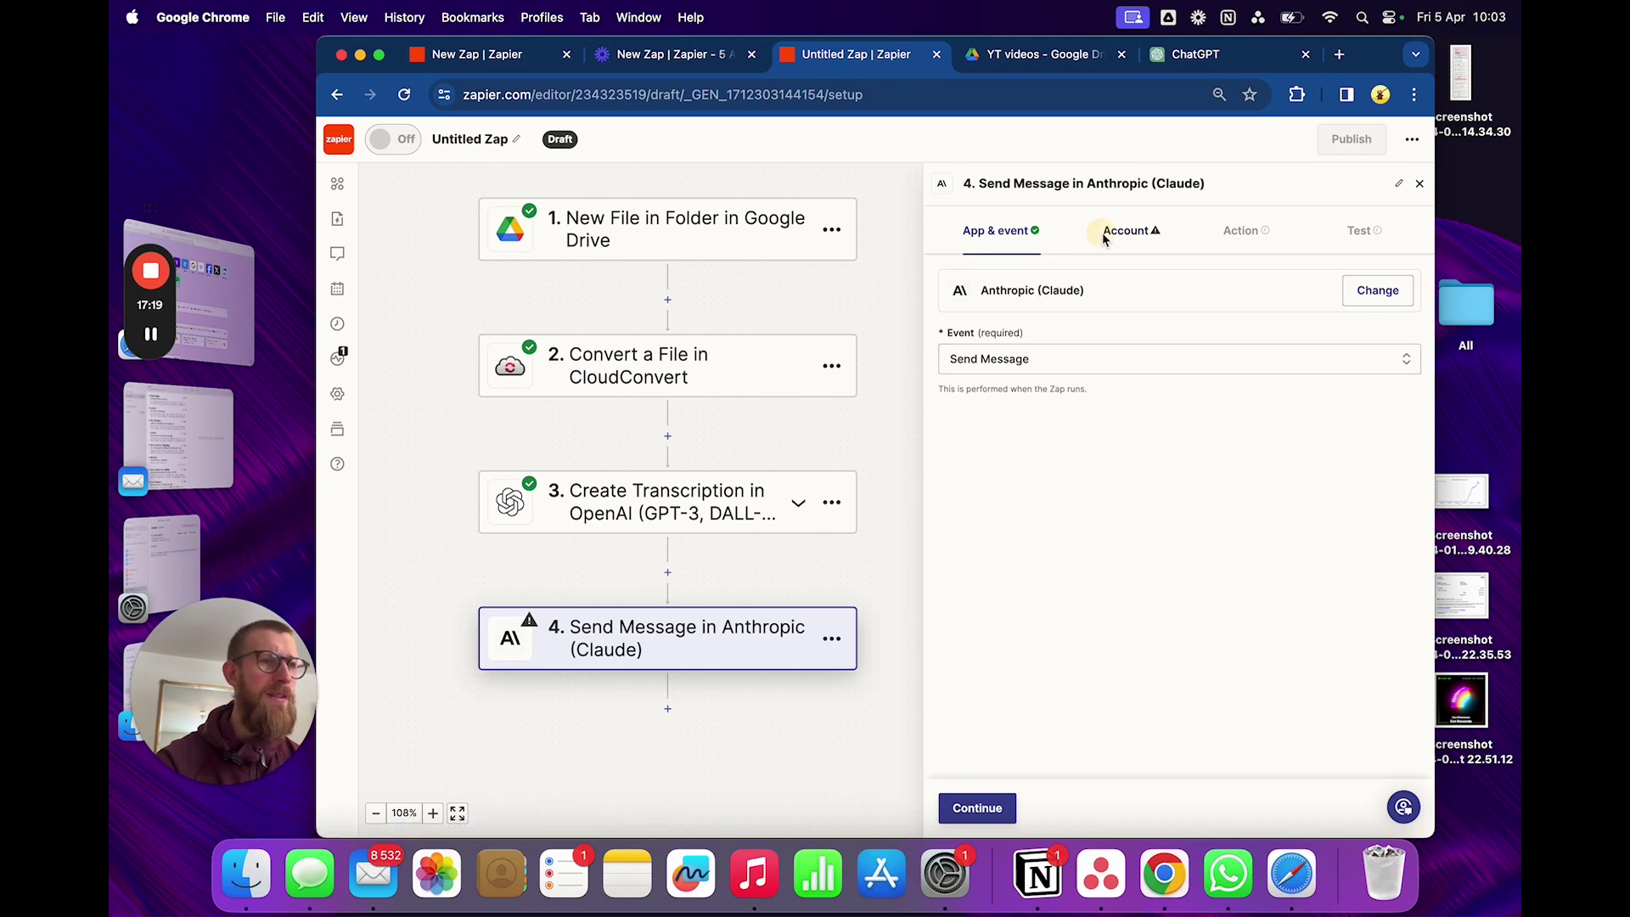
Step: Sign in to connect the Anthropic (Claude) account and go to the User Message field
click(1119, 230)
click(1379, 304)
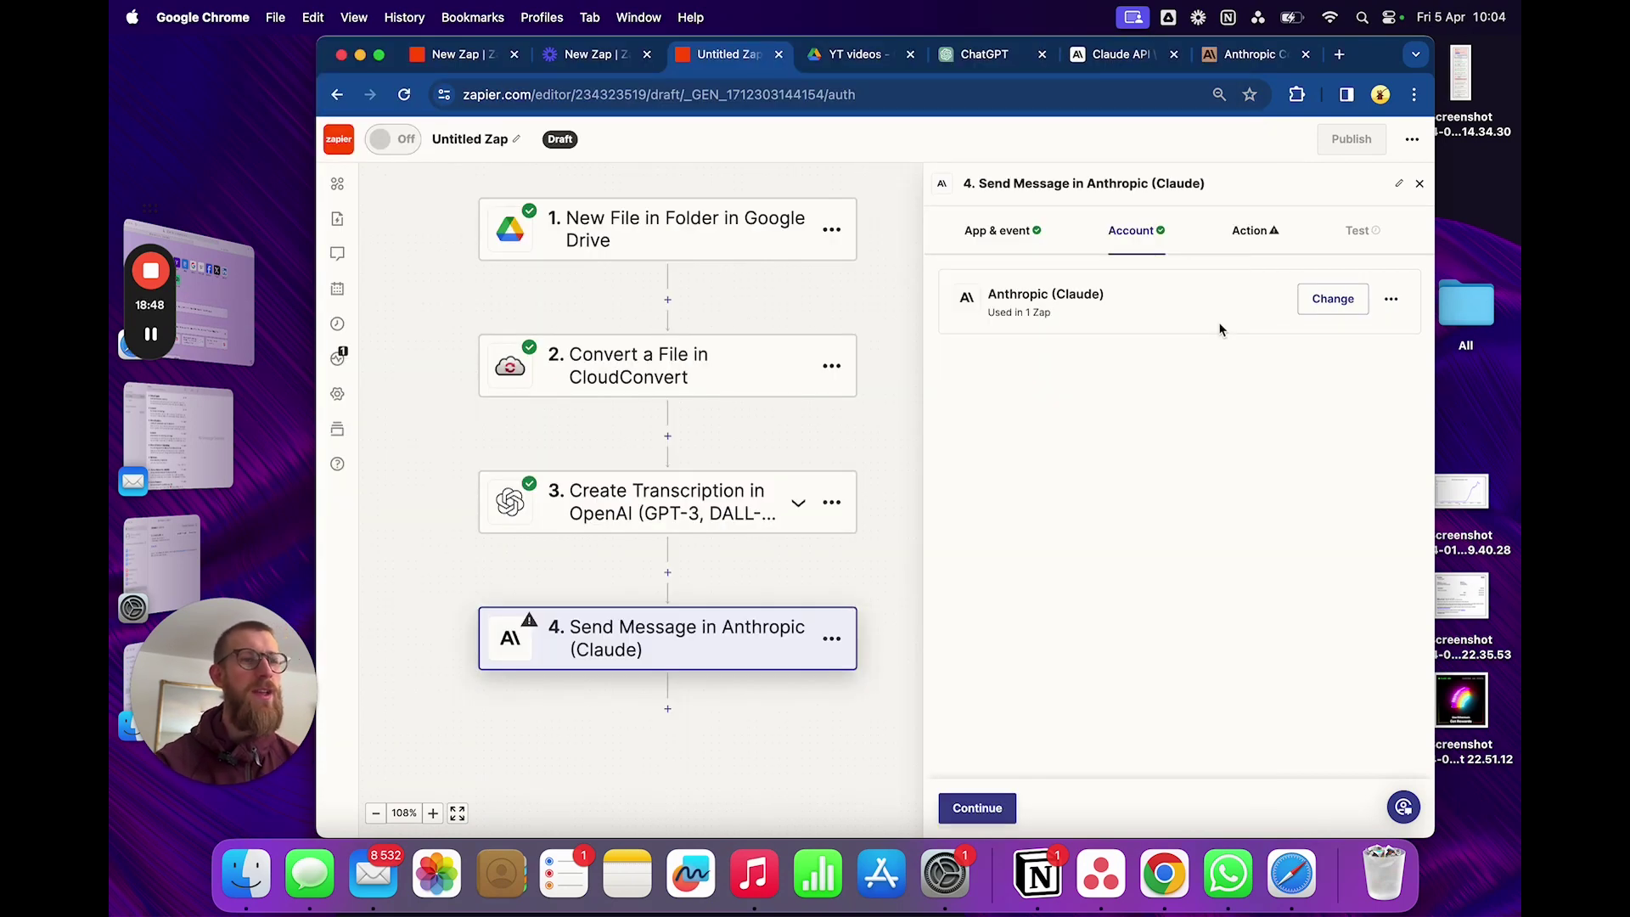
click(1244, 236)
click(1050, 361)
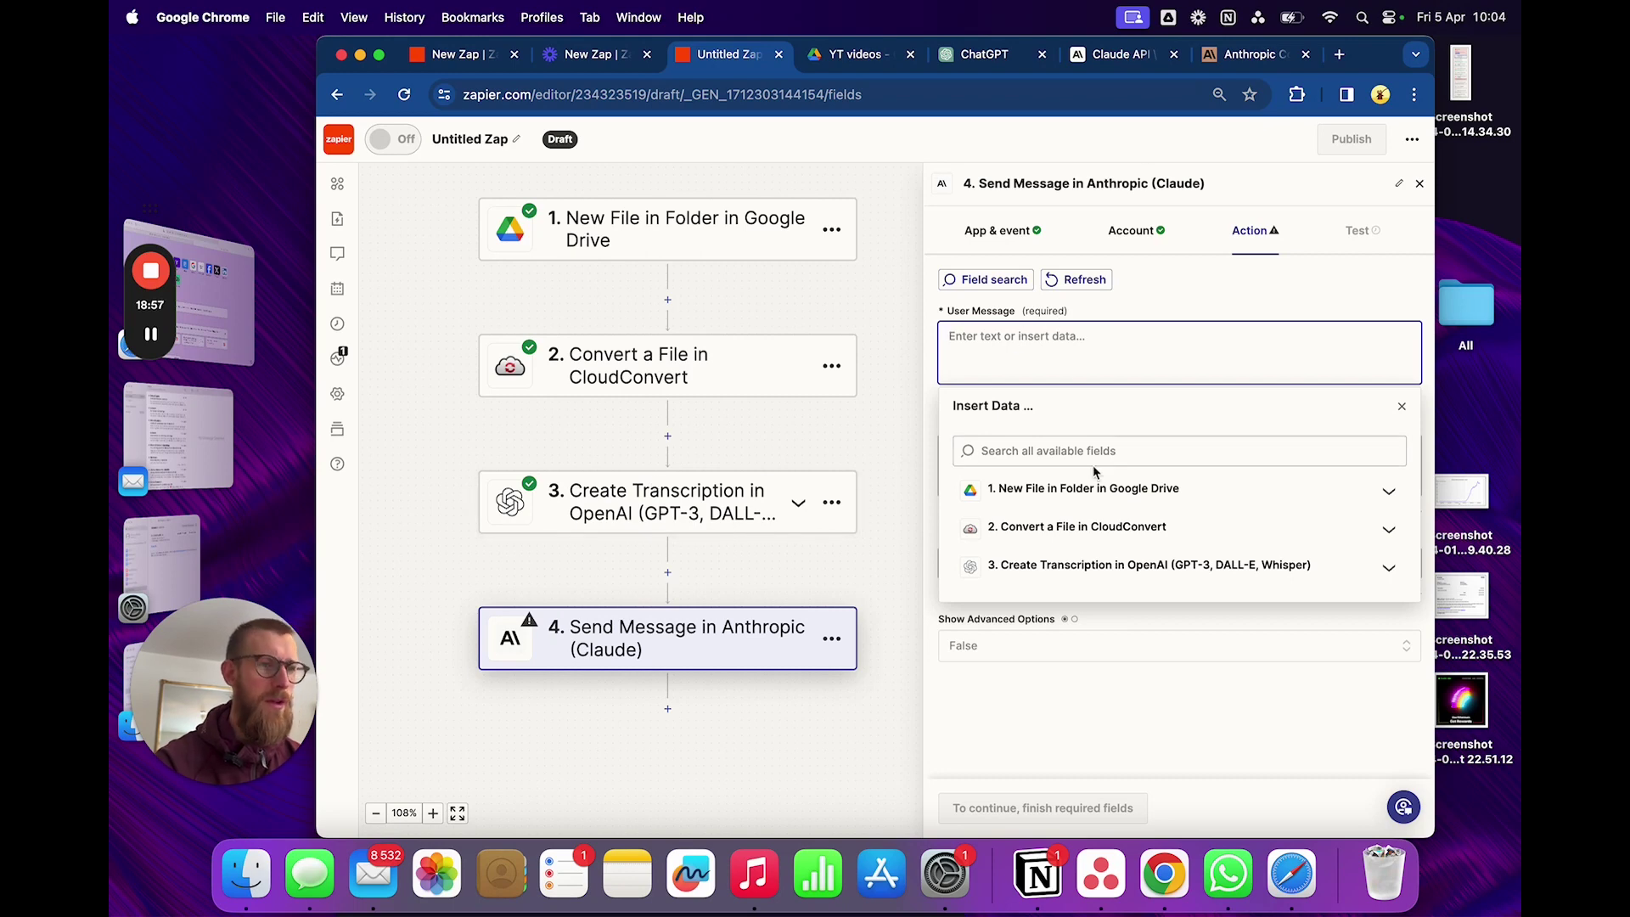
Step: Start the User Message with 'Write a youtube description for this youtube video'
click(1094, 564)
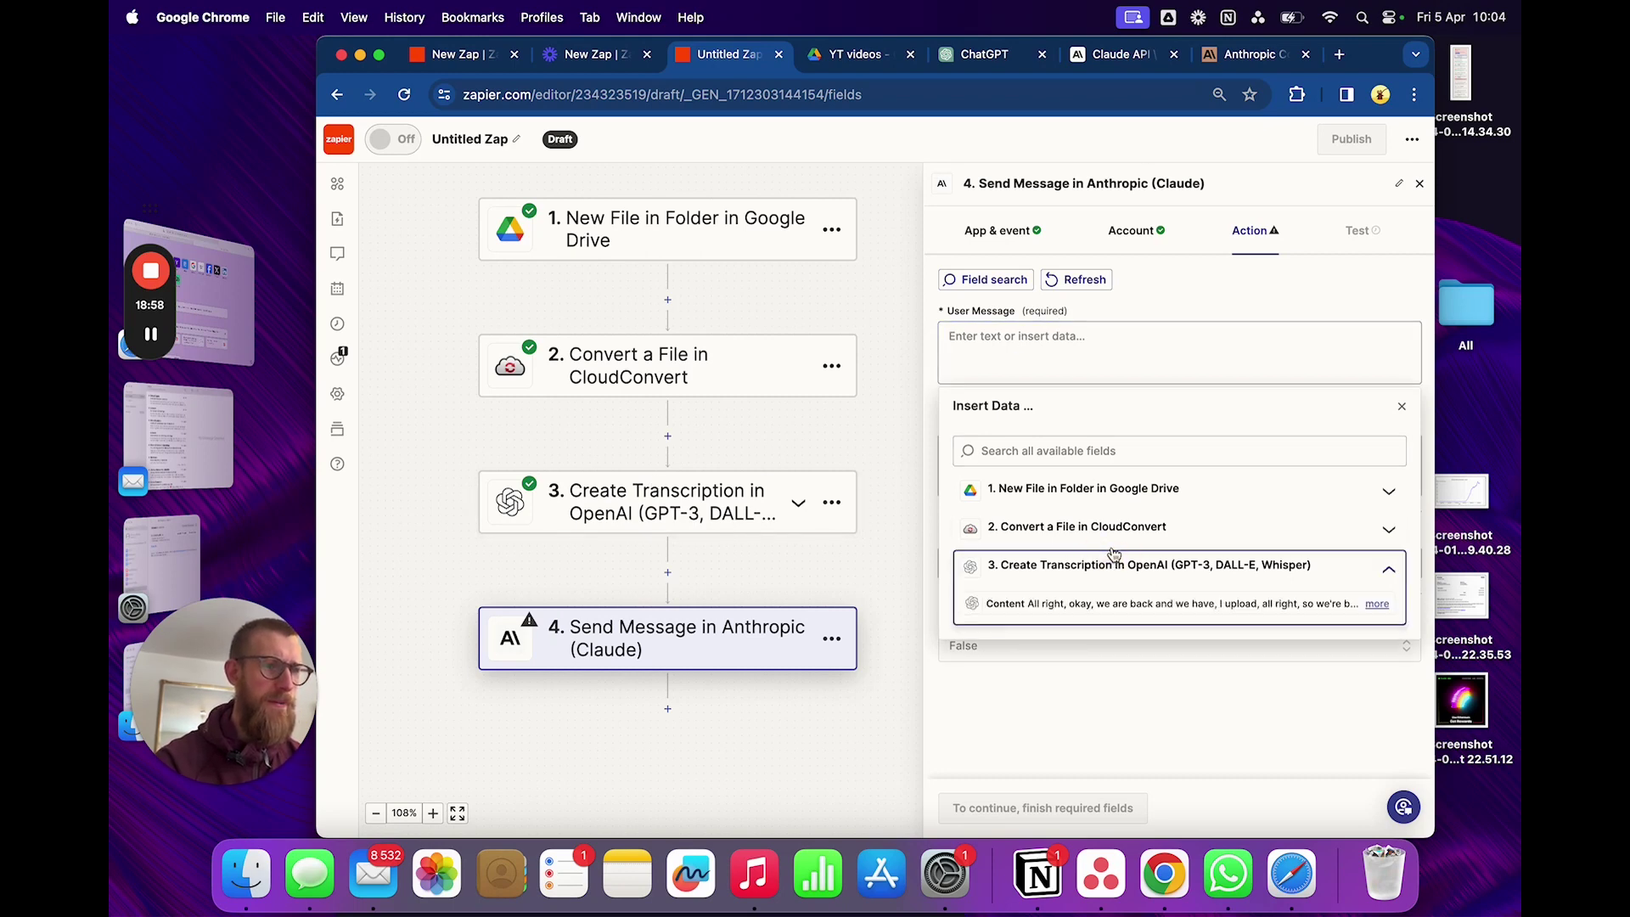
click(1058, 360)
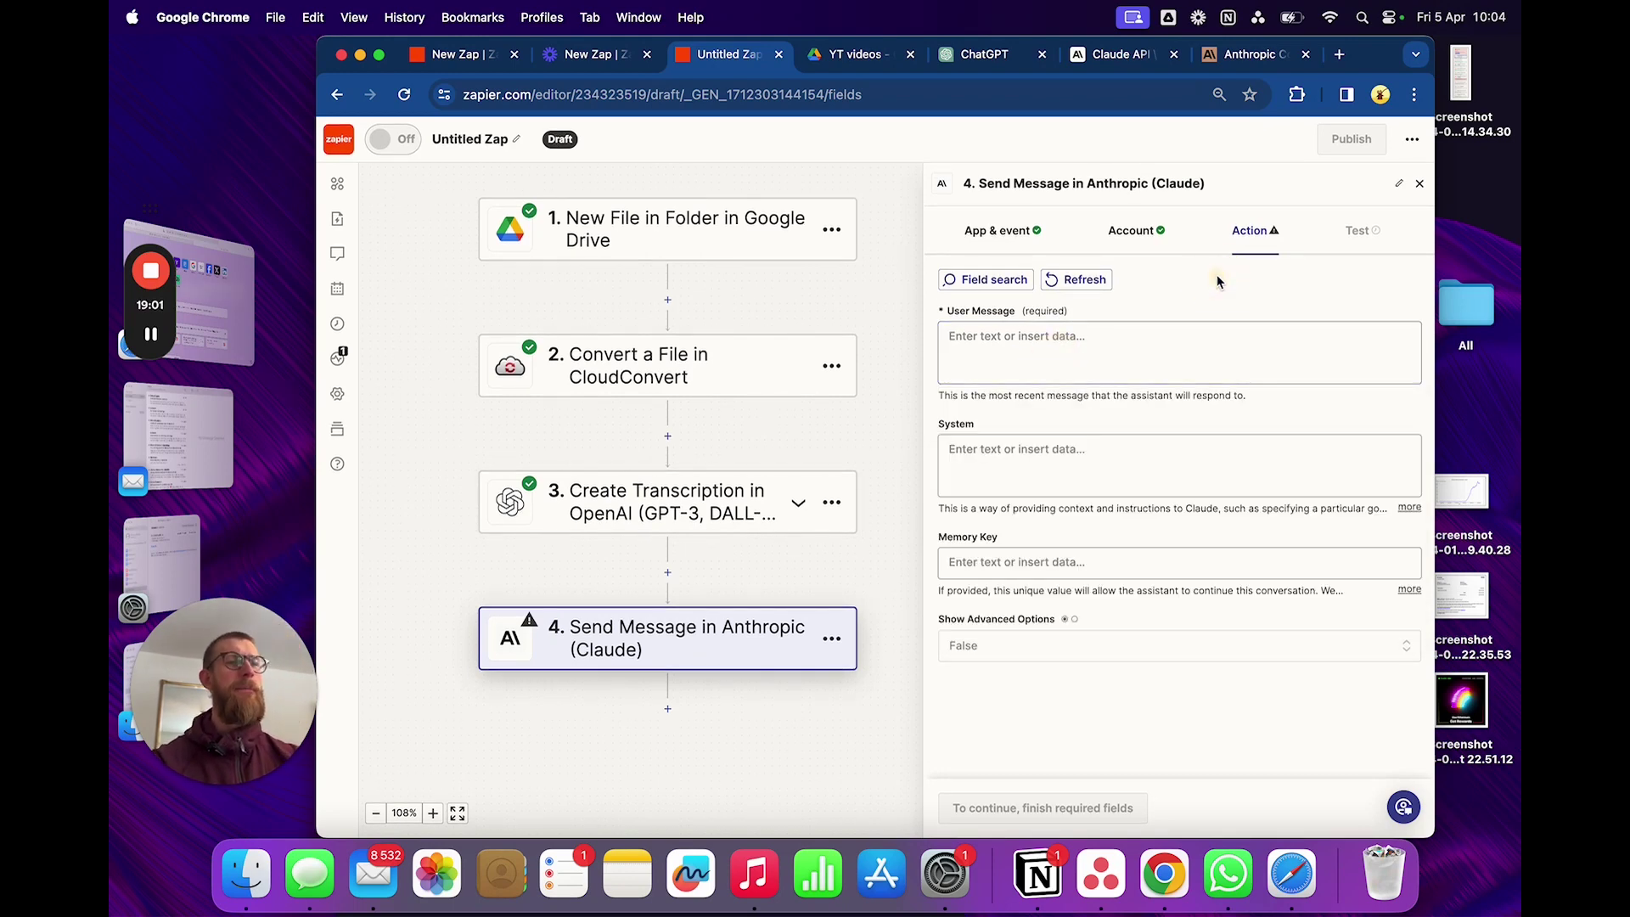
click(1090, 357)
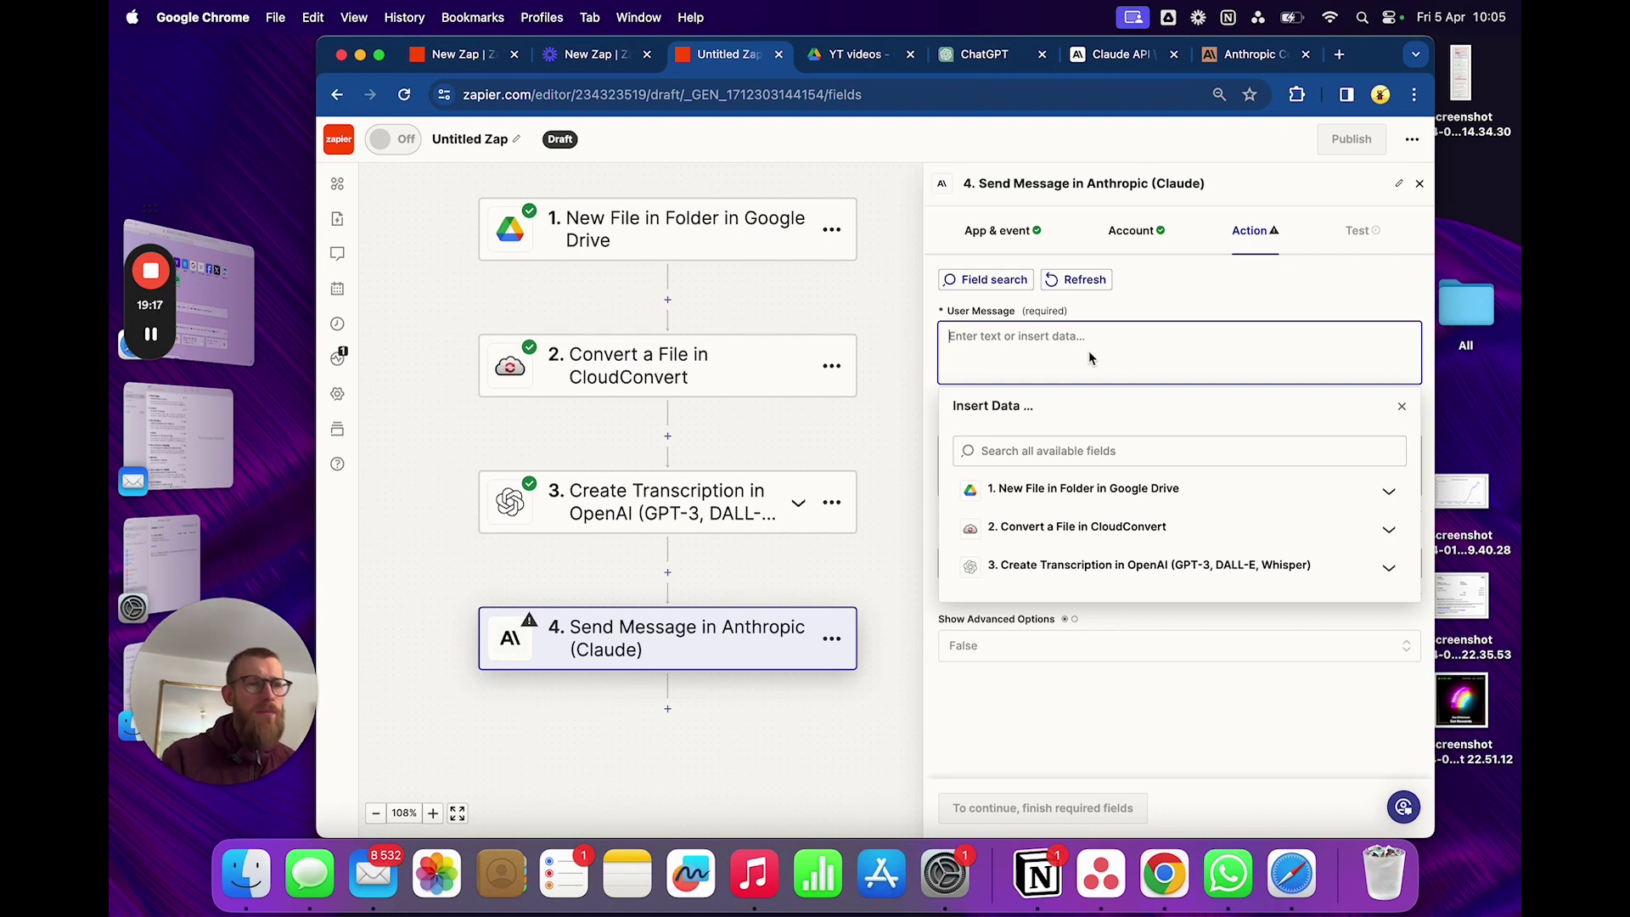
text(Write a descrip)
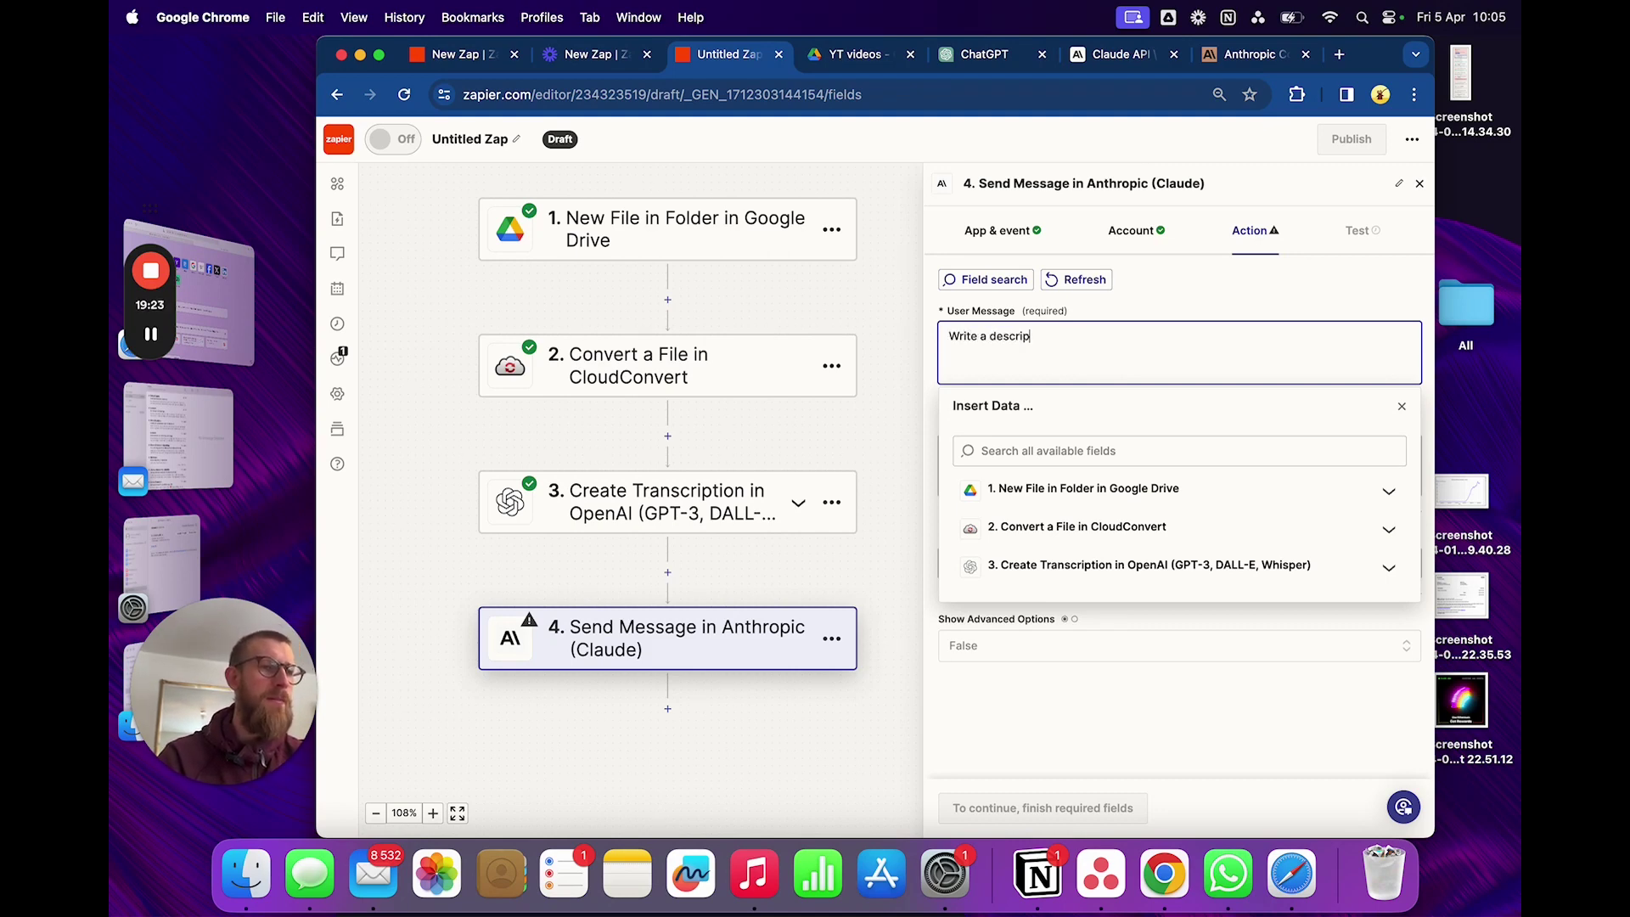
text(tion for this youtube video)
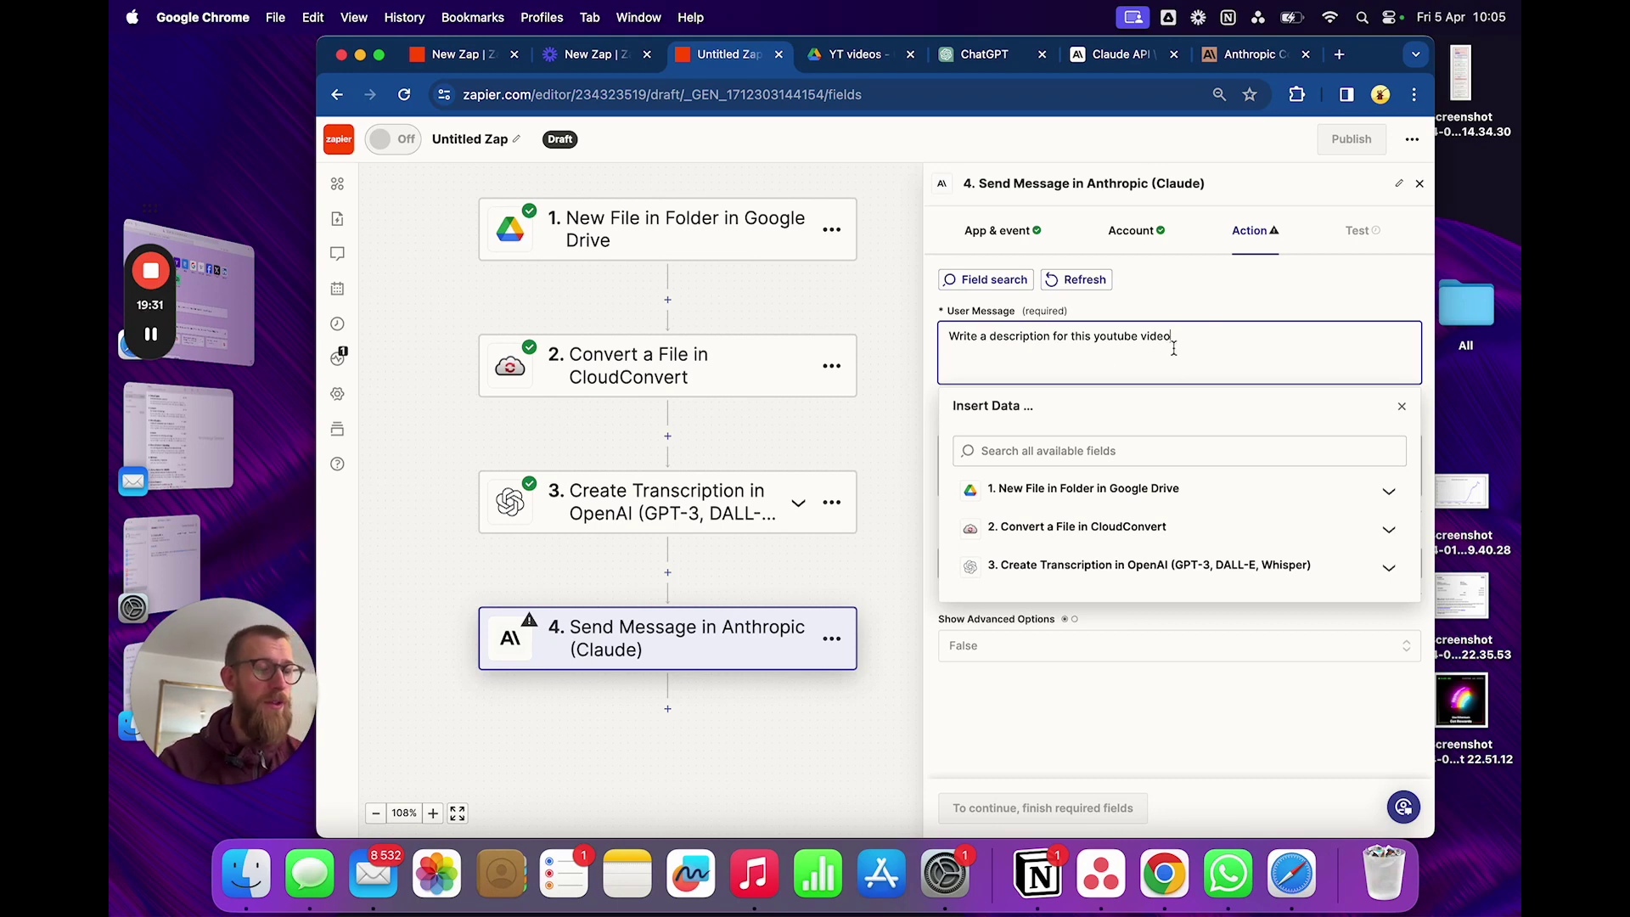
Step: Extend the prompt to request step-by-step coverage, a short intro, and relevant hashtags at the end
text(, use f)
key(BackSpace)
key(BackSpace)
key(BackSpace)
key(BackSpace)
key(BackSpace)
text(mention all that)
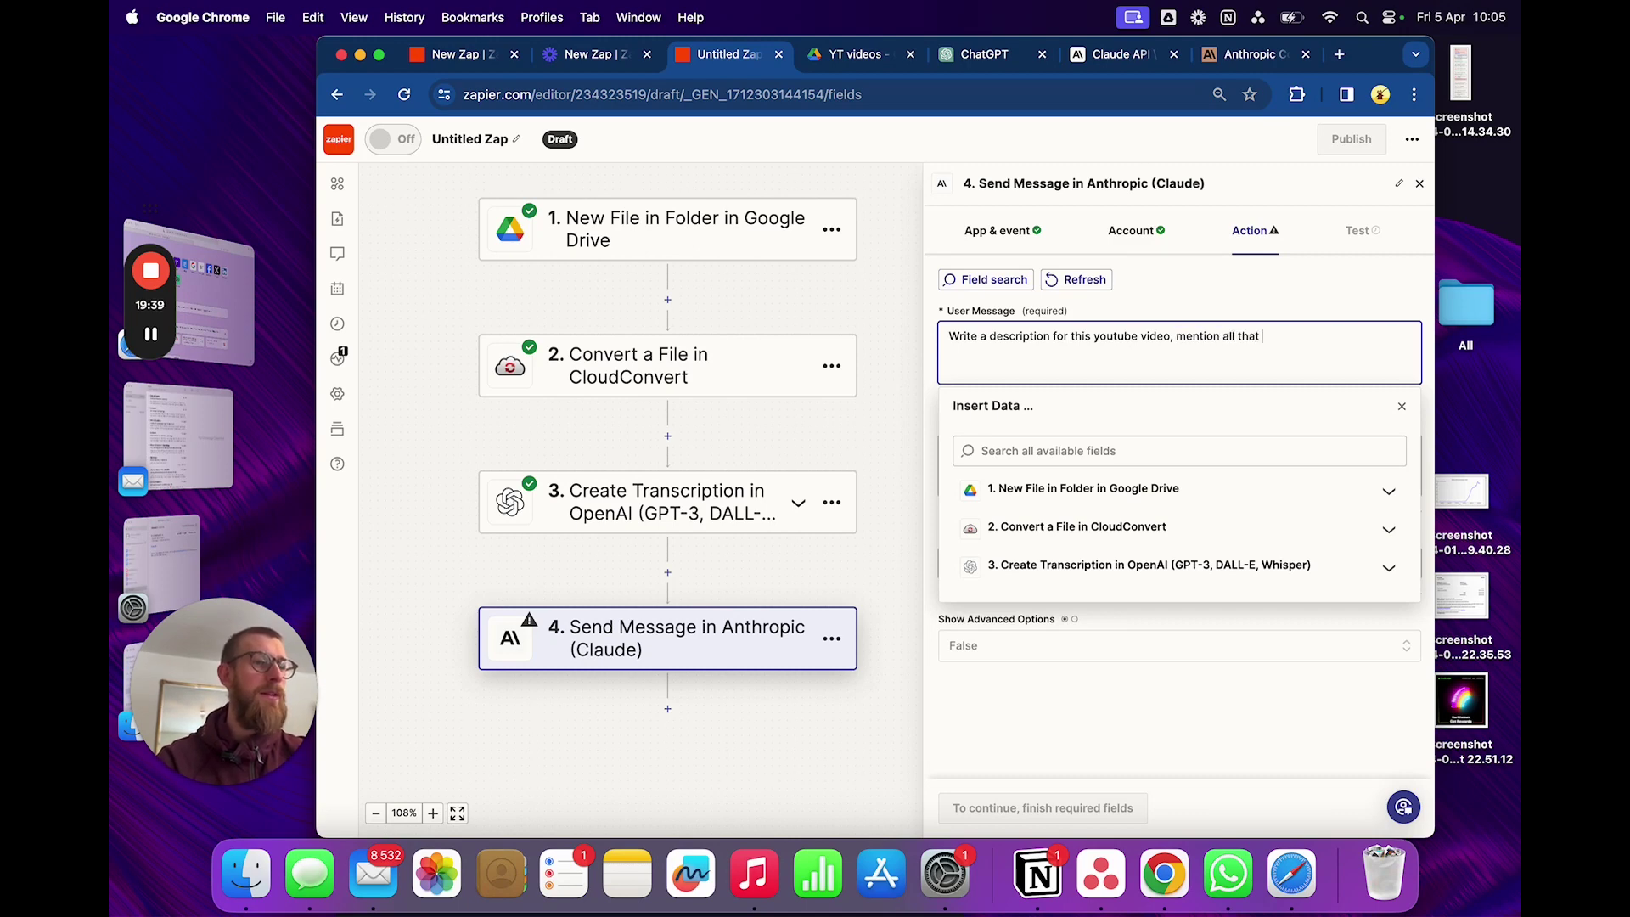
text( is in it in a )
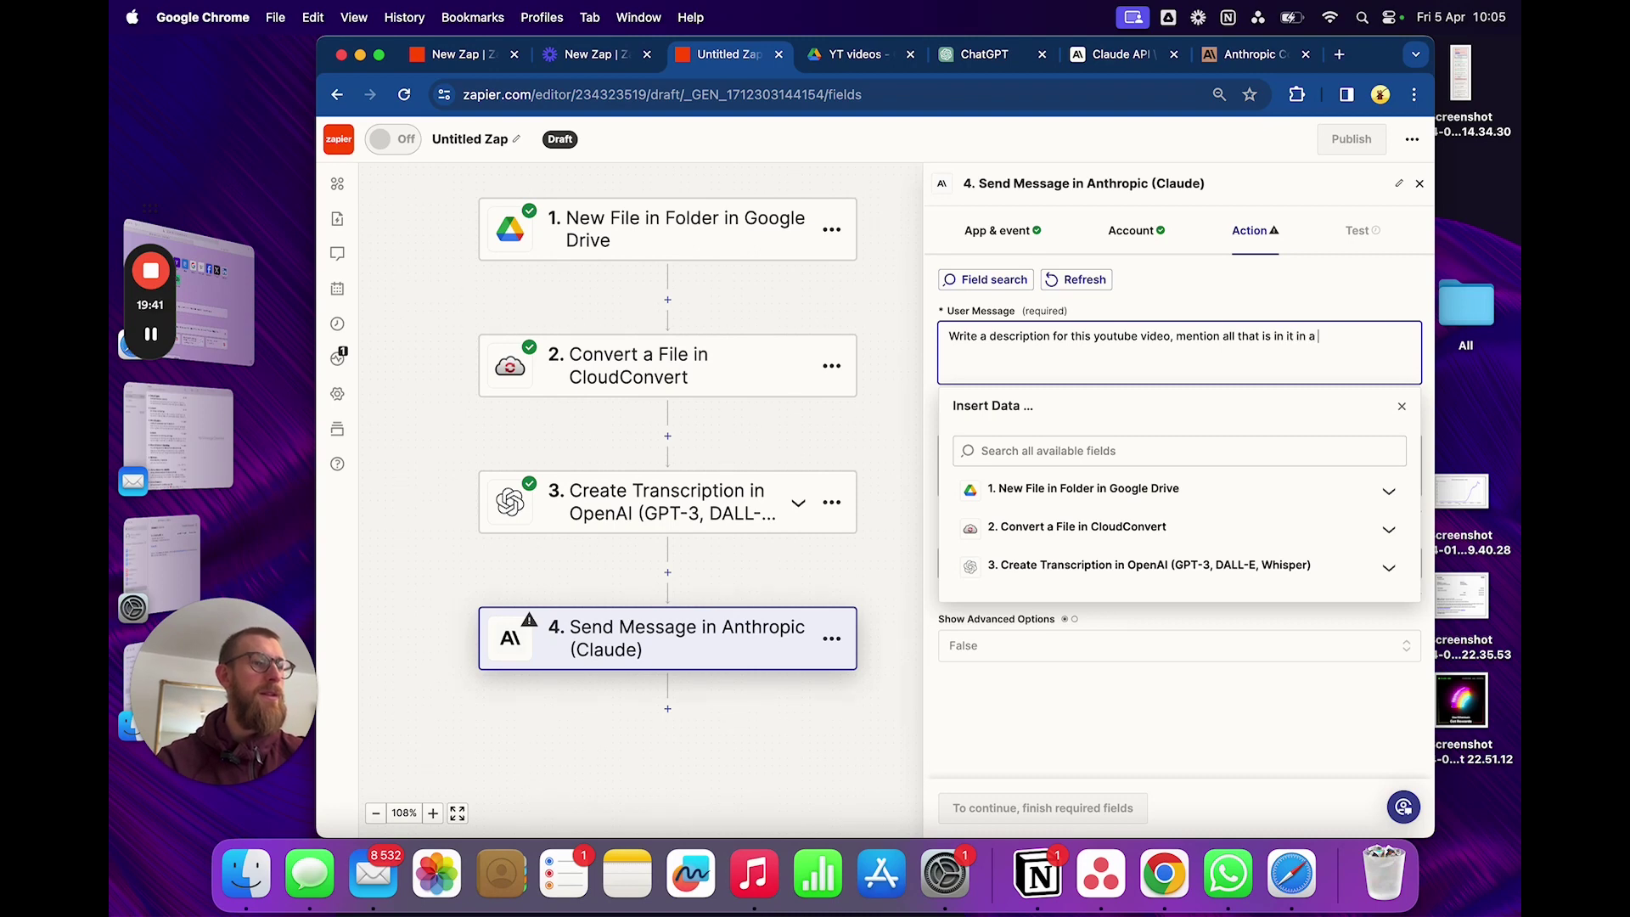
text(step by step proccess)
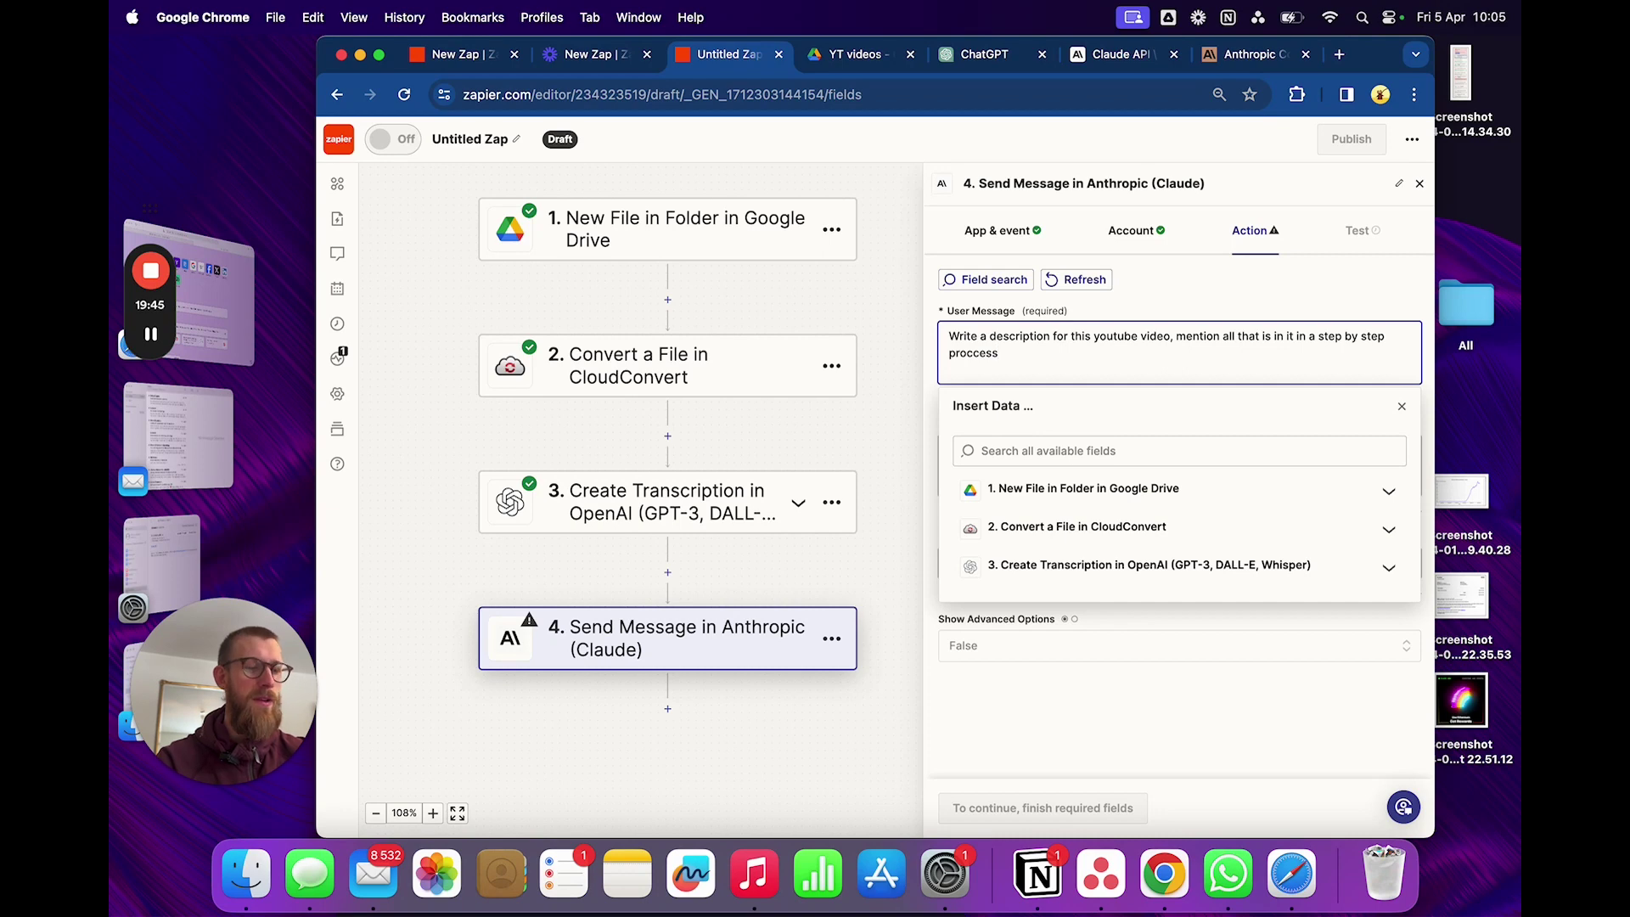
text( and a little intro in the begginning)
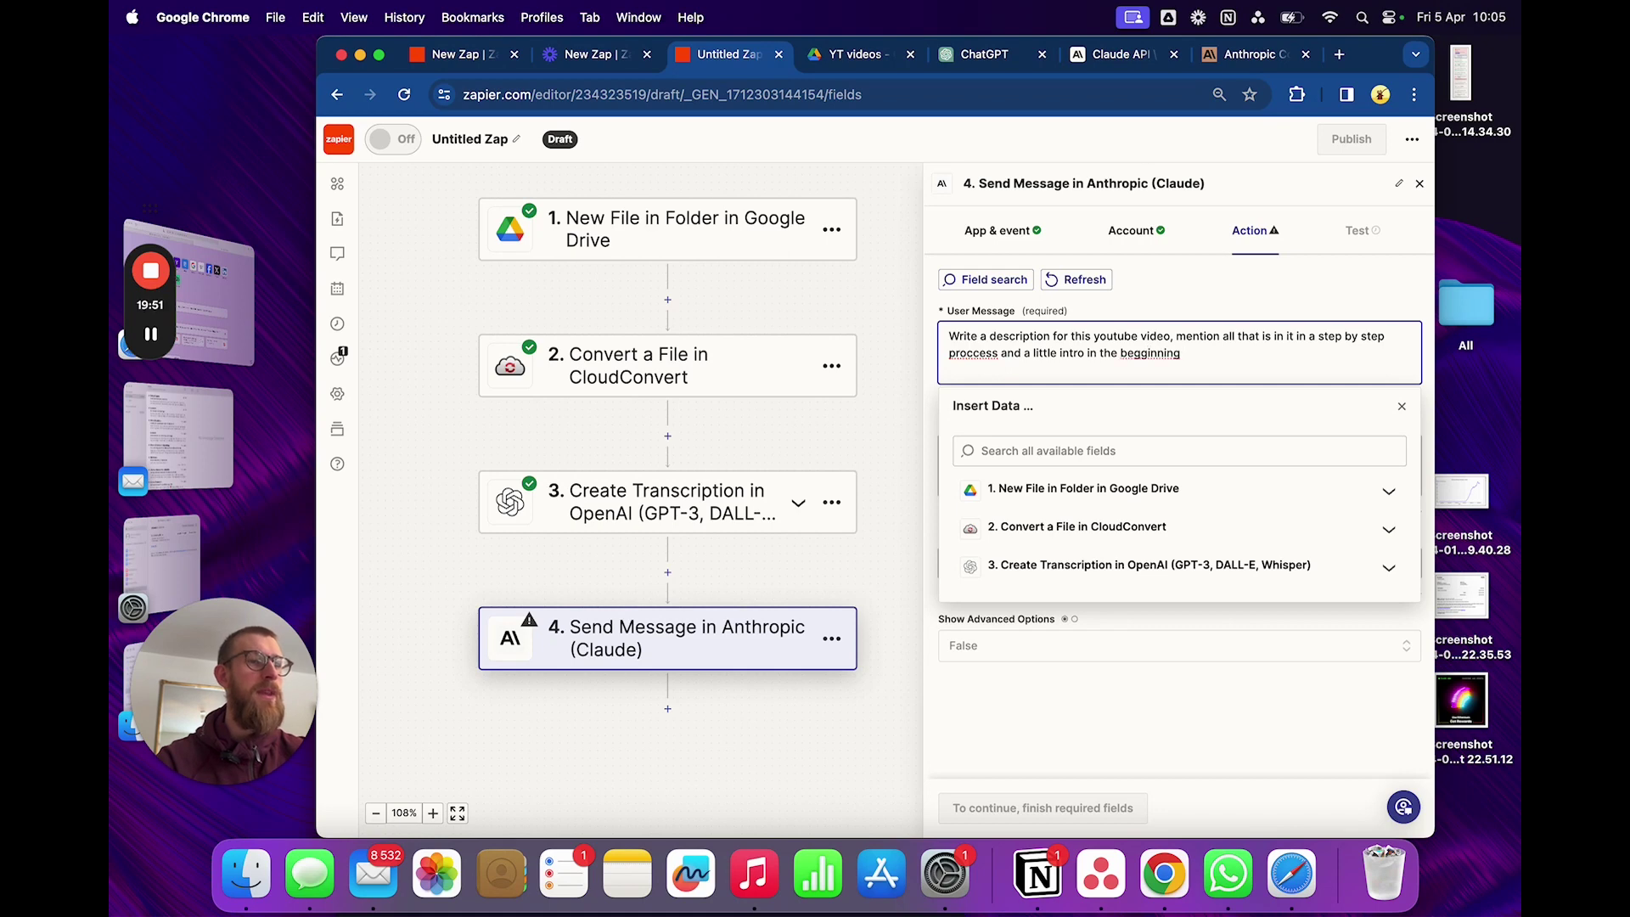
key(BackSpace)
key(BackSpace)
key(BackSpace)
key(BackSpace)
key(BackSpace)
key(BackSpace)
key(BackSpace)
key(BackSpace)
text(inning .)
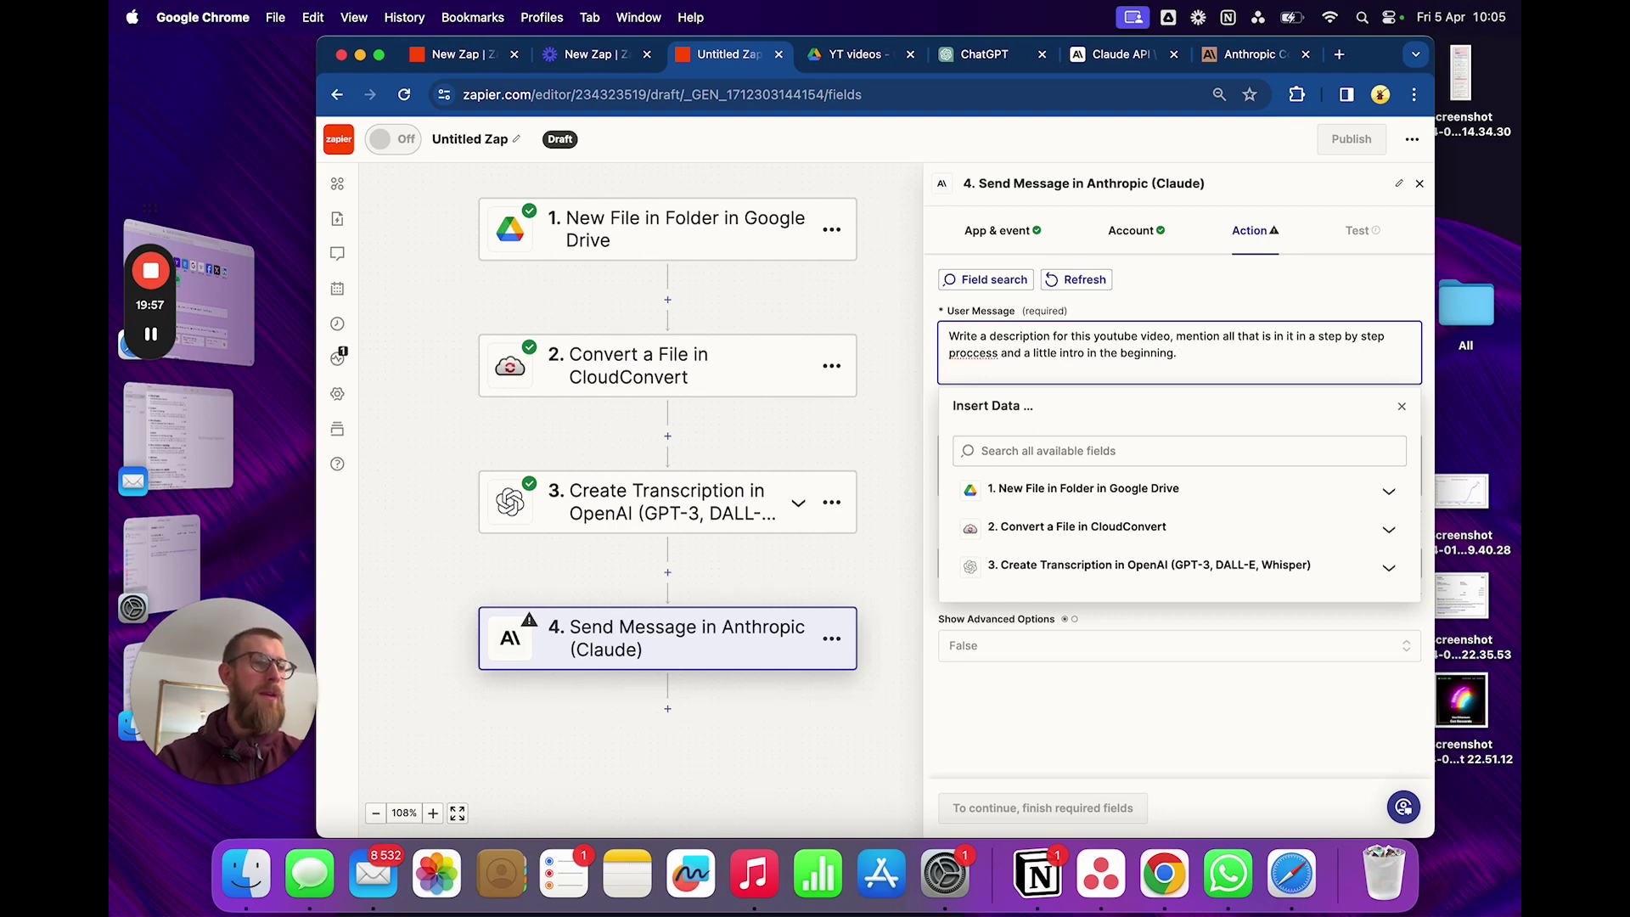
text( use relevant hashtac)
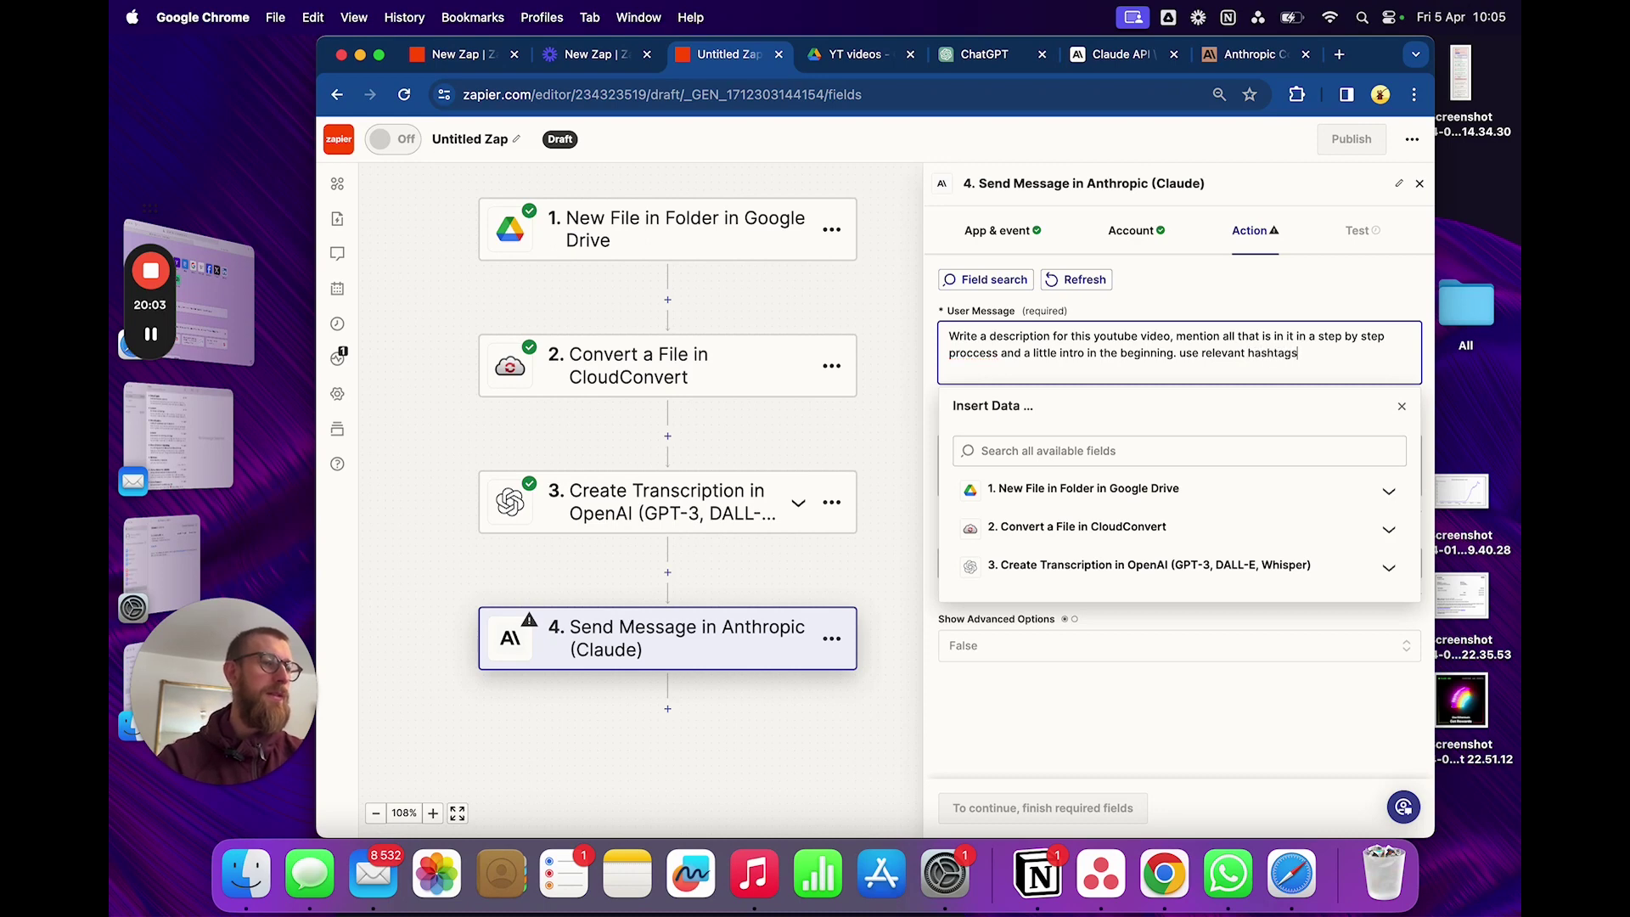
text(s in the end.)
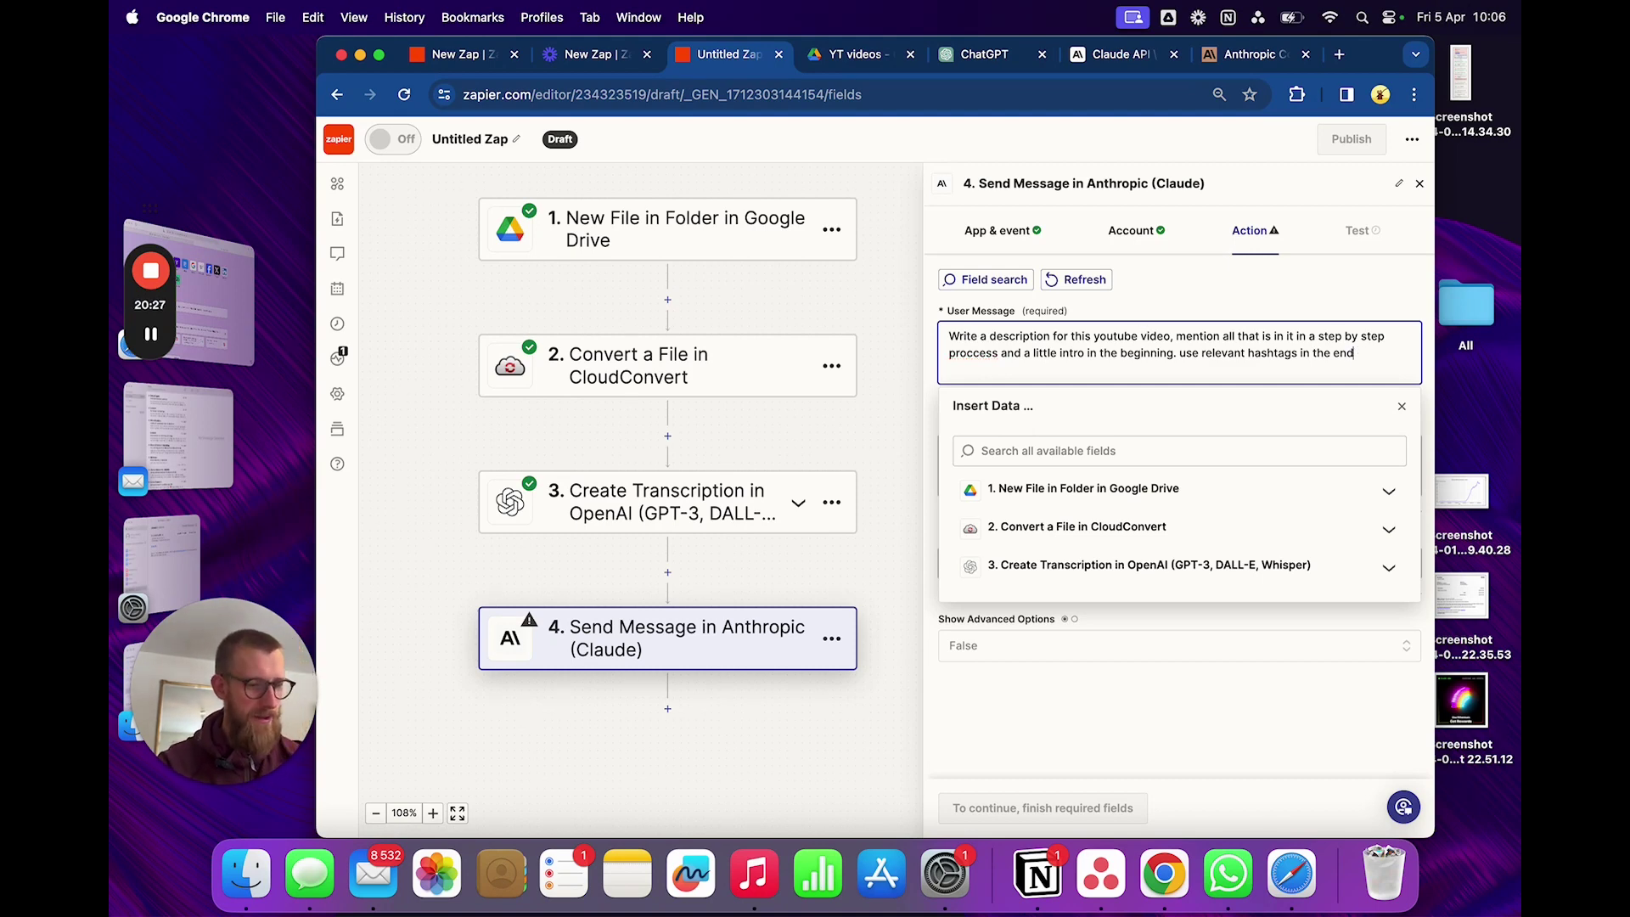
Step: Insert the transcription step's Content into the Claude User Message
click(1150, 567)
click(1137, 606)
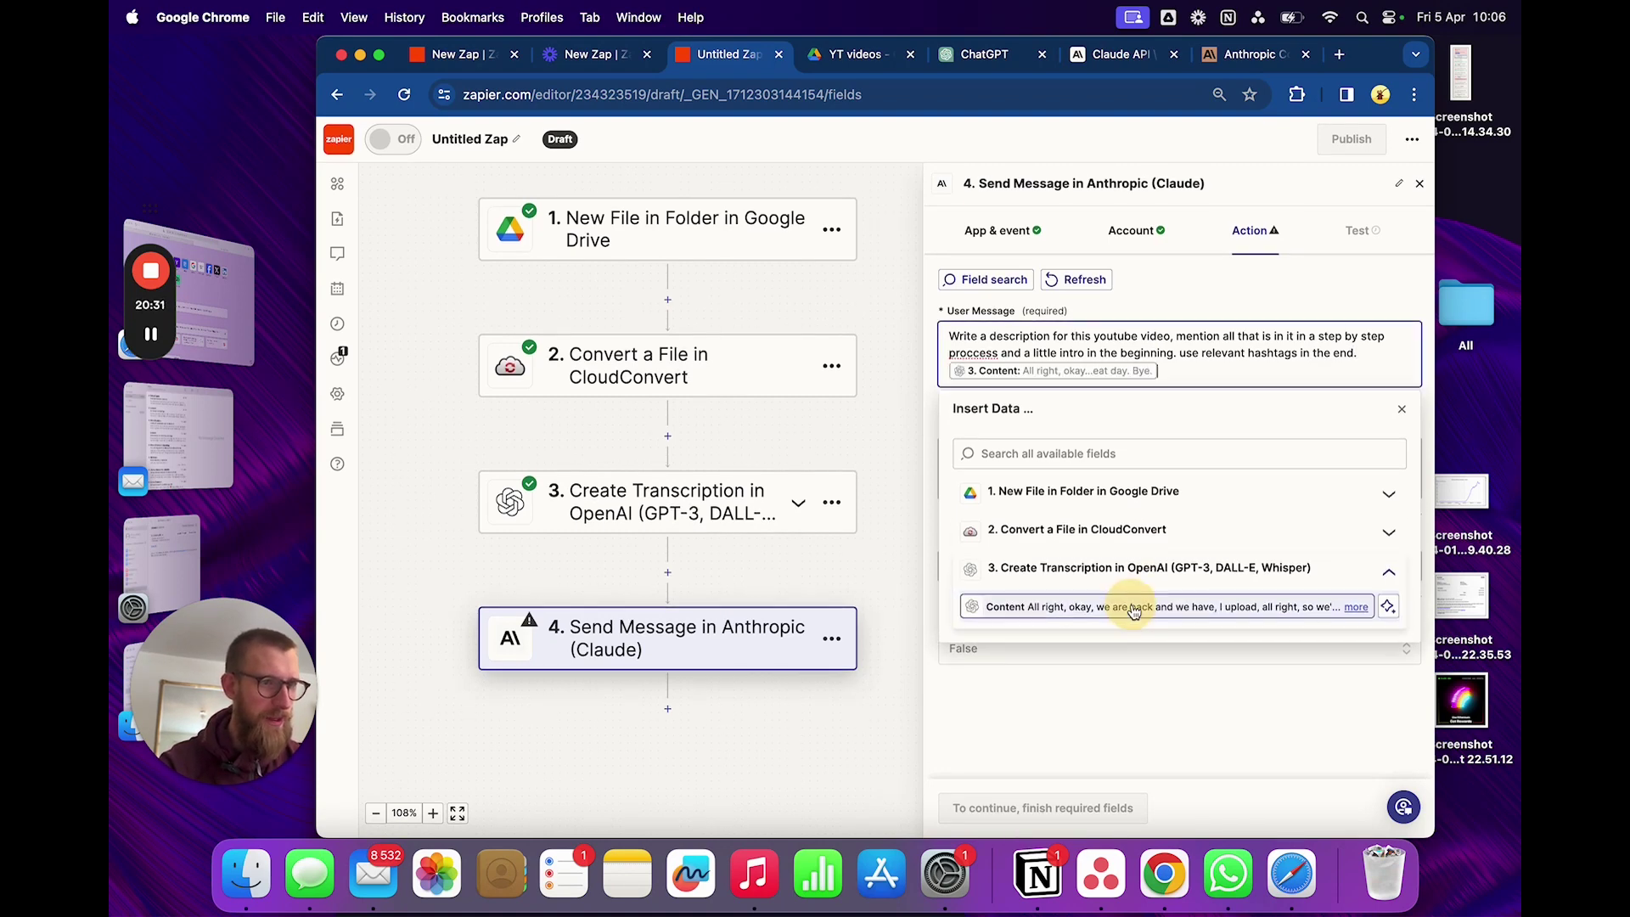
click(1295, 281)
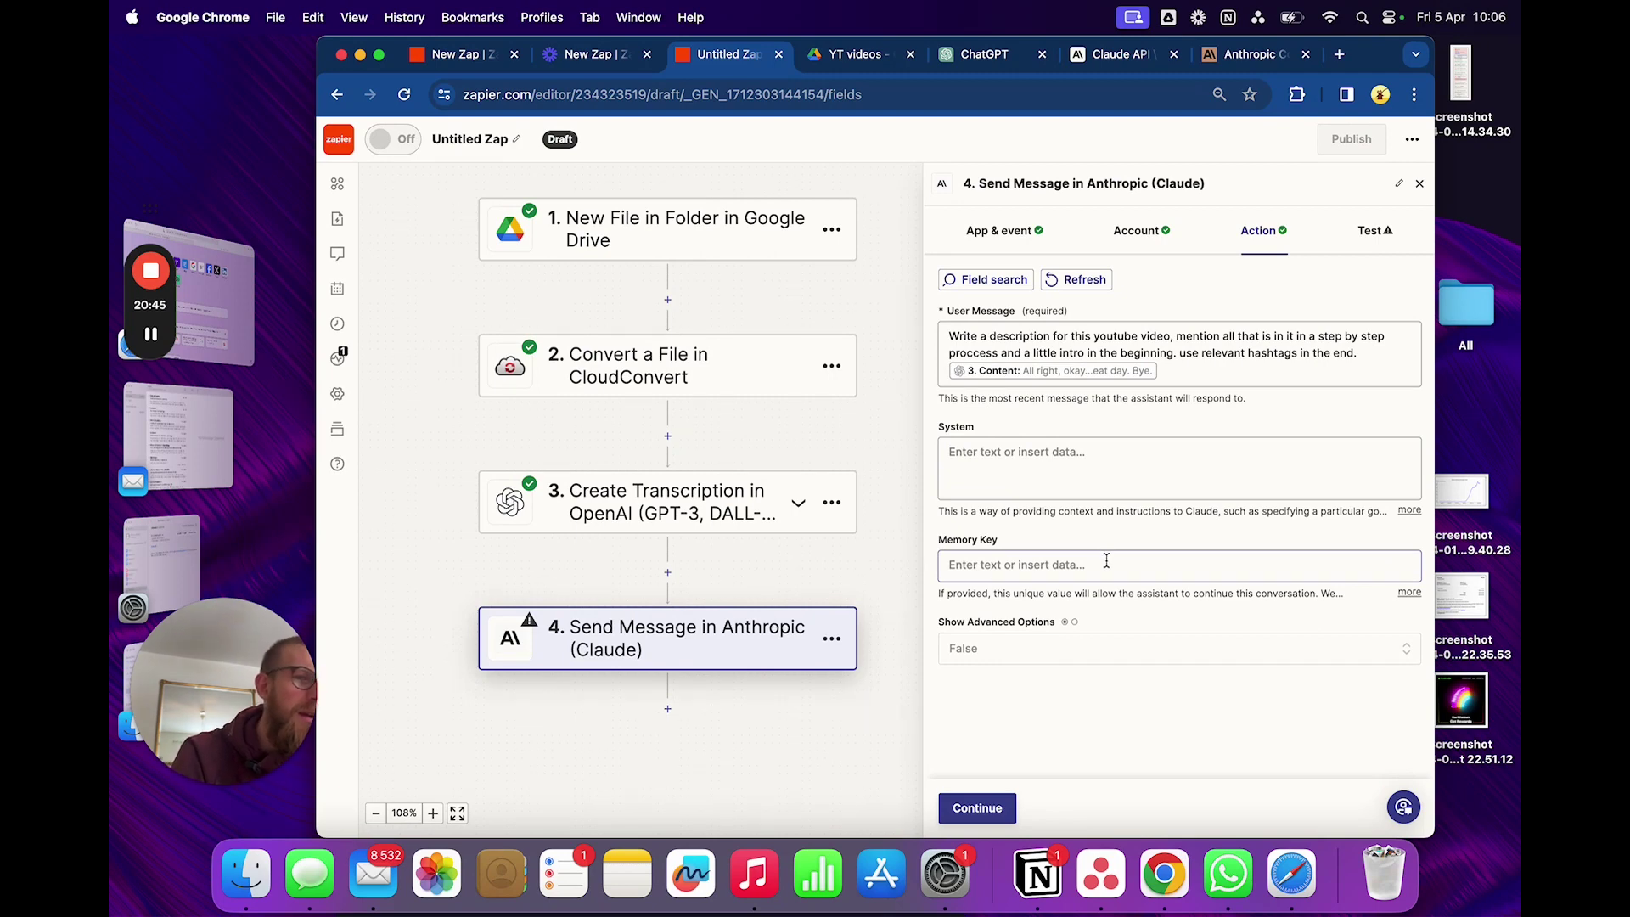
Step: Set the Memory Key to the Google Drive file's Title
click(1106, 561)
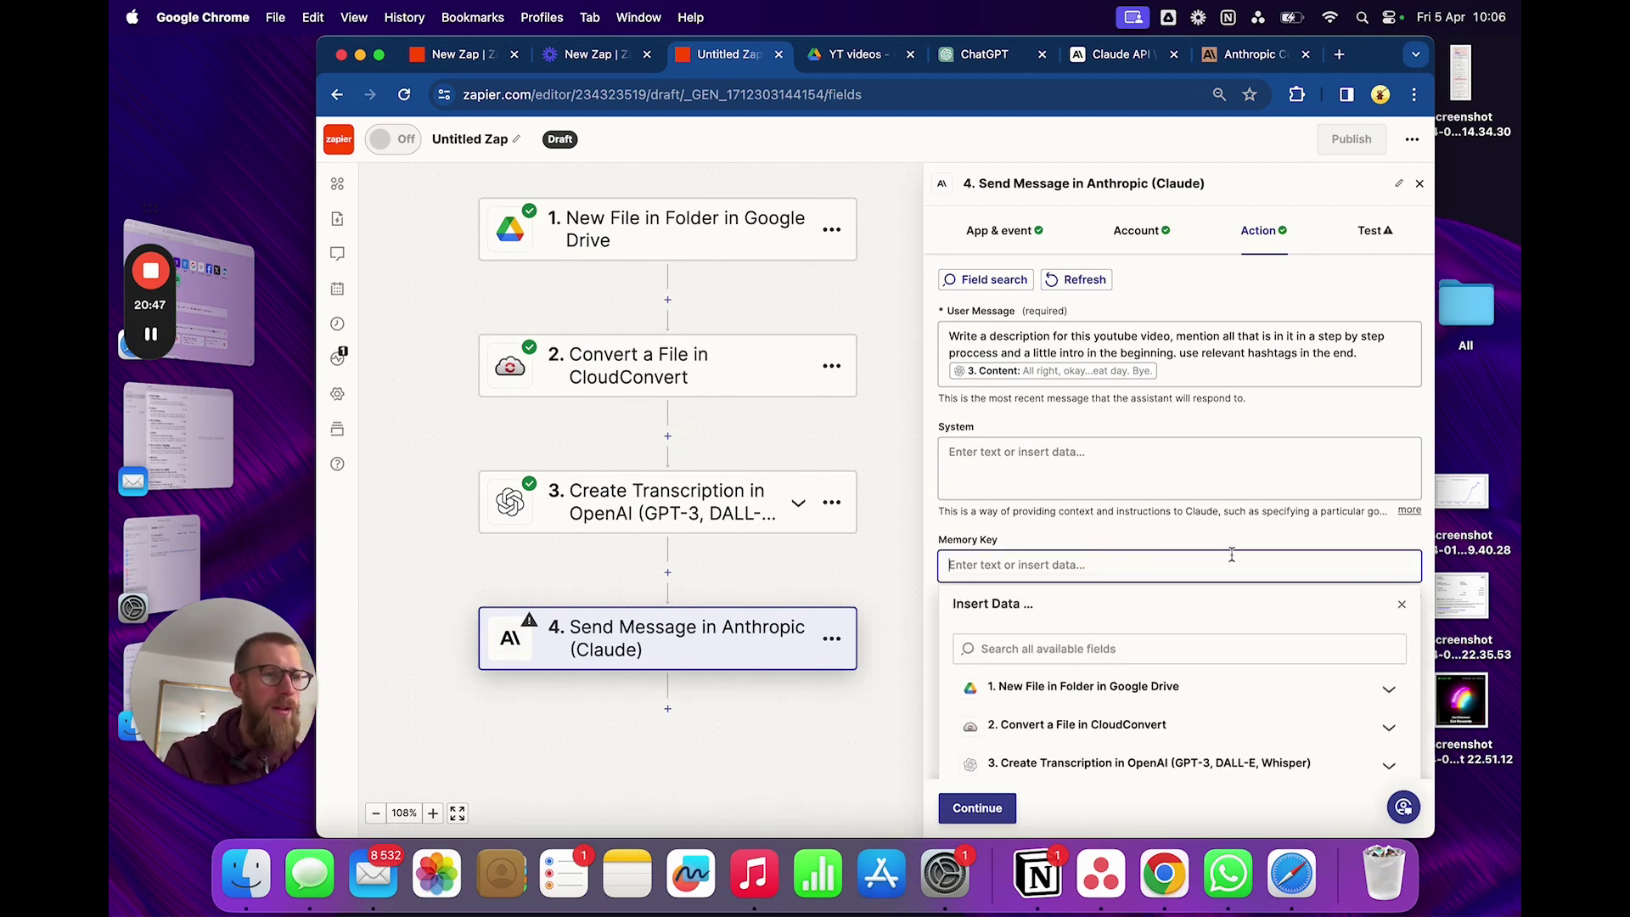
scroll(1180, 671, down, 1)
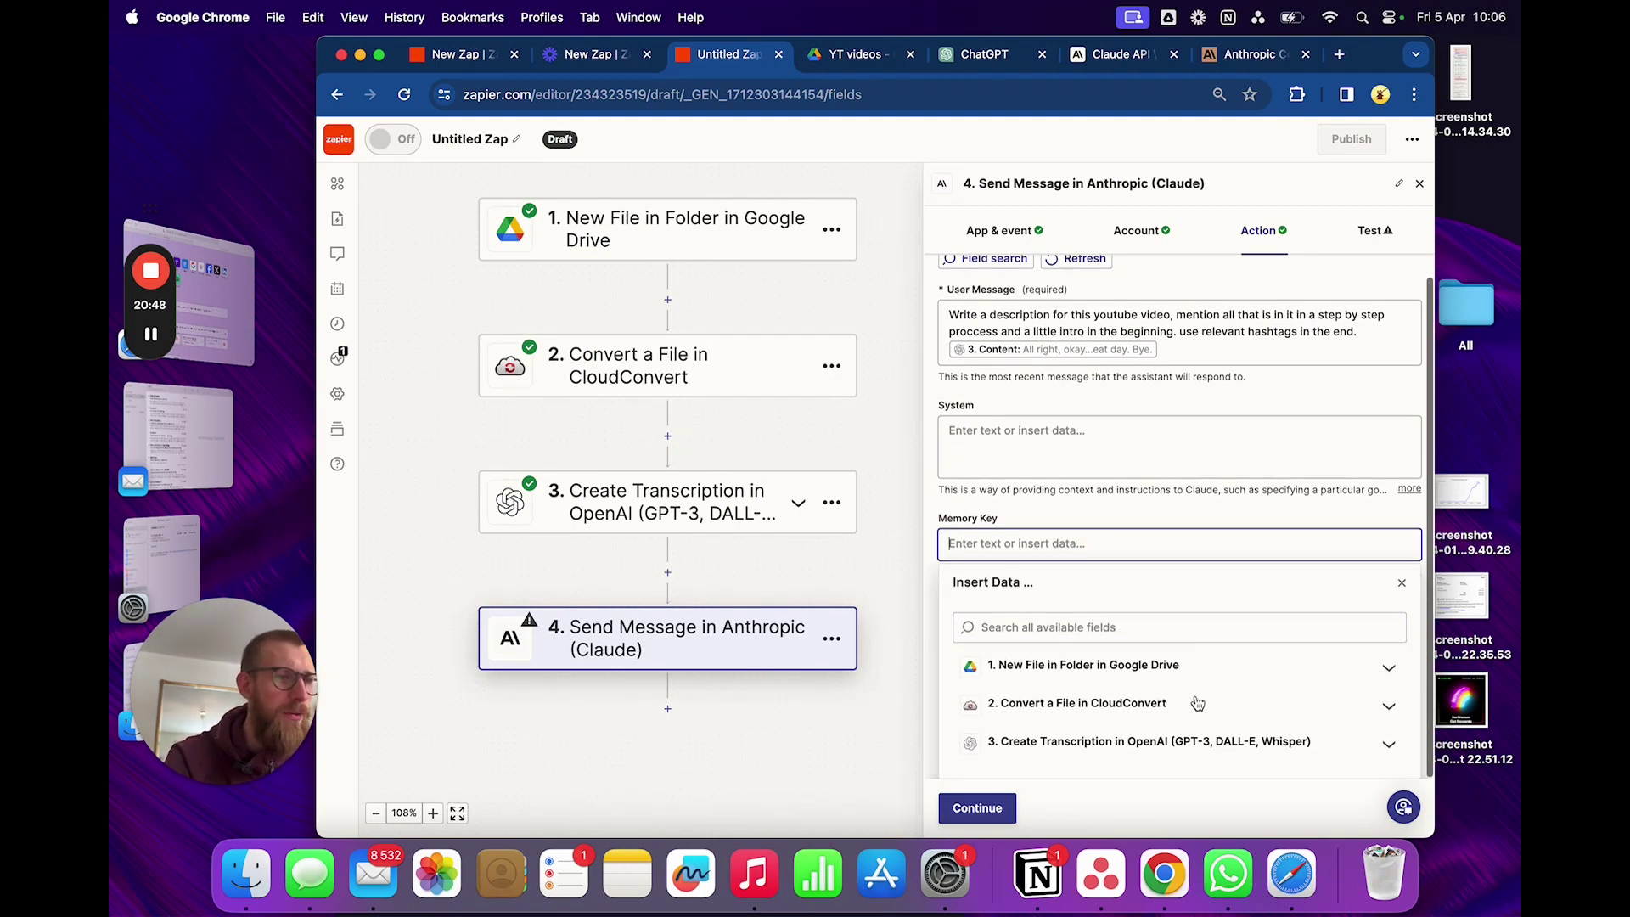
click(1358, 743)
click(1099, 629)
click(1197, 668)
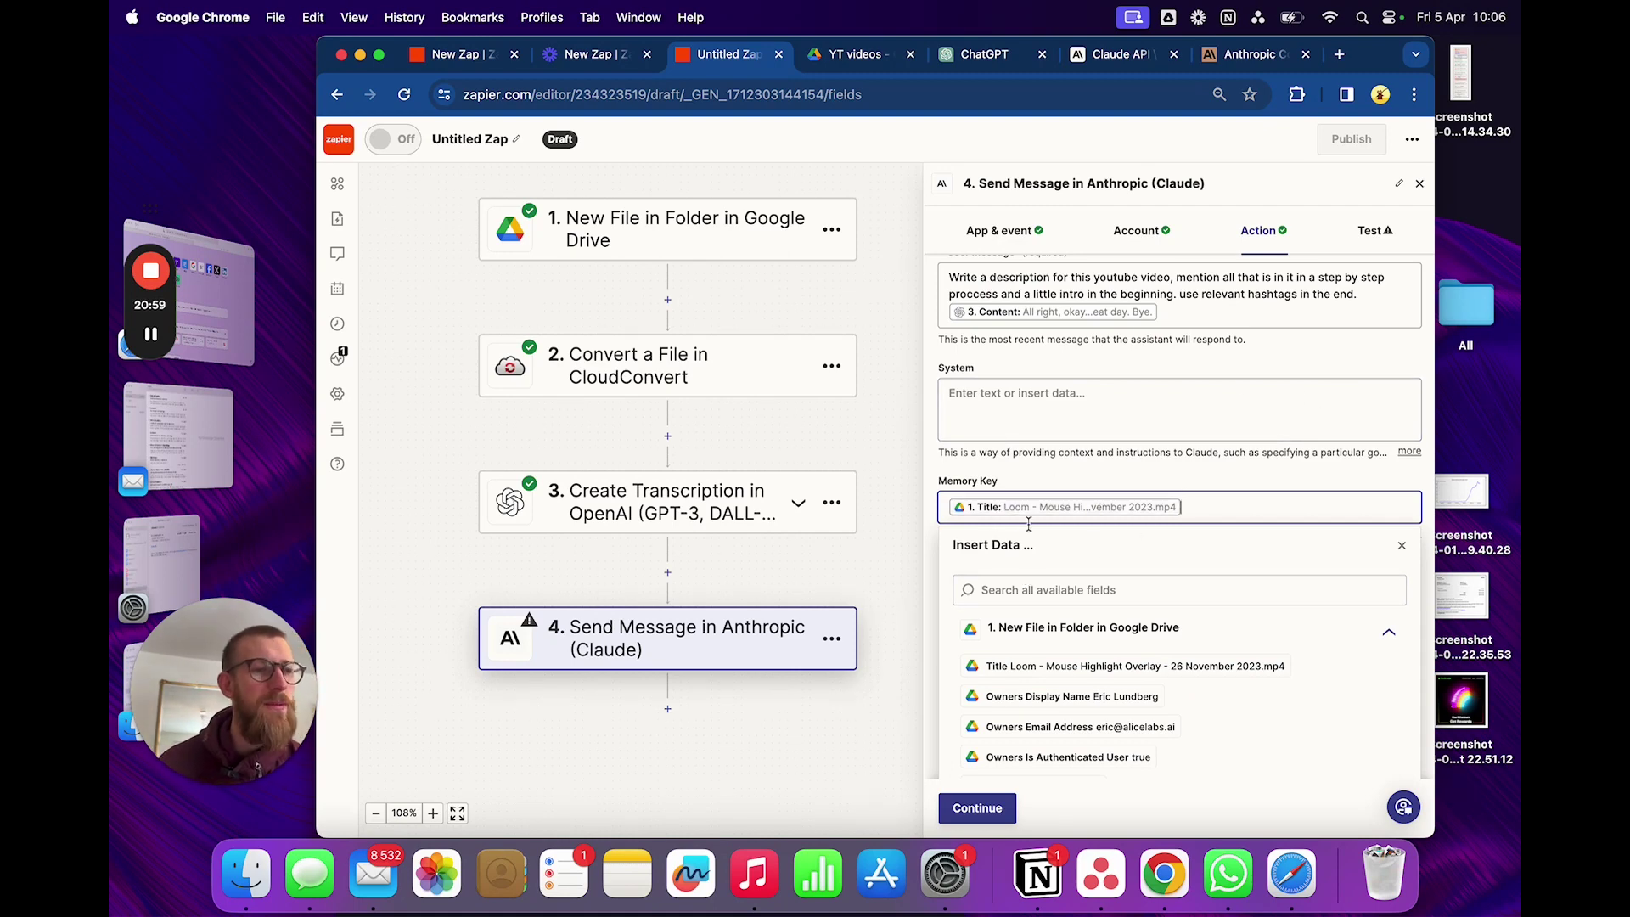
click(1288, 356)
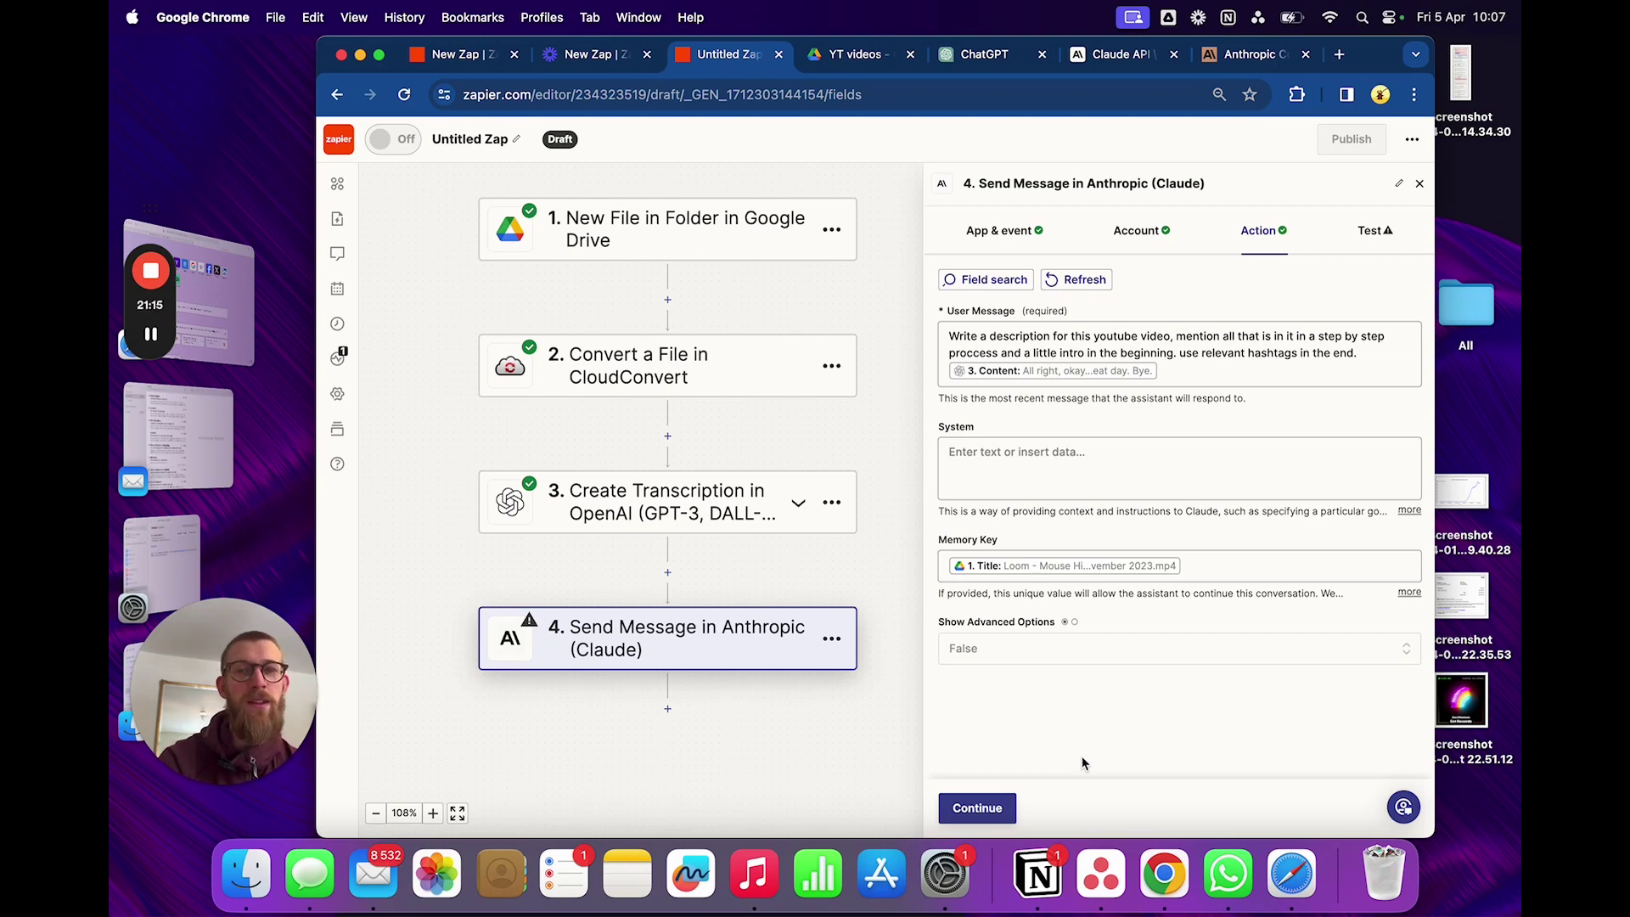
Step: Continue and test the Claude Send Message step
click(974, 808)
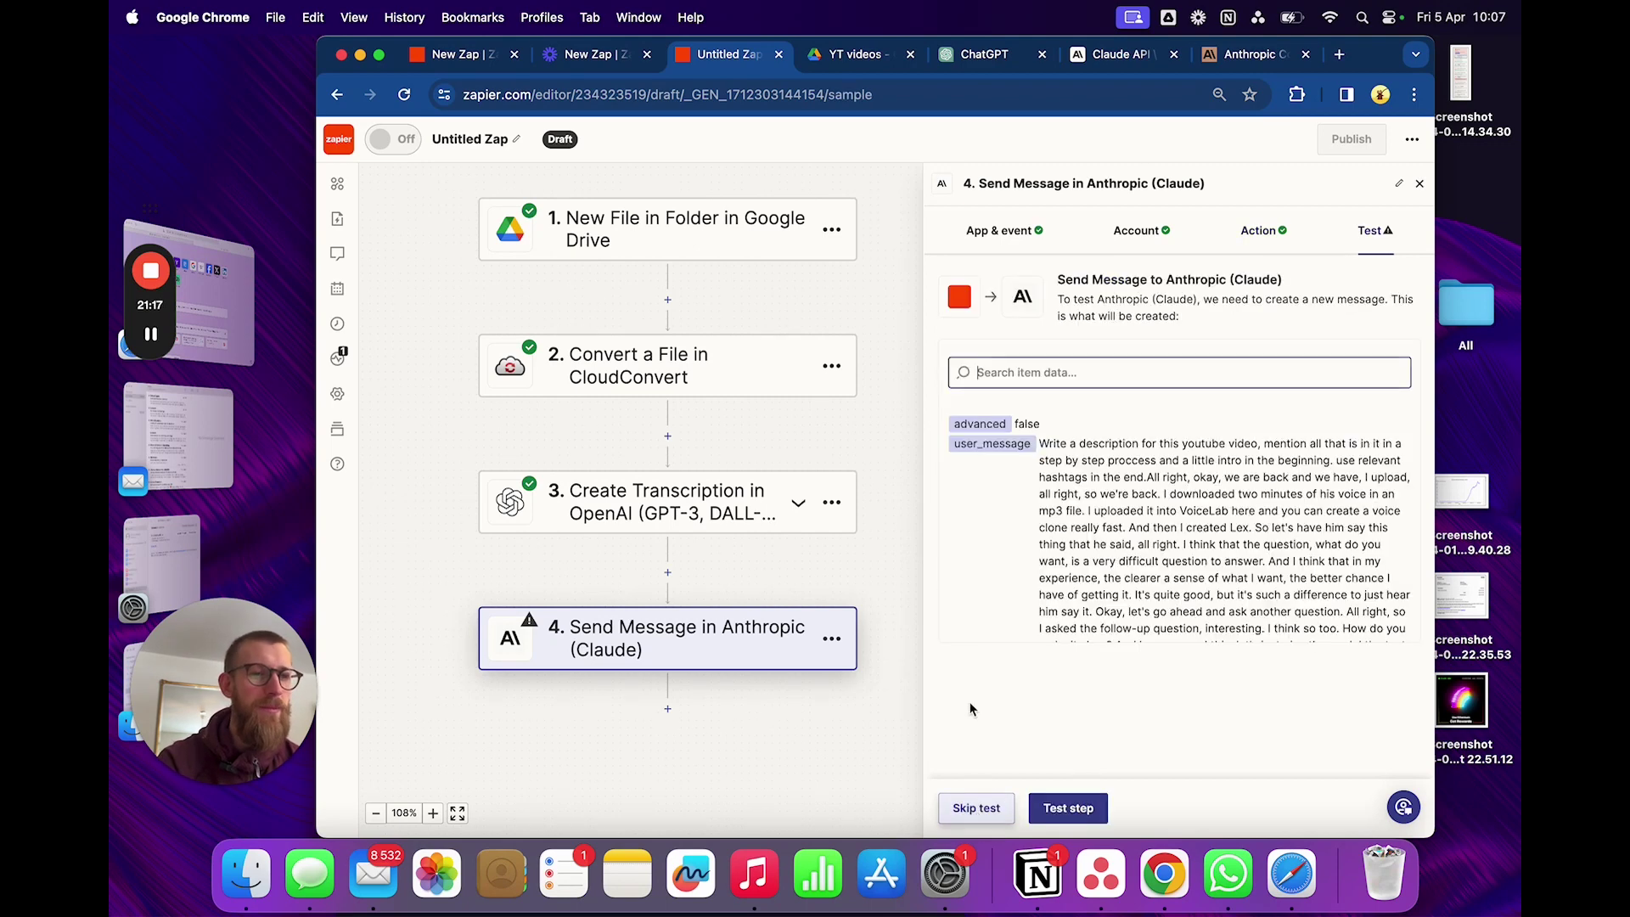
scroll(1082, 624, down, 1)
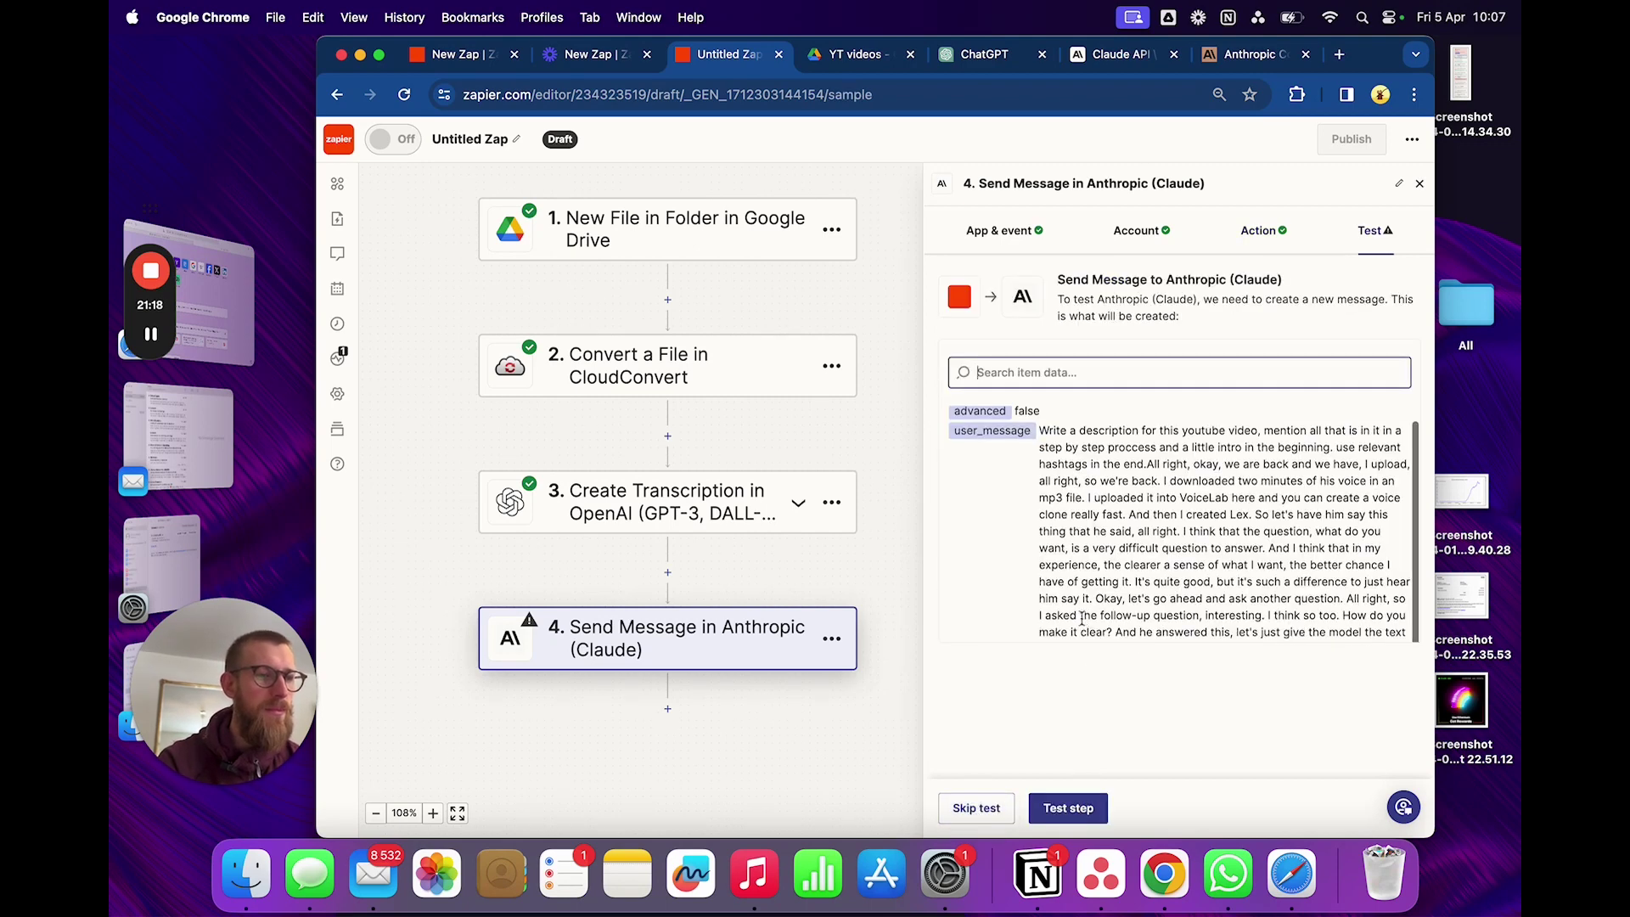
click(1068, 820)
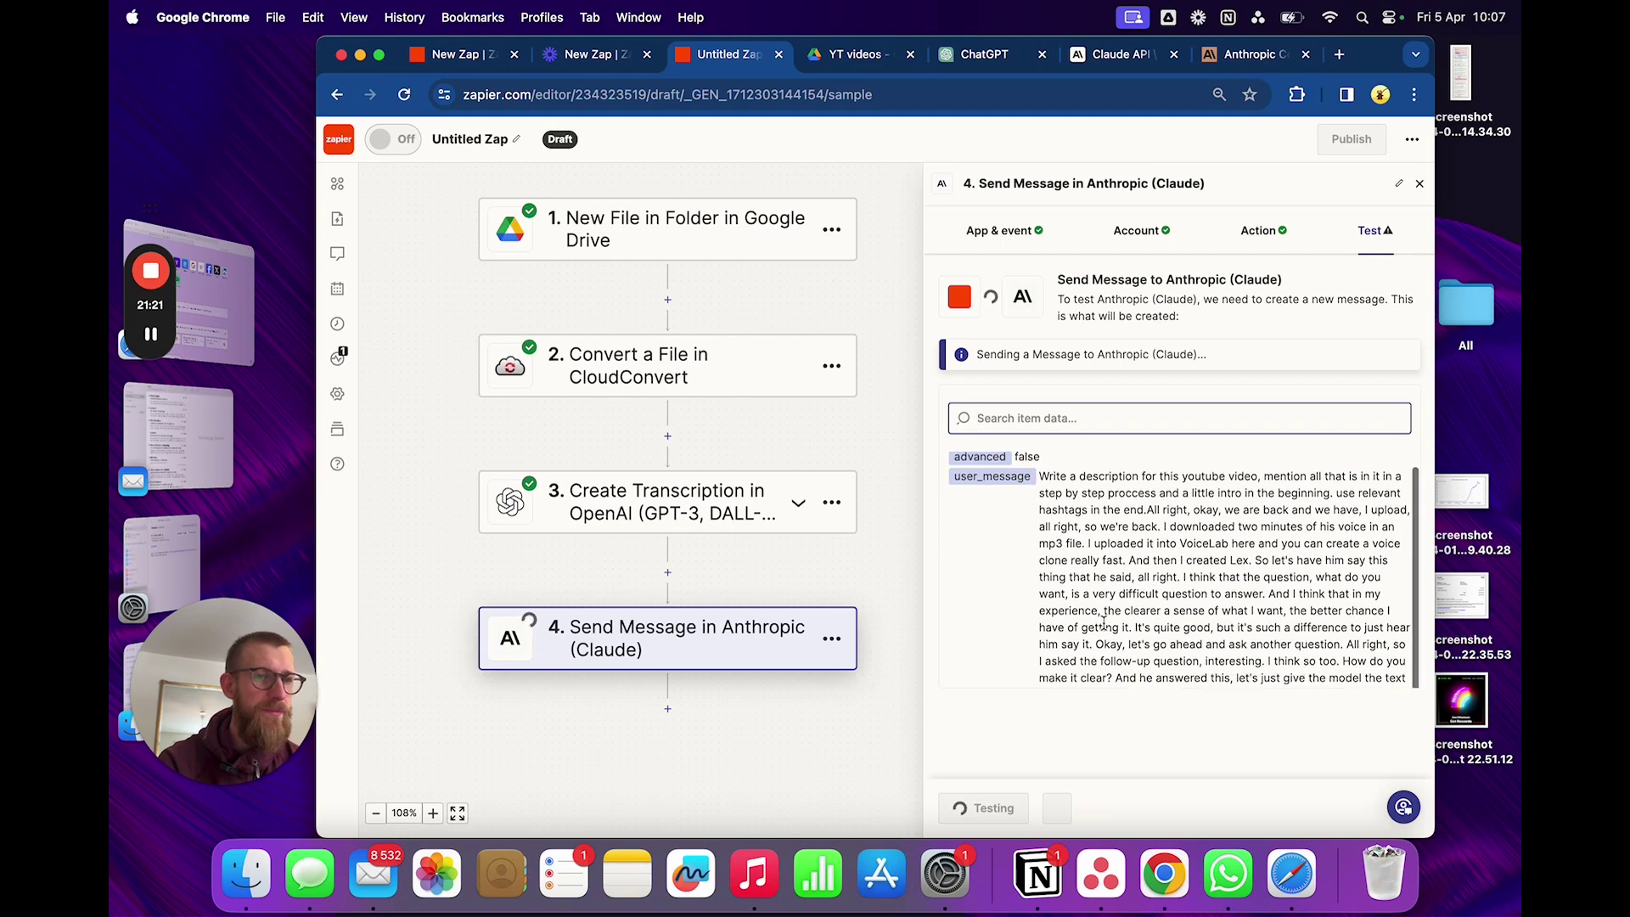
Step: Add a fifth step after the Claude step and search for YouTube
click(667, 709)
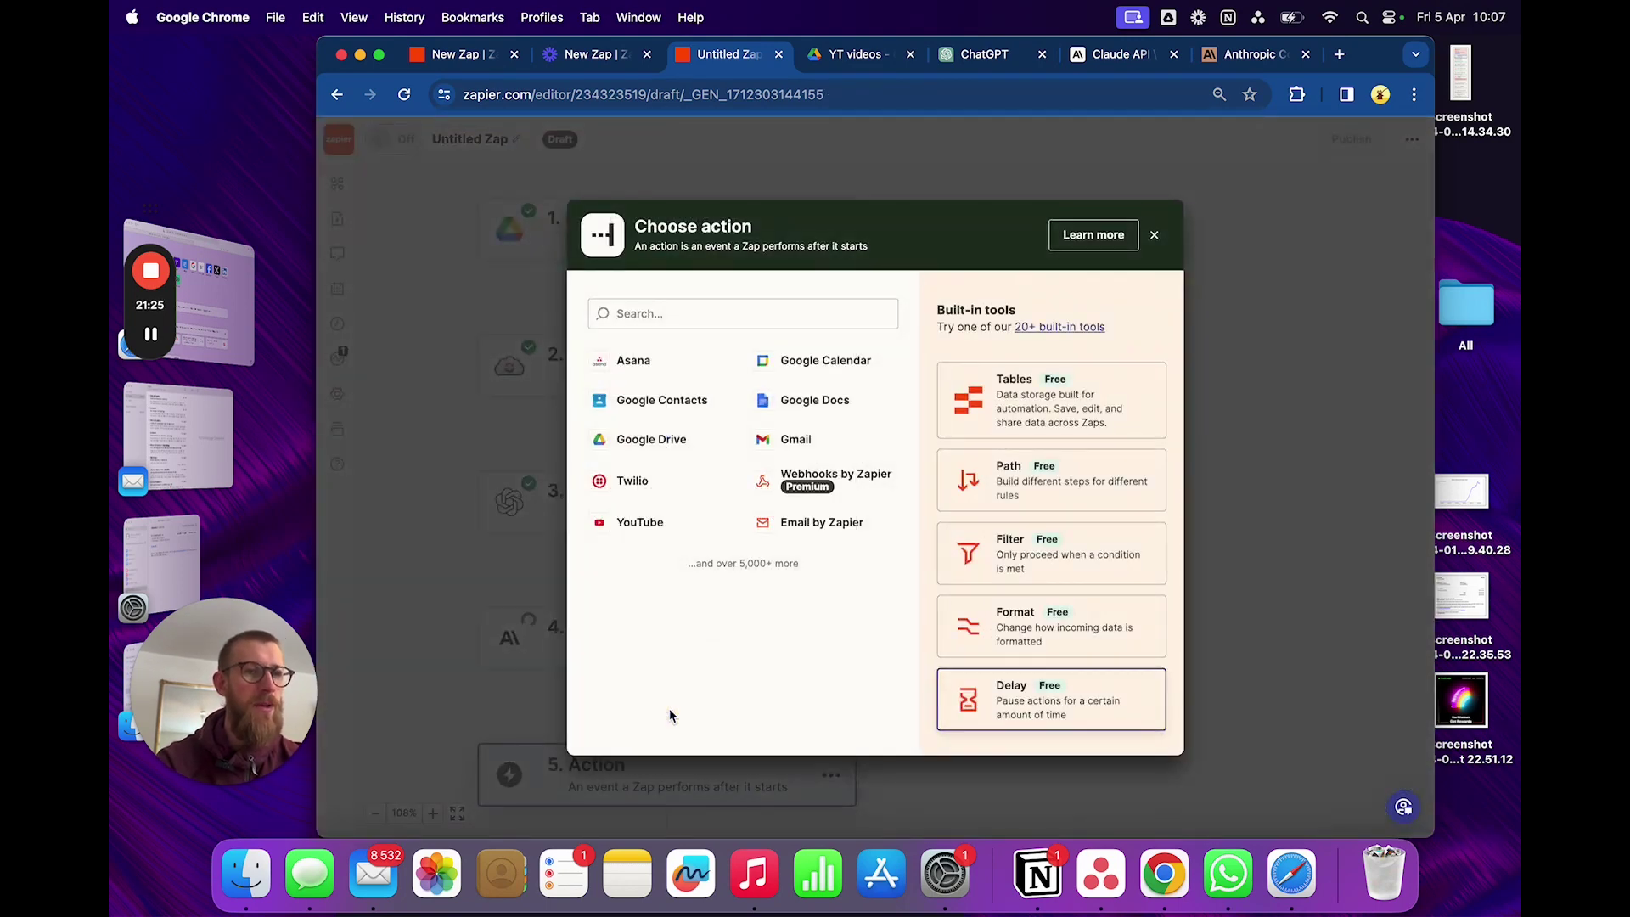
click(703, 313)
text(ye)
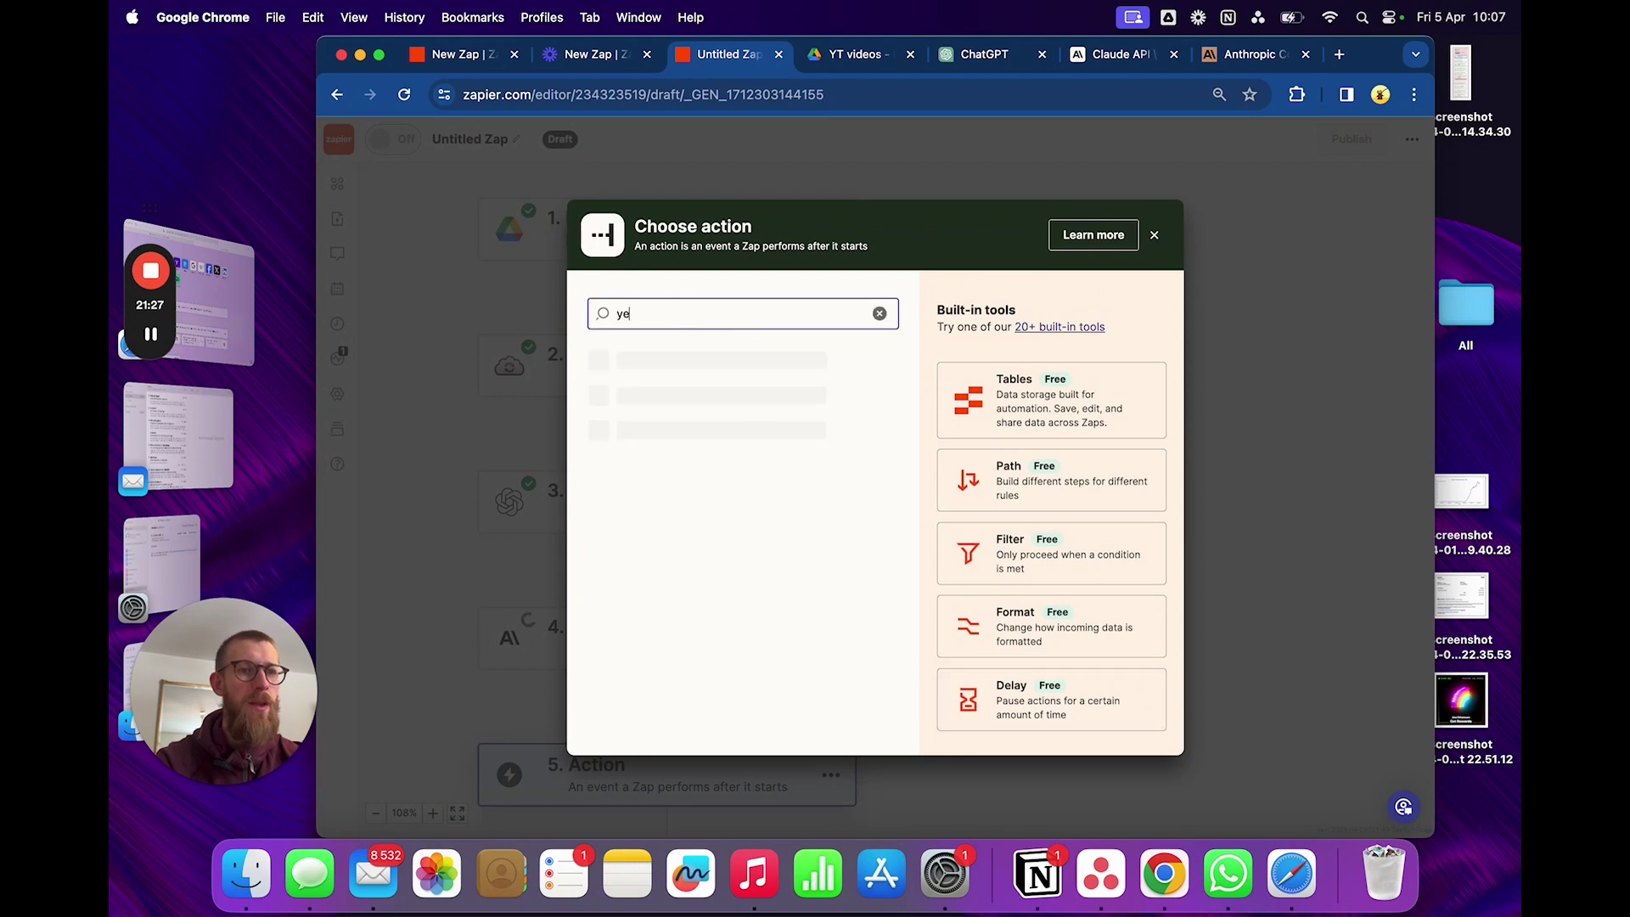
key(BackSpace)
key(BackSpace)
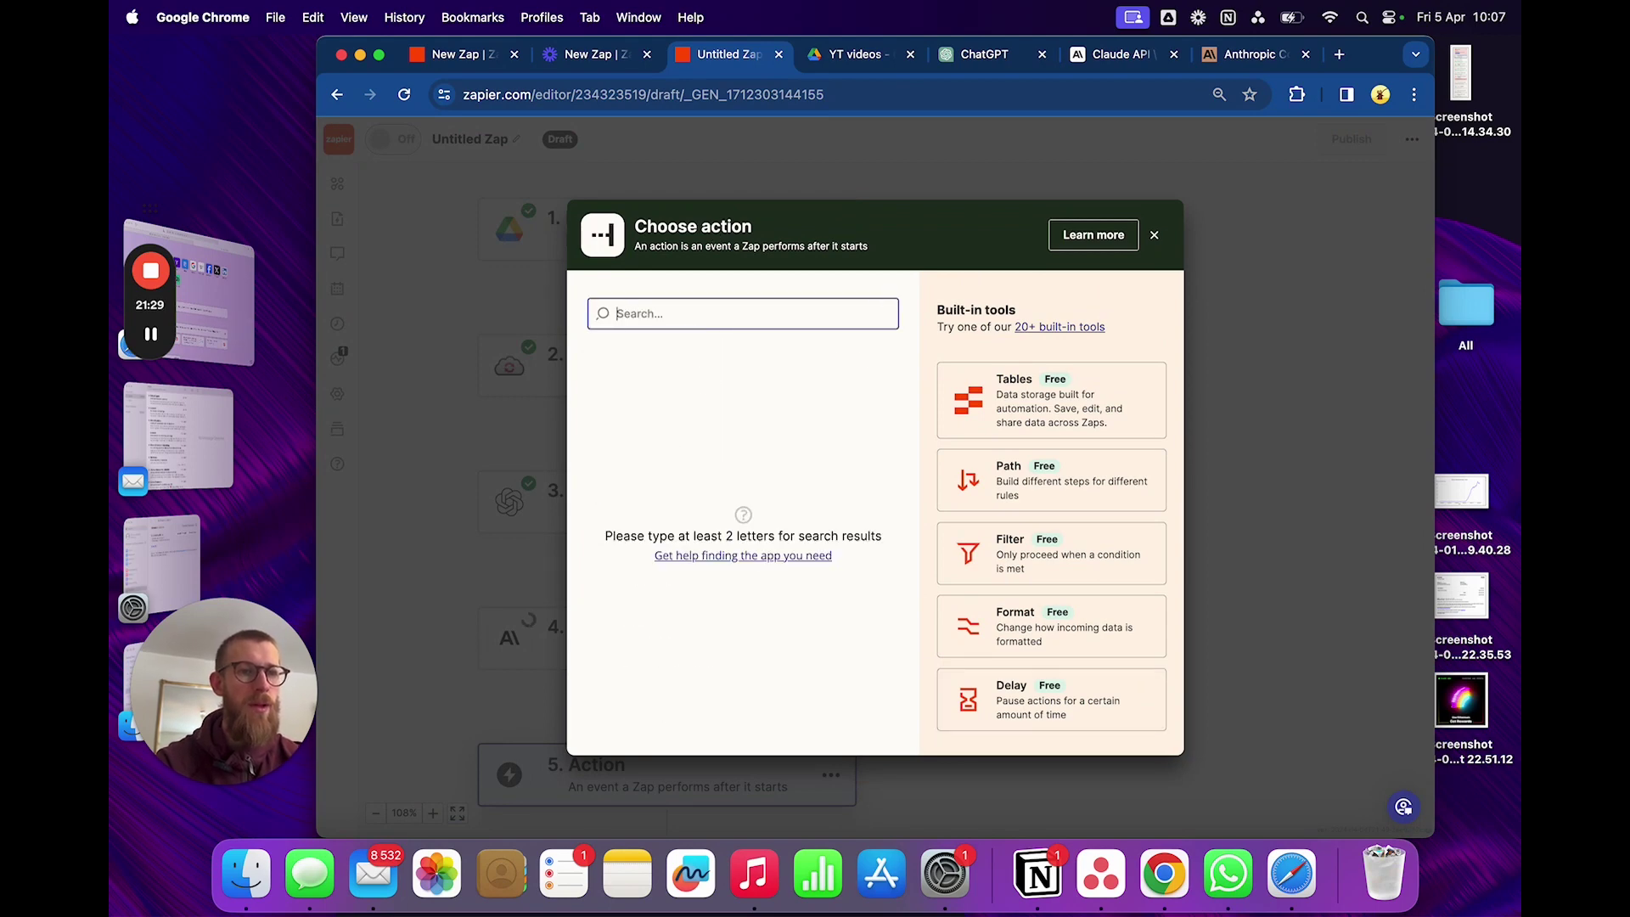
Step: Make the fifth step YouTube Upload Video with the connected YouTube account
click(643, 523)
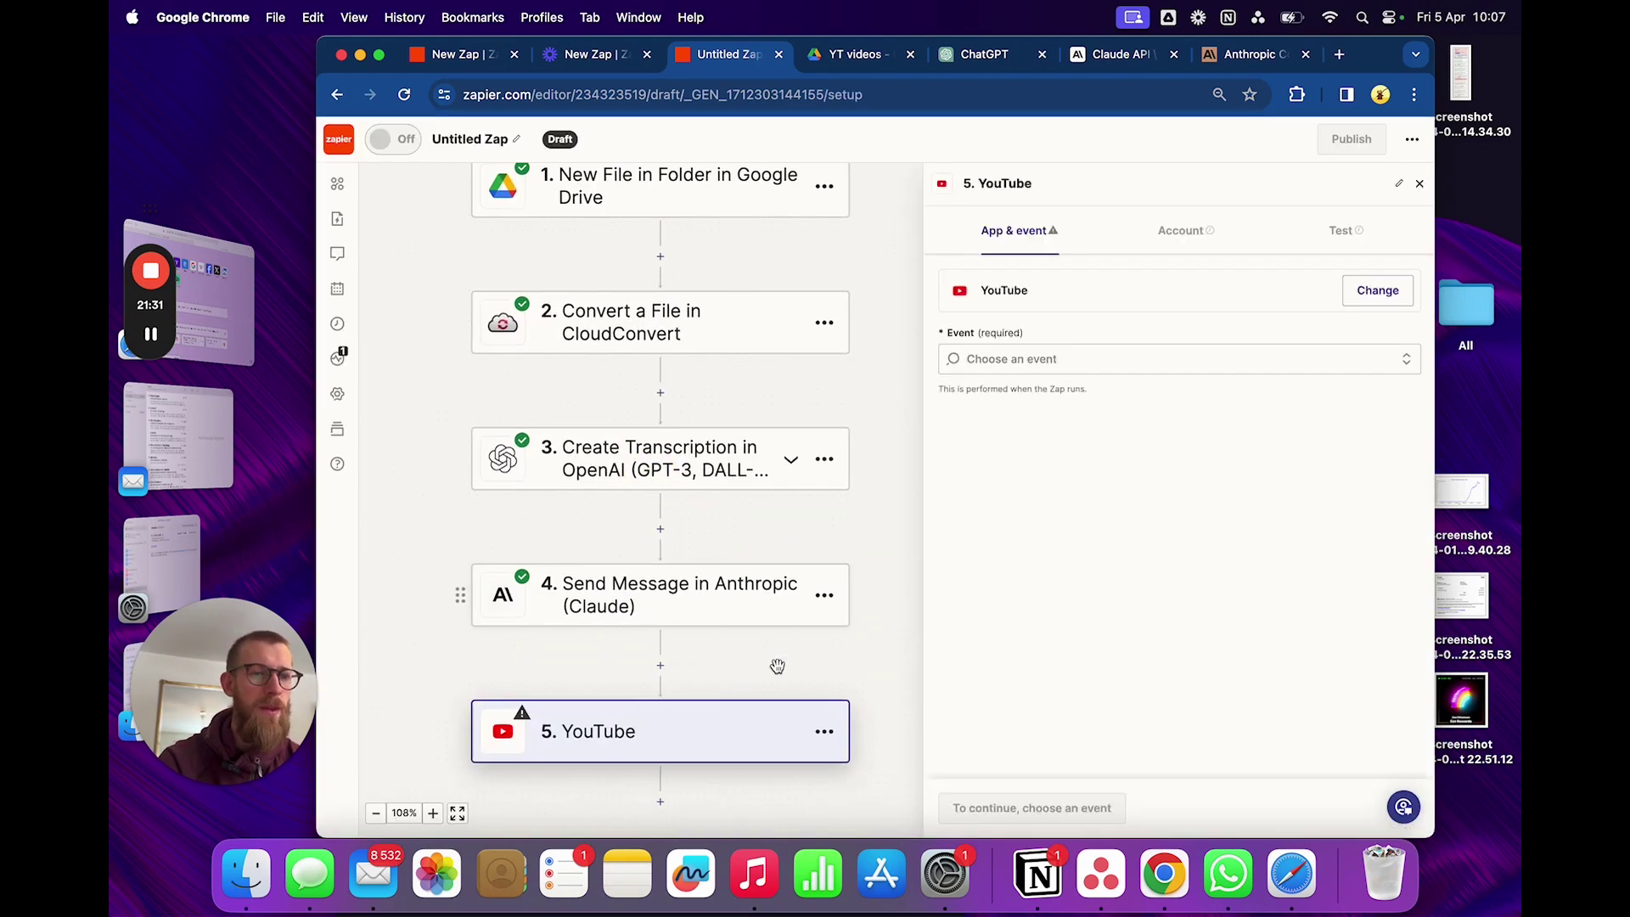
click(1087, 355)
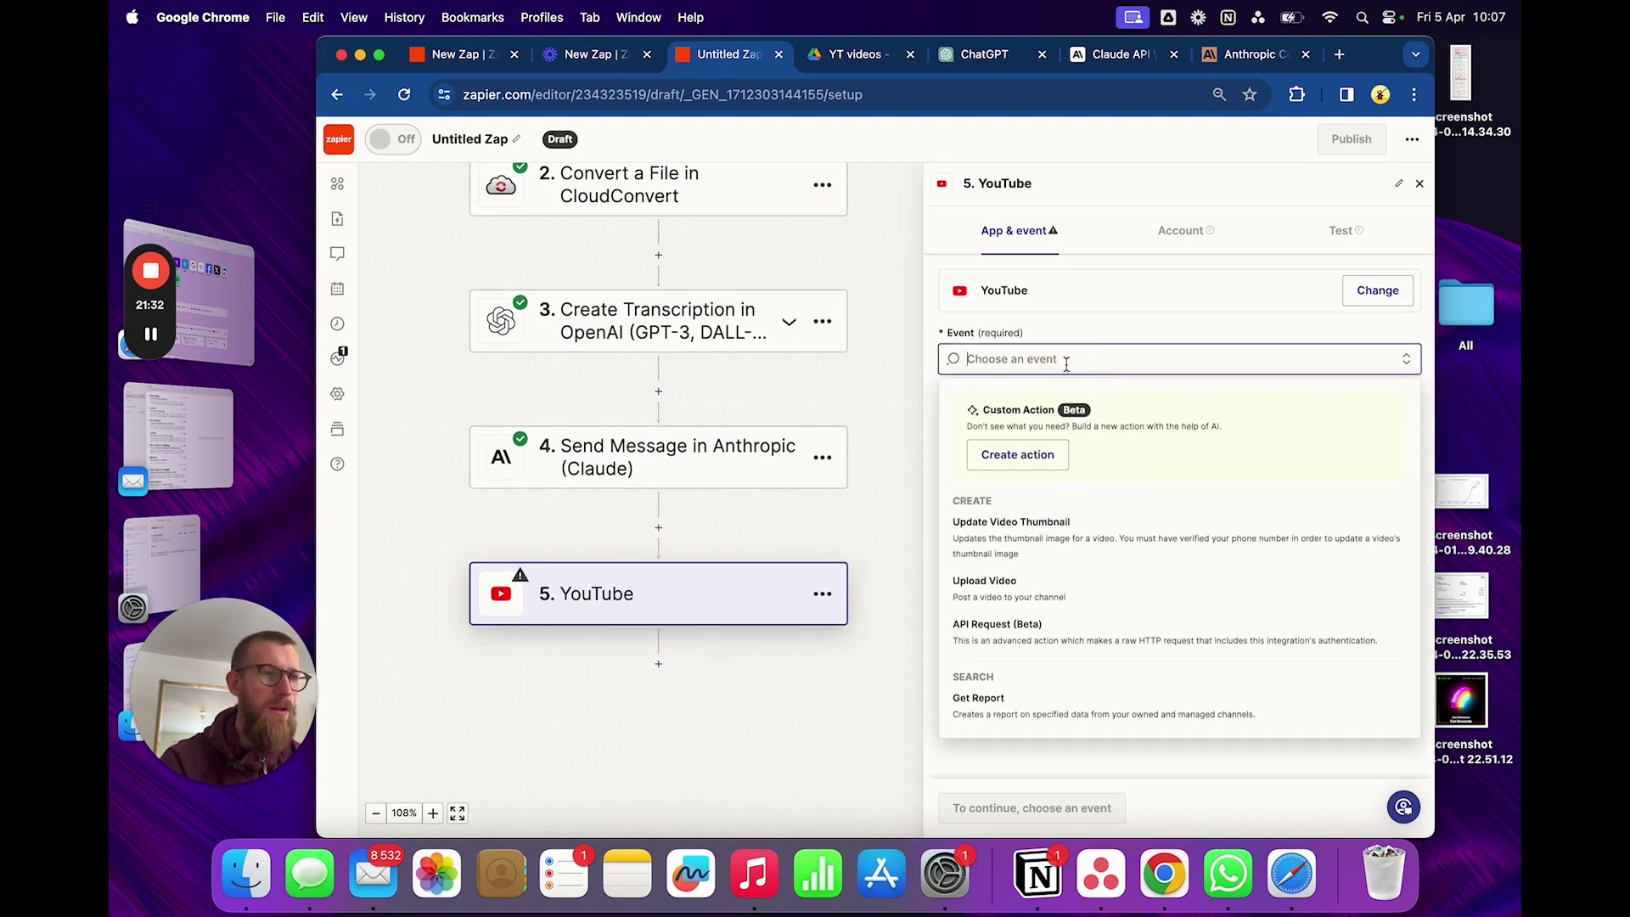
click(1093, 597)
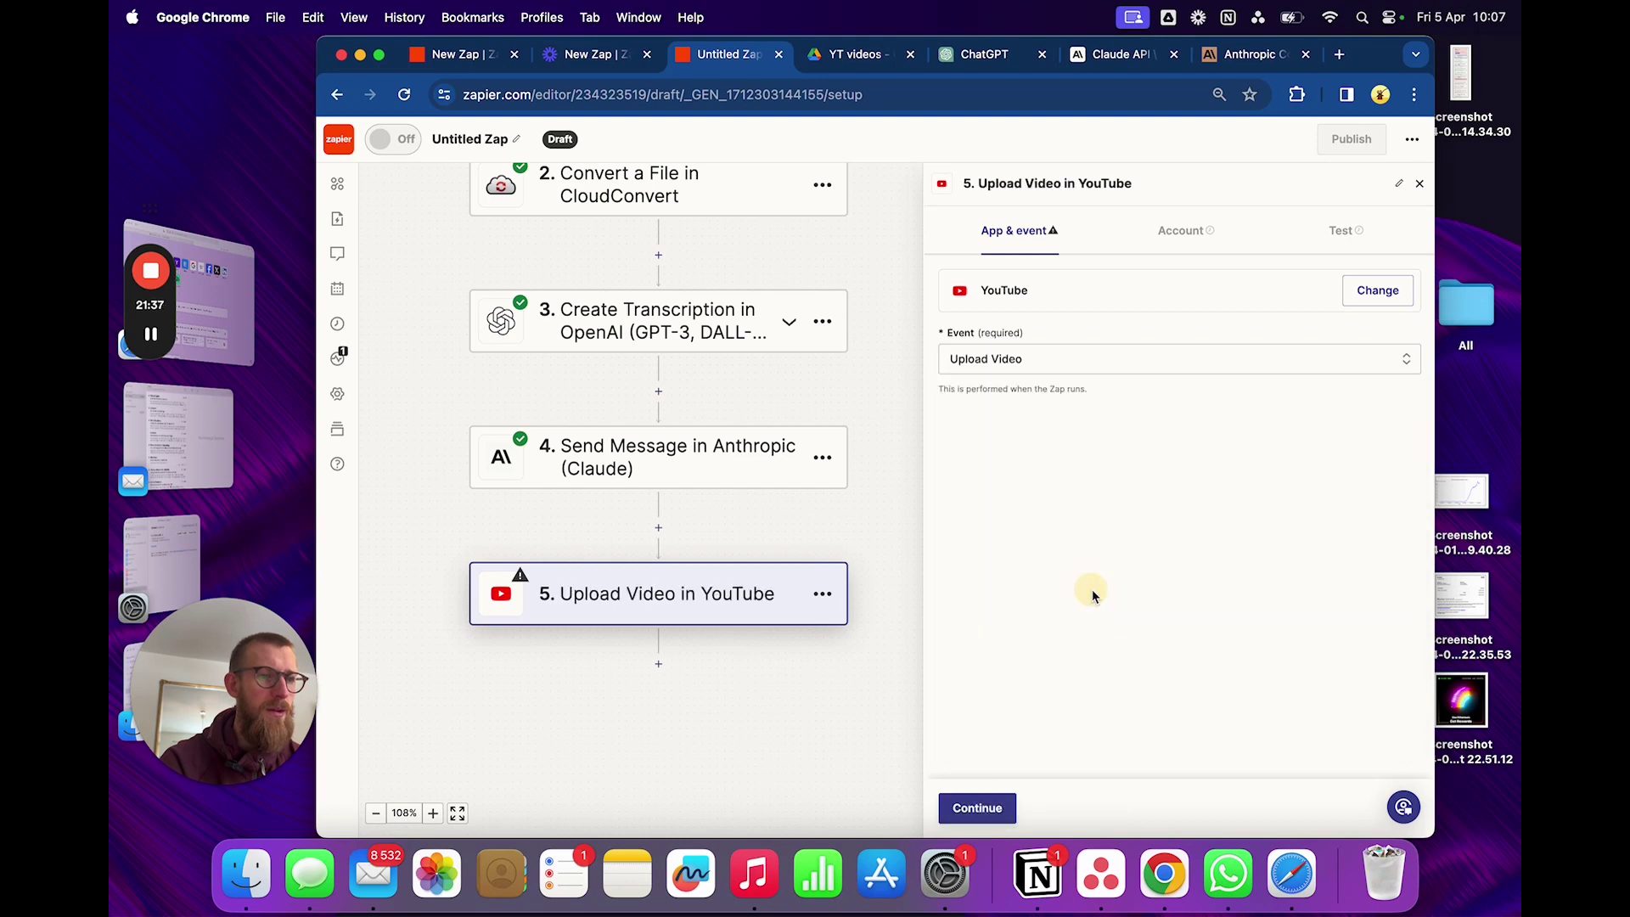
click(985, 809)
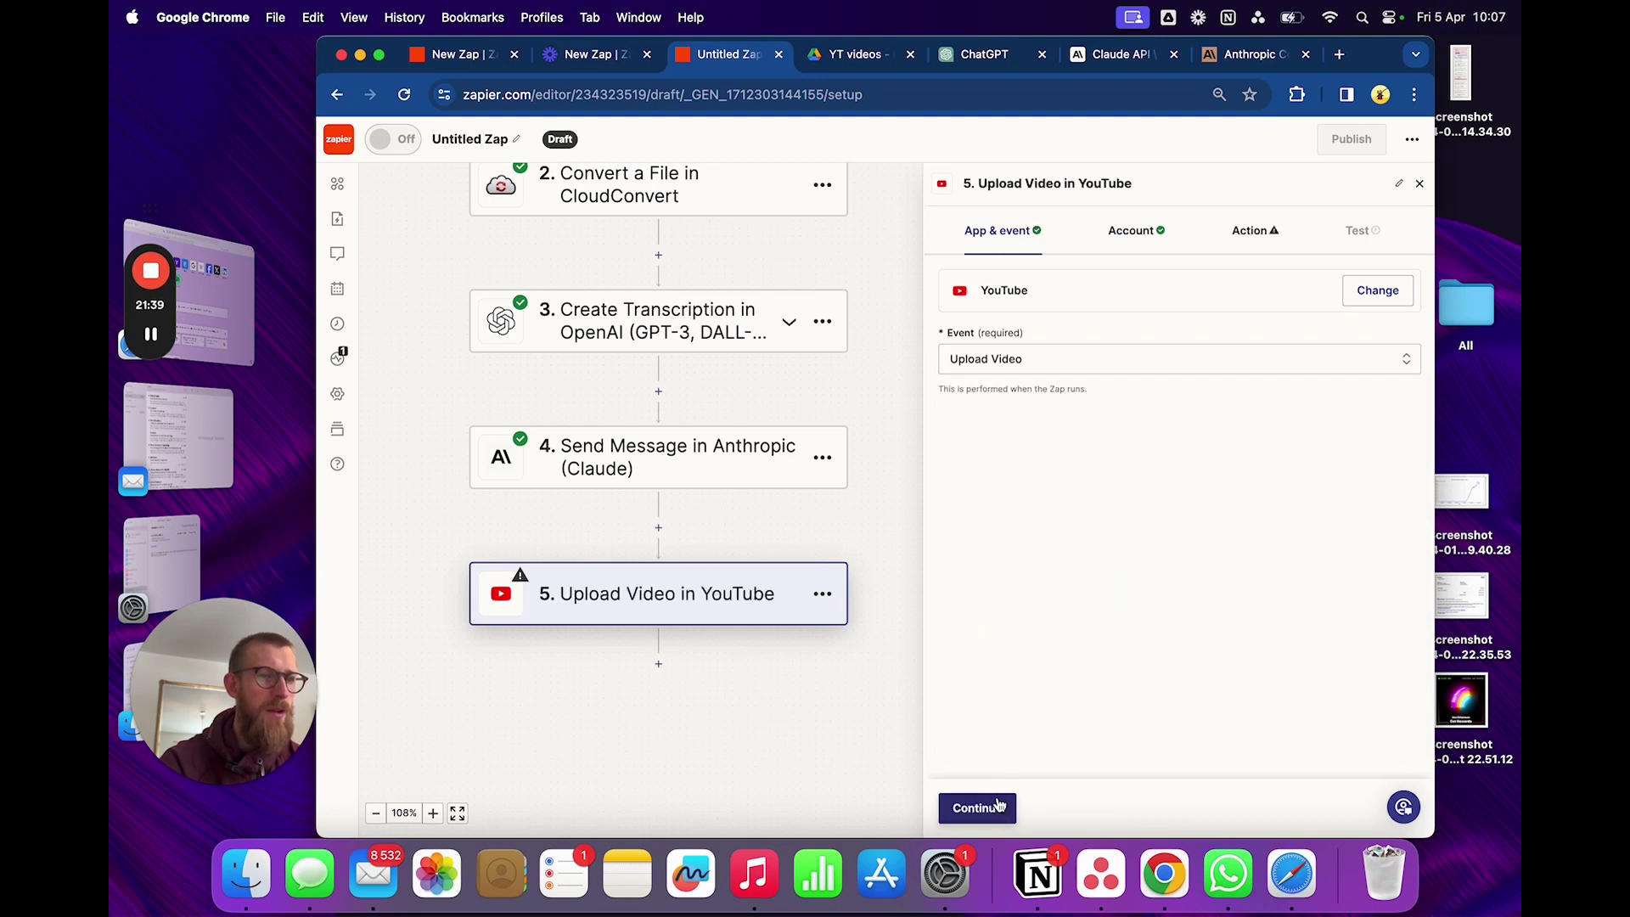
click(1238, 241)
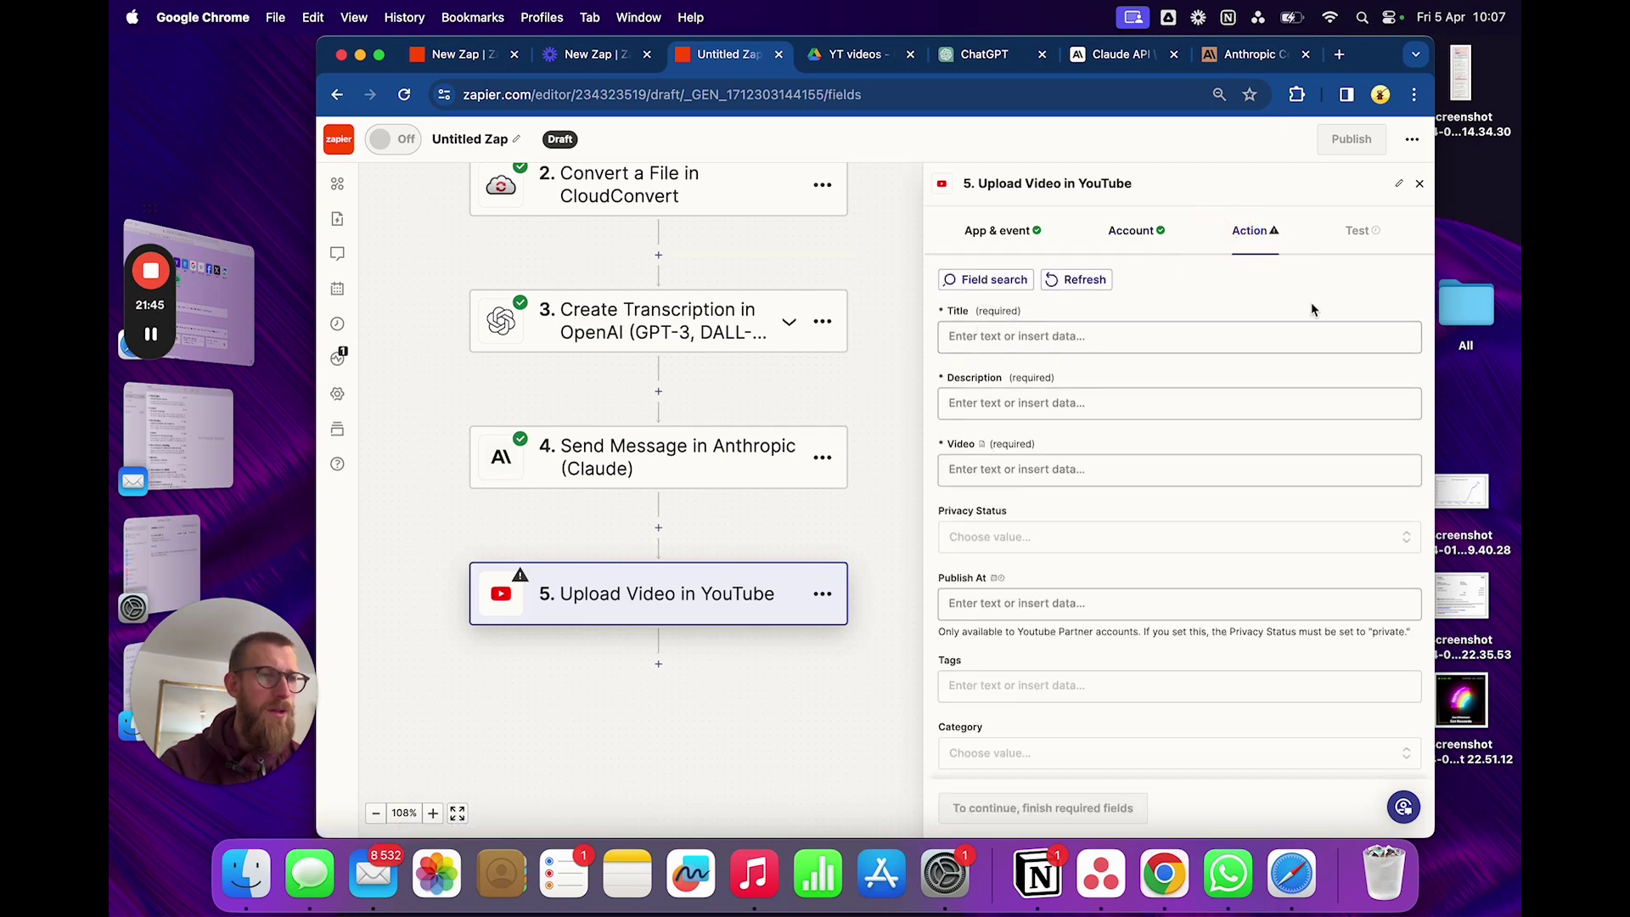
Step: Browse the data choices for the upload's Title field
click(1035, 338)
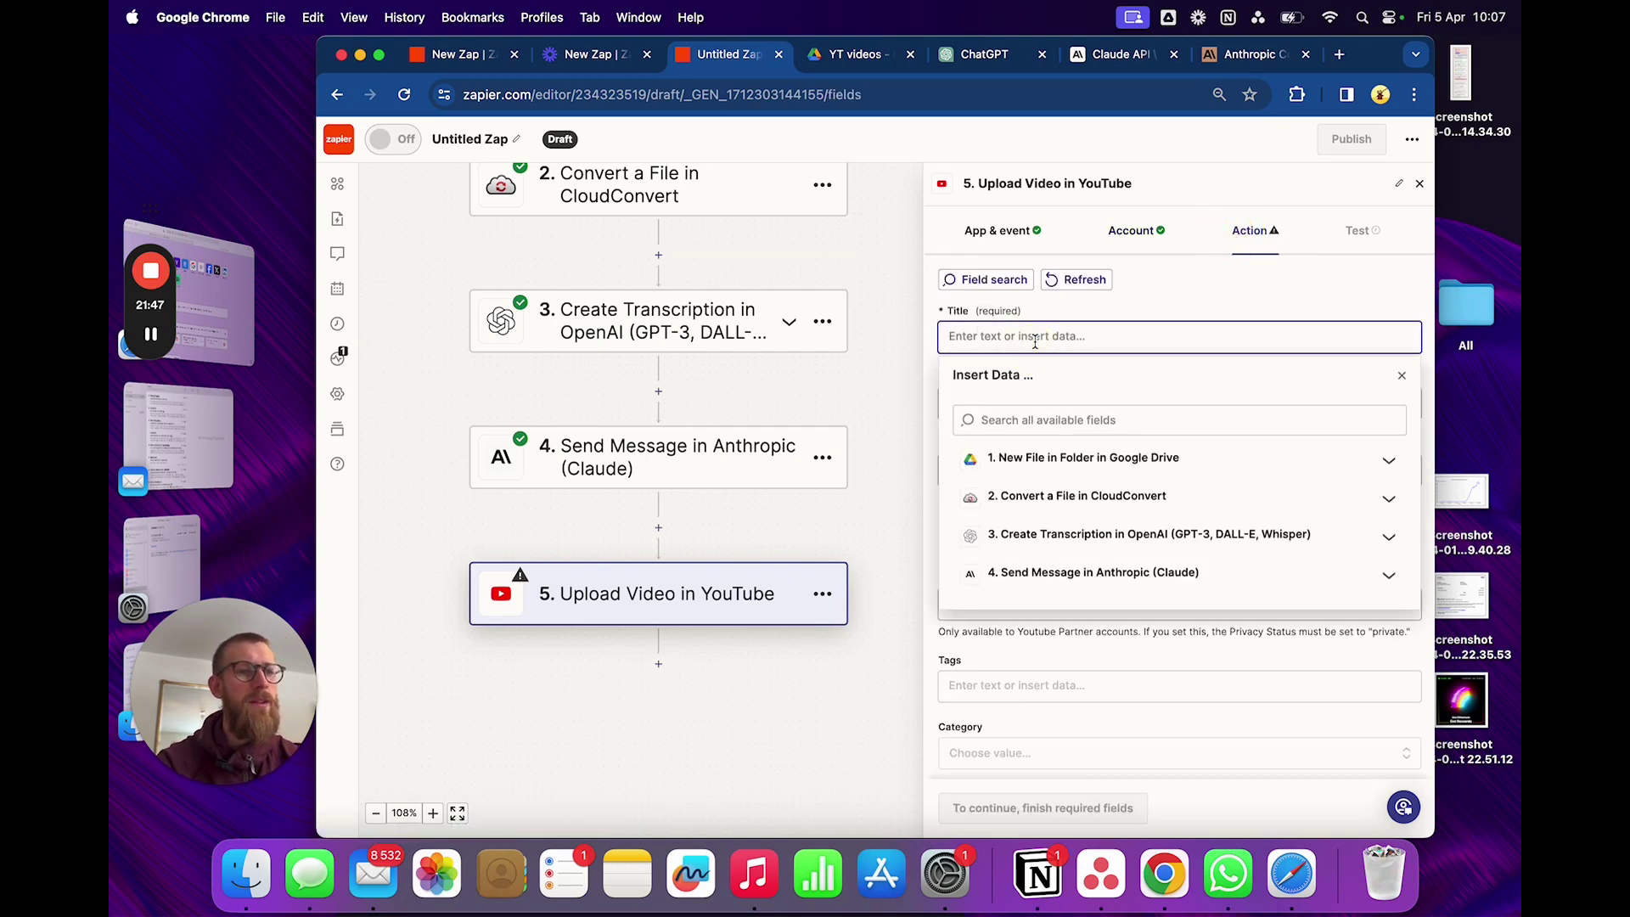
click(1113, 302)
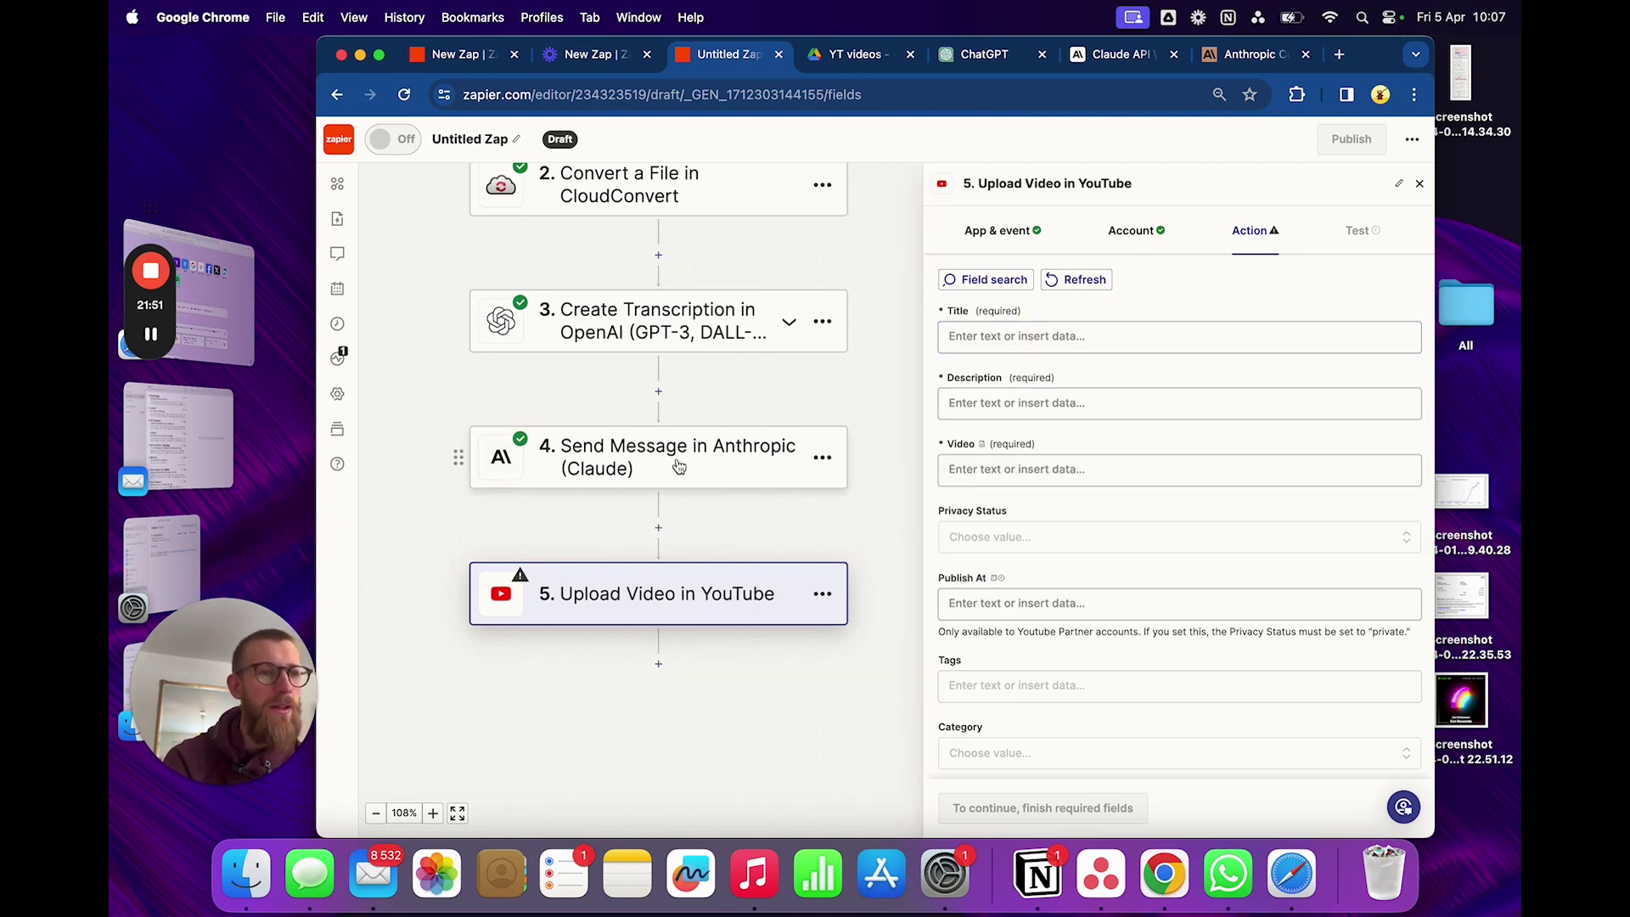
click(1037, 335)
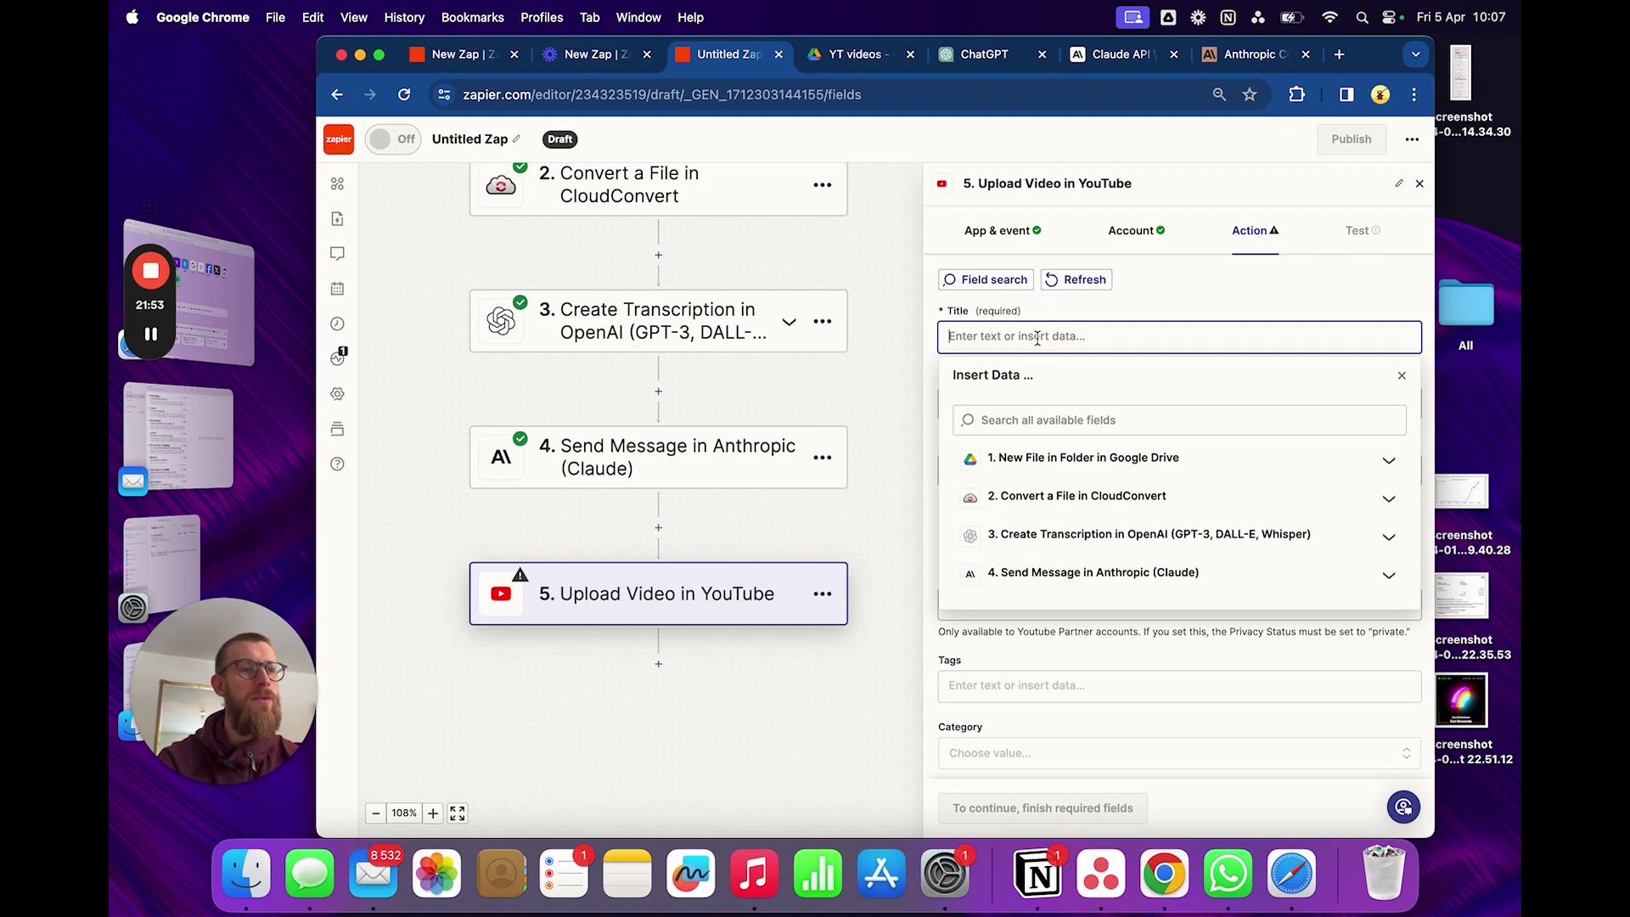
Step: Insert a Claude Send Message step before YouTube, prompting for a no-fuzz title from the transcript
click(658, 527)
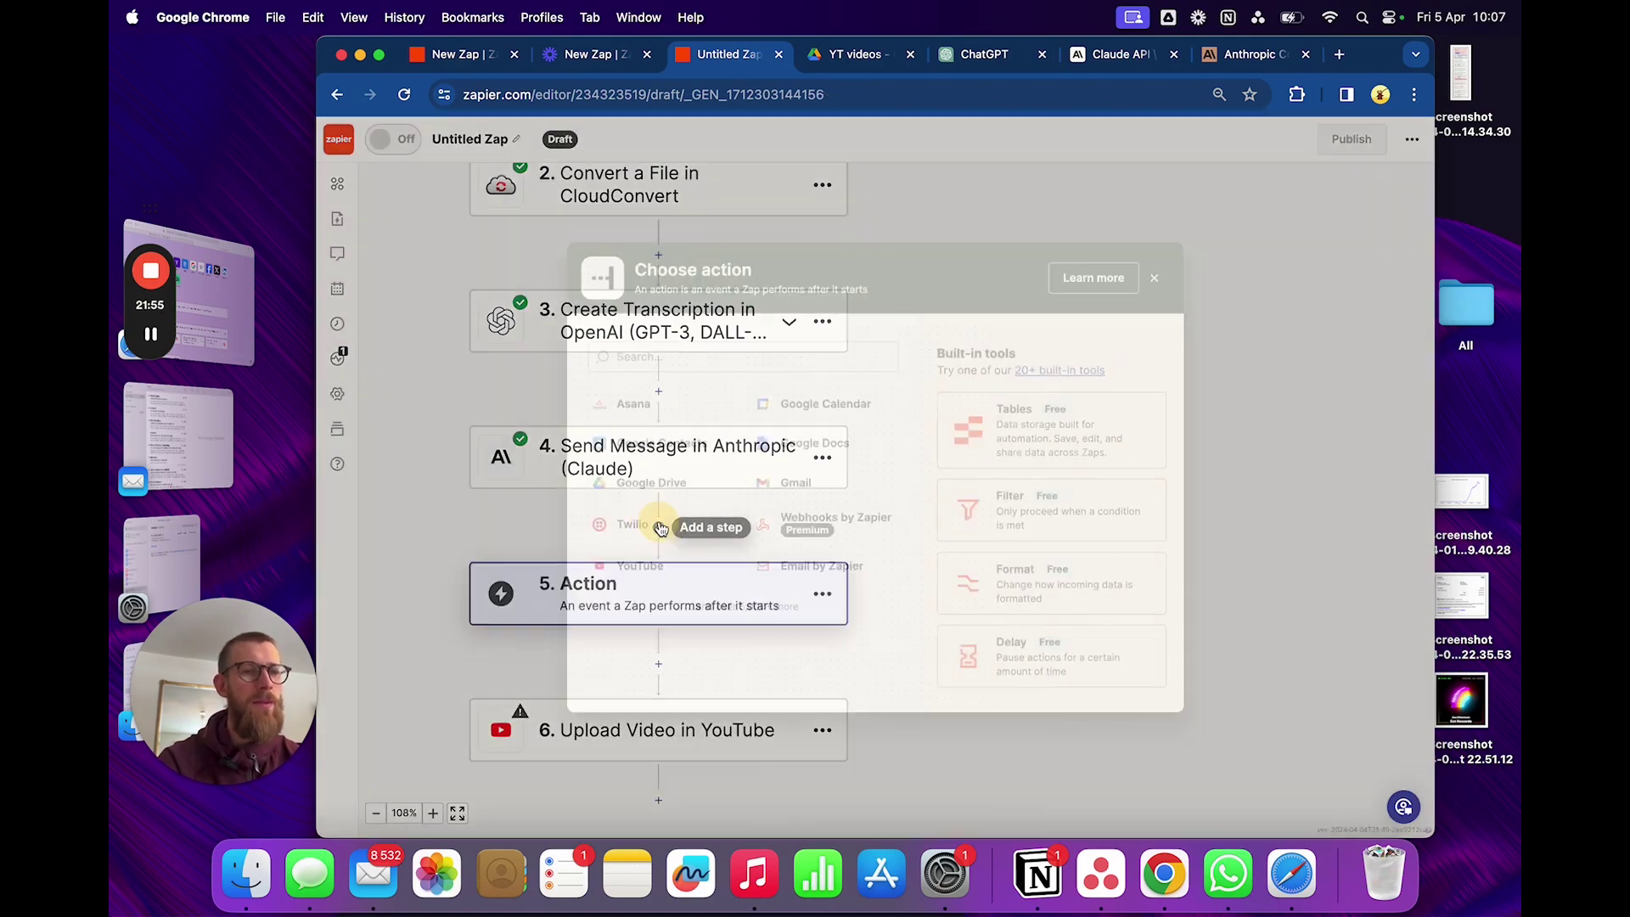
click(727, 354)
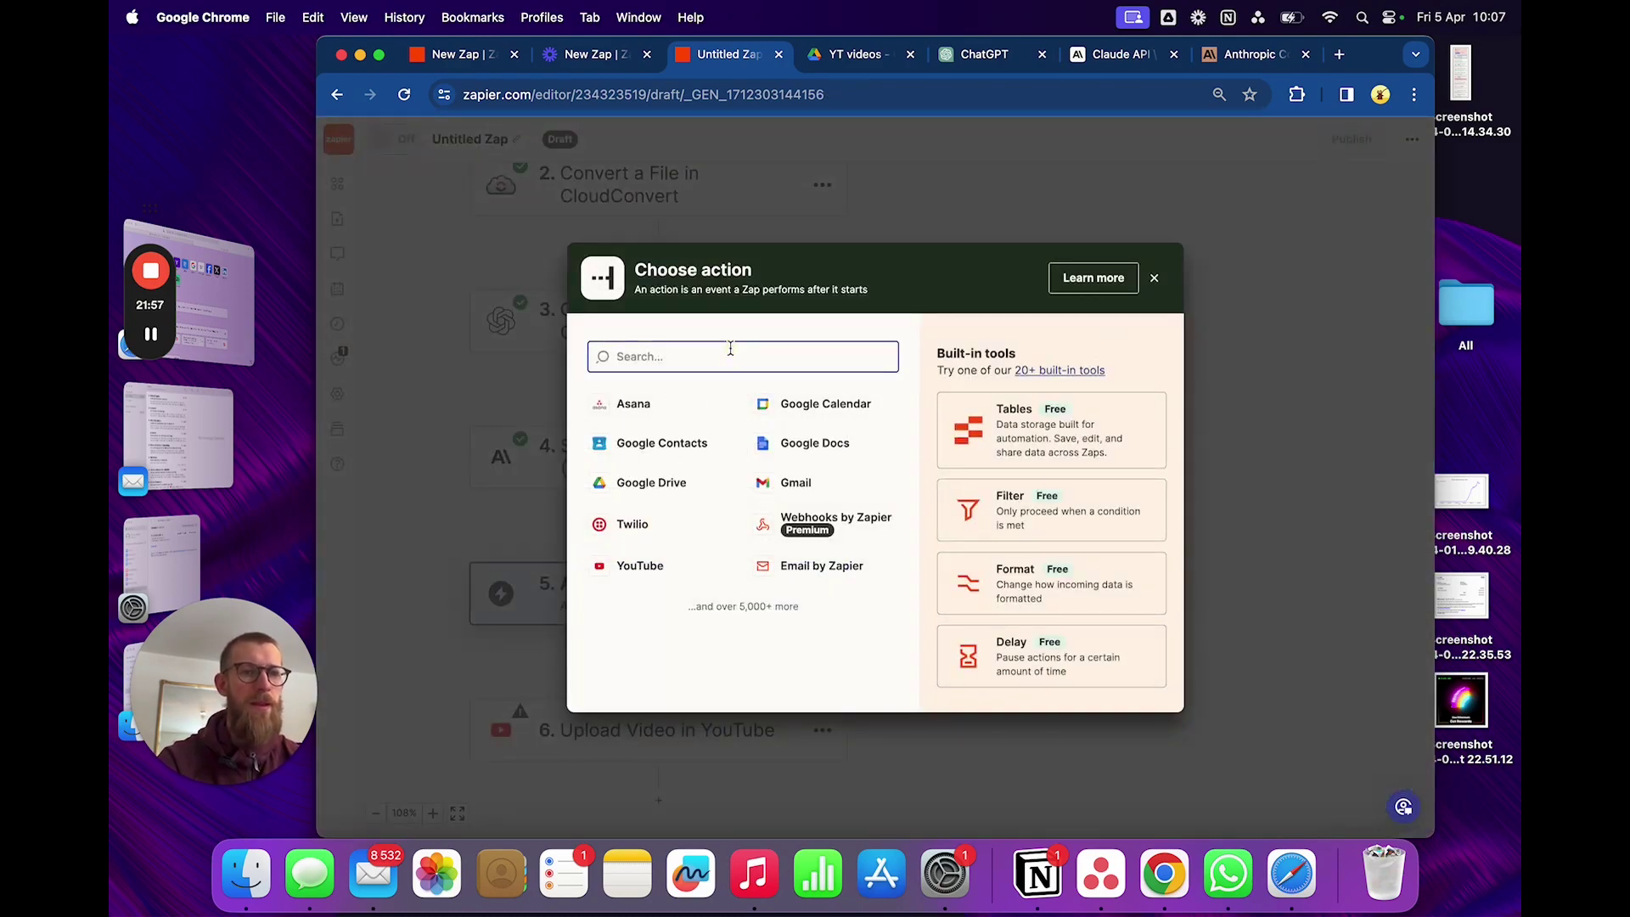
text(clau)
click(690, 416)
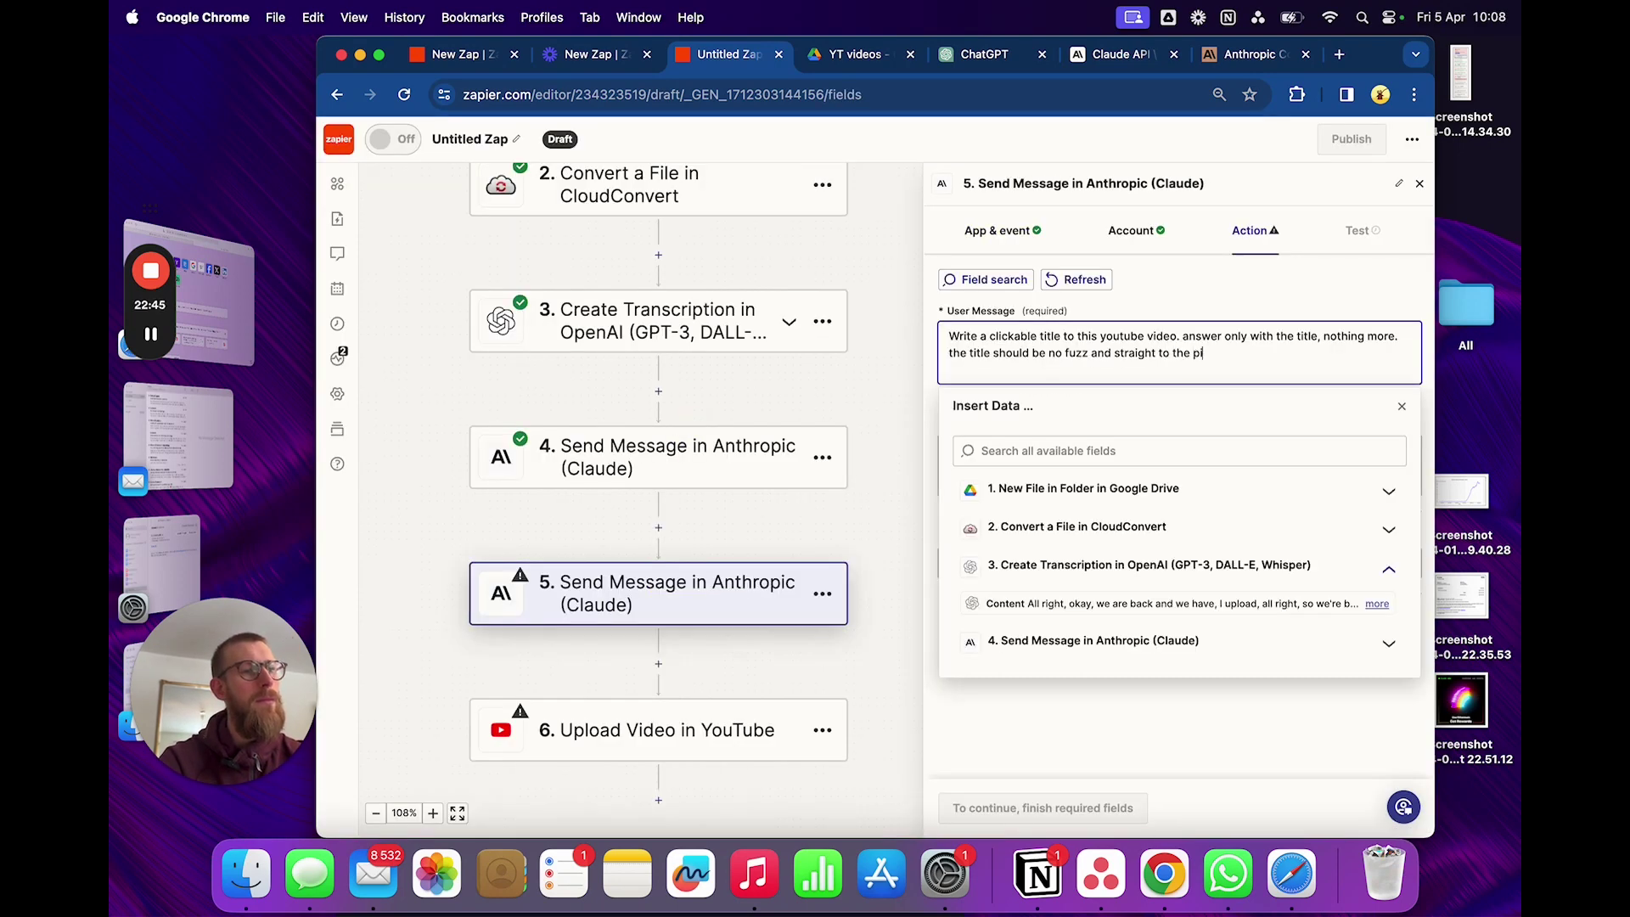
text(int)
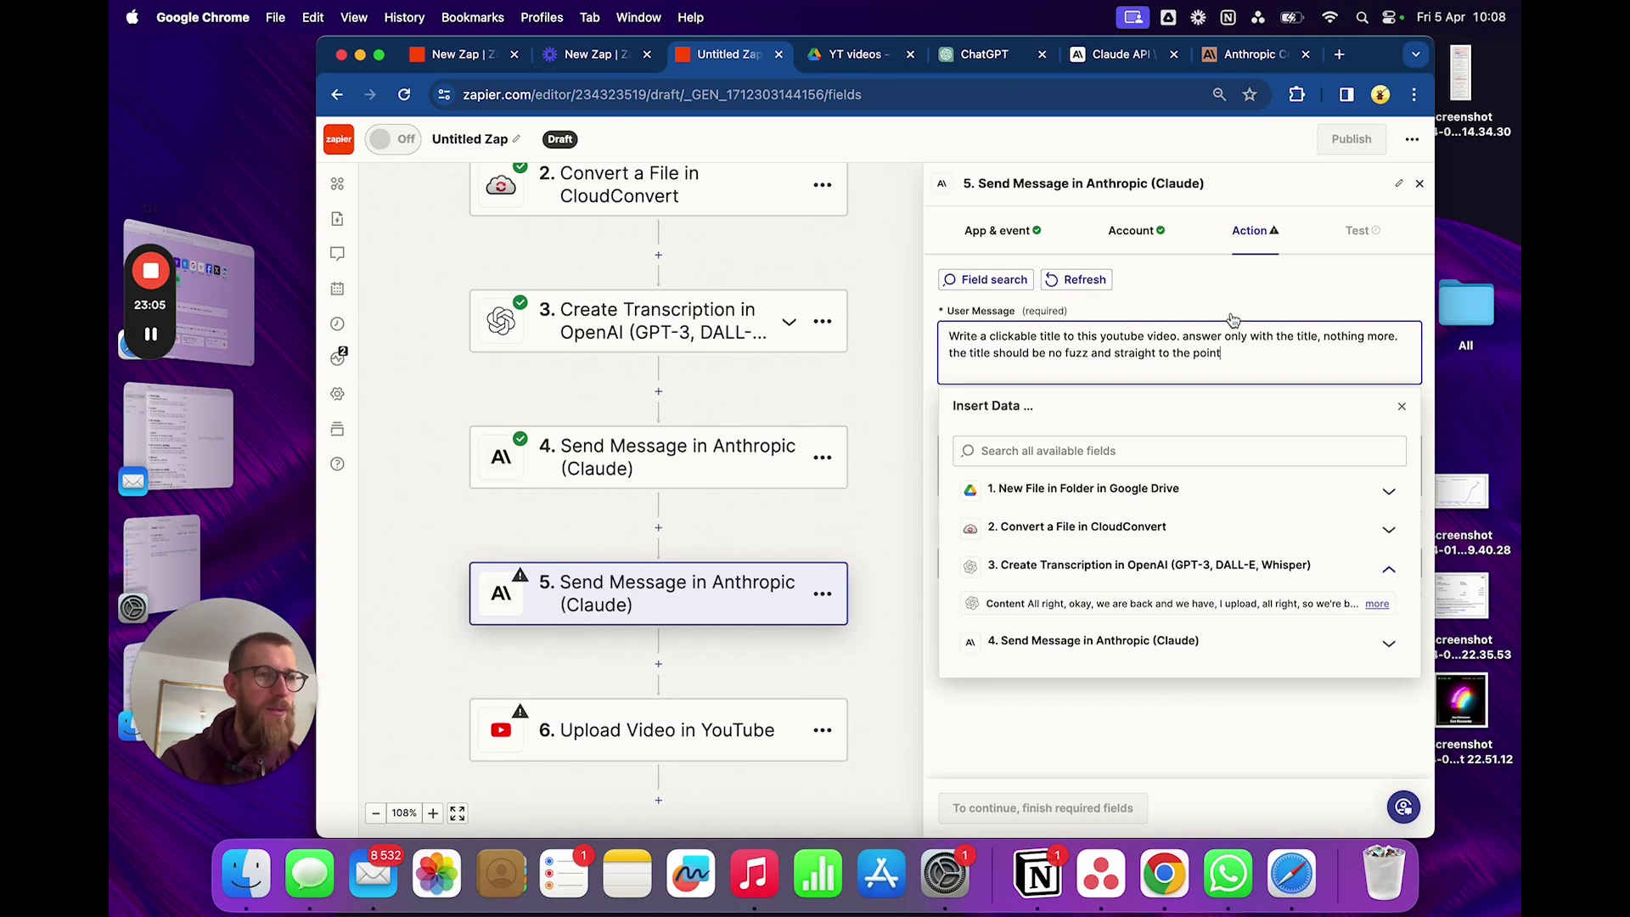
click(1155, 604)
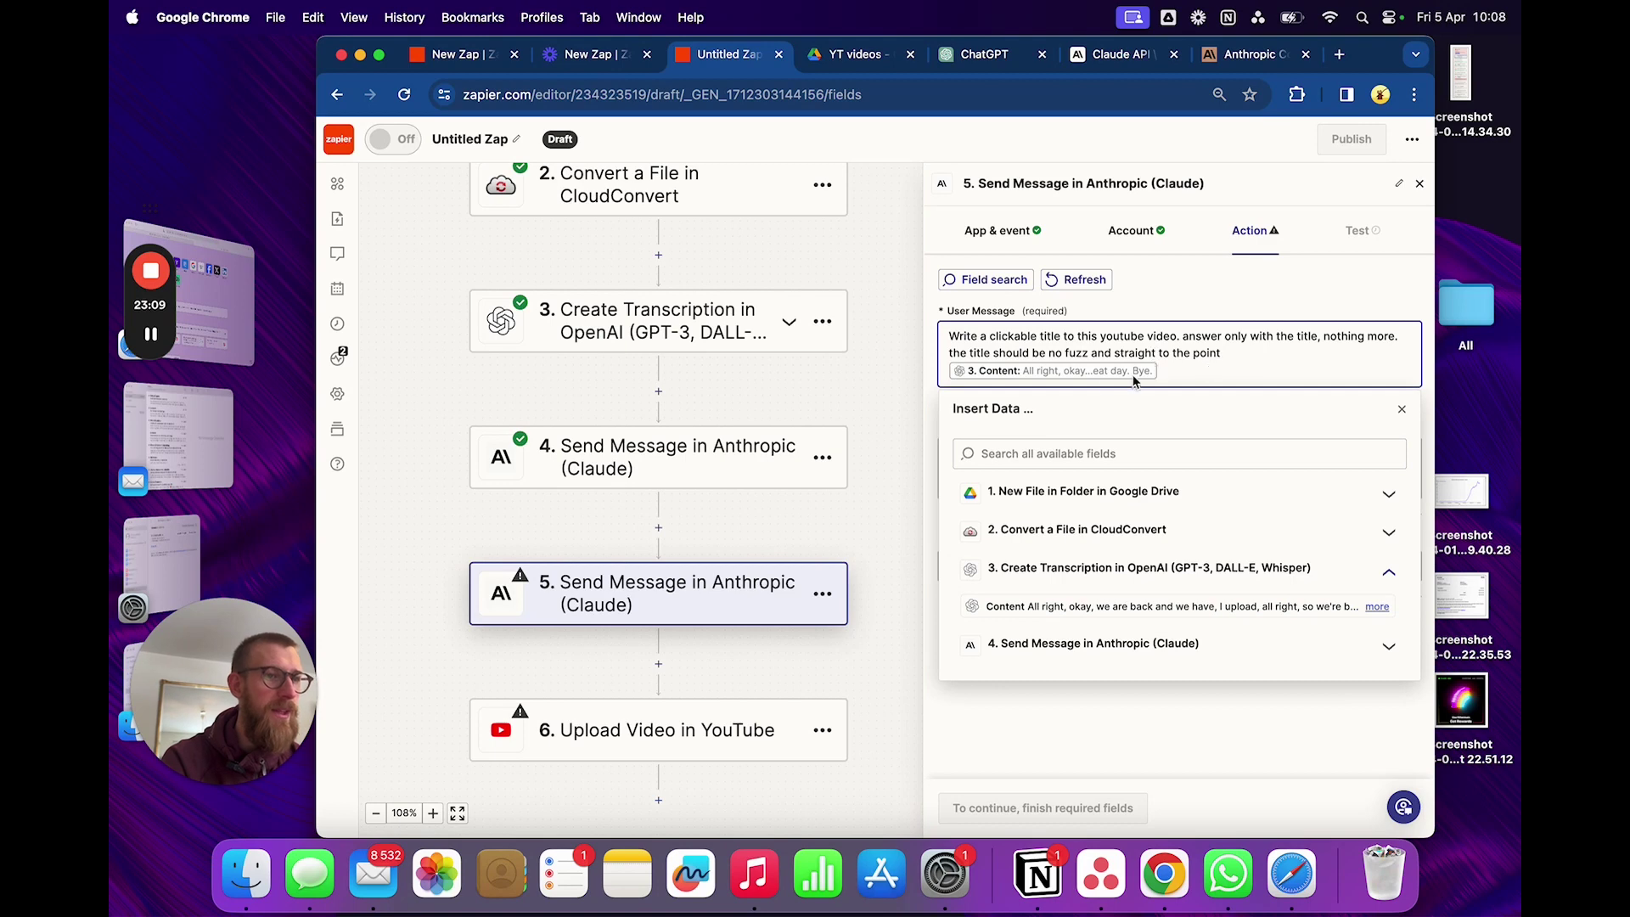
click(1220, 301)
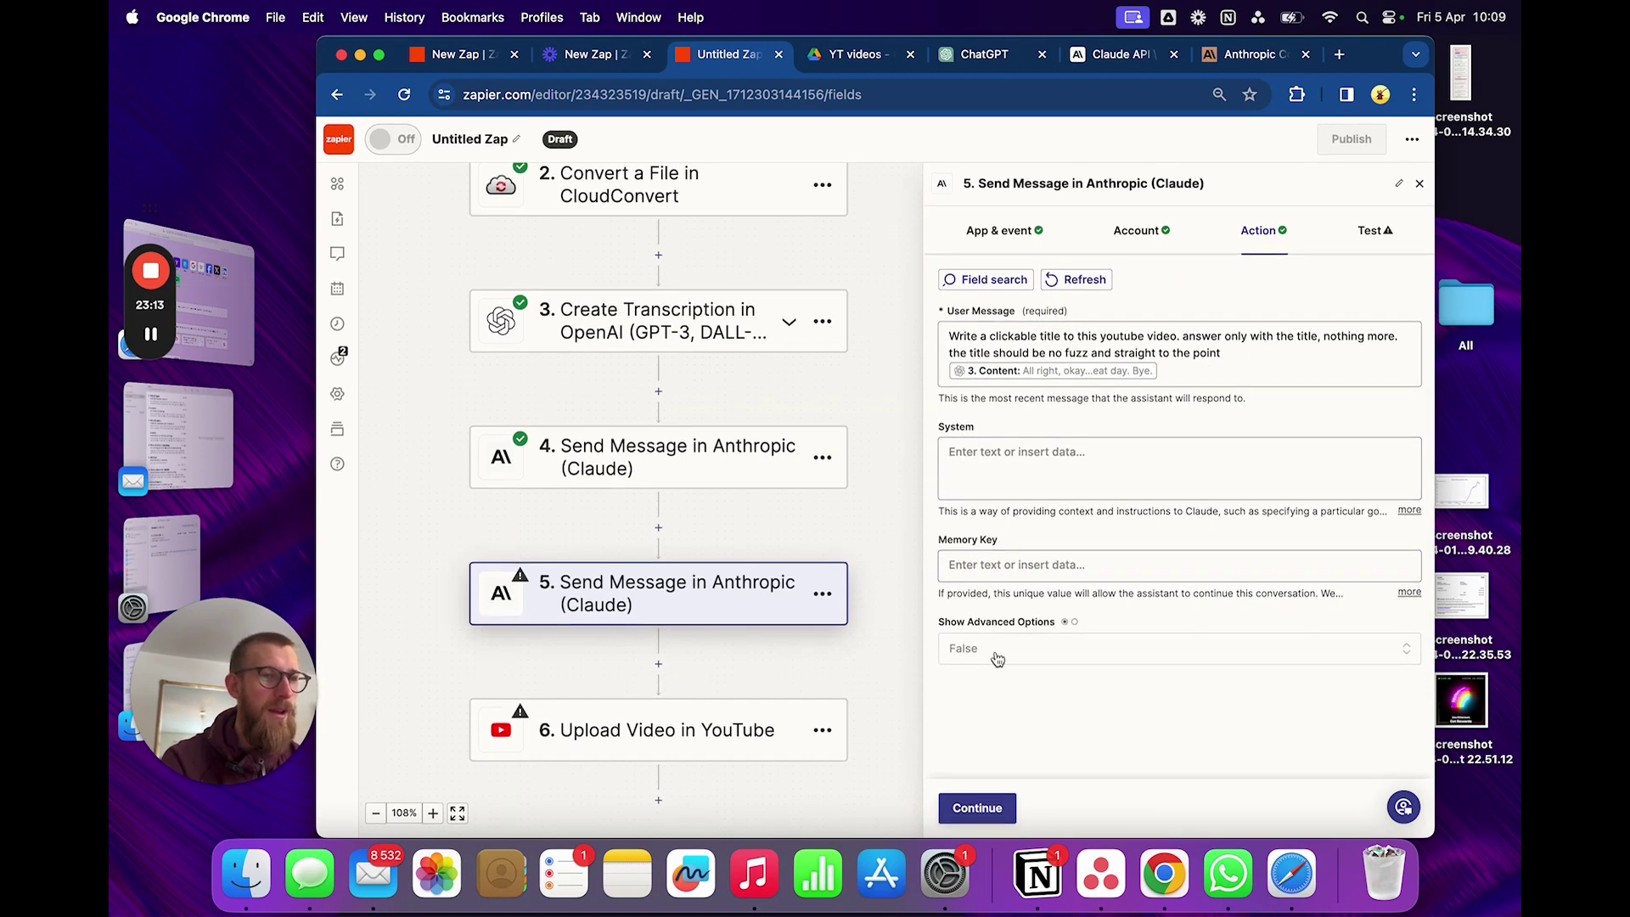
Step: Set its Memory Key to the Drive file's Title and test the title step
click(1085, 567)
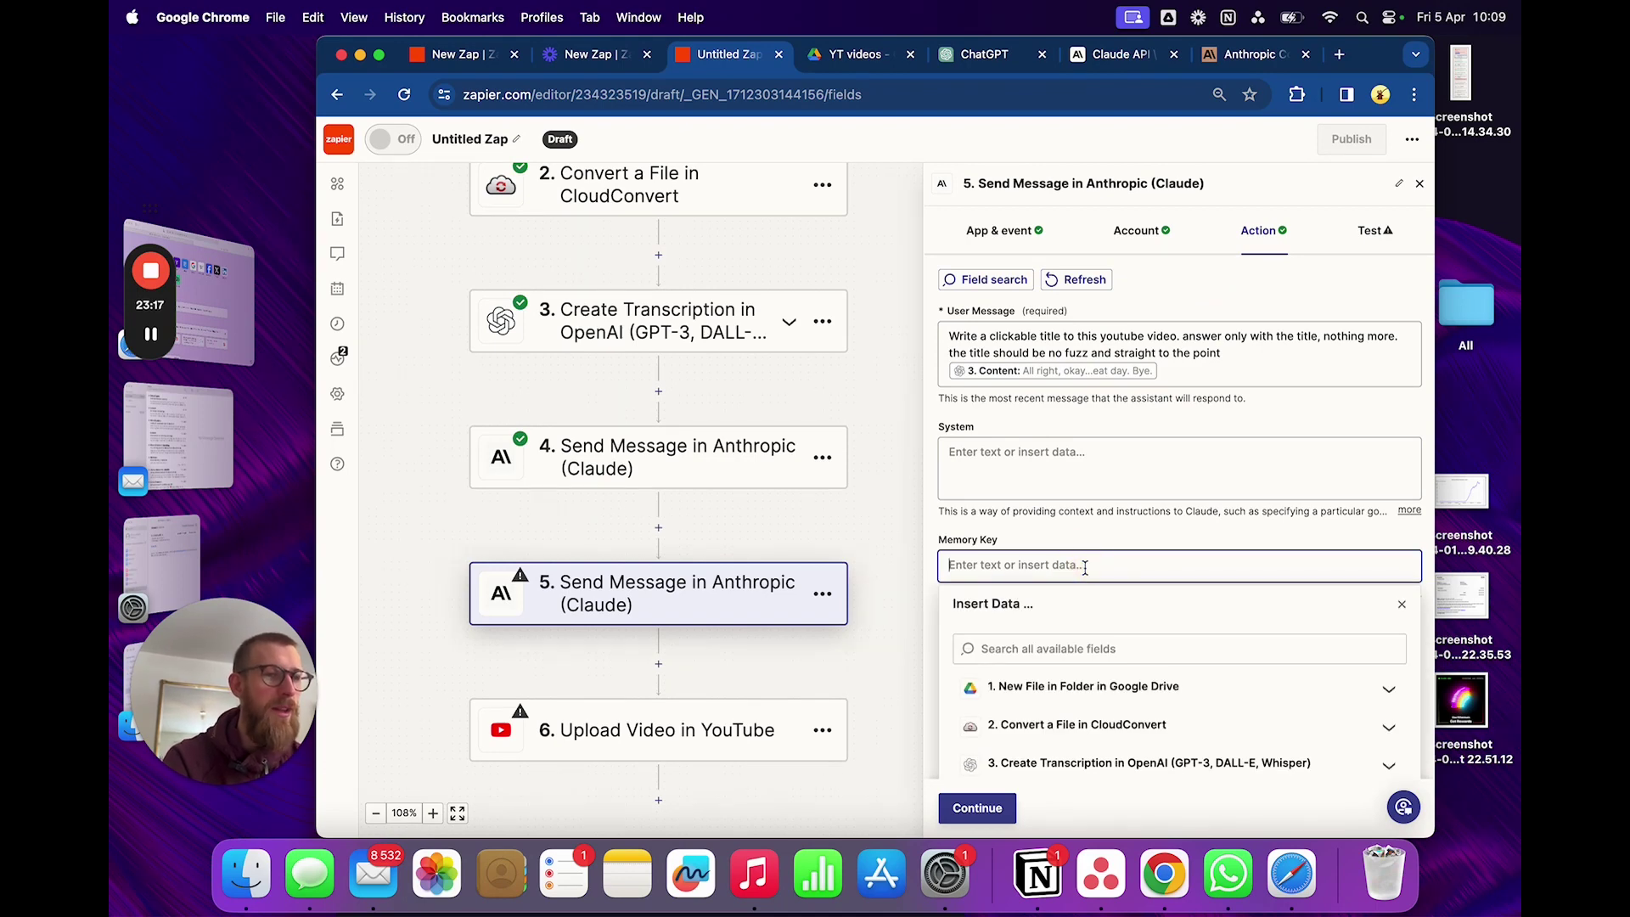
click(1273, 417)
click(1172, 368)
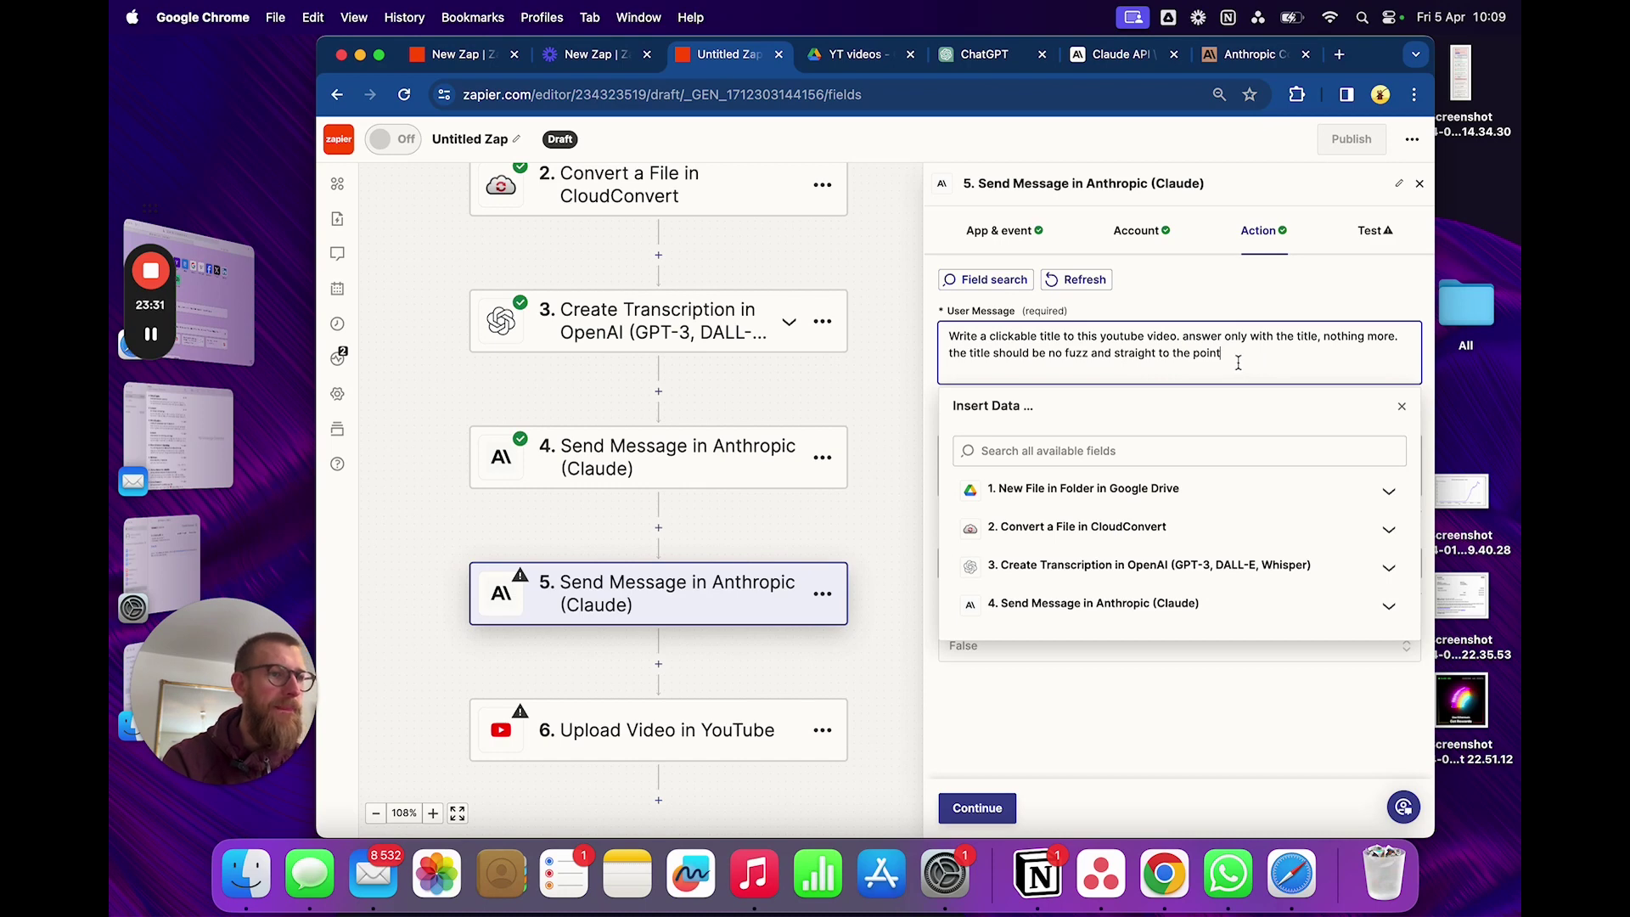
click(1220, 303)
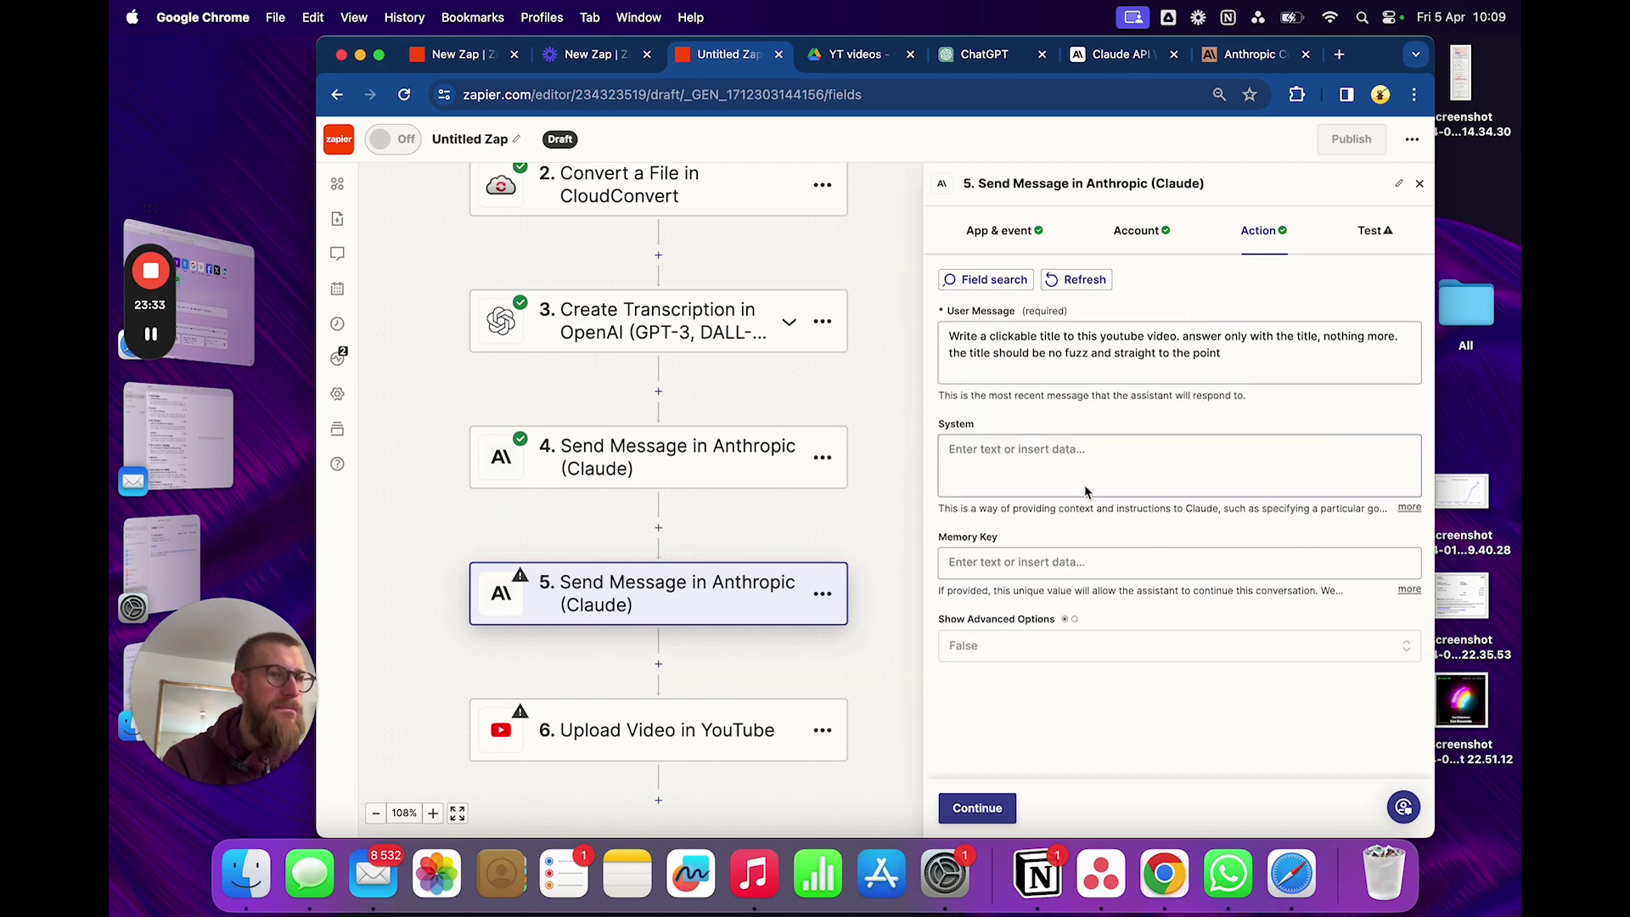
click(1061, 562)
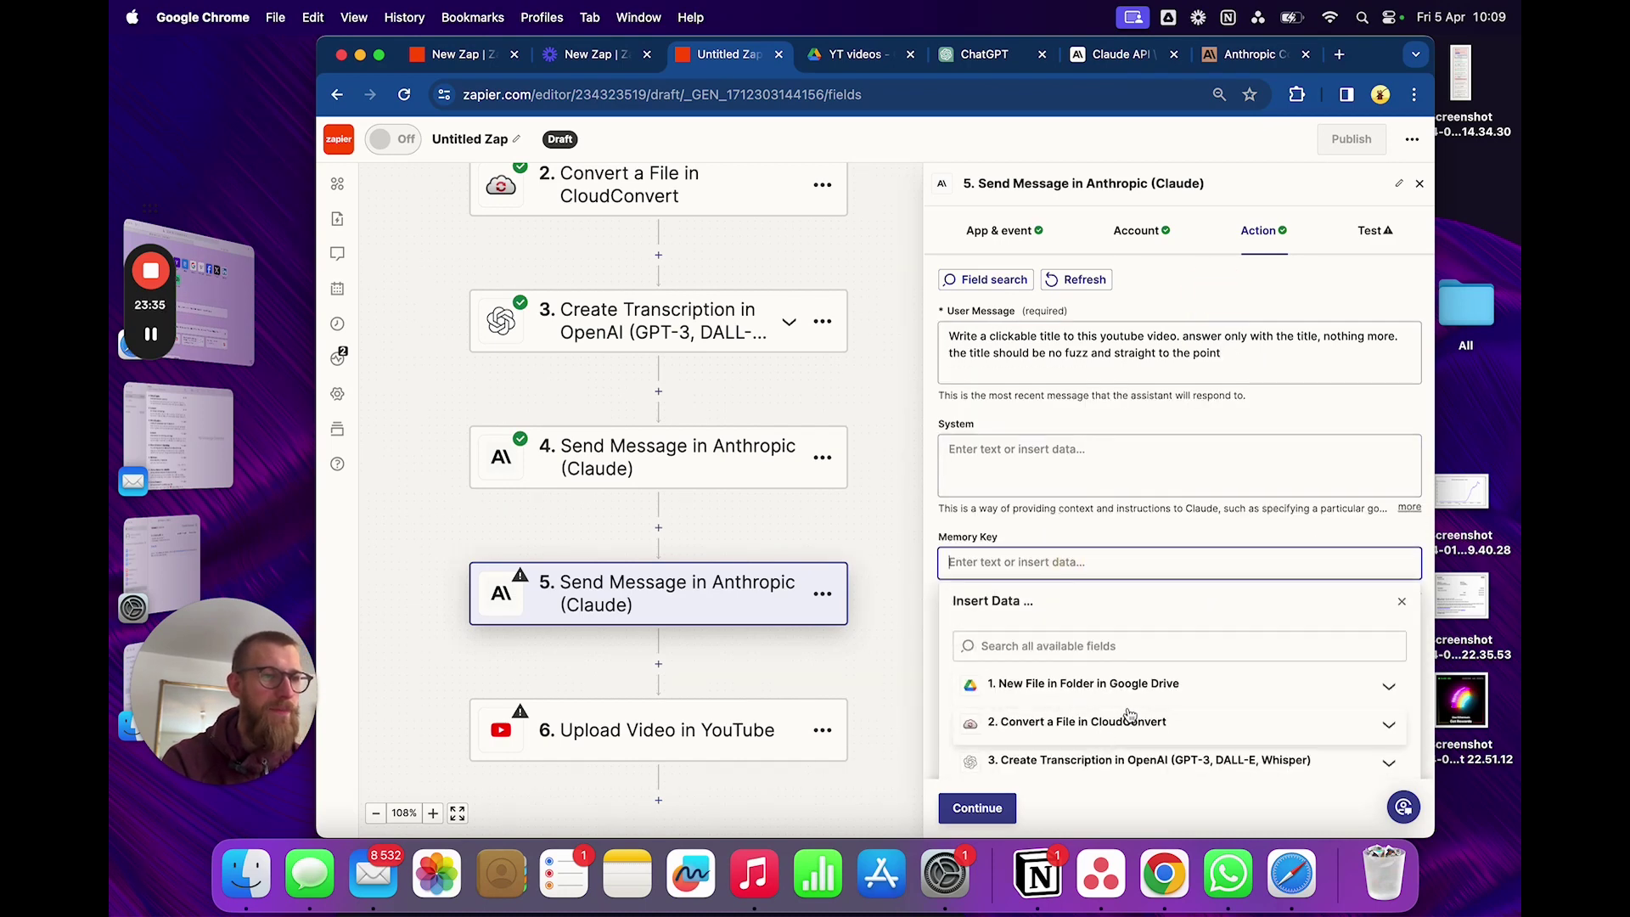
click(1163, 684)
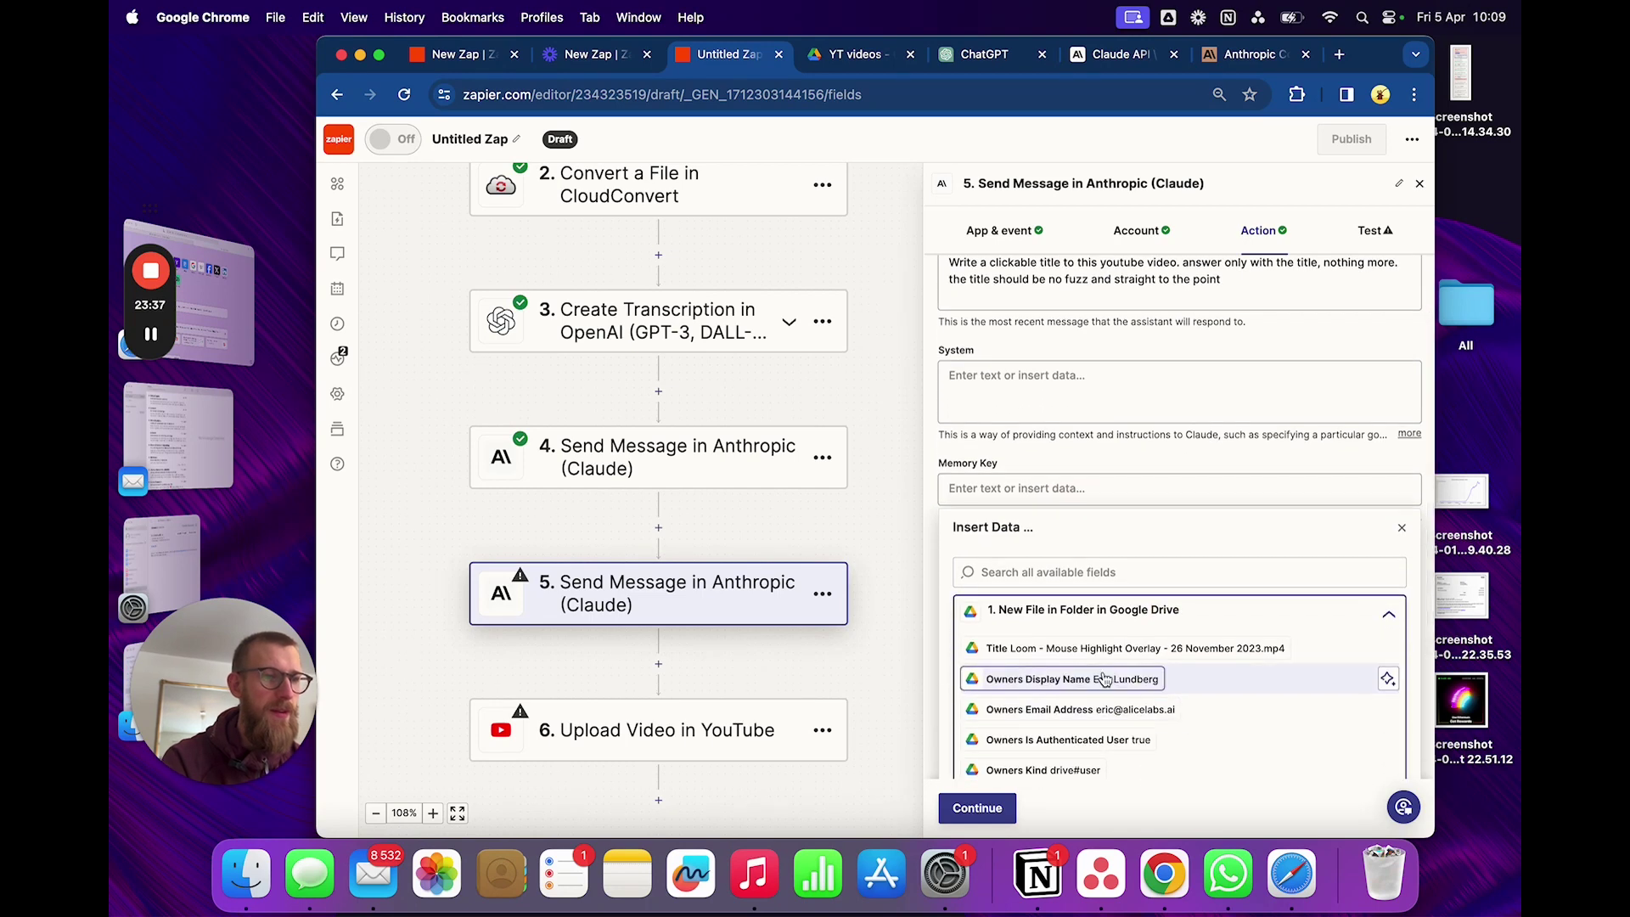
click(1057, 647)
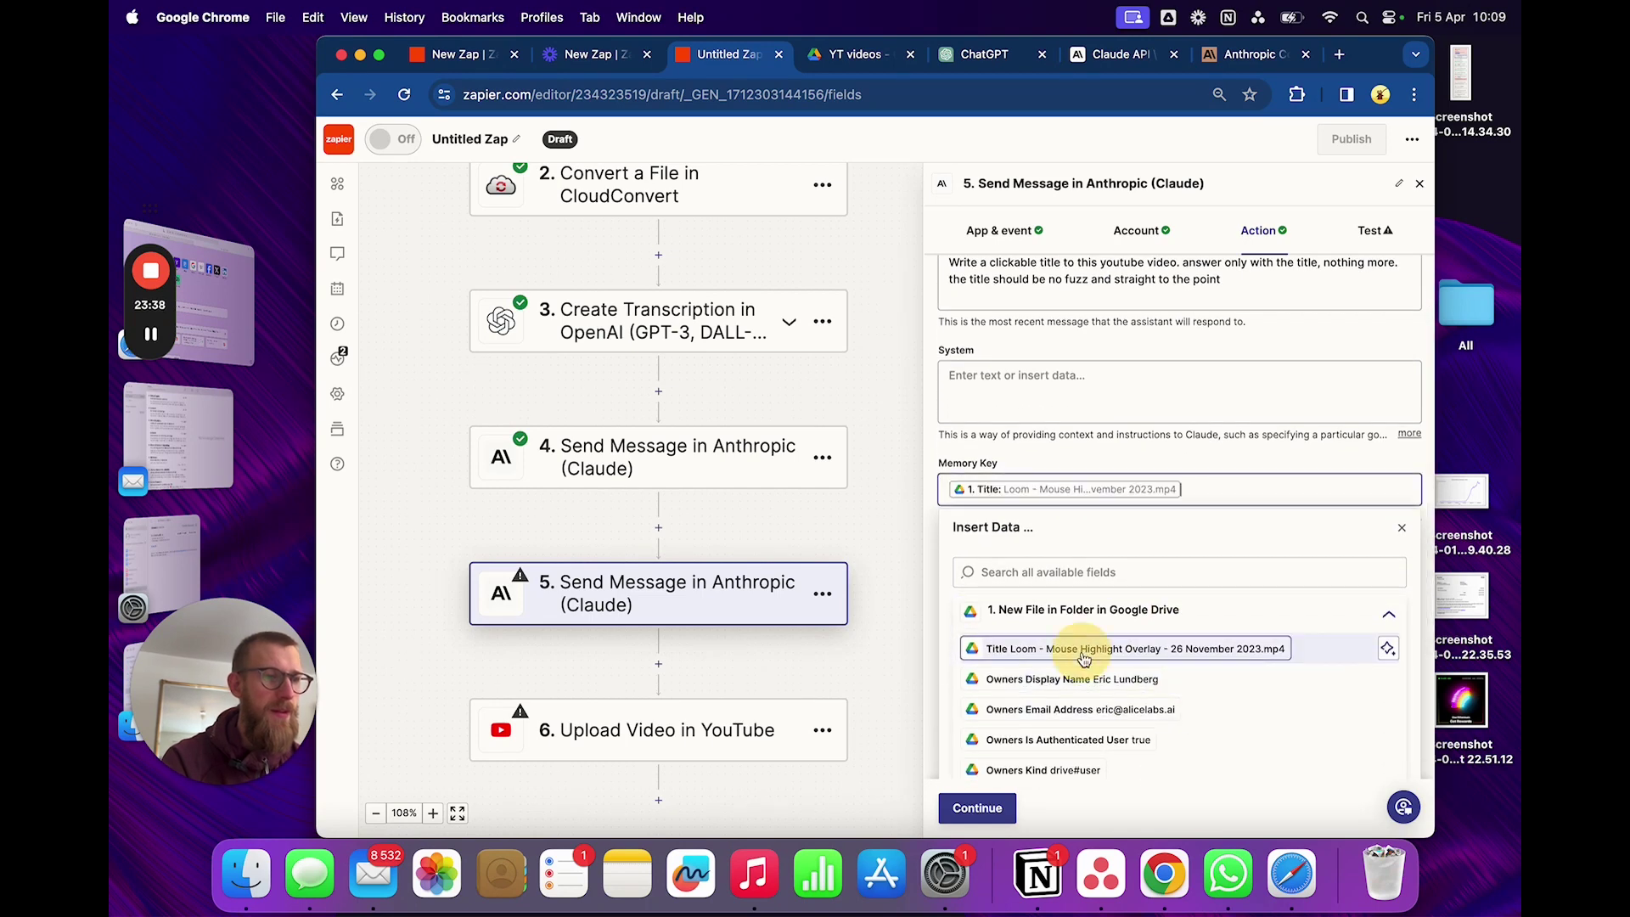
click(1201, 460)
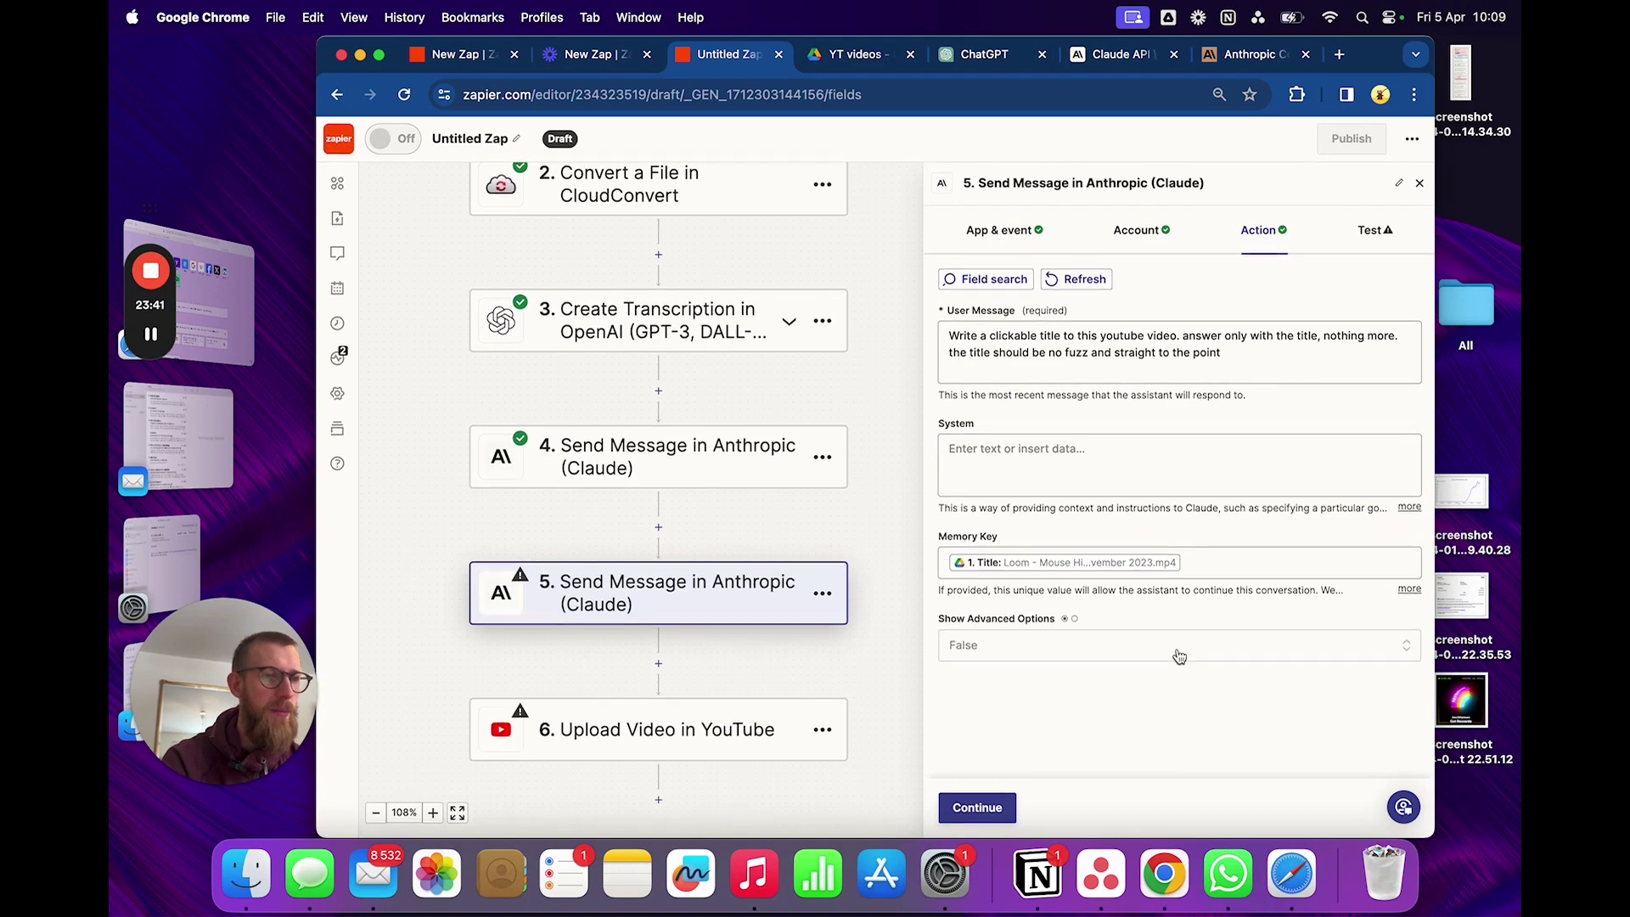
click(993, 808)
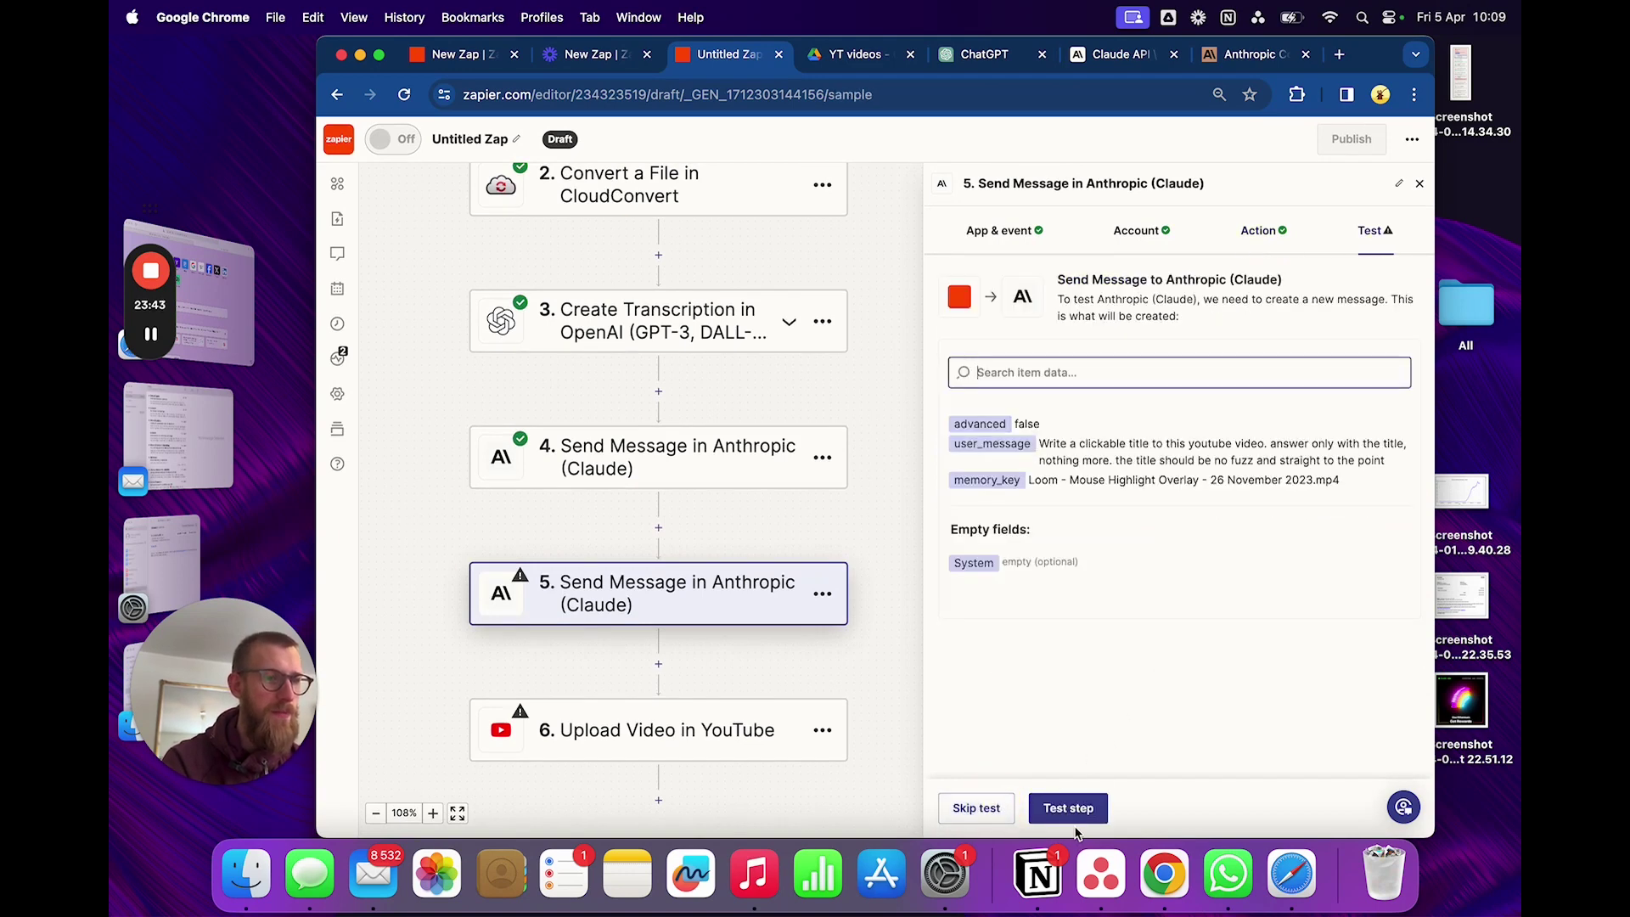
click(1065, 809)
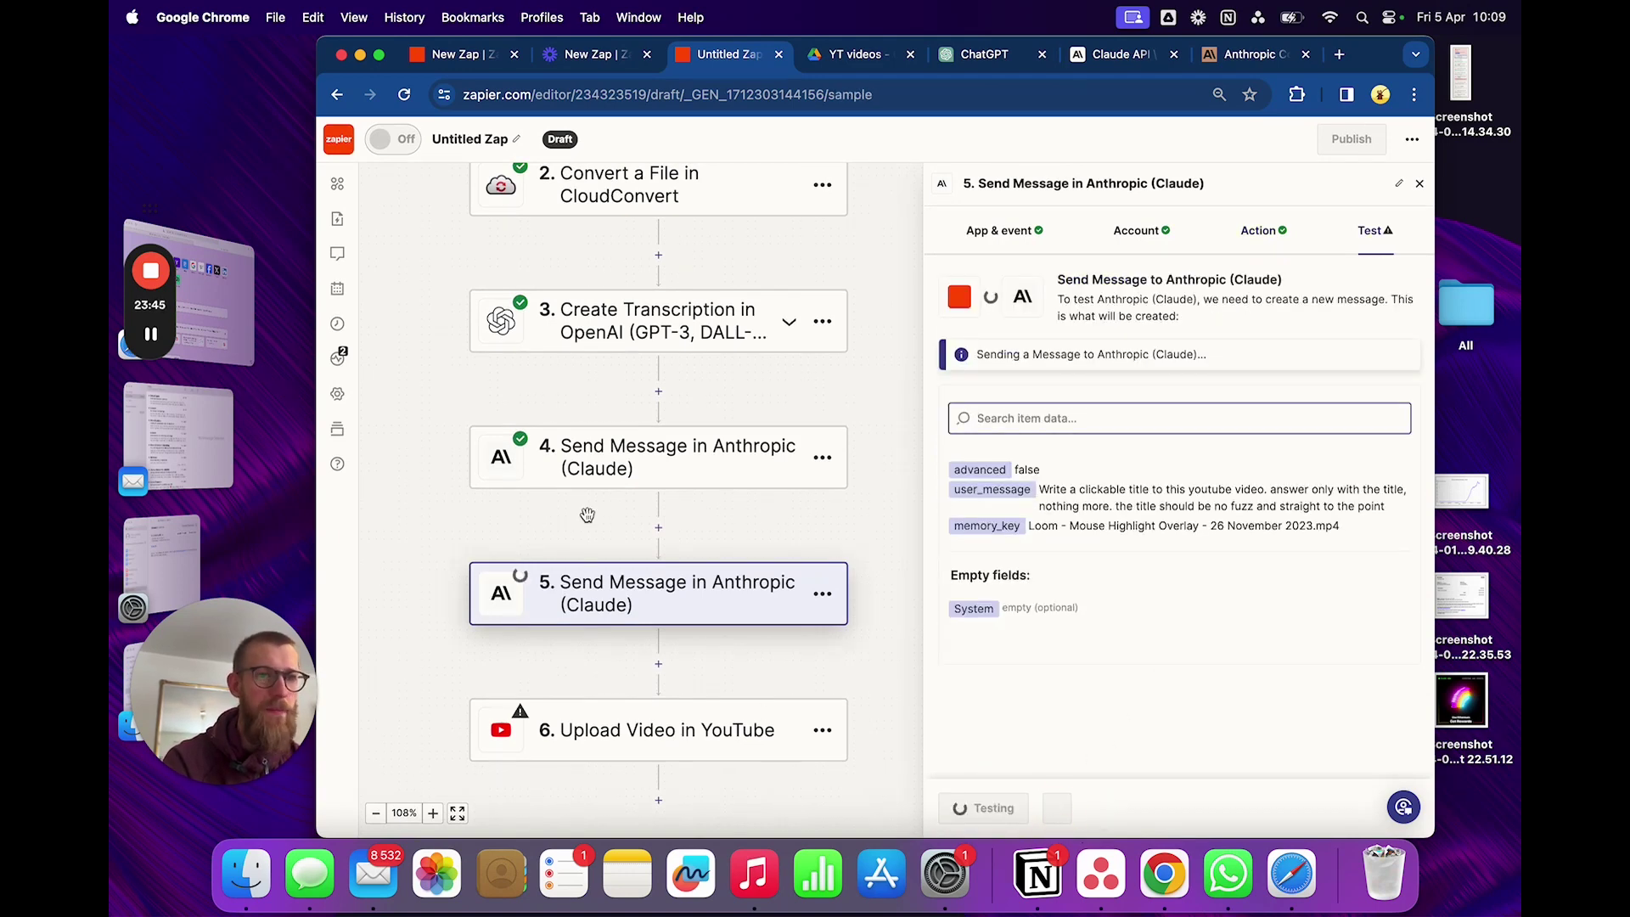
Step: Fill the YouTube Description with the first Claude step's response
click(669, 720)
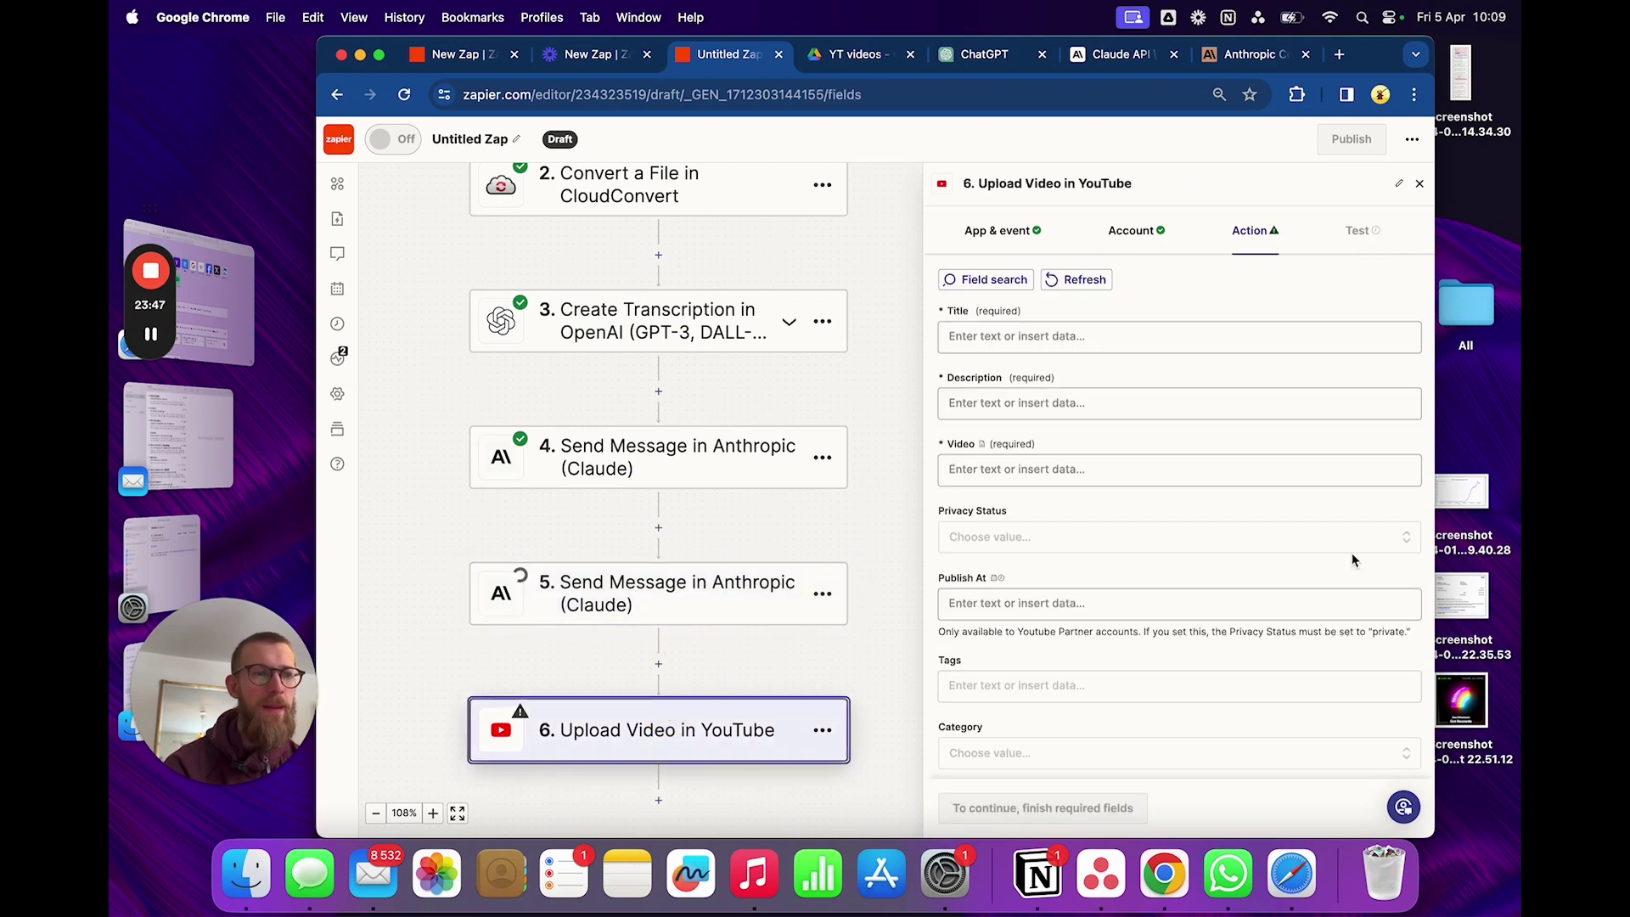
click(1056, 335)
click(1183, 289)
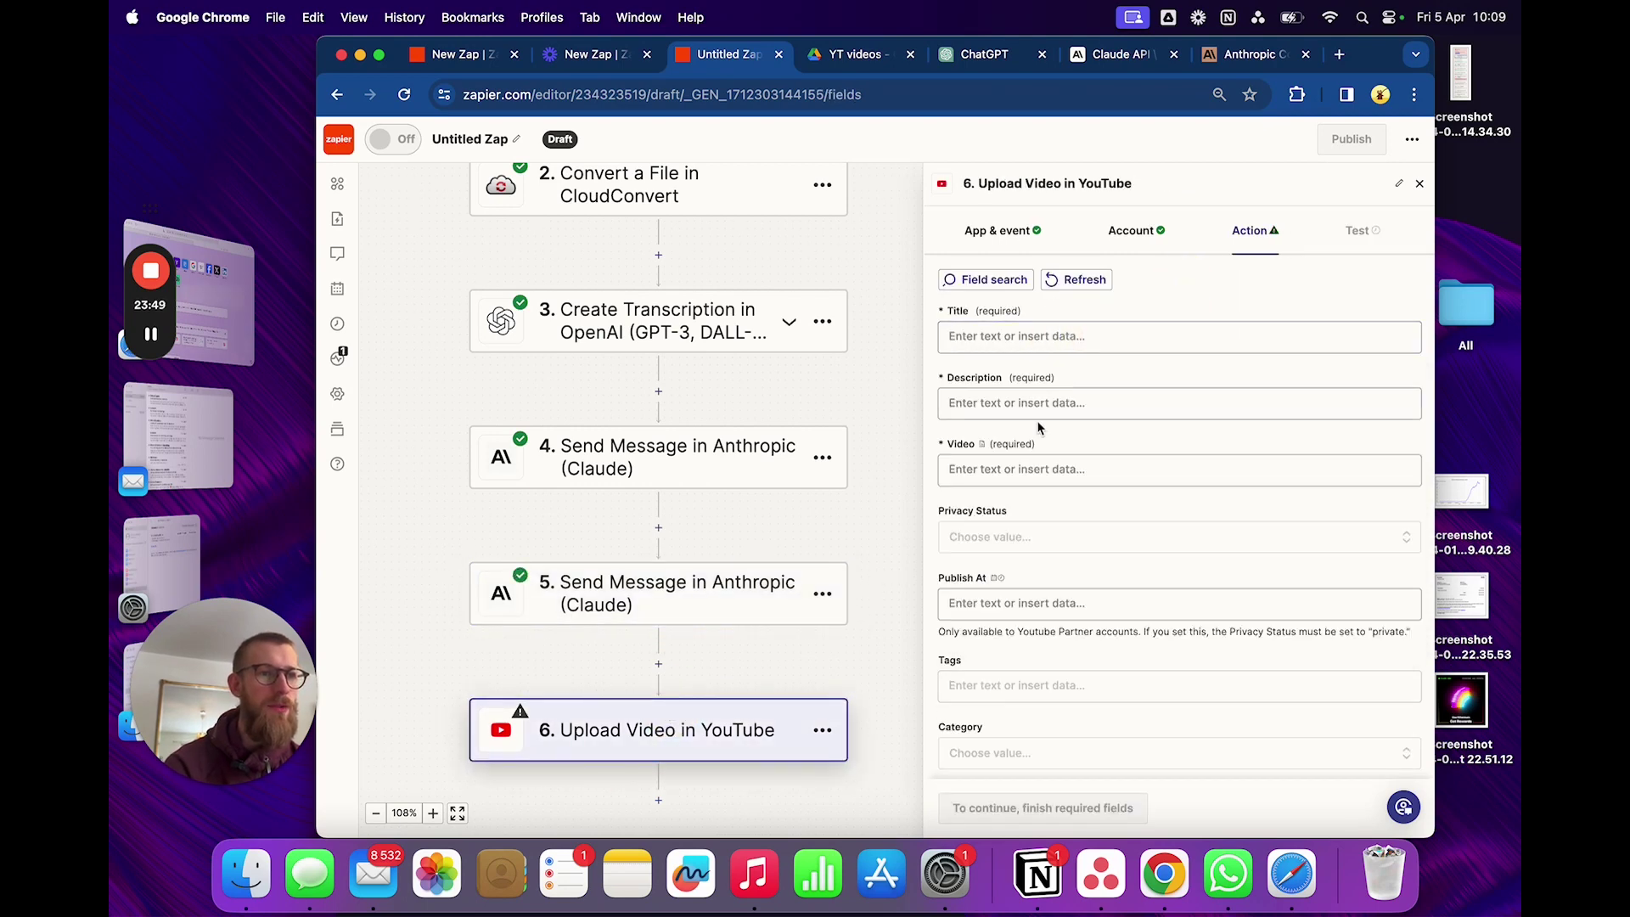
click(1037, 405)
scroll(1095, 637, down, 2)
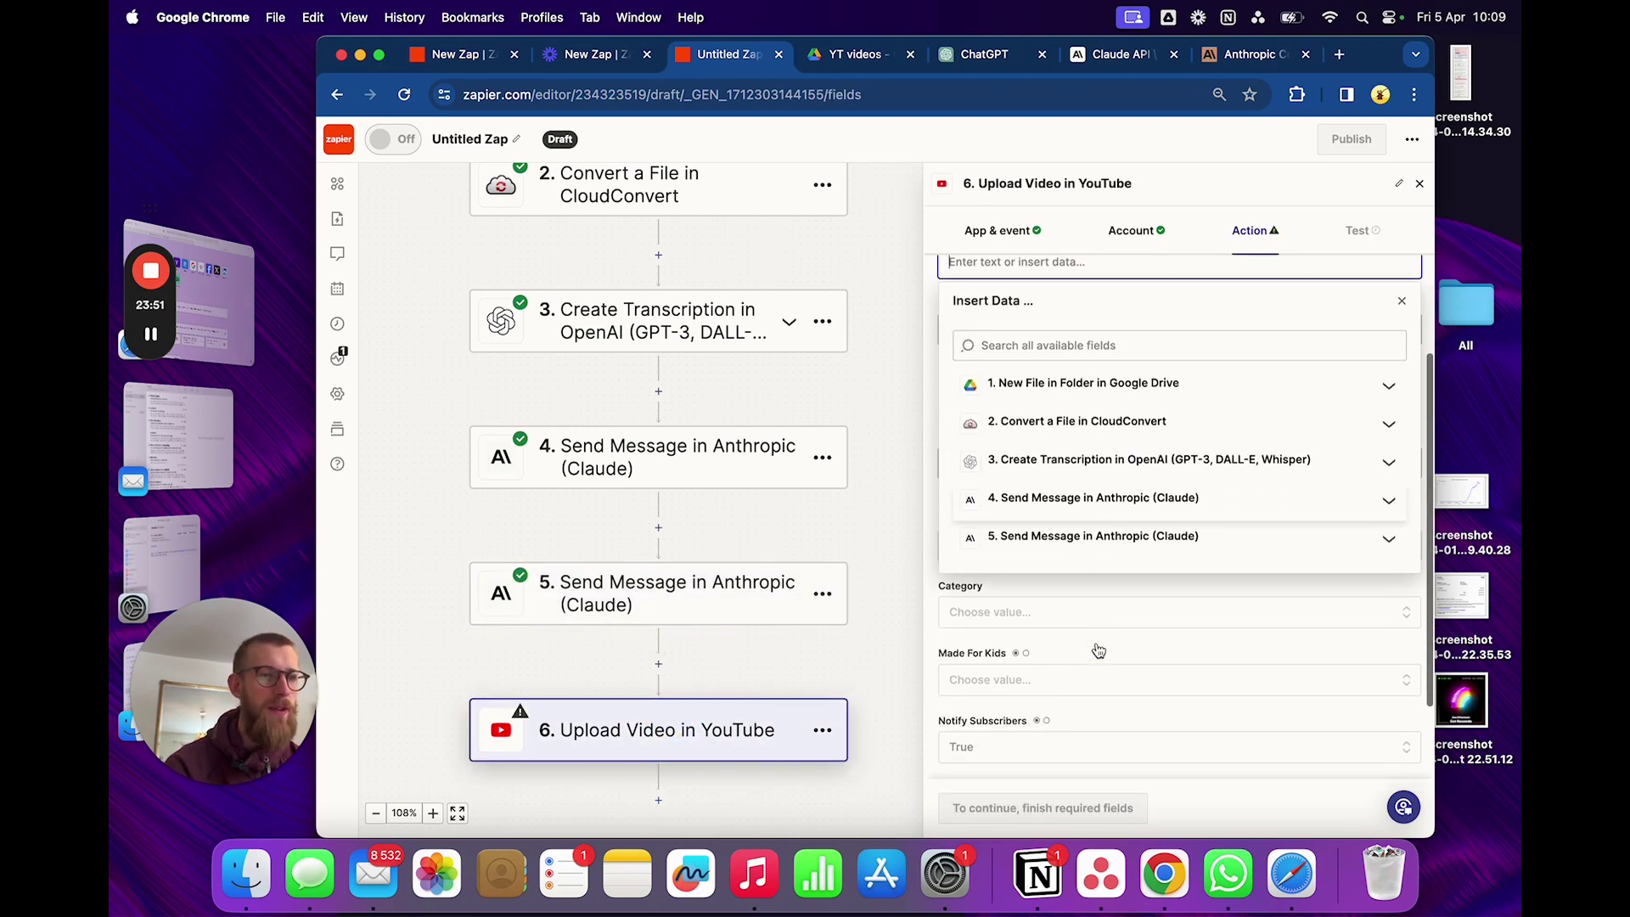
click(1188, 495)
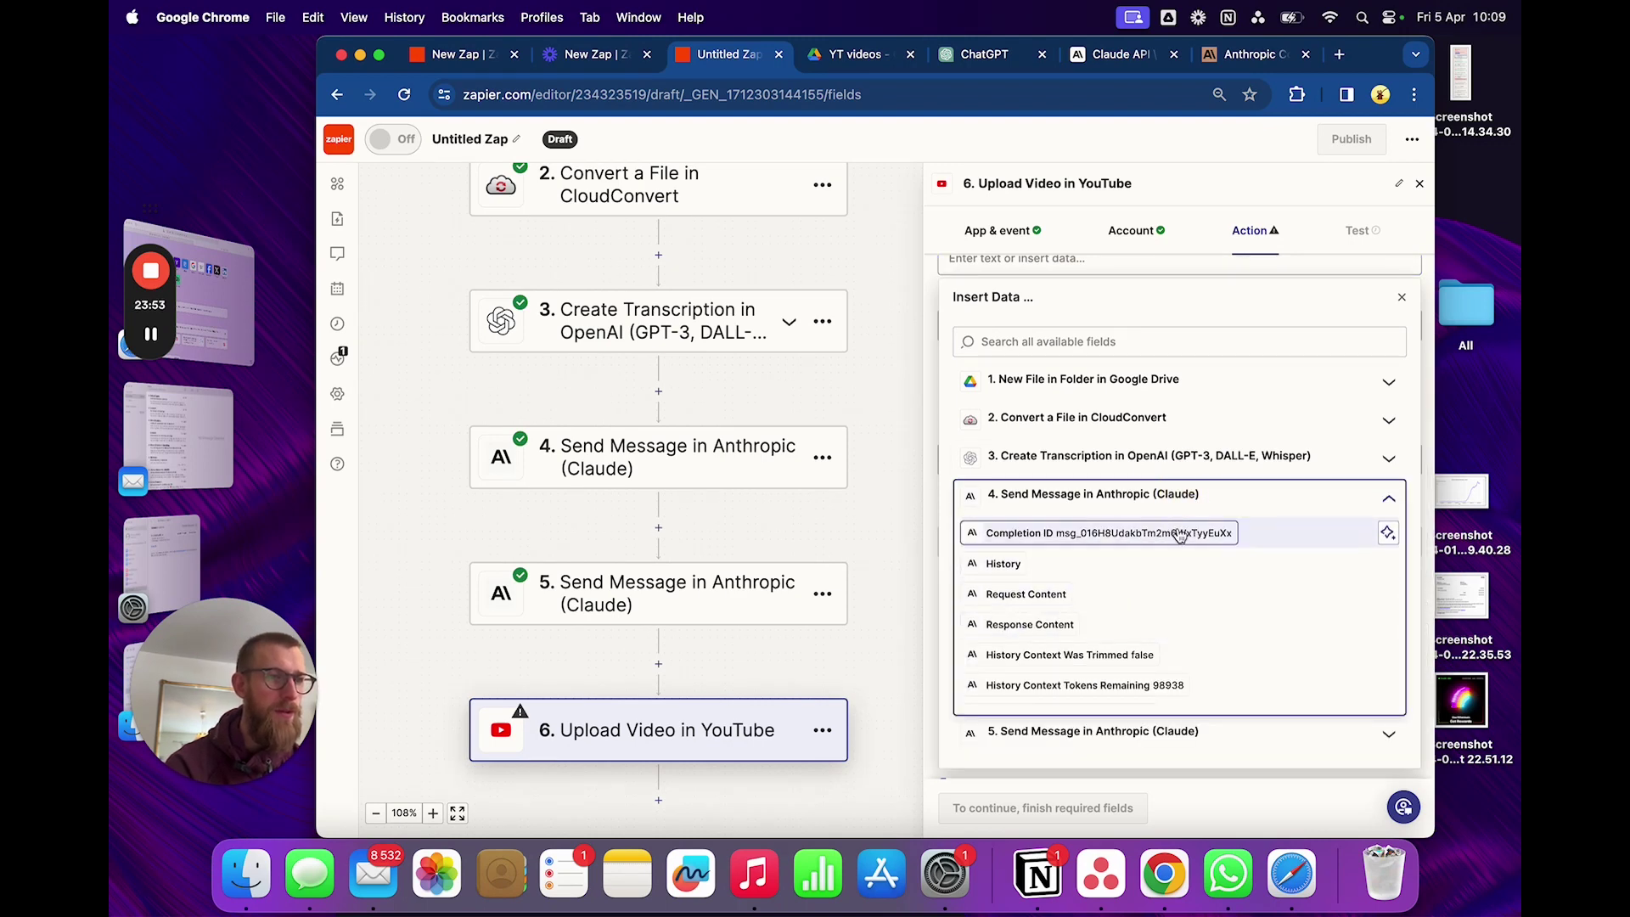
scroll(1173, 557, down, 5)
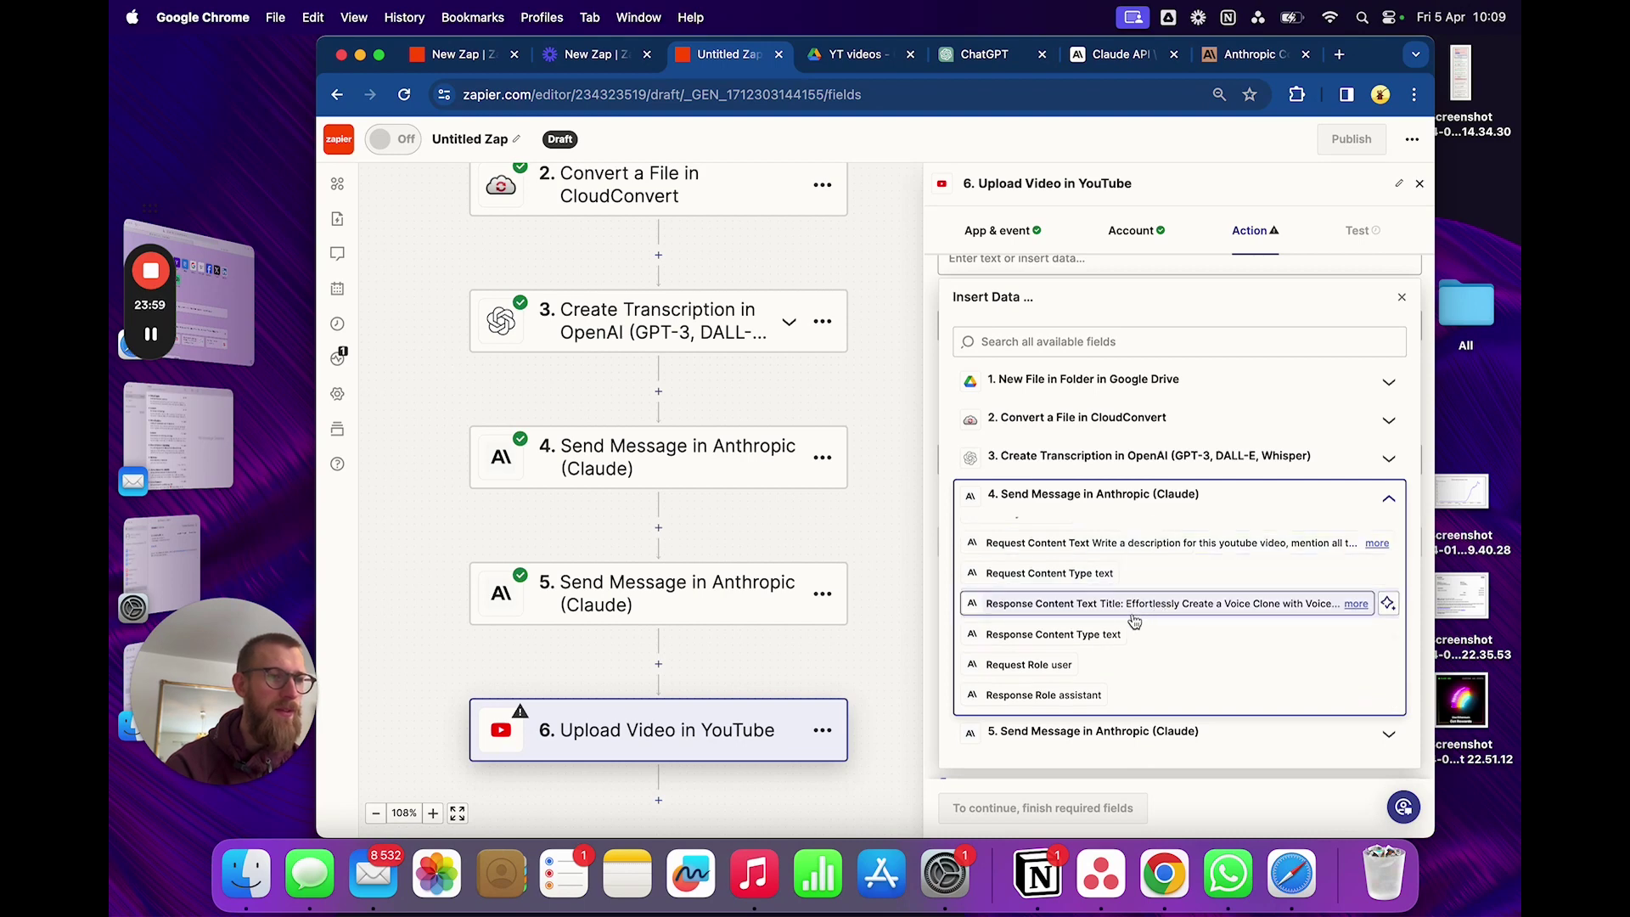
click(1154, 608)
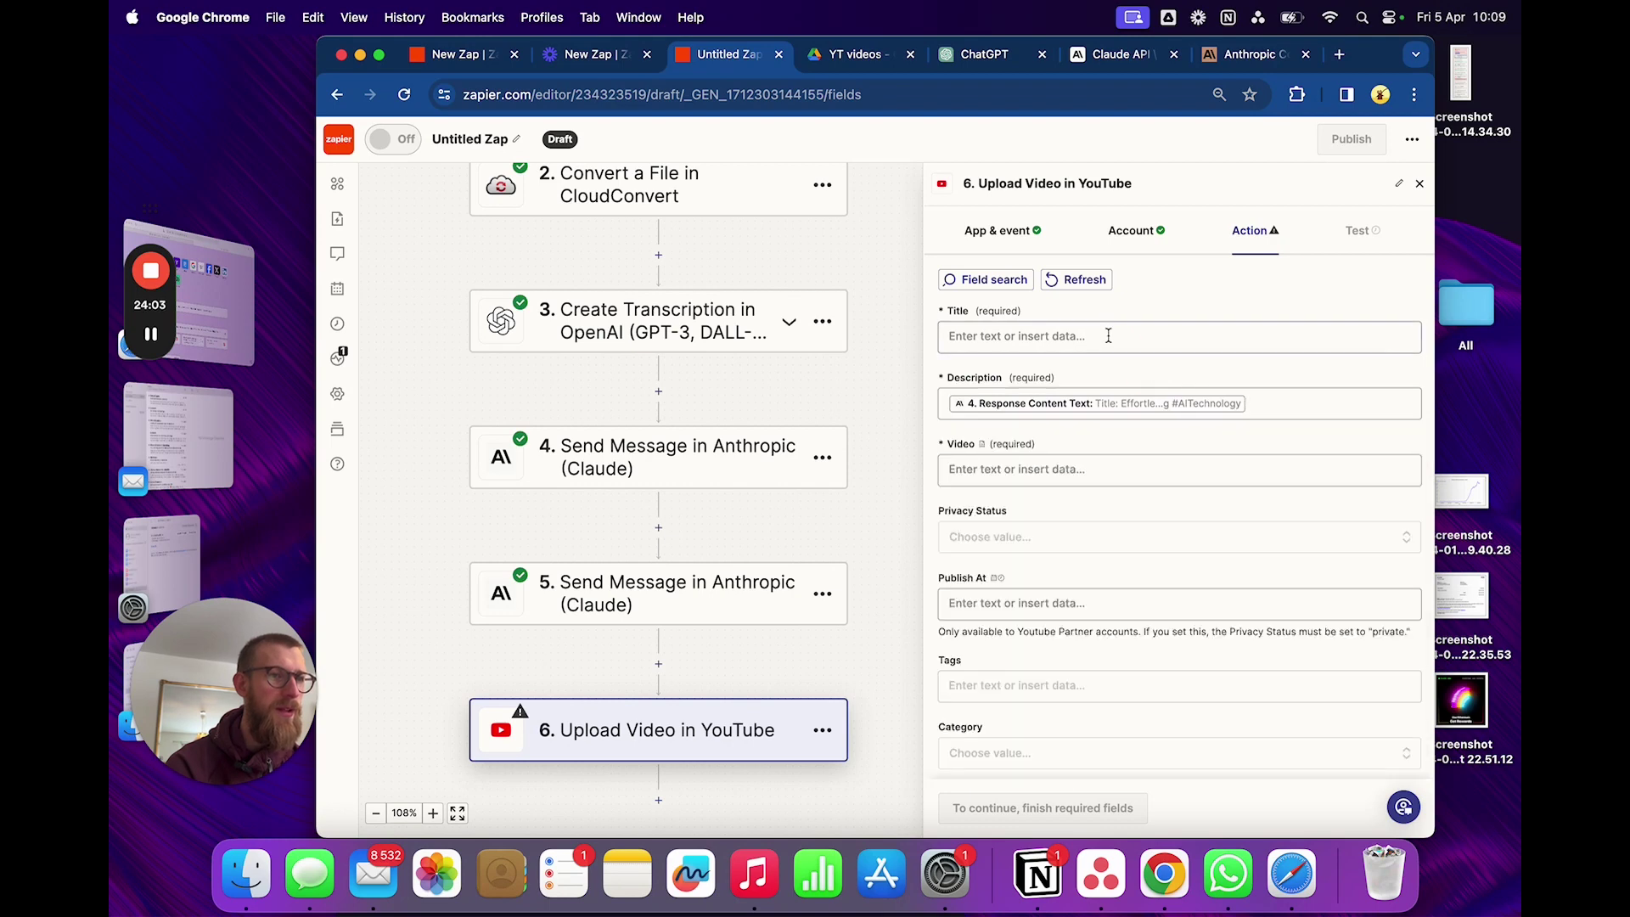
Step: Set the YouTube Title to the second Claude step's response
click(1205, 336)
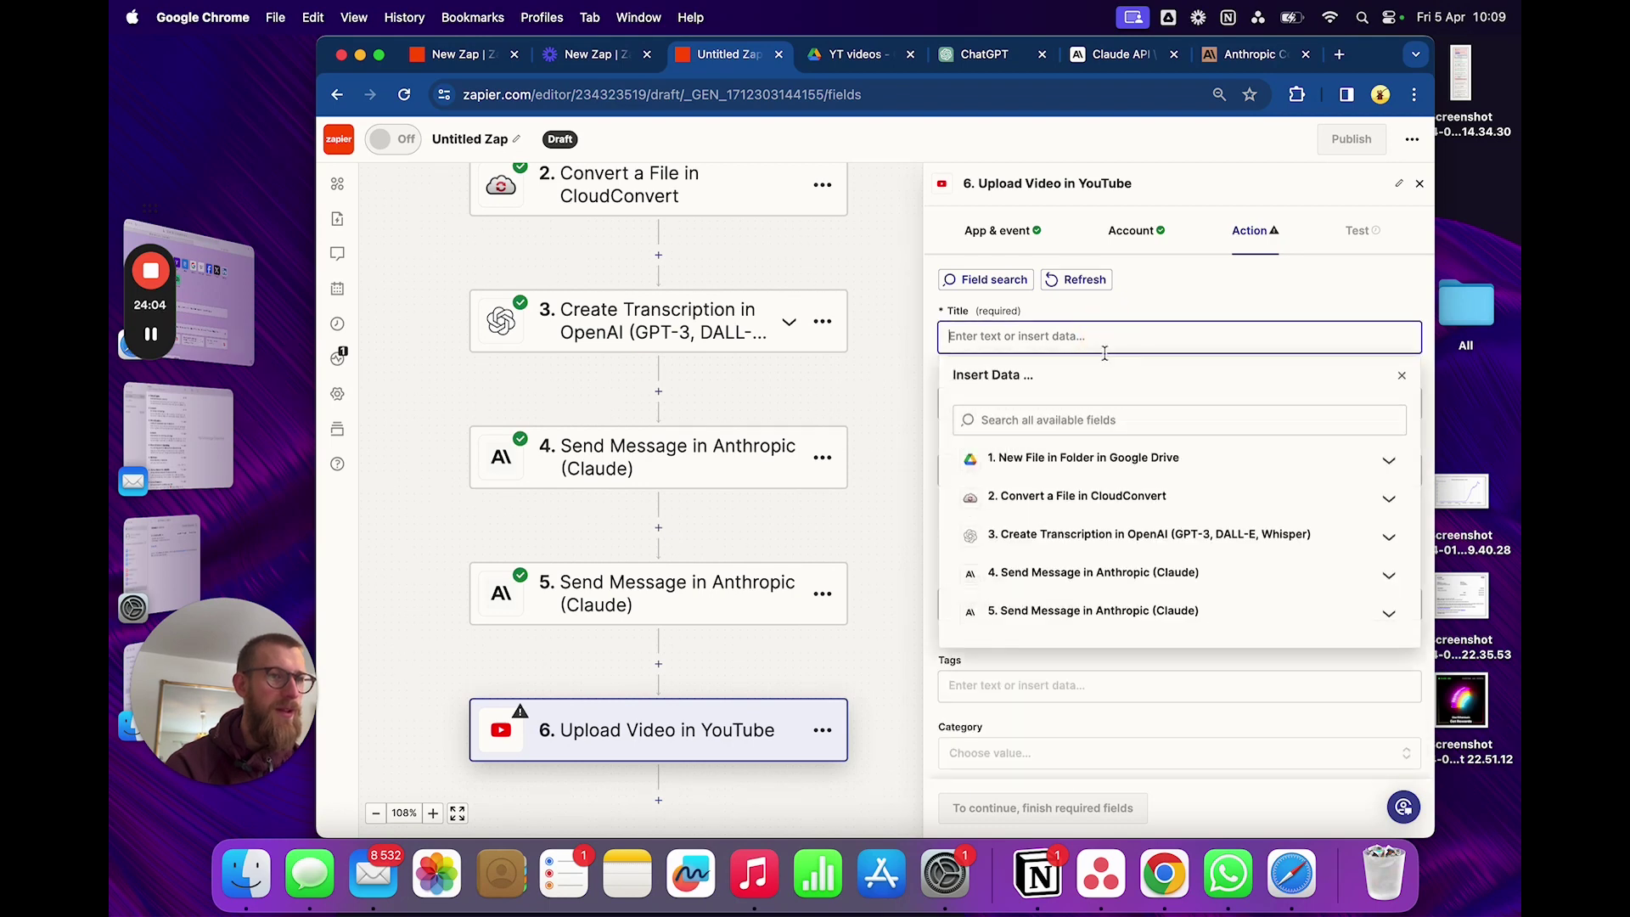
scroll(1101, 550, down, 1)
click(1163, 571)
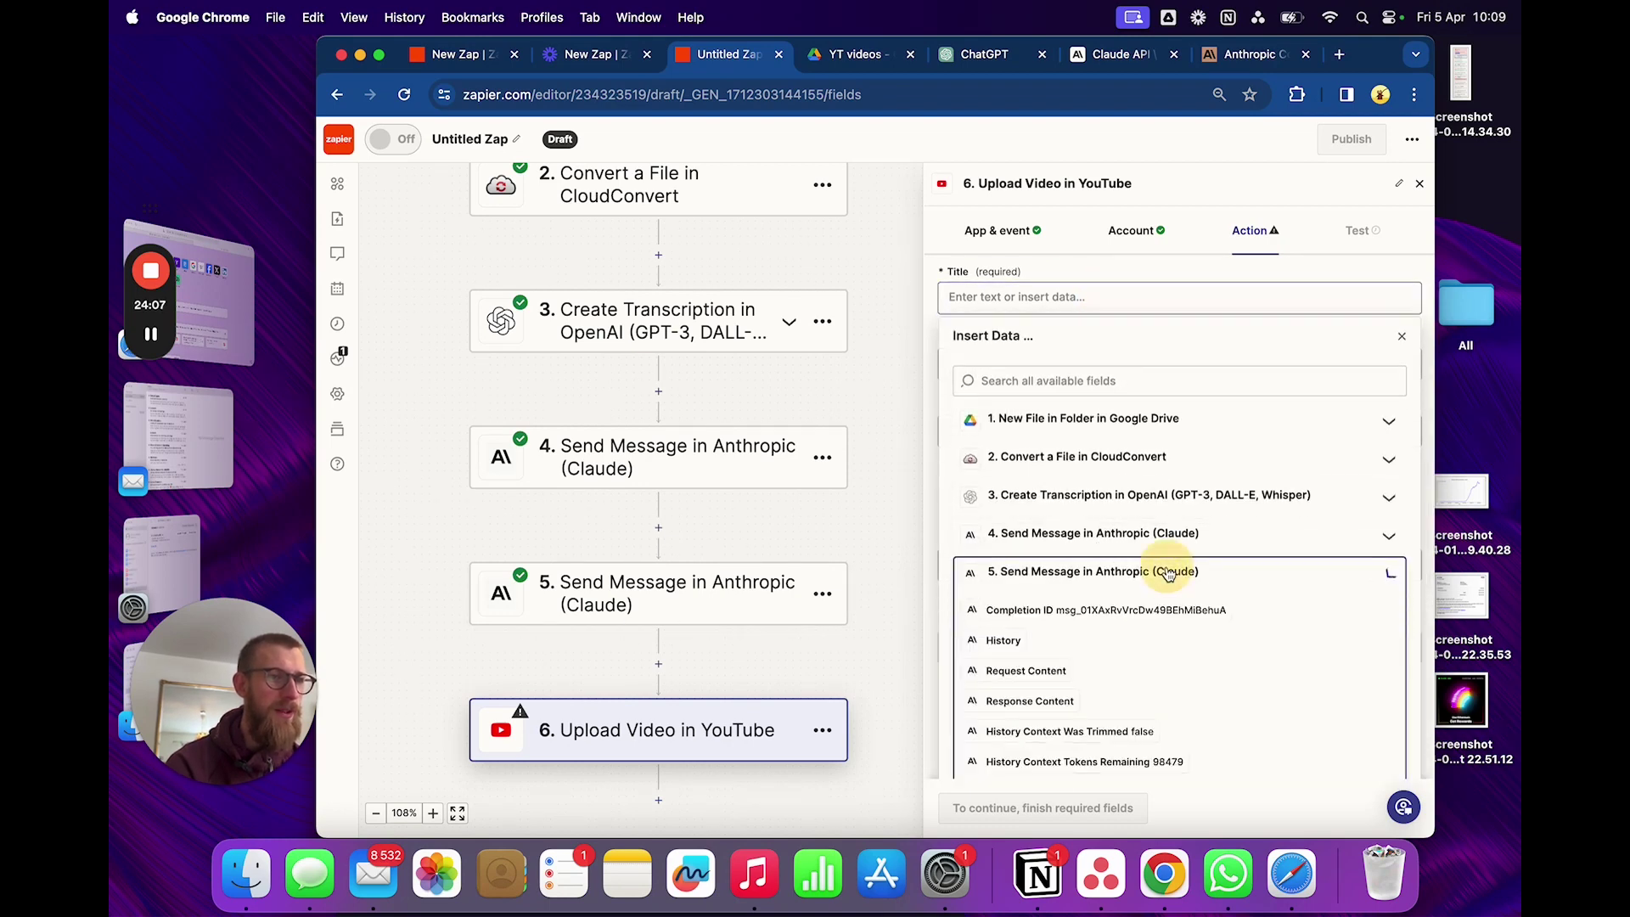
scroll(1139, 643, down, 2)
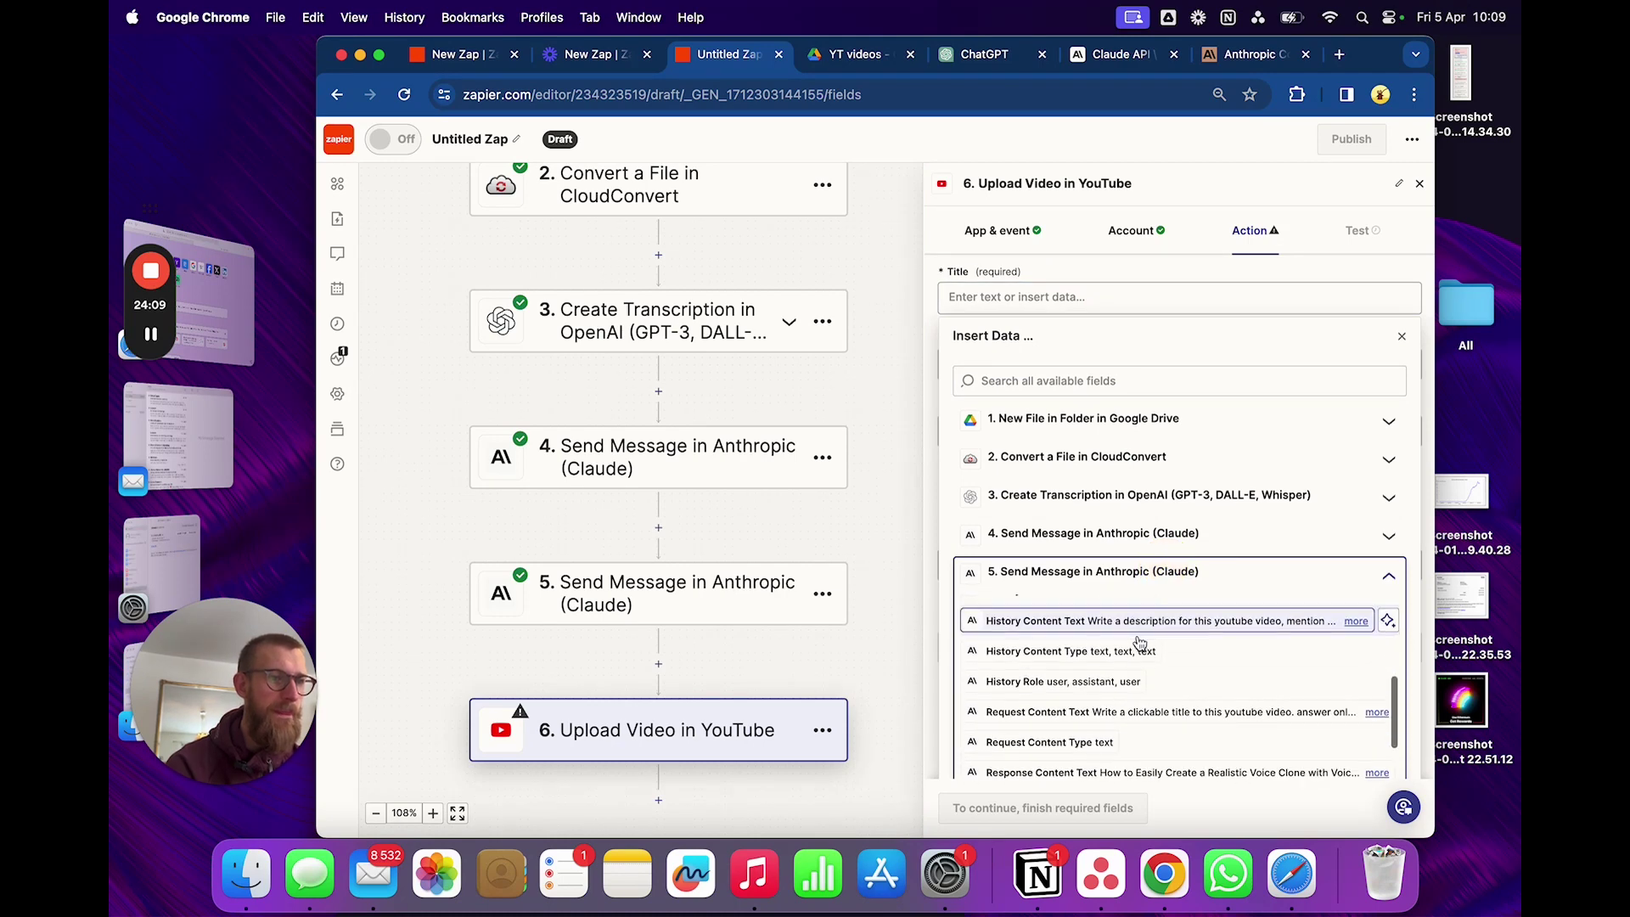
scroll(1139, 642, down, 3)
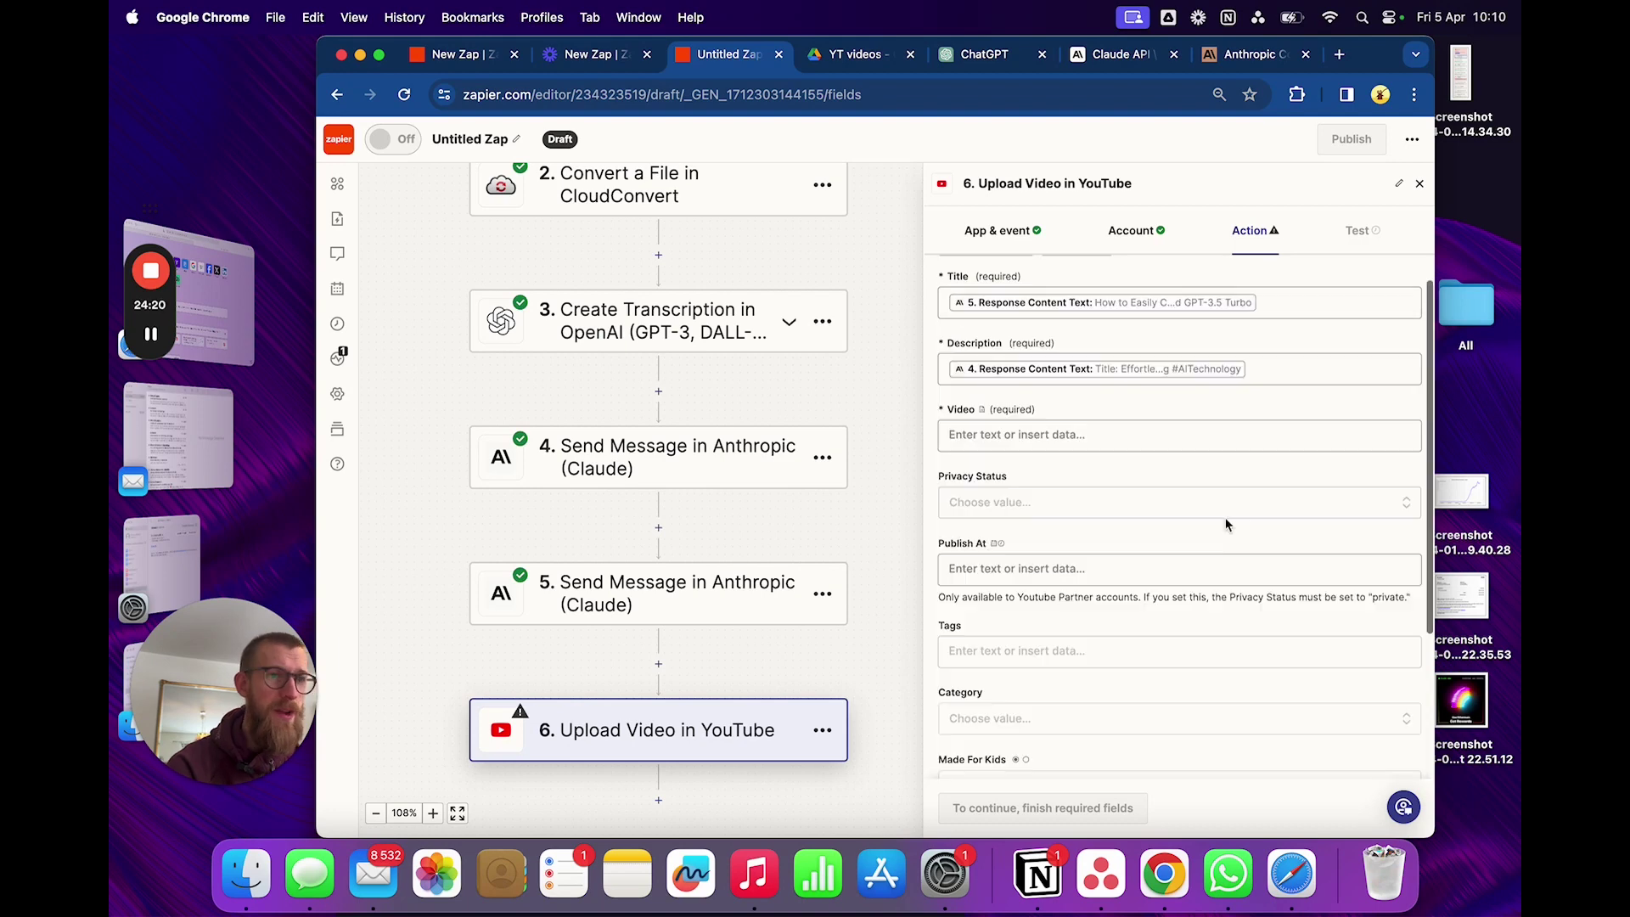
Step: Map the Google Drive trigger's File into the Video field
click(1118, 434)
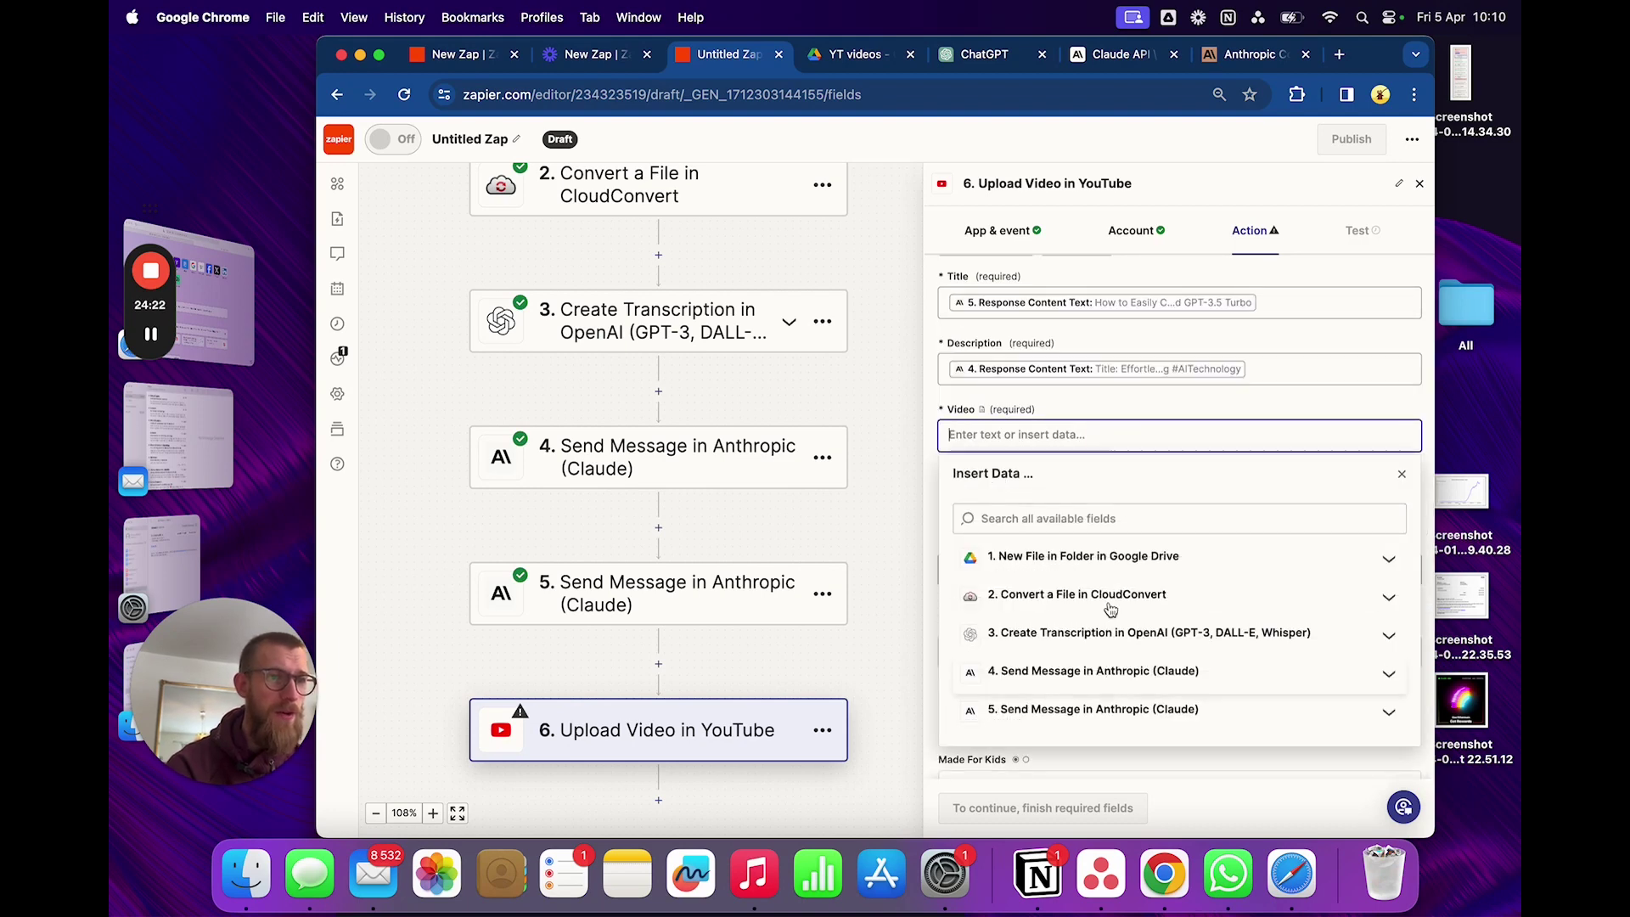
click(1128, 563)
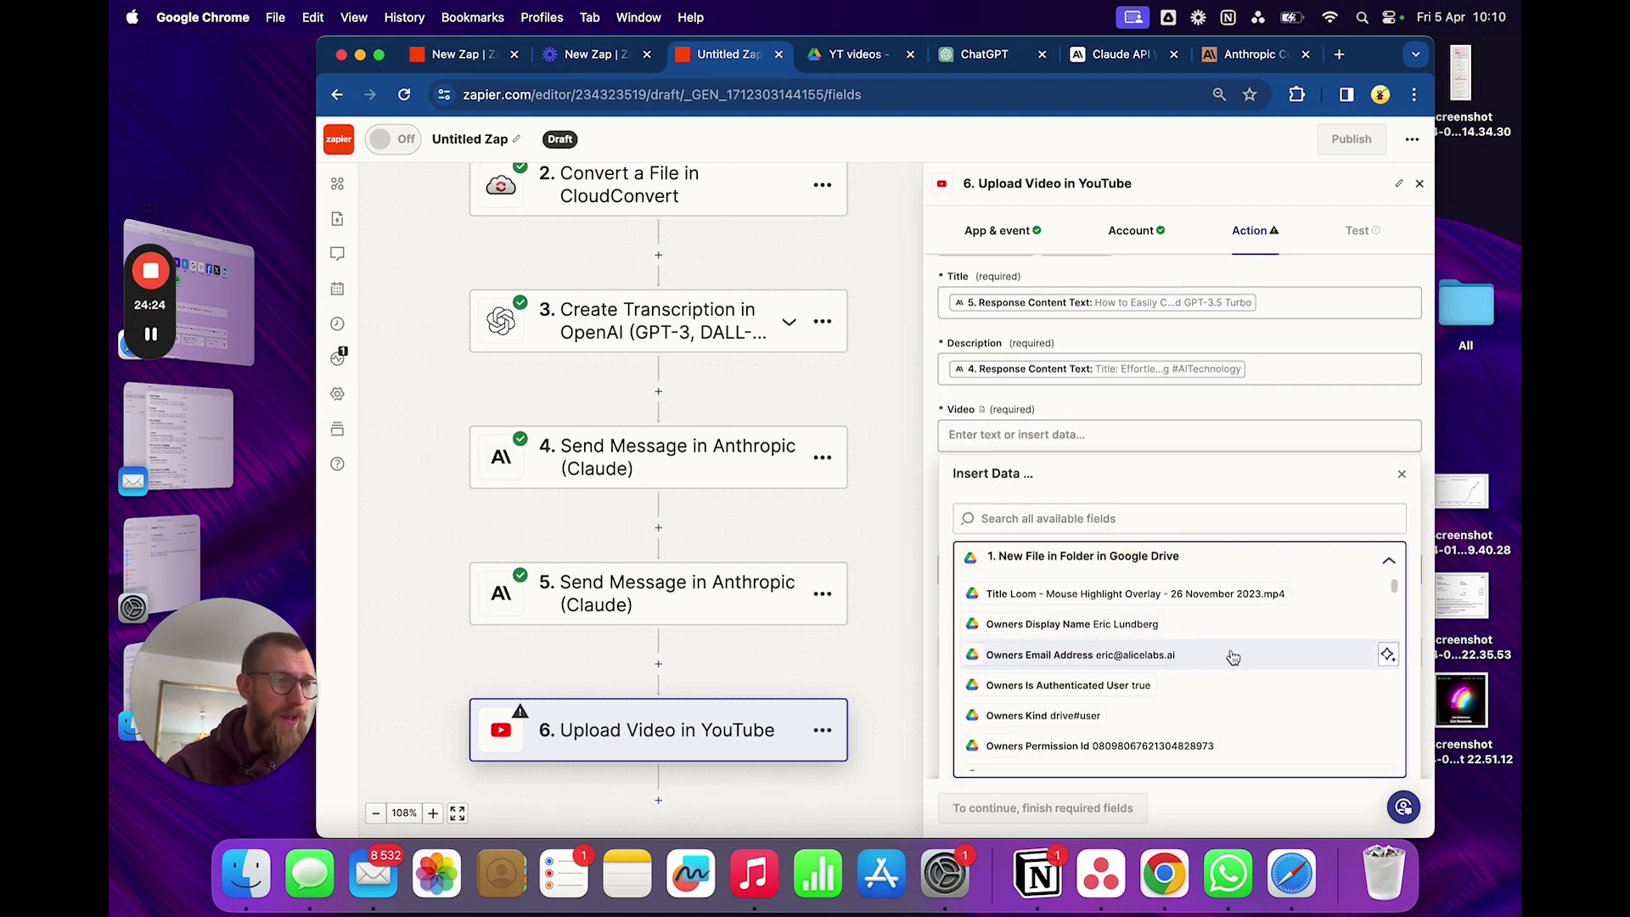
scroll(1233, 658, down, 4)
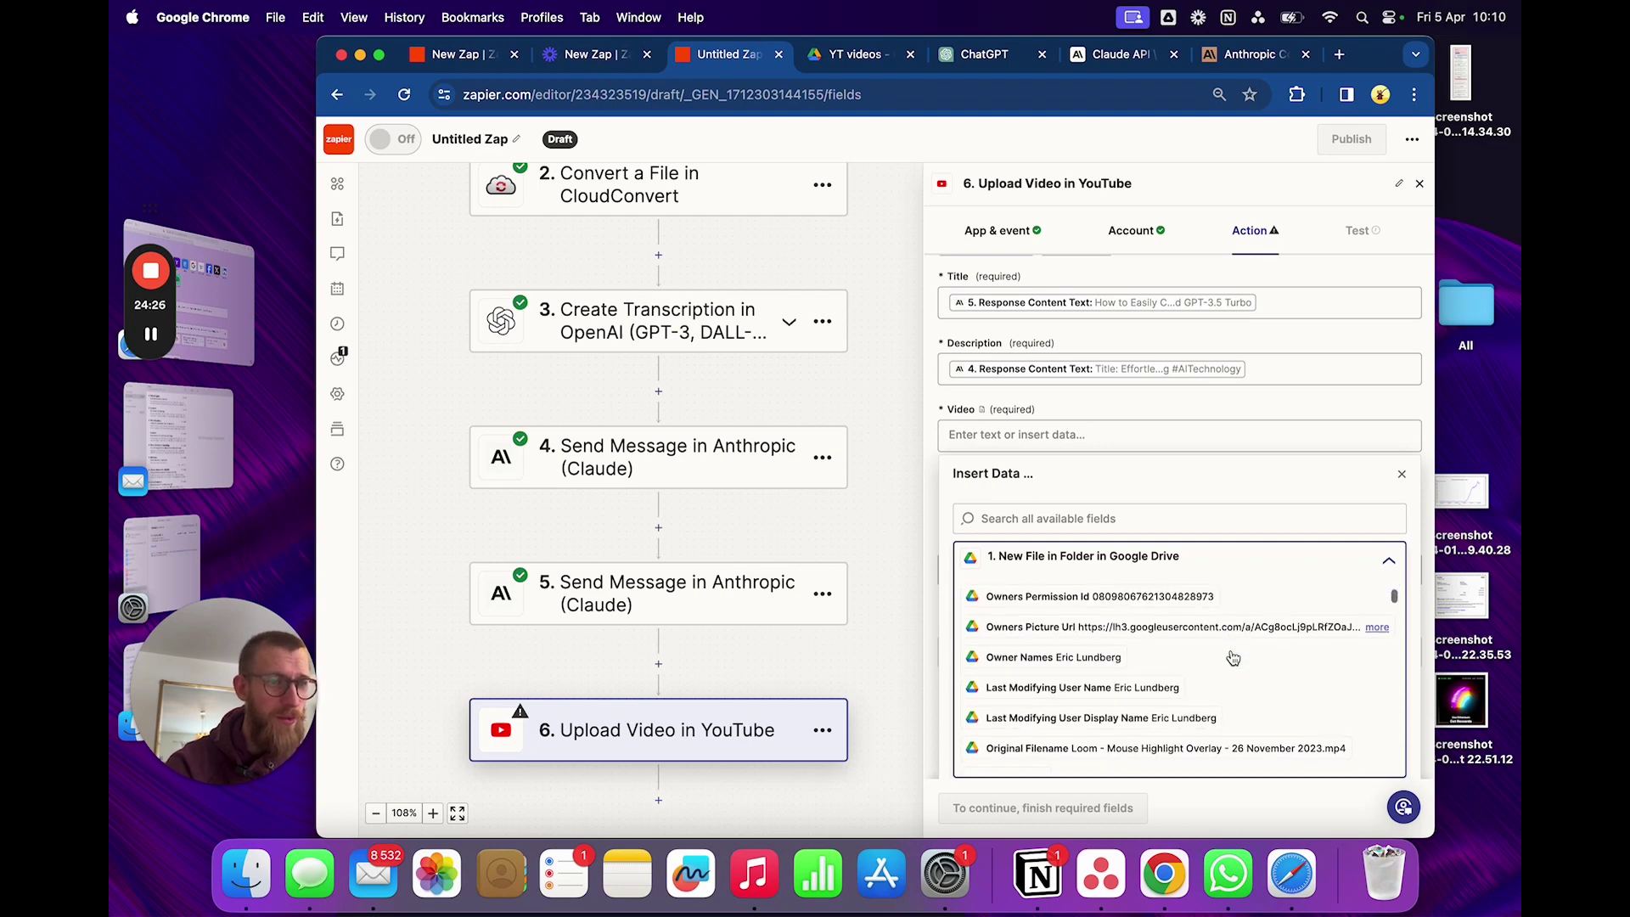
scroll(1223, 716, down, 3)
scroll(1223, 715, down, 4)
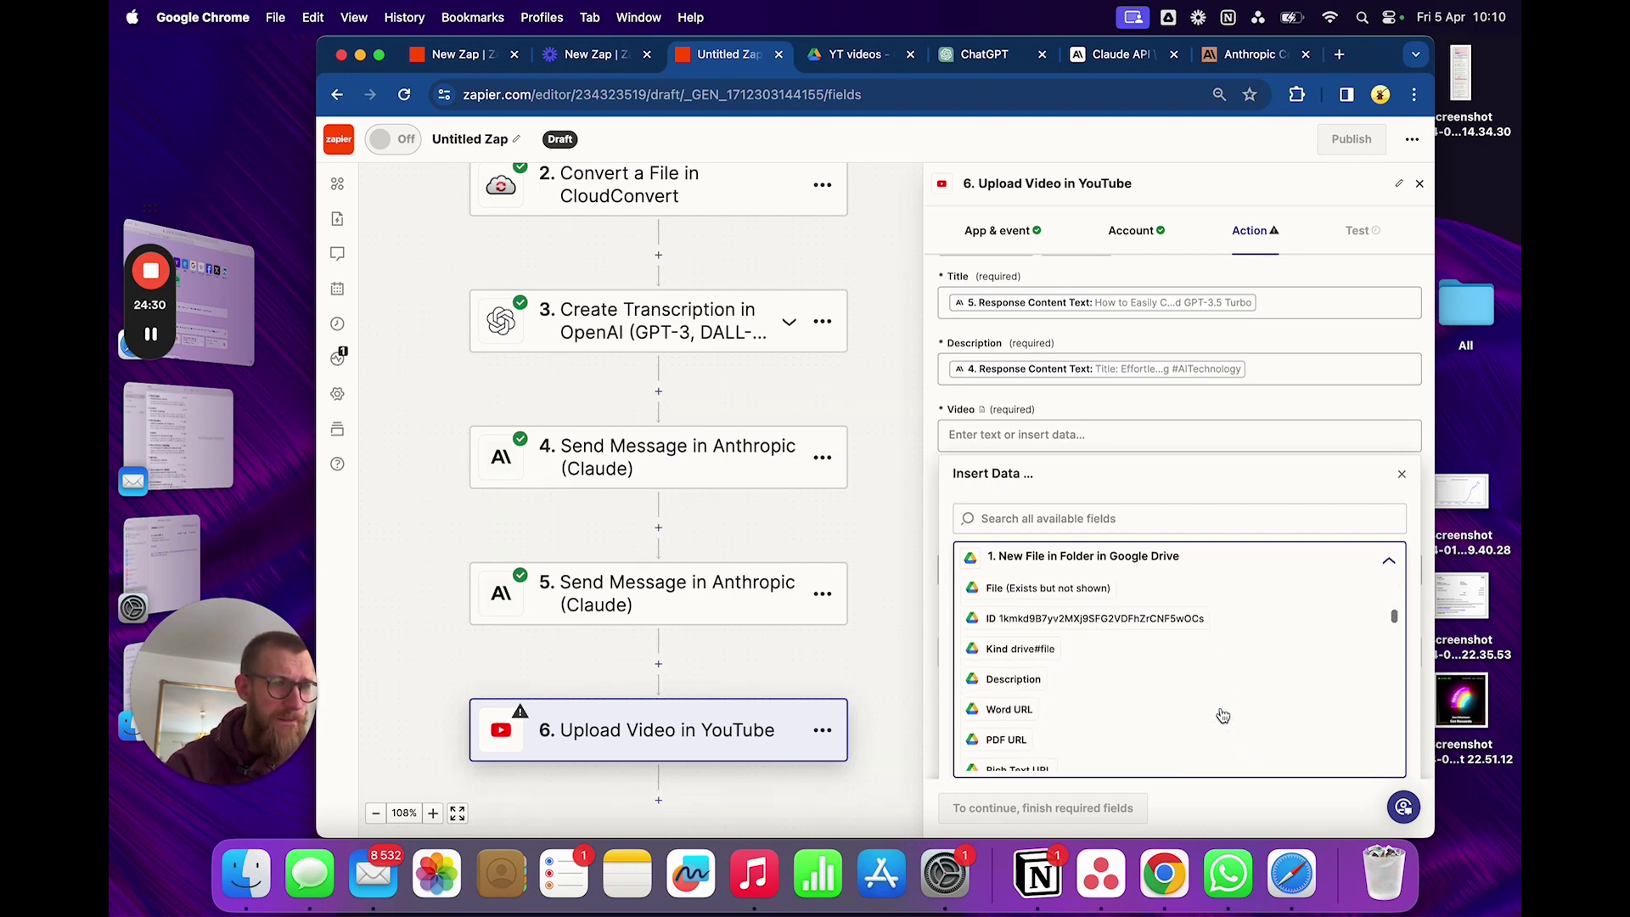
scroll(1222, 715, up, 1)
click(1358, 666)
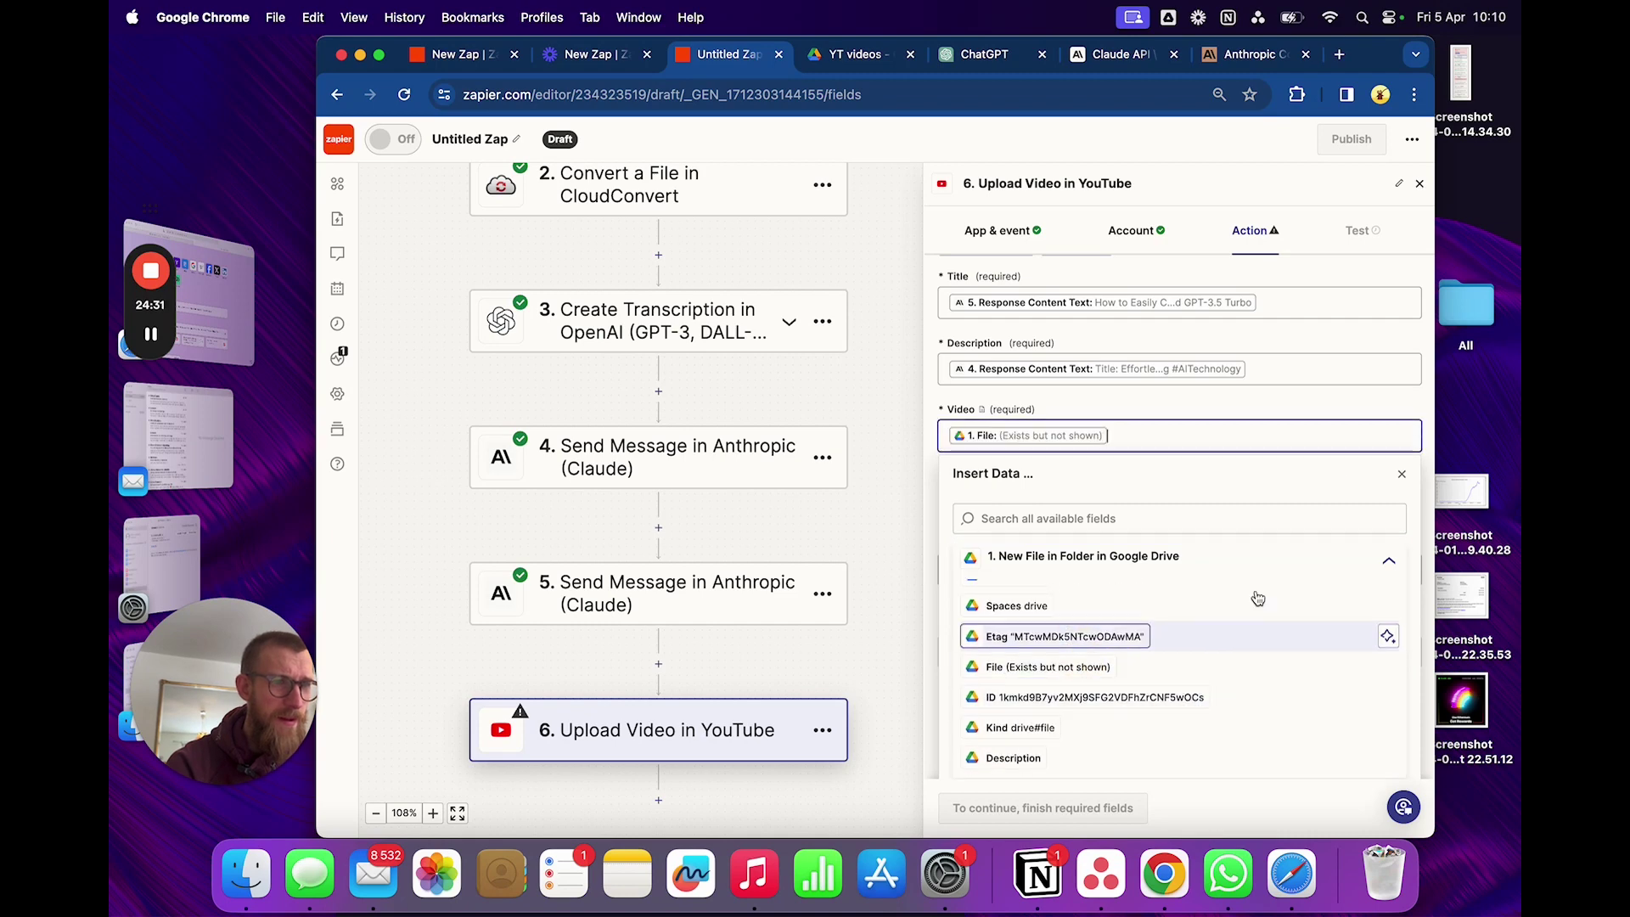
click(1199, 412)
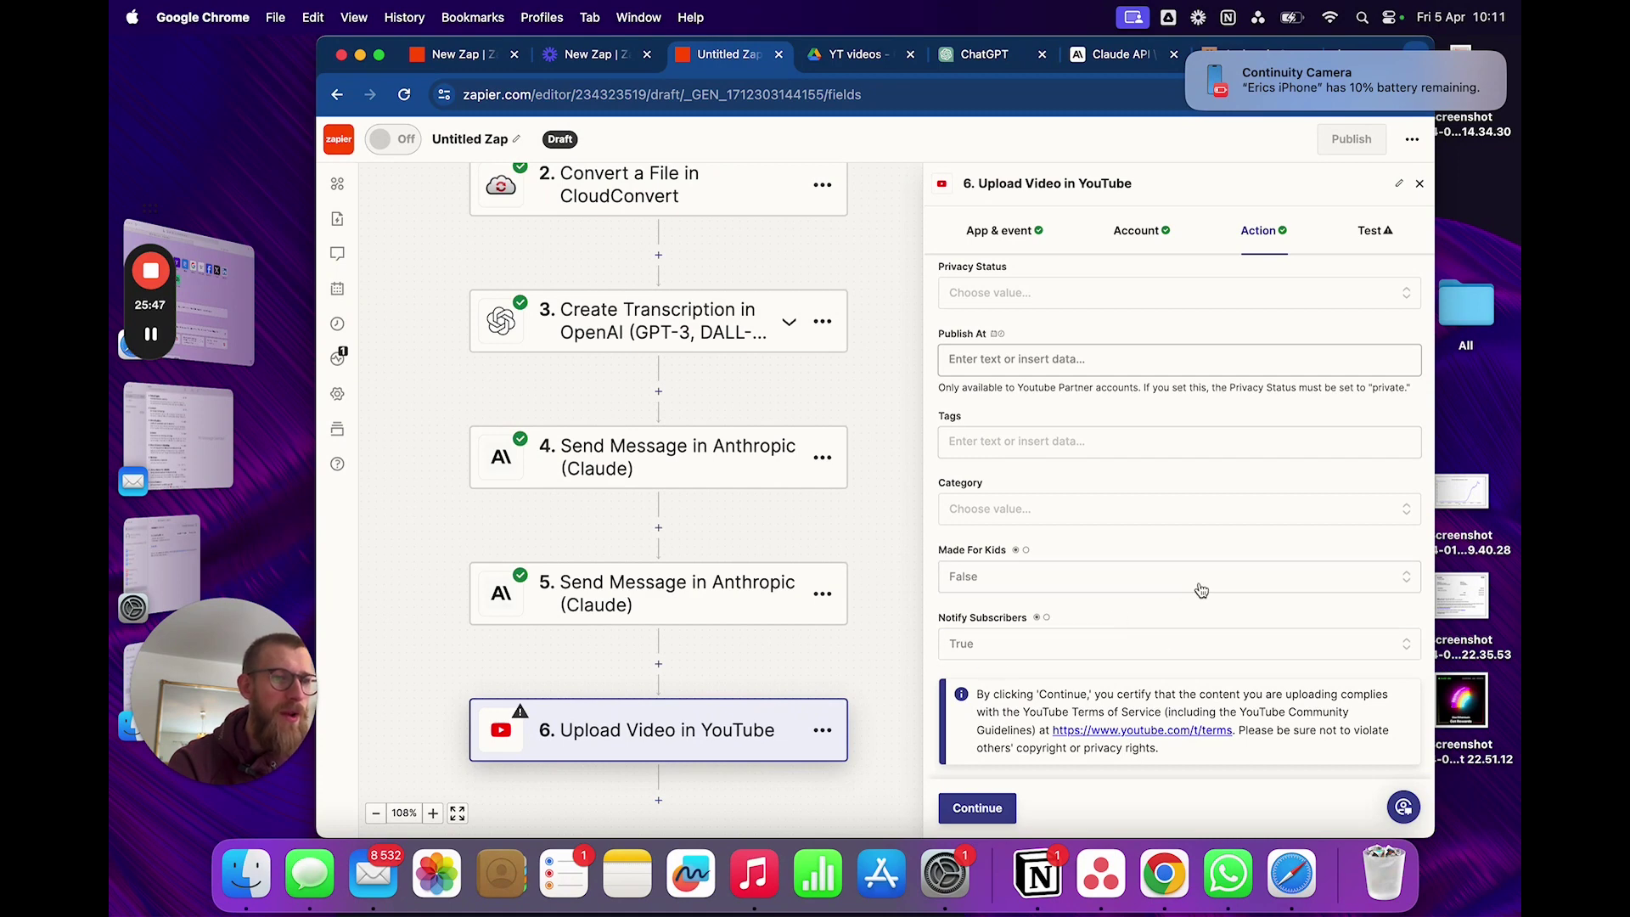
Step: Set the YouTube upload's Privacy Status to private
scroll(1201, 590, up, 5)
scroll(1200, 590, up, 1)
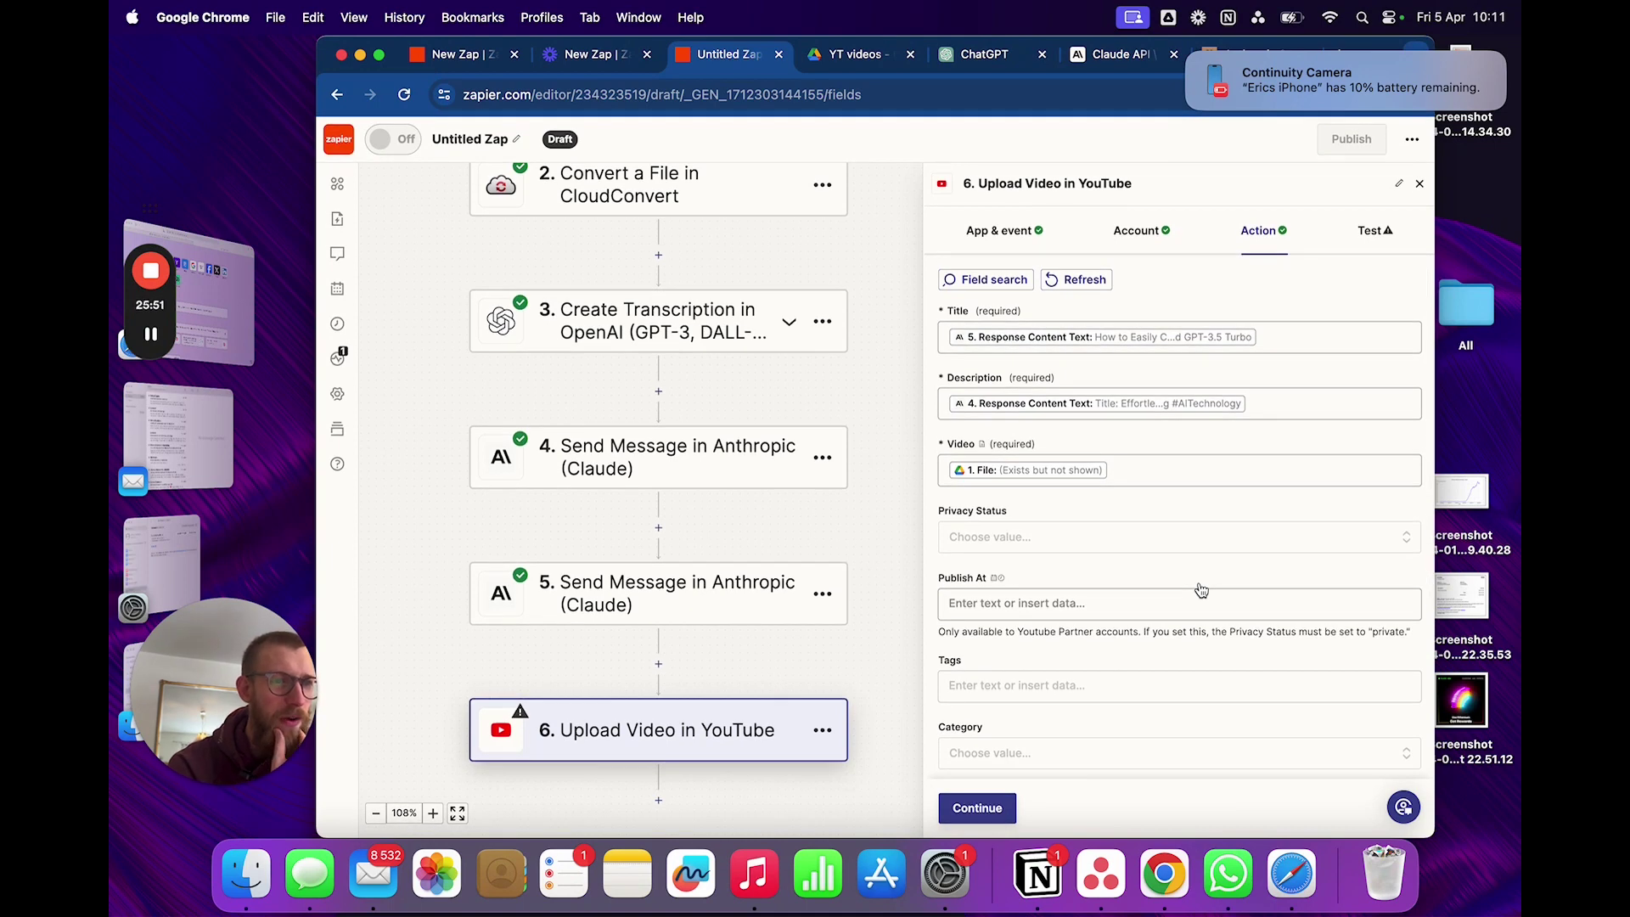
click(1082, 537)
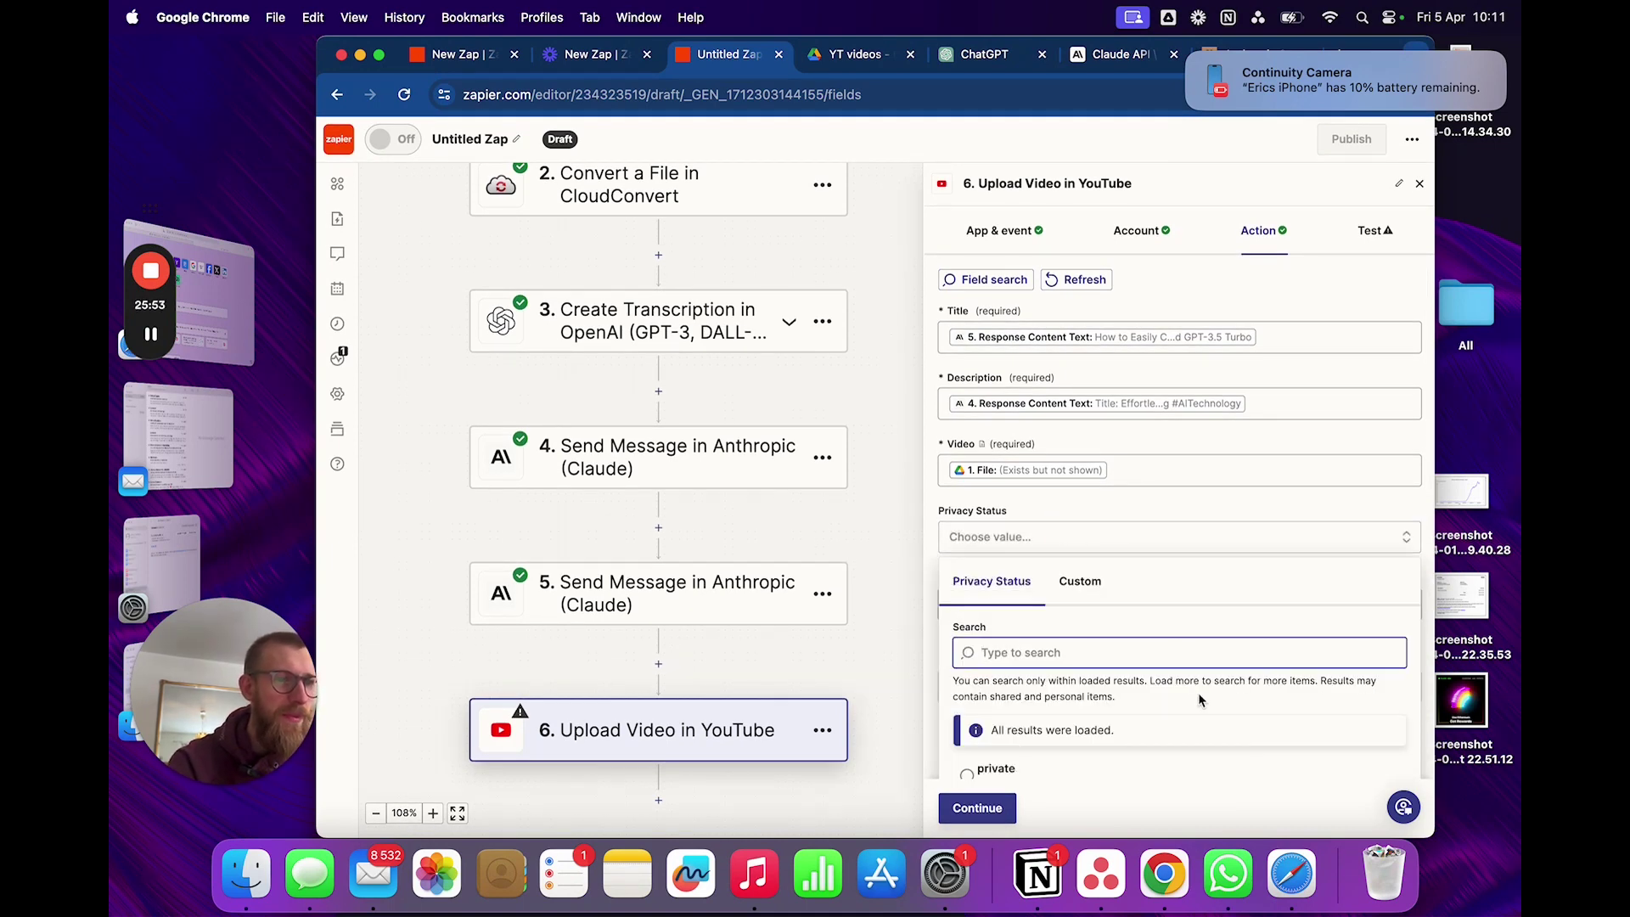
scroll(1195, 579, down, 3)
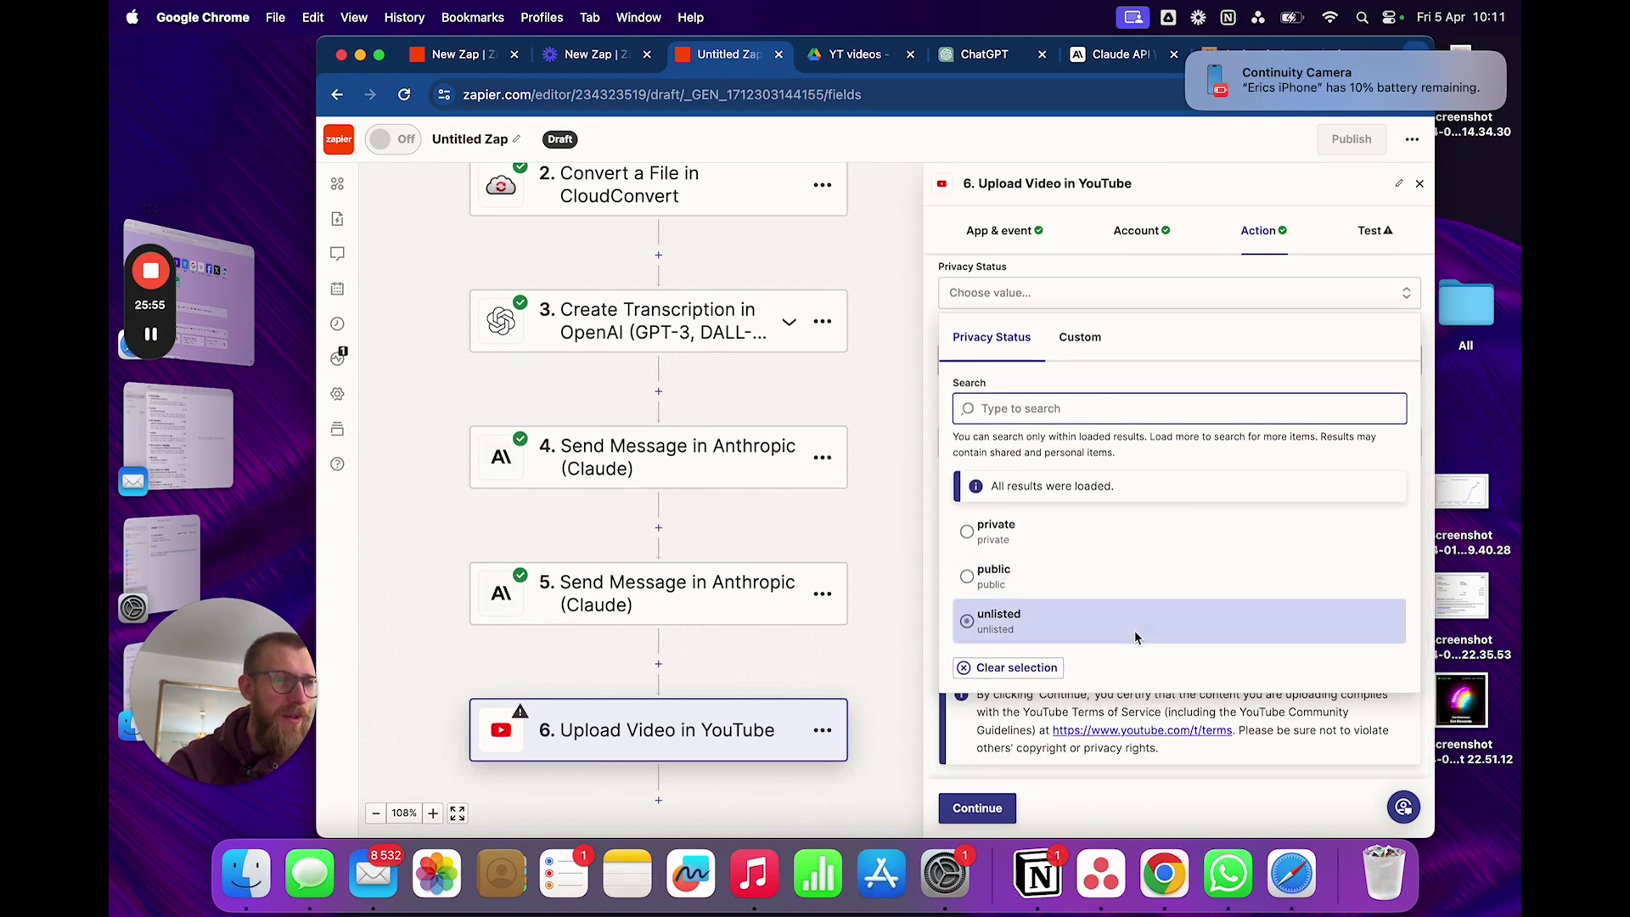
click(1095, 579)
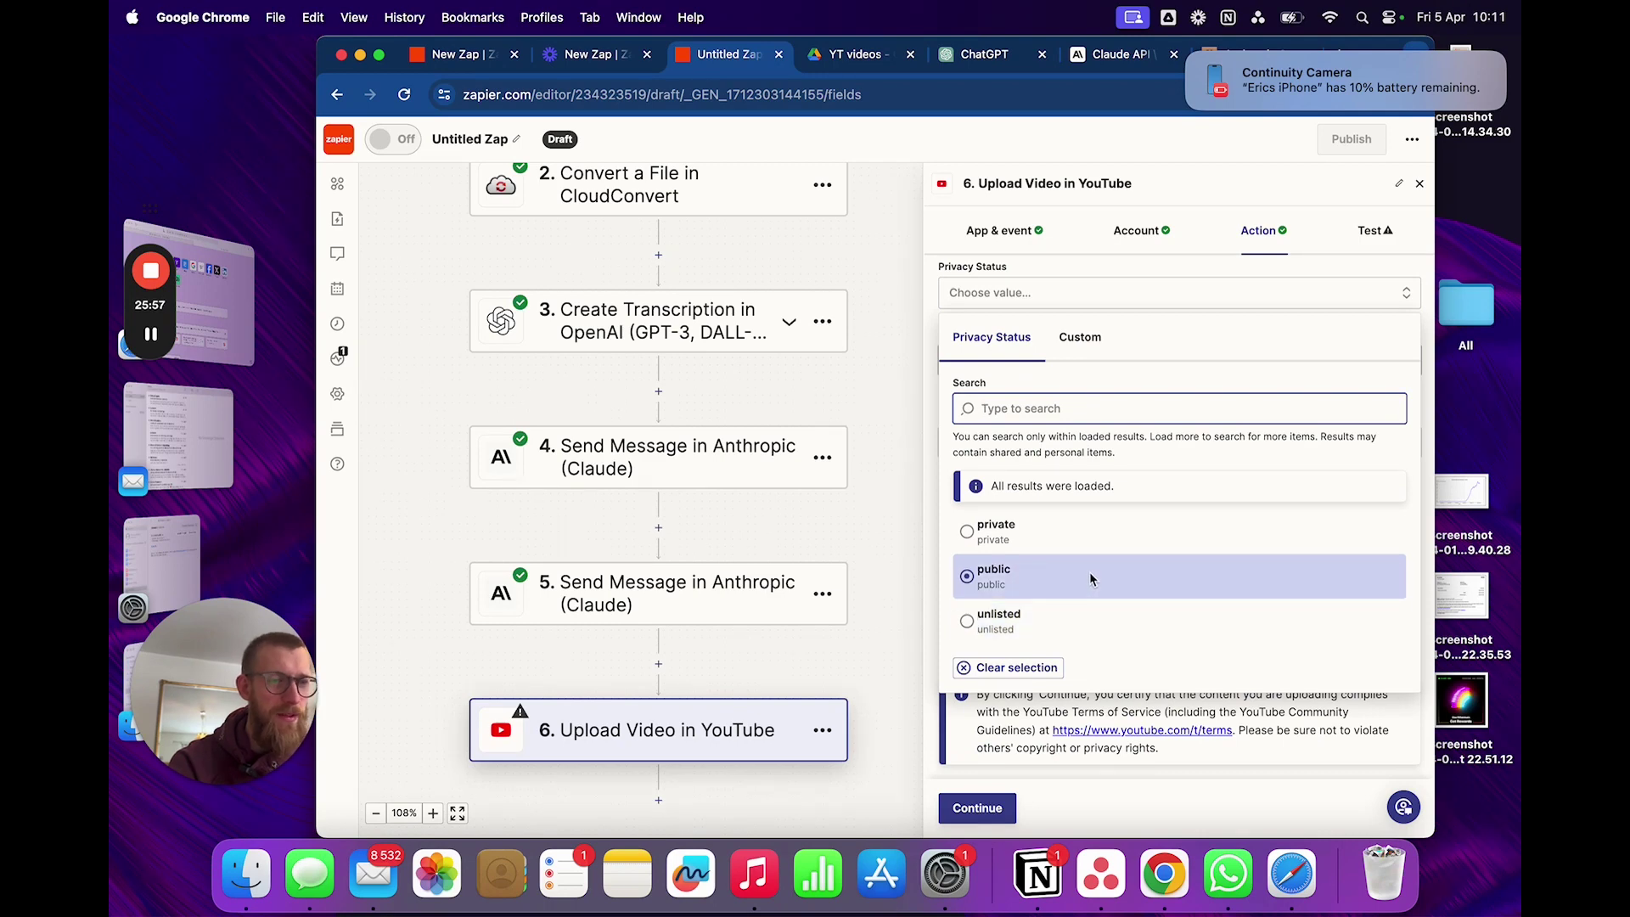
click(1058, 527)
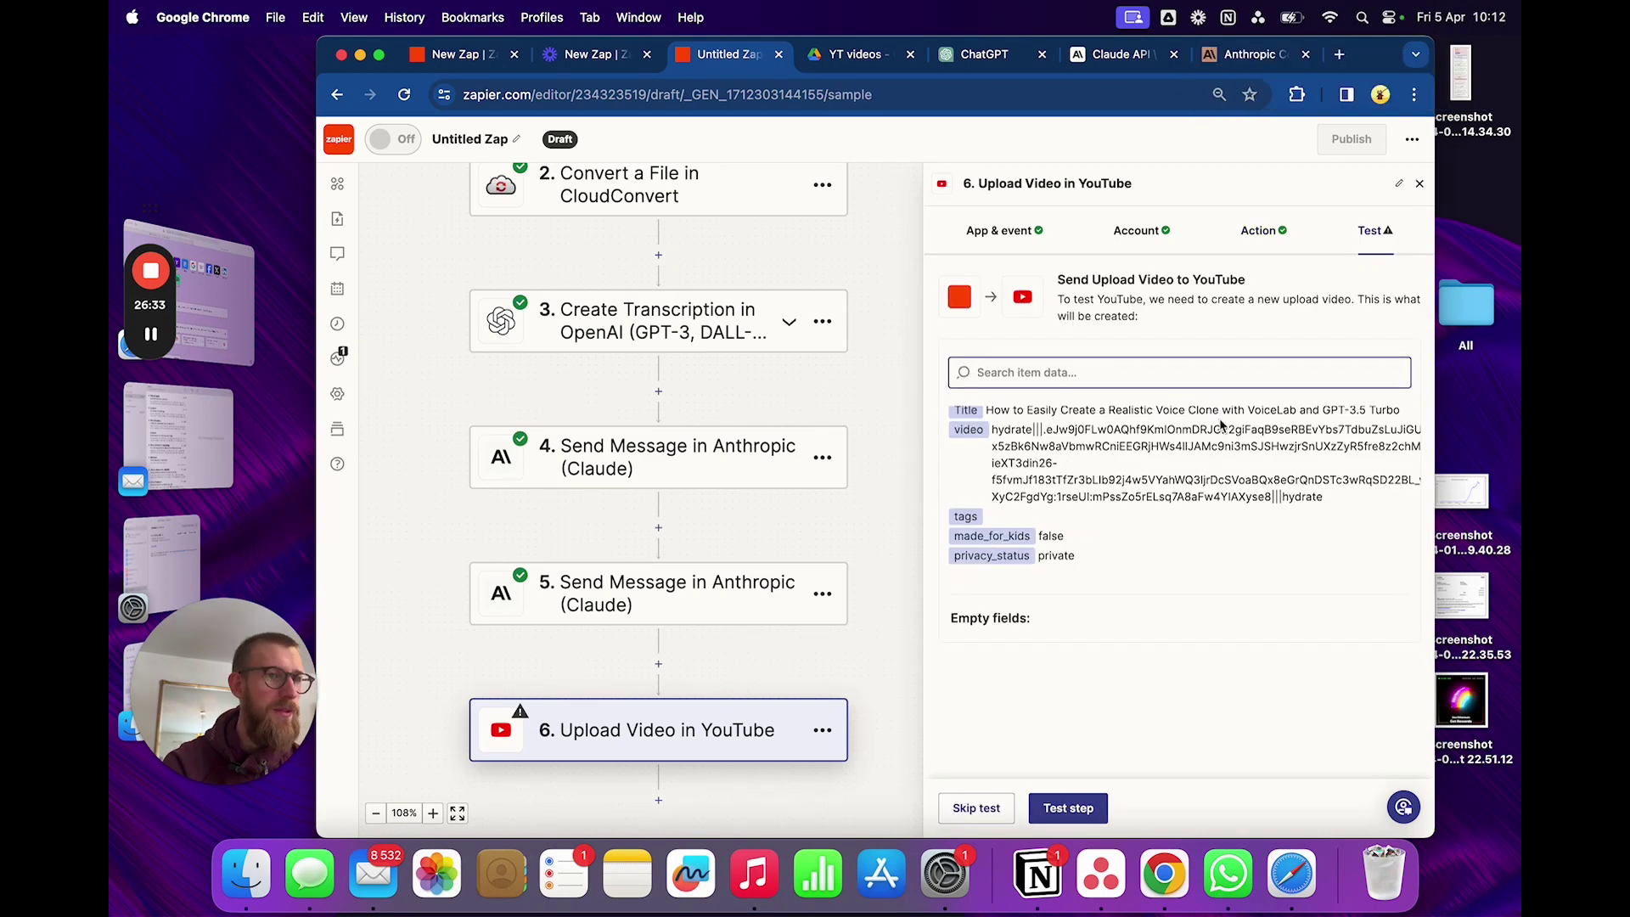
scroll(1221, 425, down, 2)
scroll(1220, 425, down, 2)
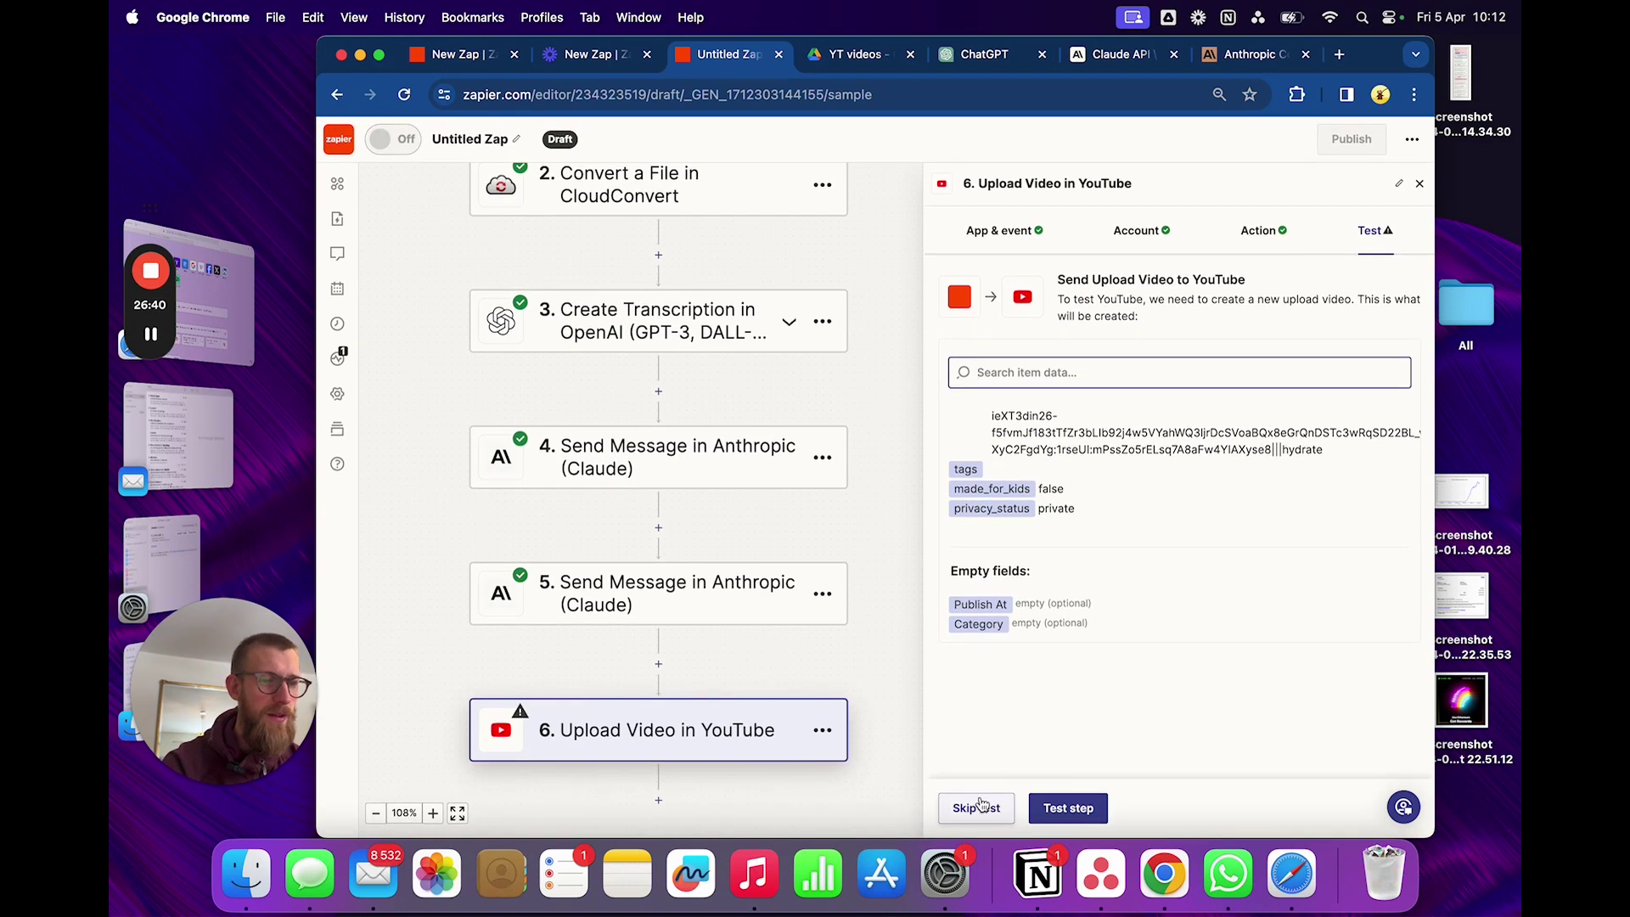
Step: Test the YouTube upload step and scroll through the returned video data
click(1067, 809)
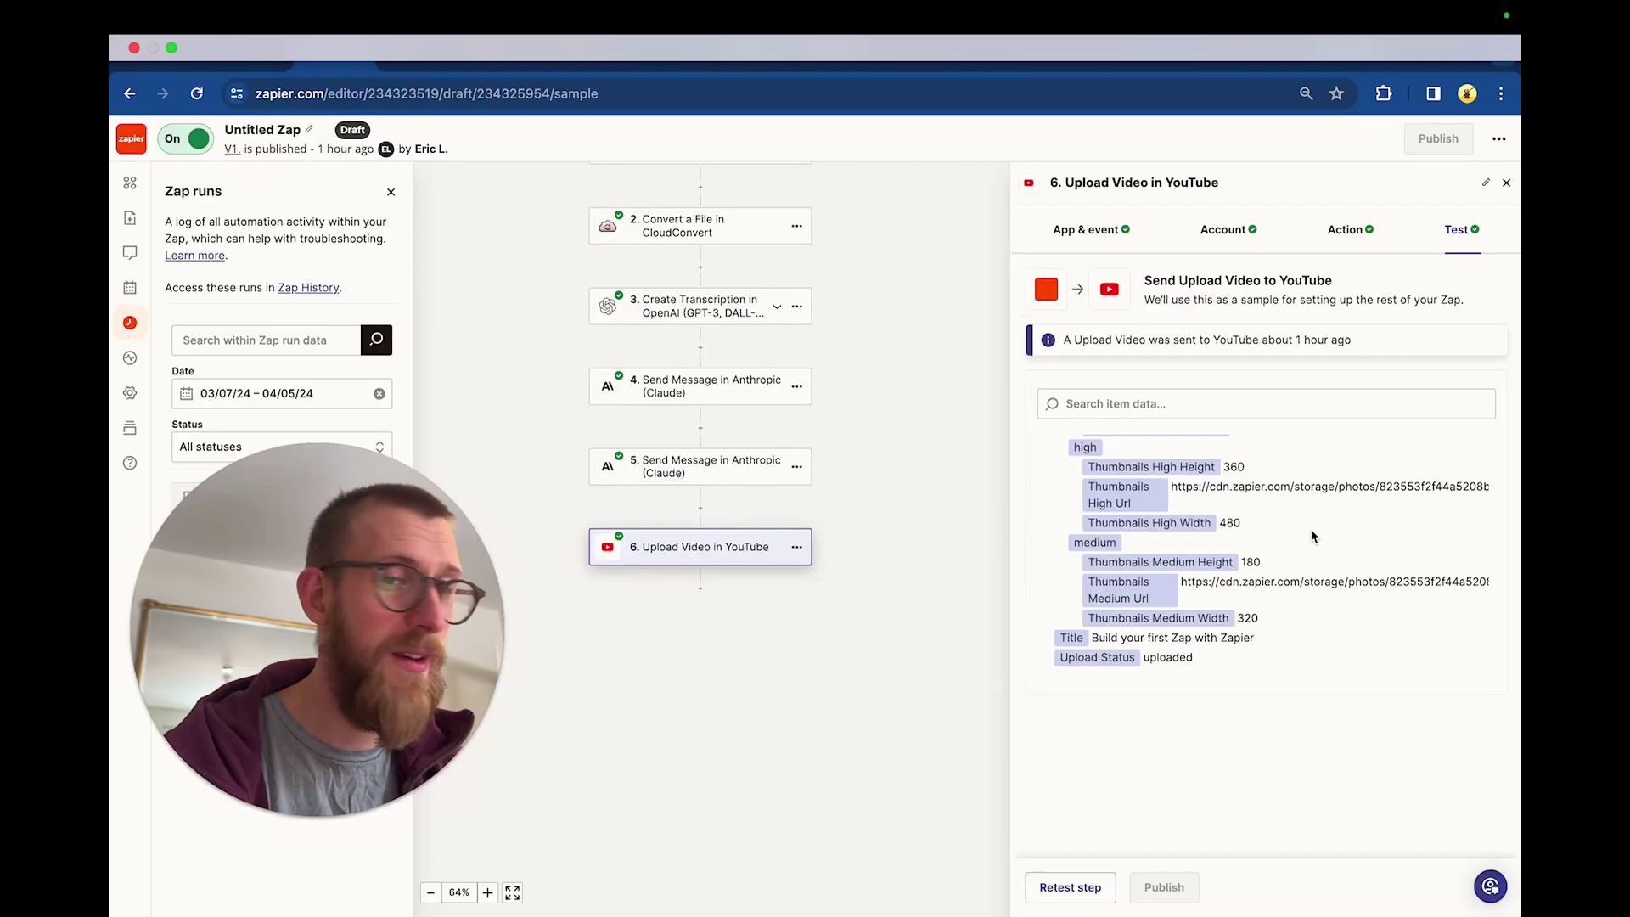
scroll(1312, 534, up, 1)
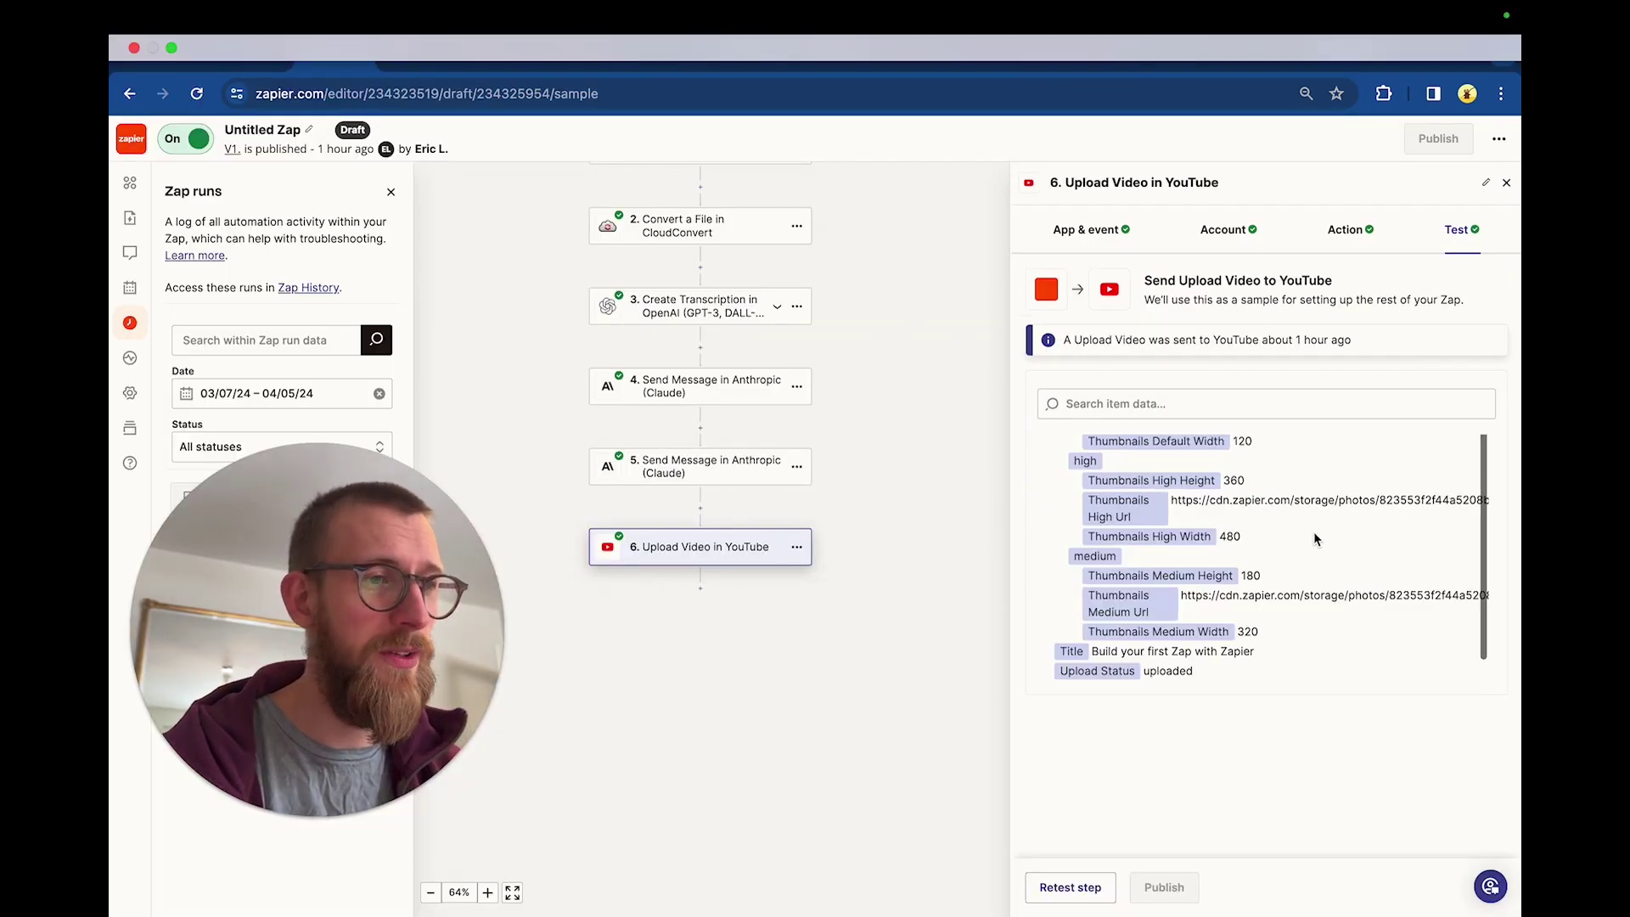
scroll(1312, 531, up, 10)
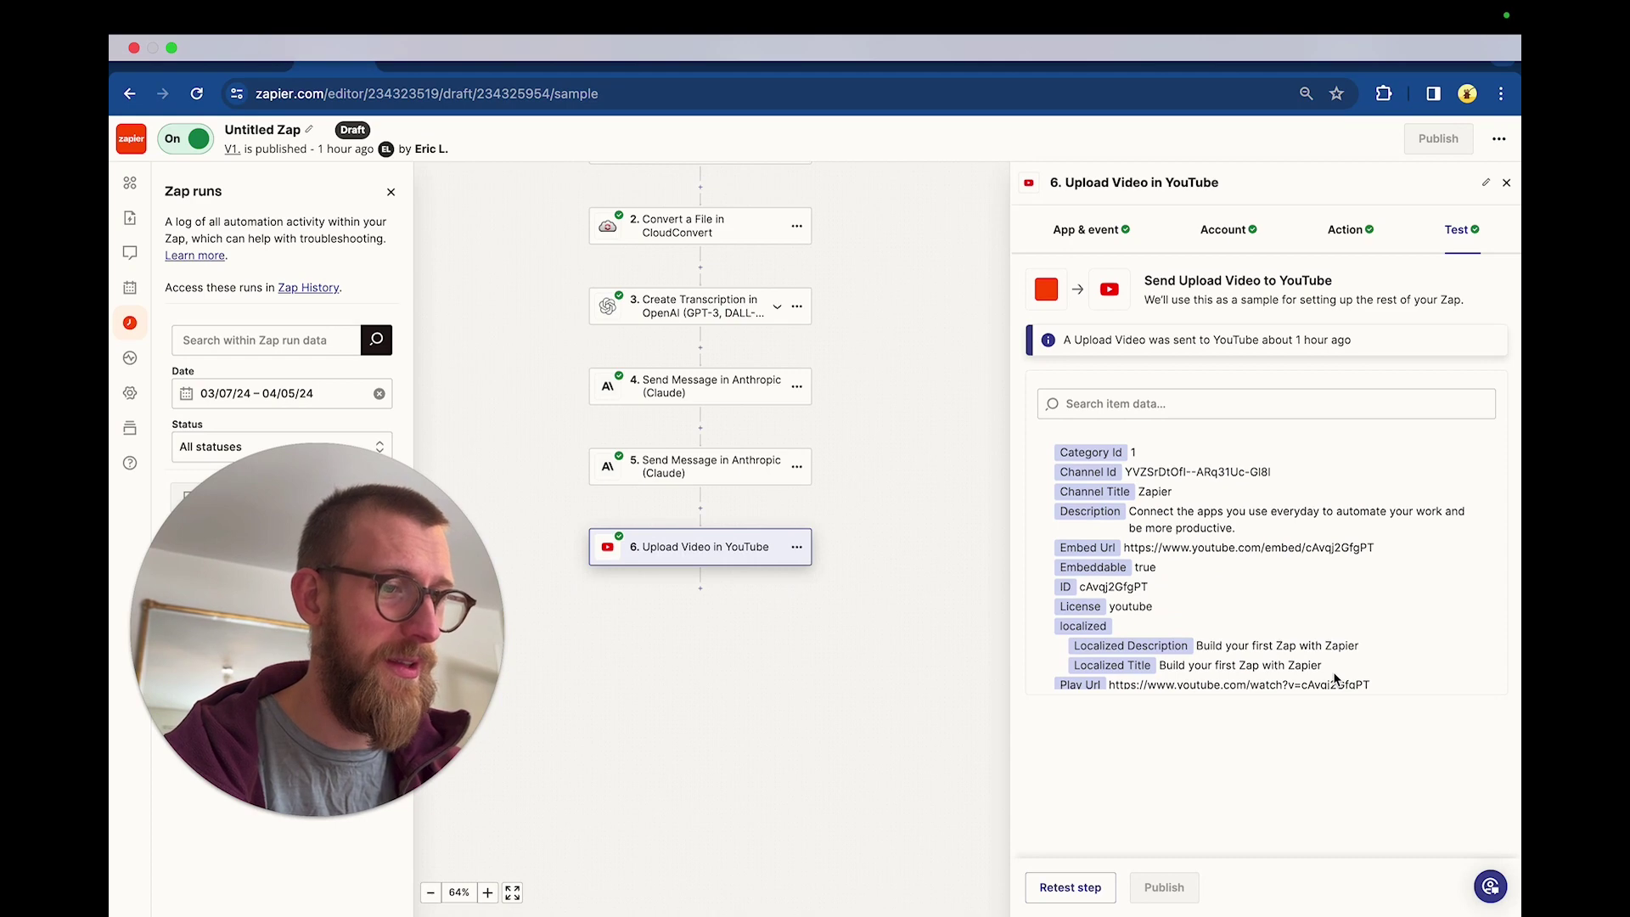
scroll(1202, 607, down, 1)
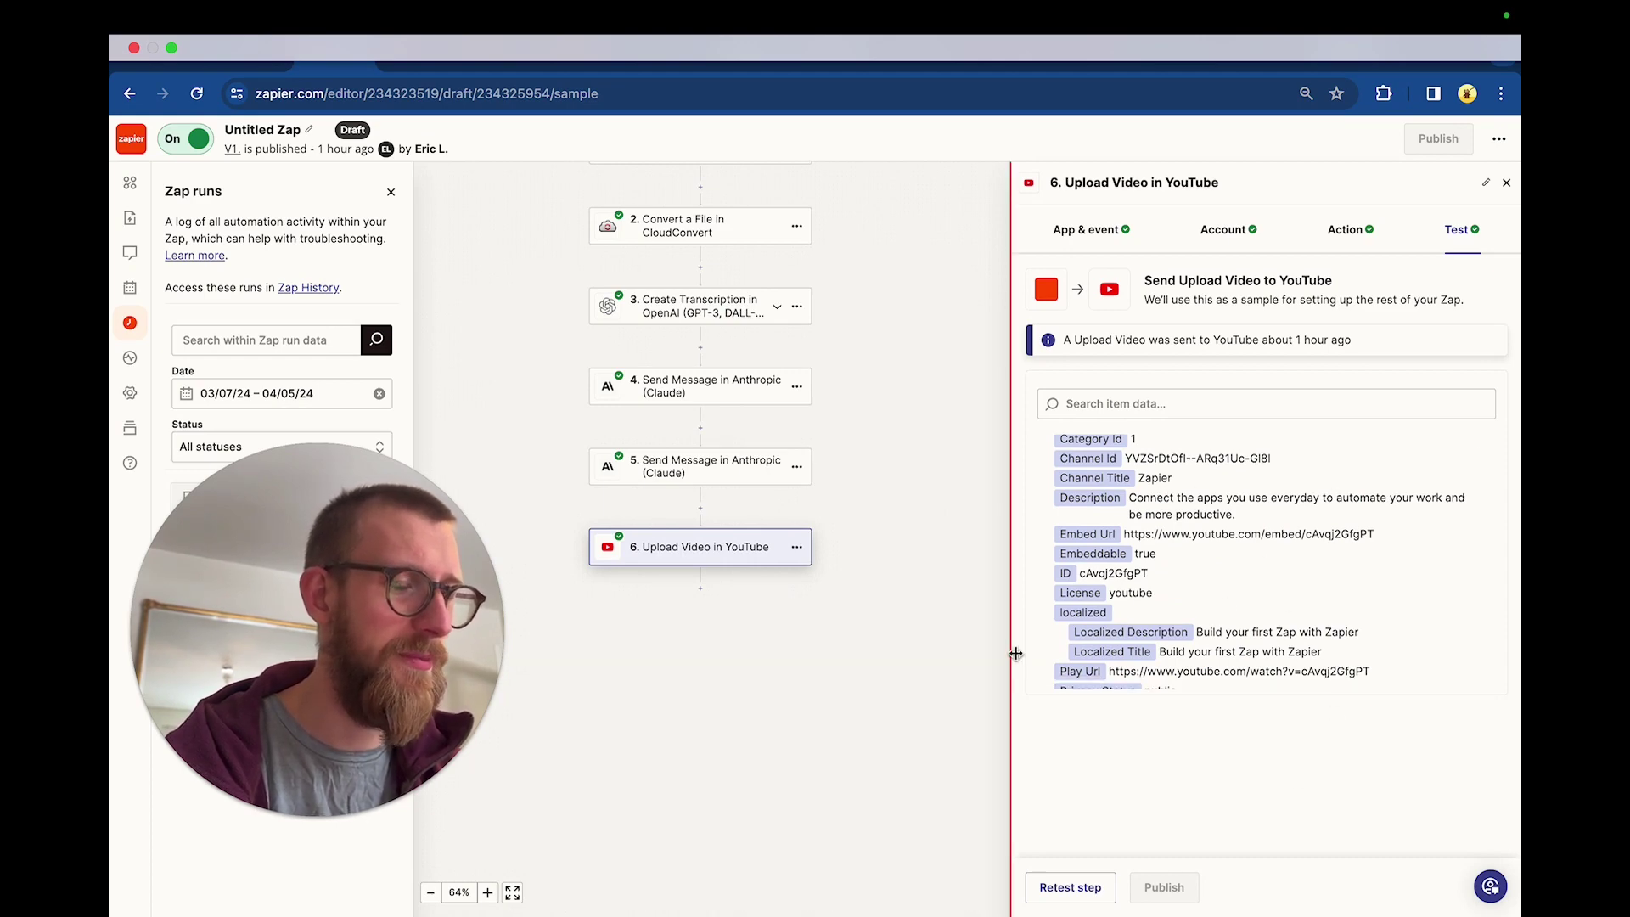
scroll(1214, 612, down, 10)
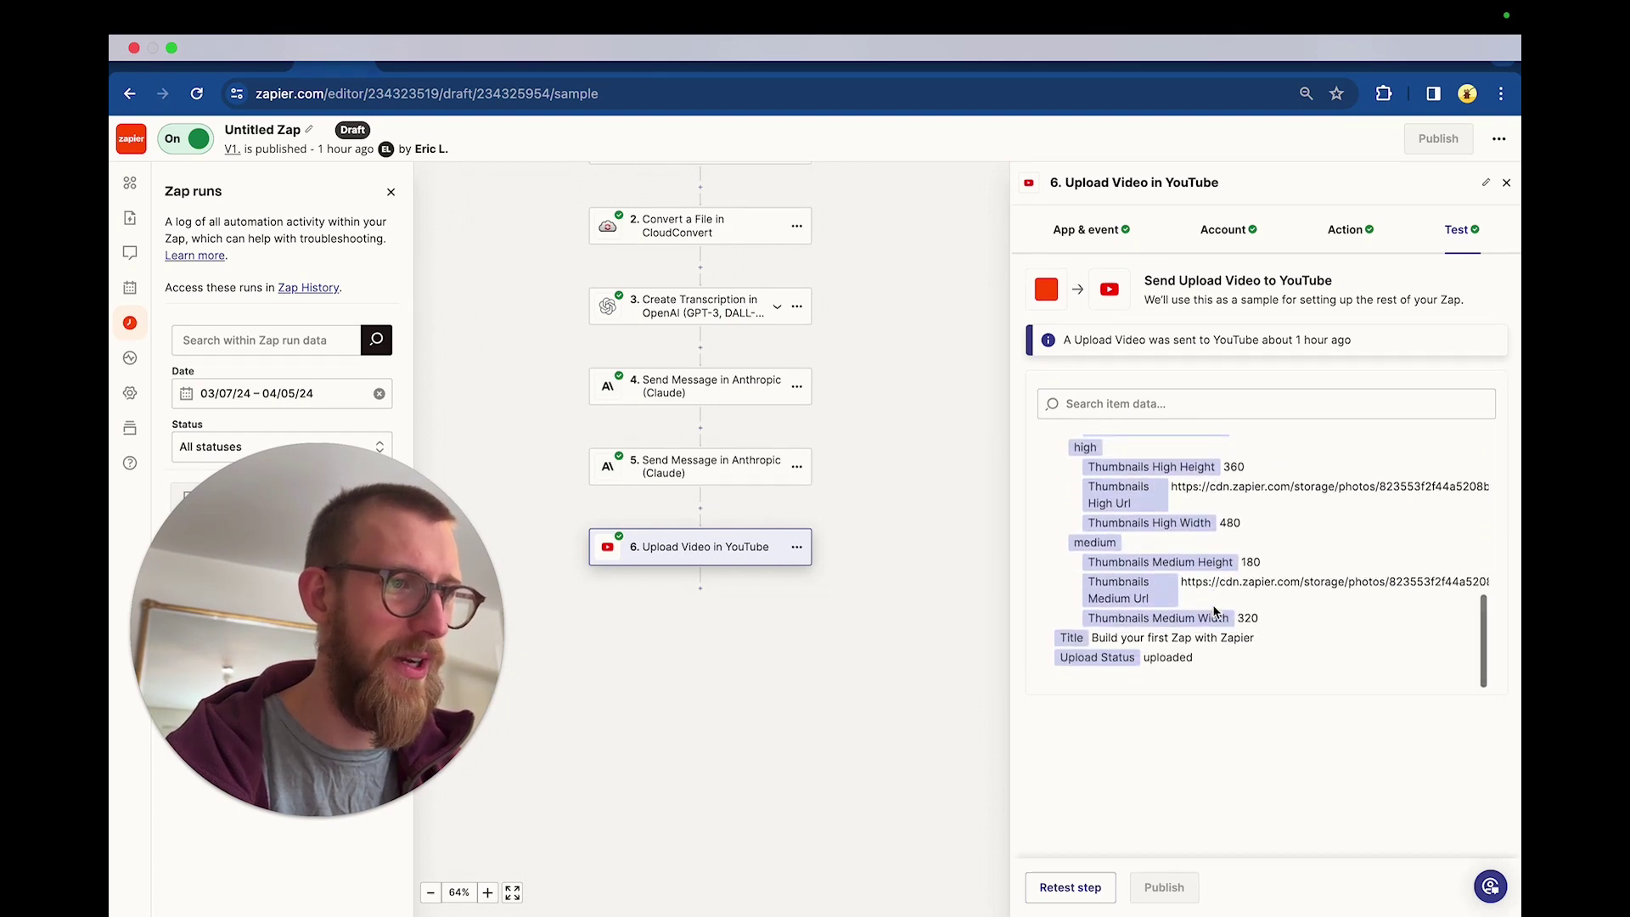
scroll(1214, 611, up, 10)
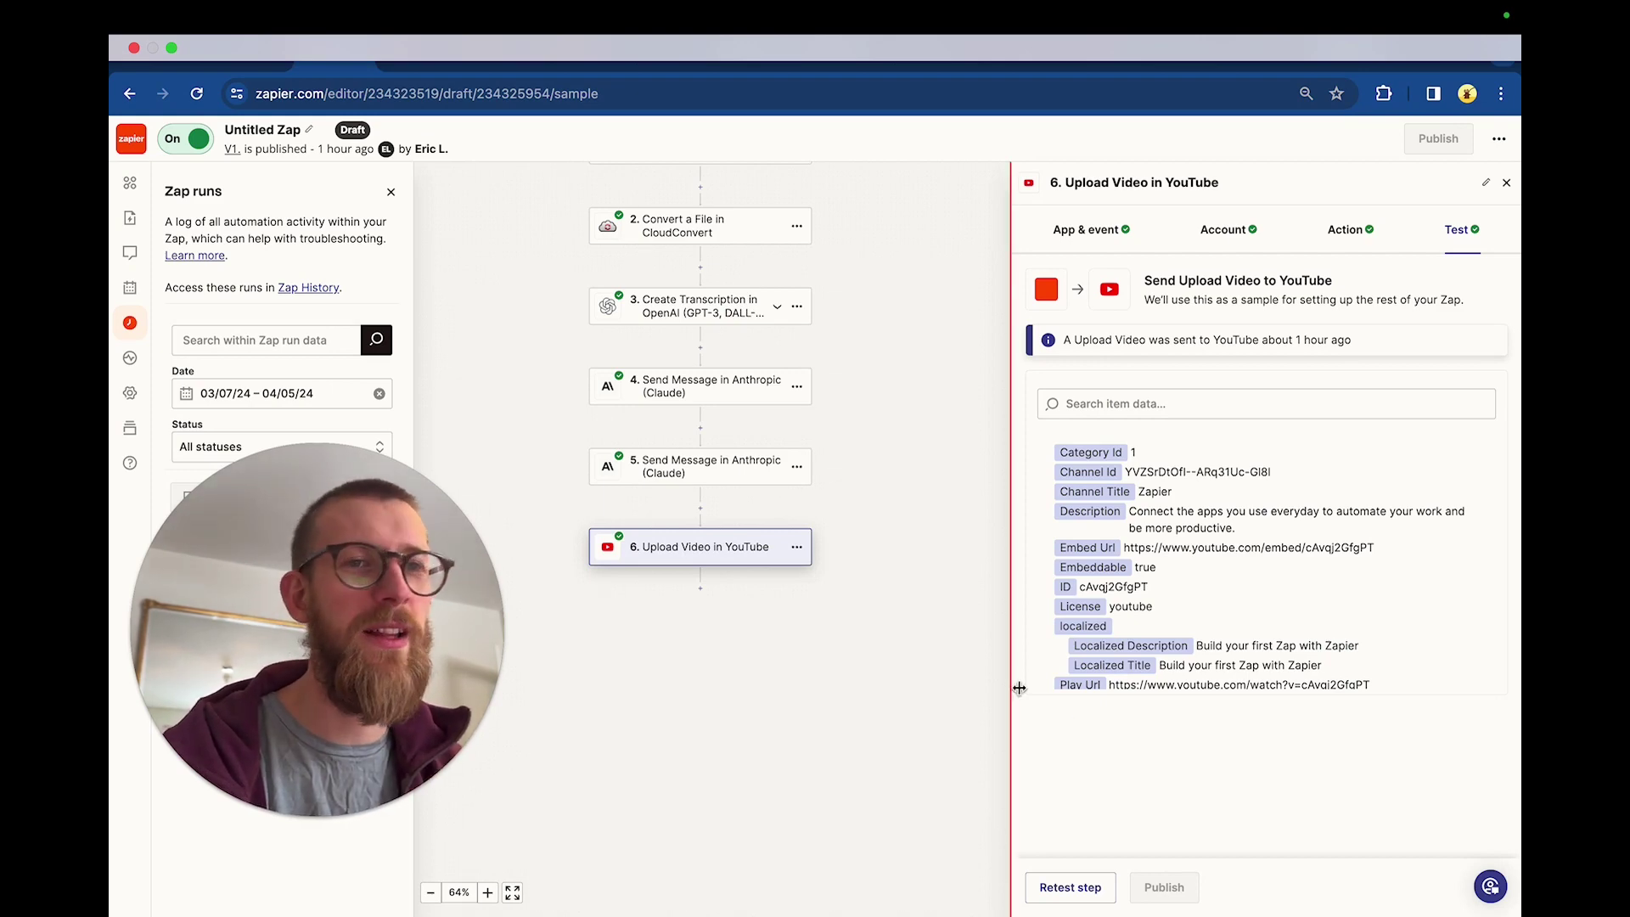
scroll(730, 424, down, 3)
scroll(731, 425, up, 1)
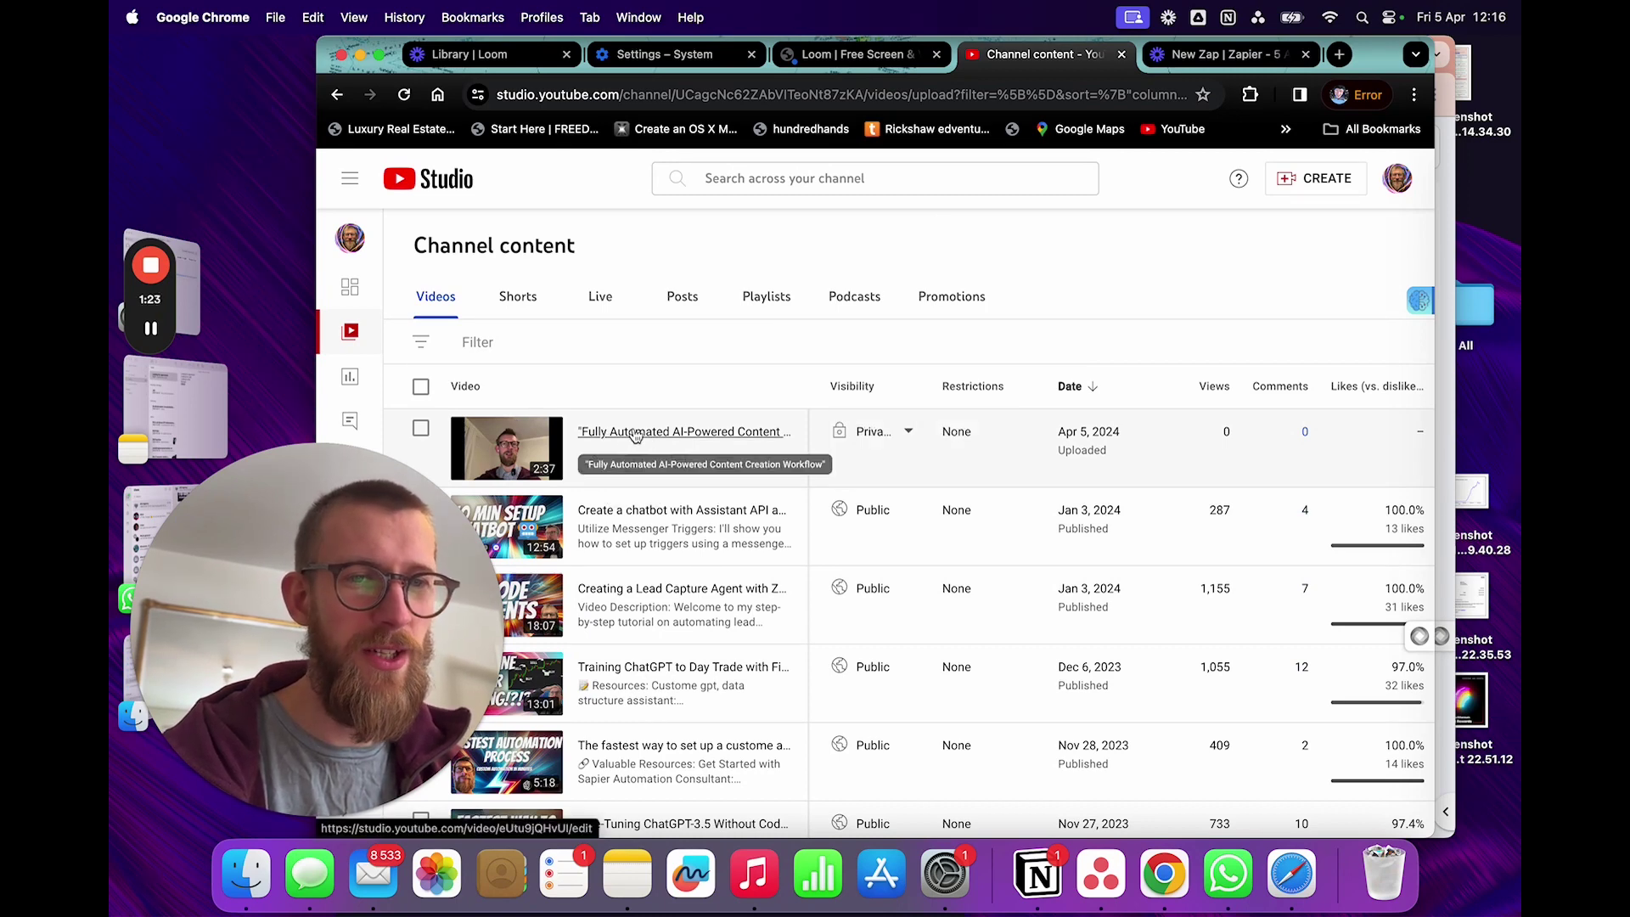
Step: Open 'Fully Automated AI-Powered Content Creation Workflow' and review its generated title and description
click(717, 440)
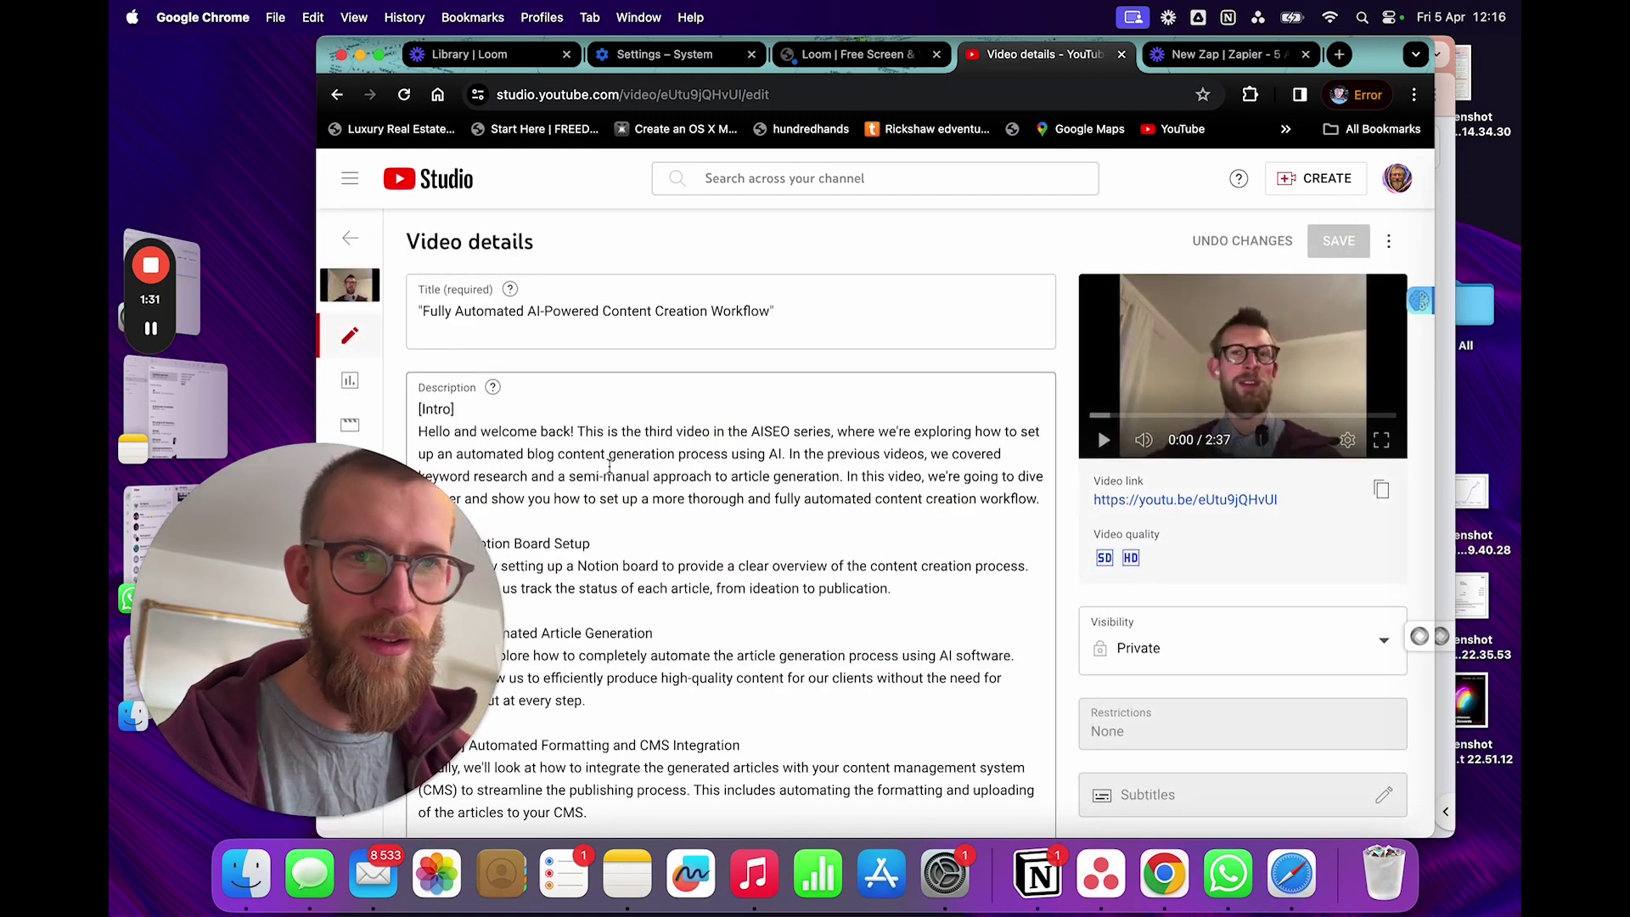
drag(774, 311, 418, 310)
click(429, 404)
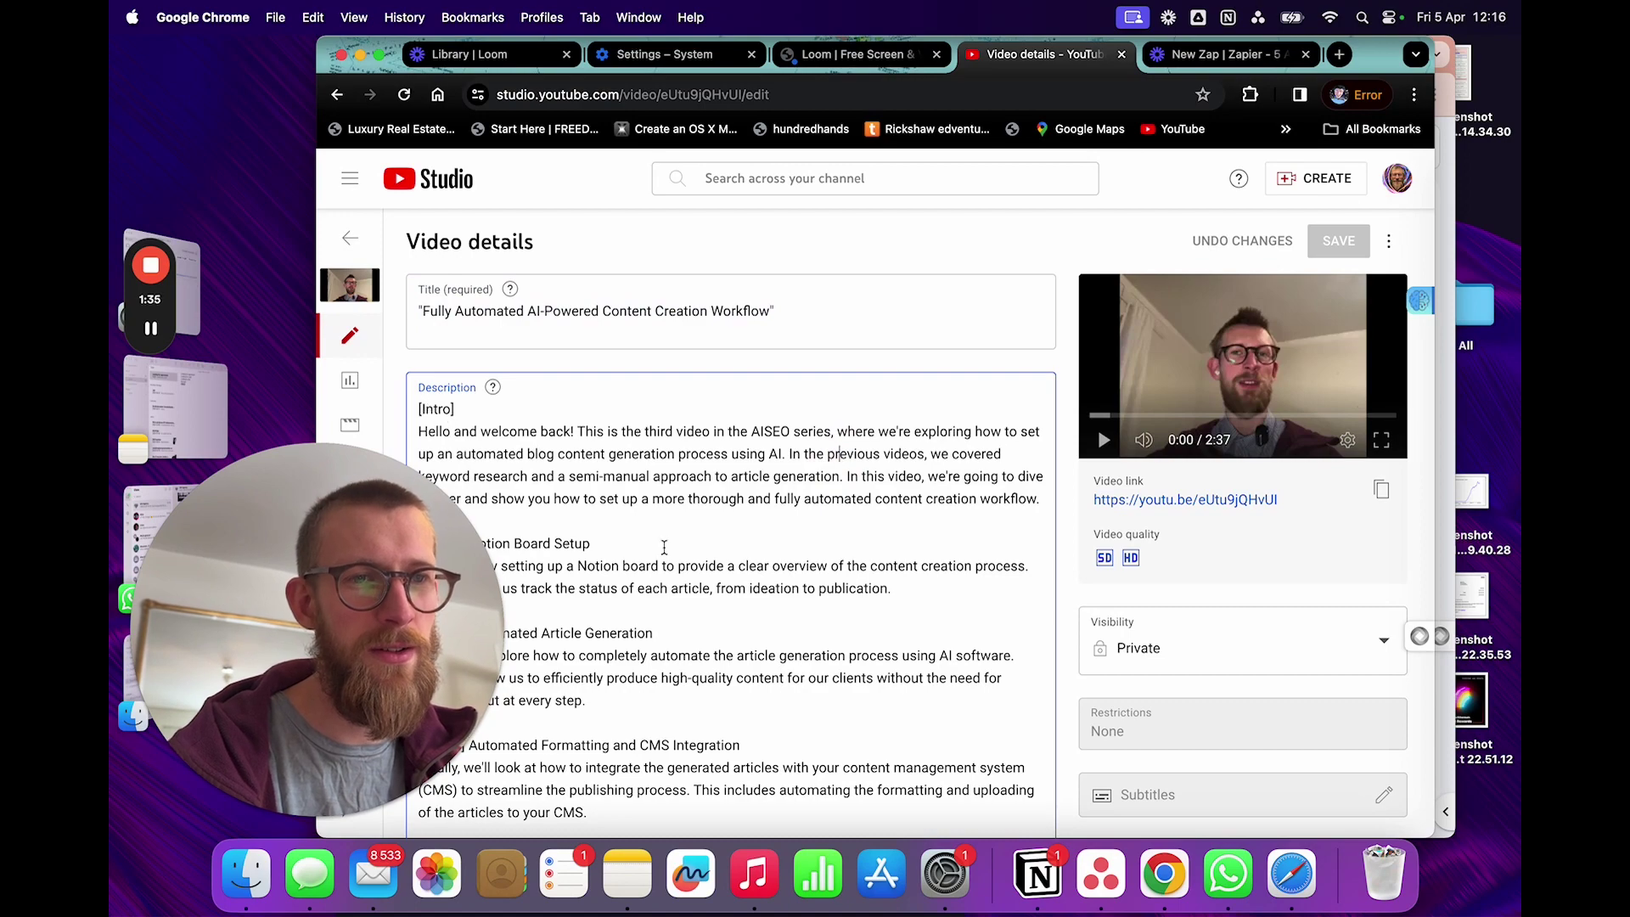
scroll(663, 547, down, 10)
scroll(663, 547, up, 8)
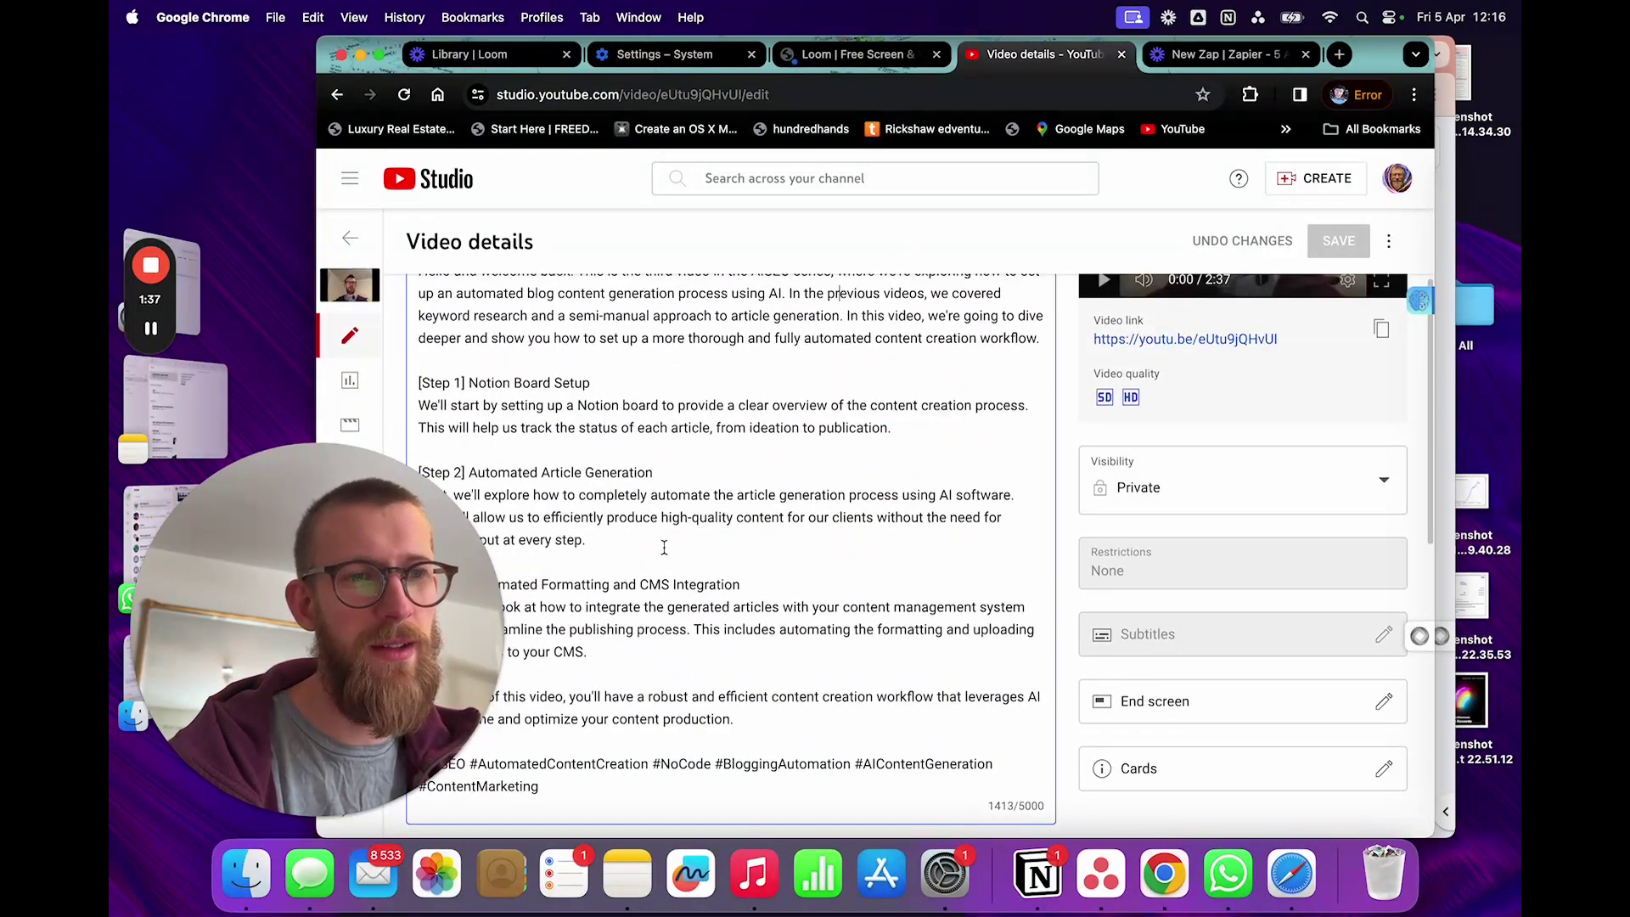
scroll(665, 542, up, 3)
scroll(666, 542, down, 3)
scroll(666, 542, up, 3)
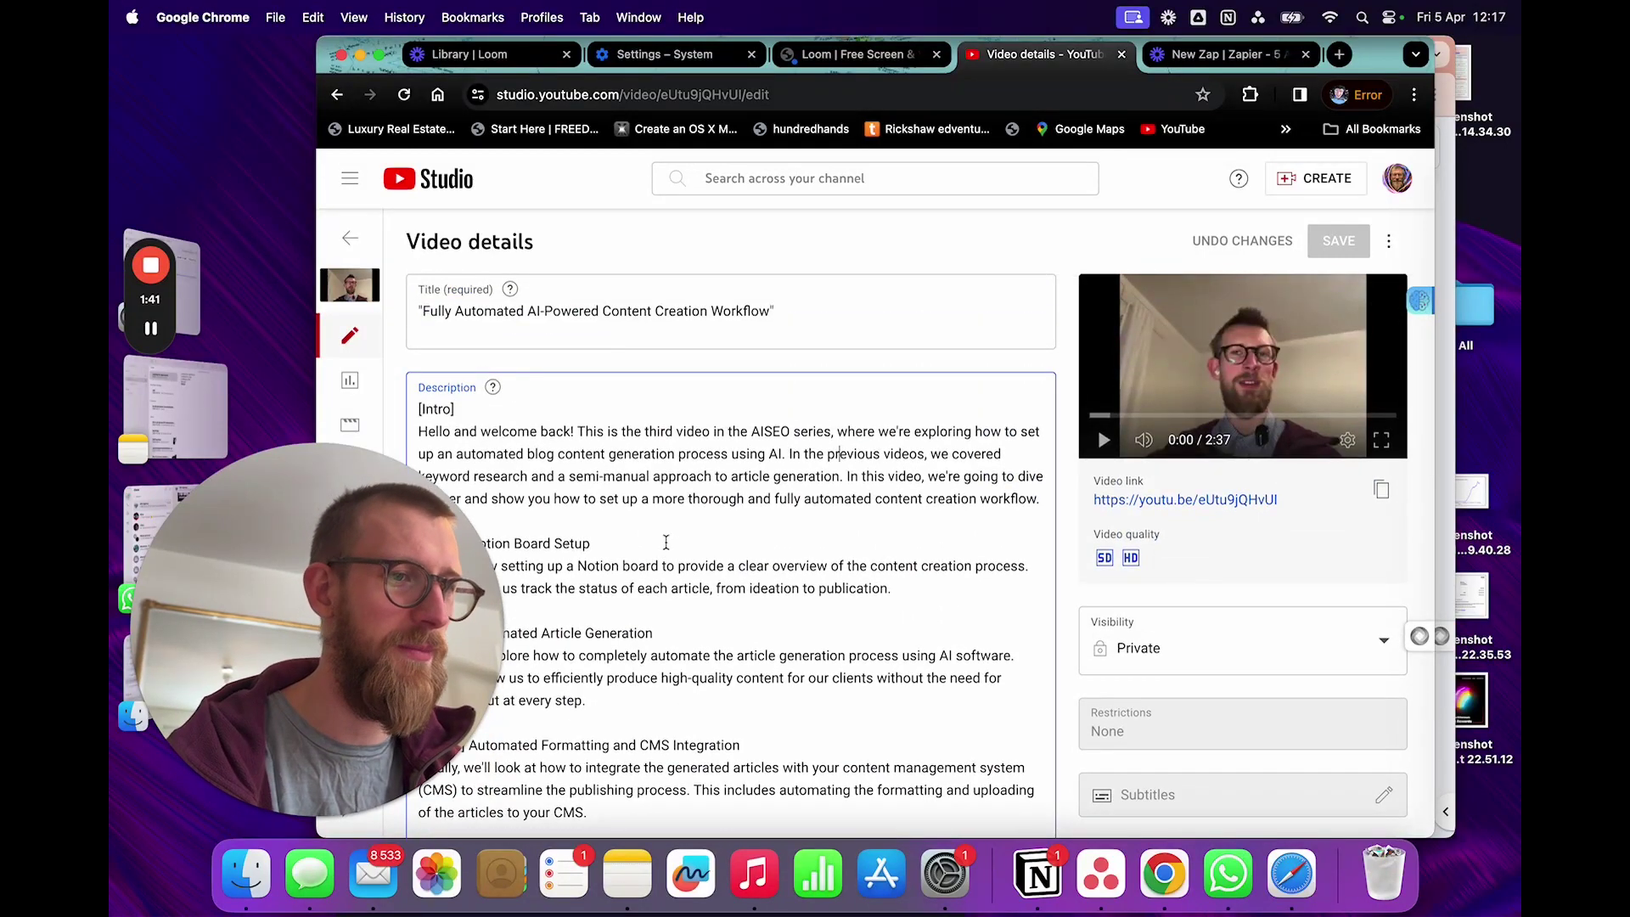
scroll(665, 542, down, 10)
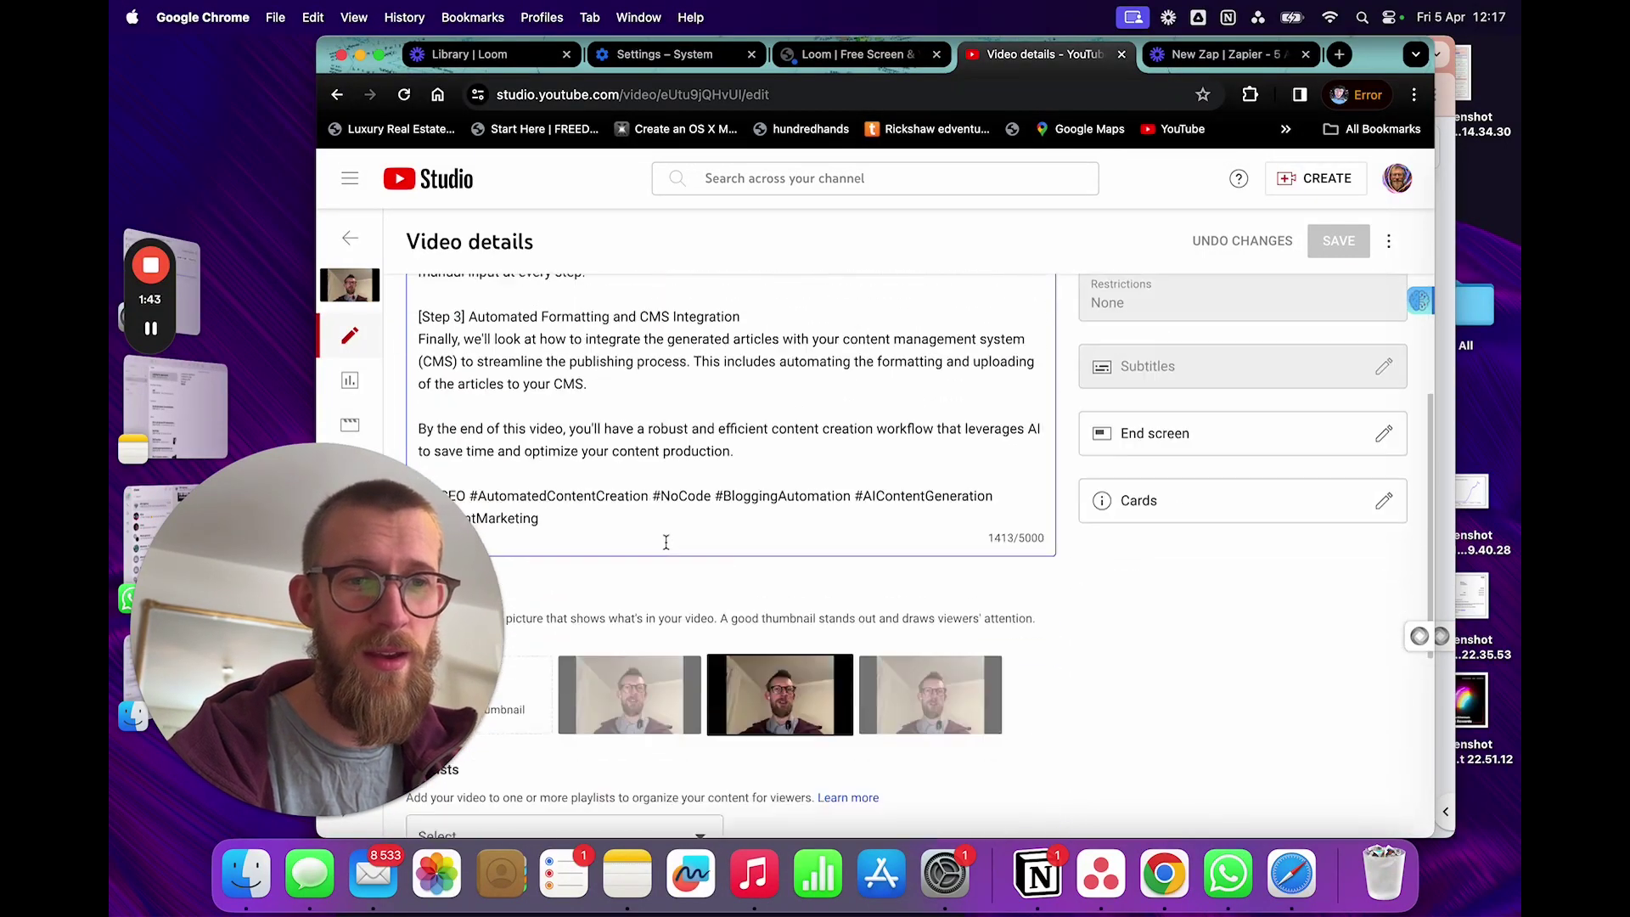
scroll(709, 490, up, 10)
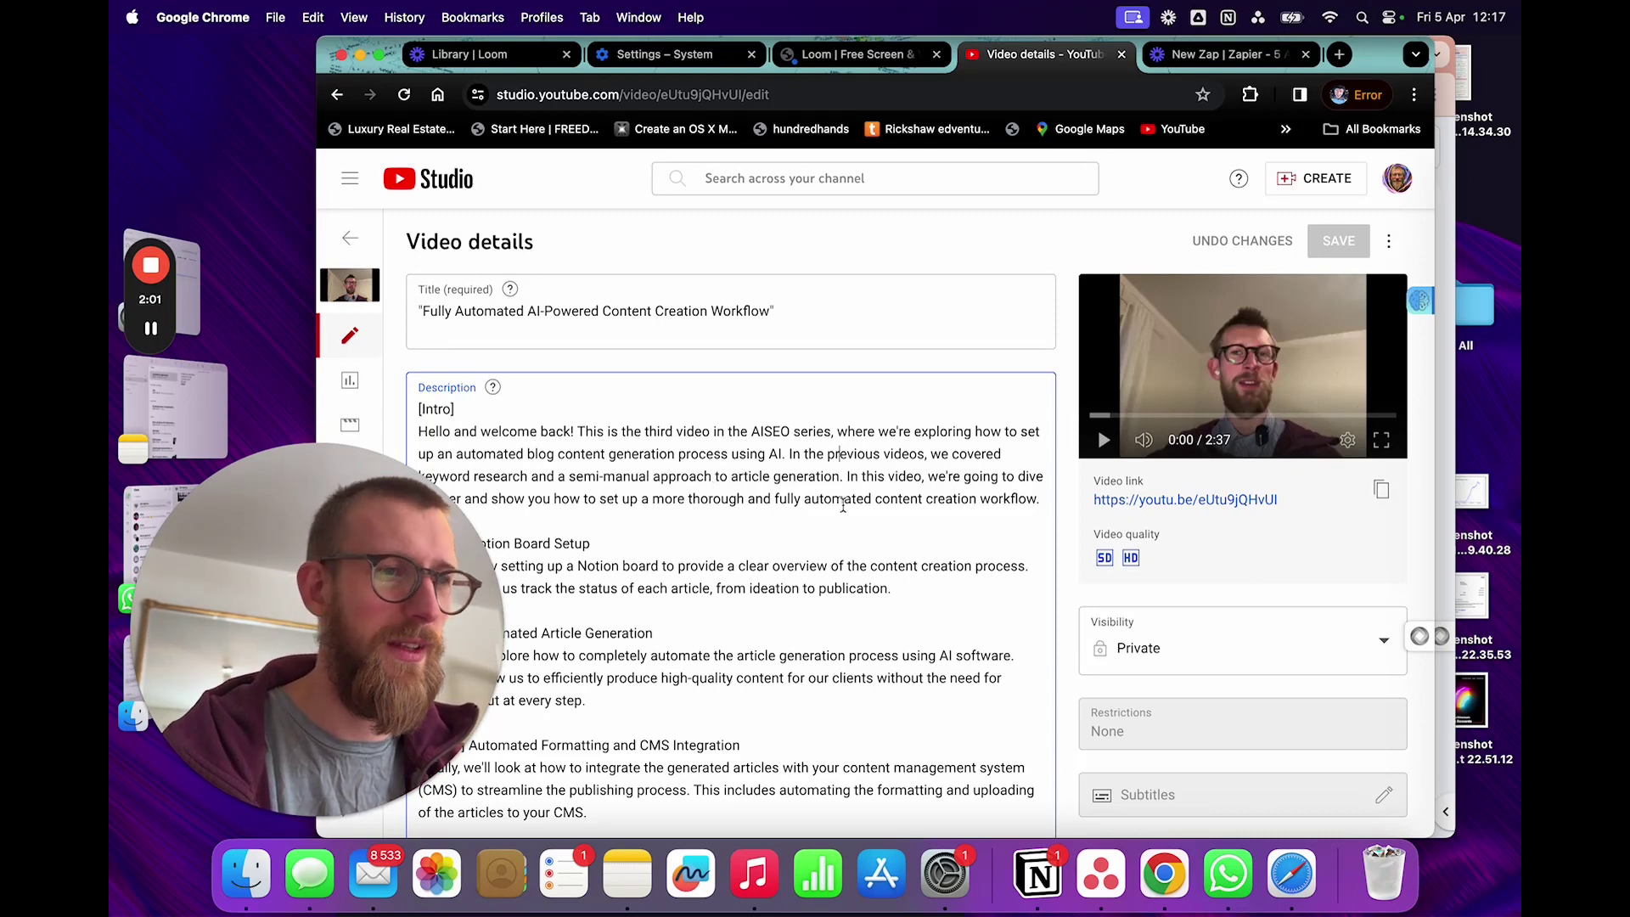
scroll(778, 635, down, 5)
scroll(779, 635, down, 5)
scroll(778, 635, up, 10)
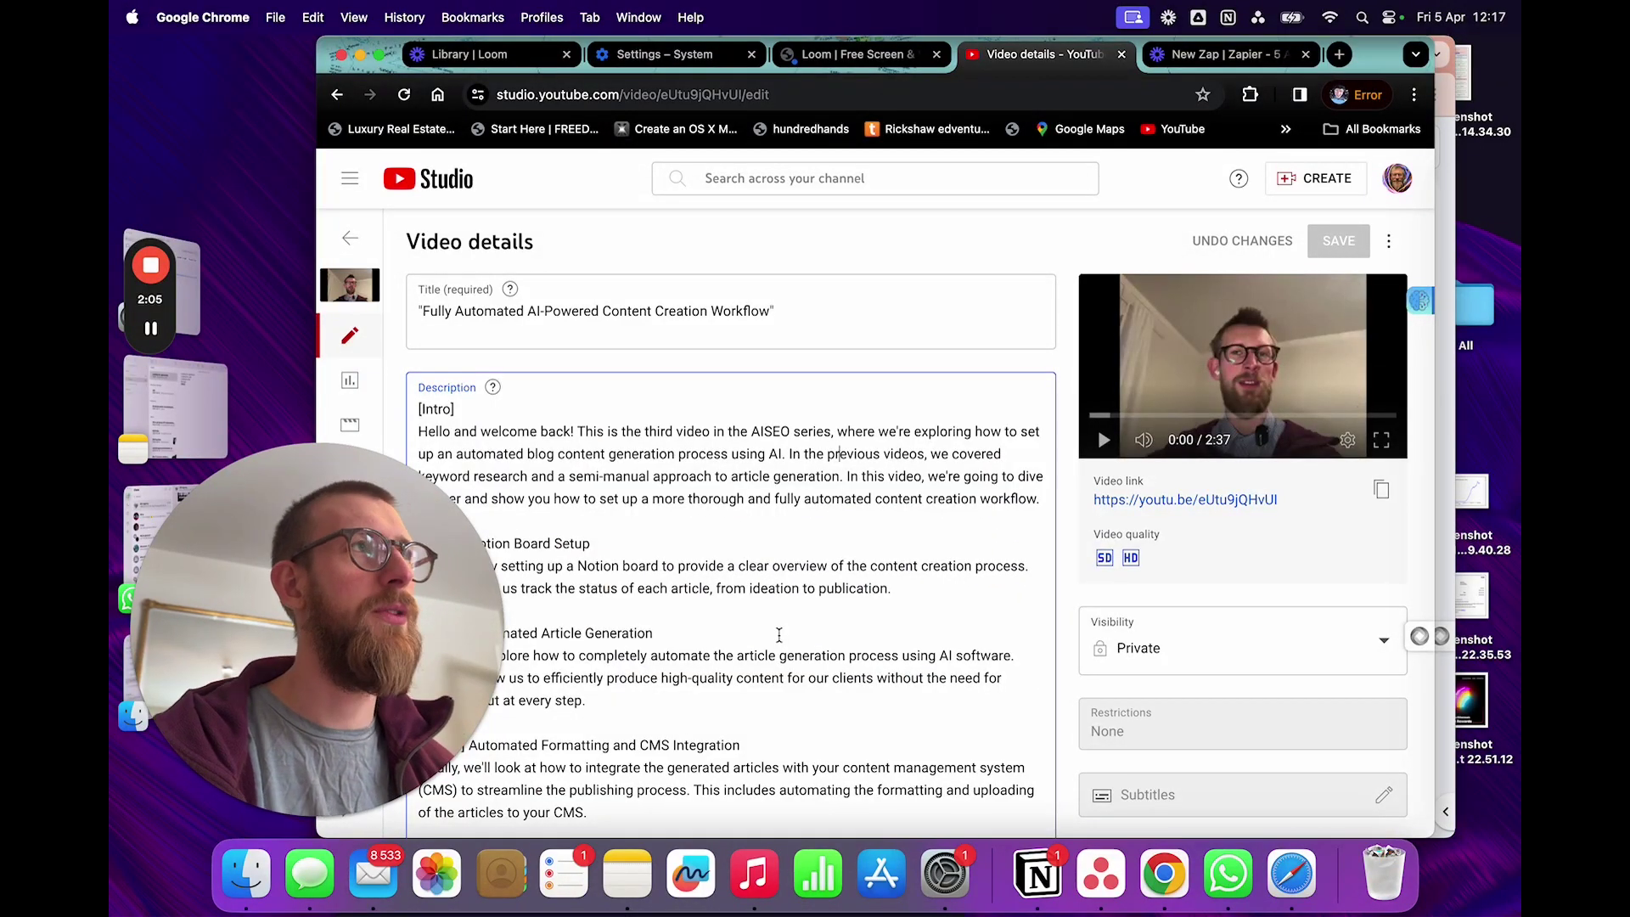